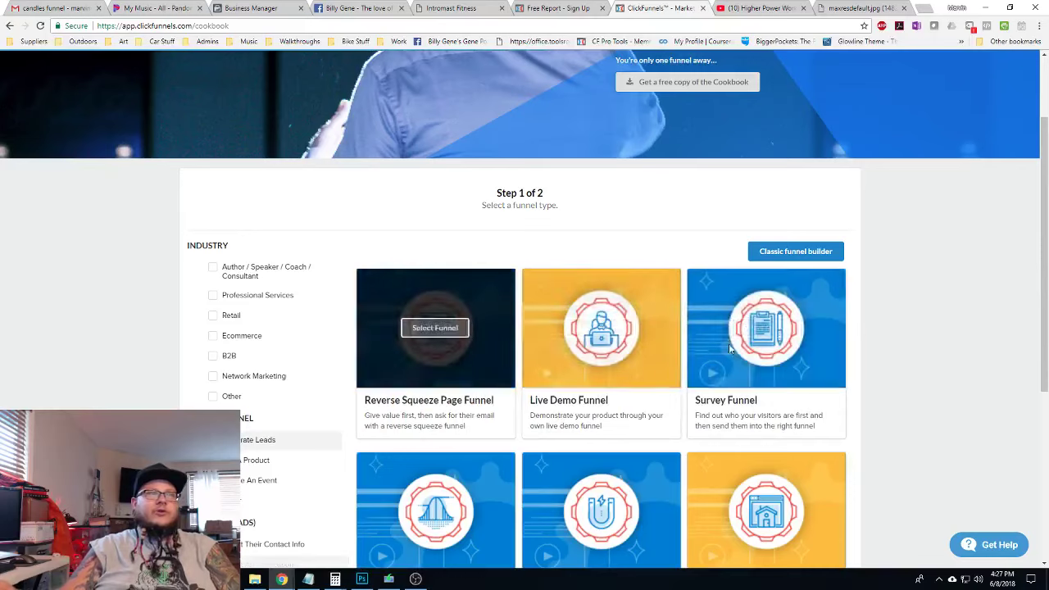
Choose the Squeeze Page Funnel type and add its Institute template to the account
{"action": "scroll", "coordinate": [536, 324], "scroll_direction": "down", "scroll_amount": 3}
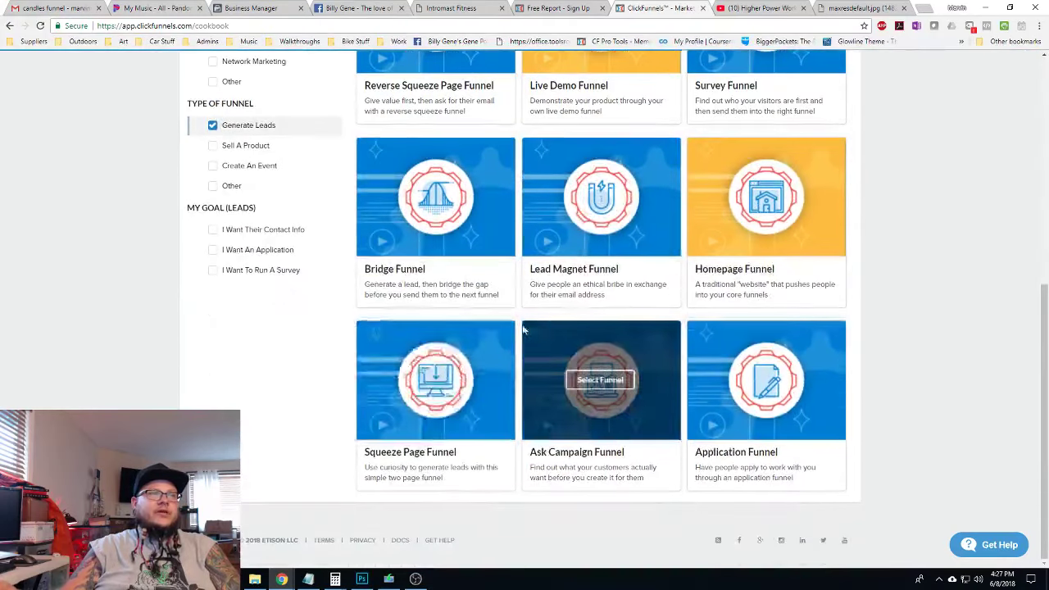
{"action": "left_click", "coordinate": [432, 380]}
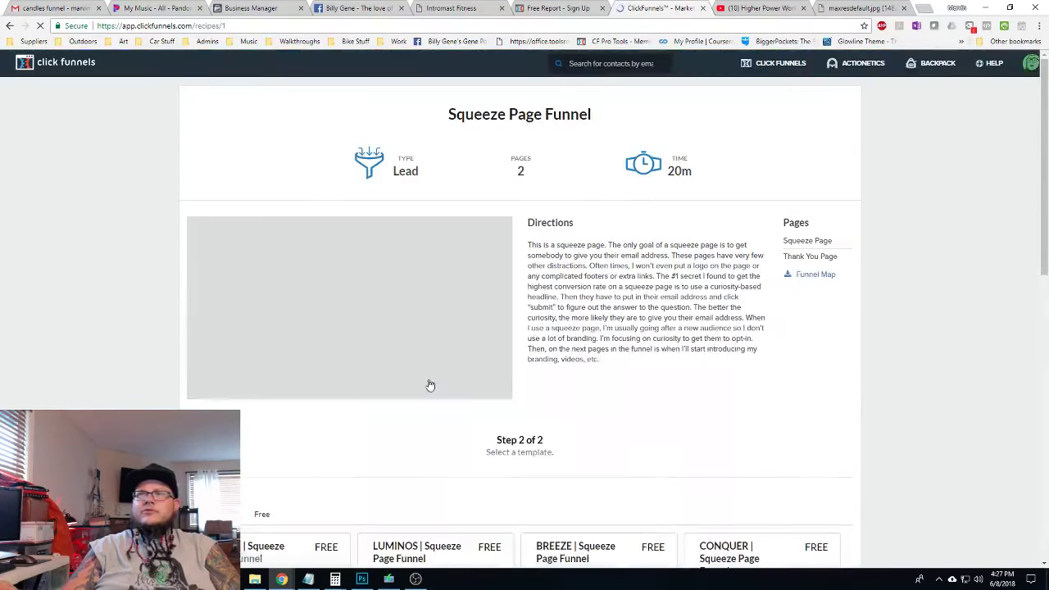
{"action": "scroll", "coordinate": [716, 339], "scroll_direction": "down", "scroll_amount": 4}
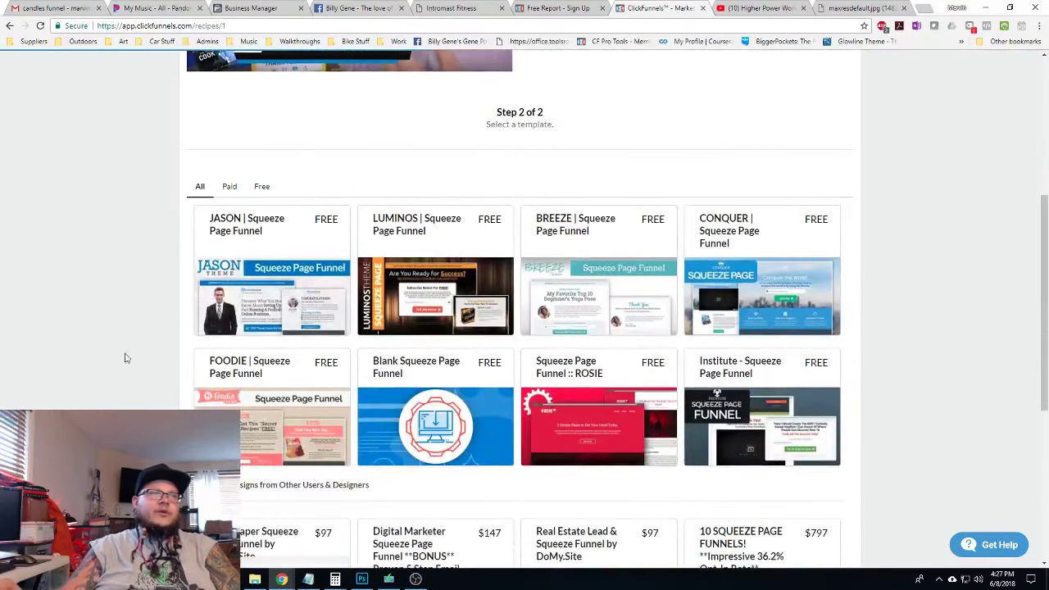
{"action": "left_click", "coordinate": [766, 420]}
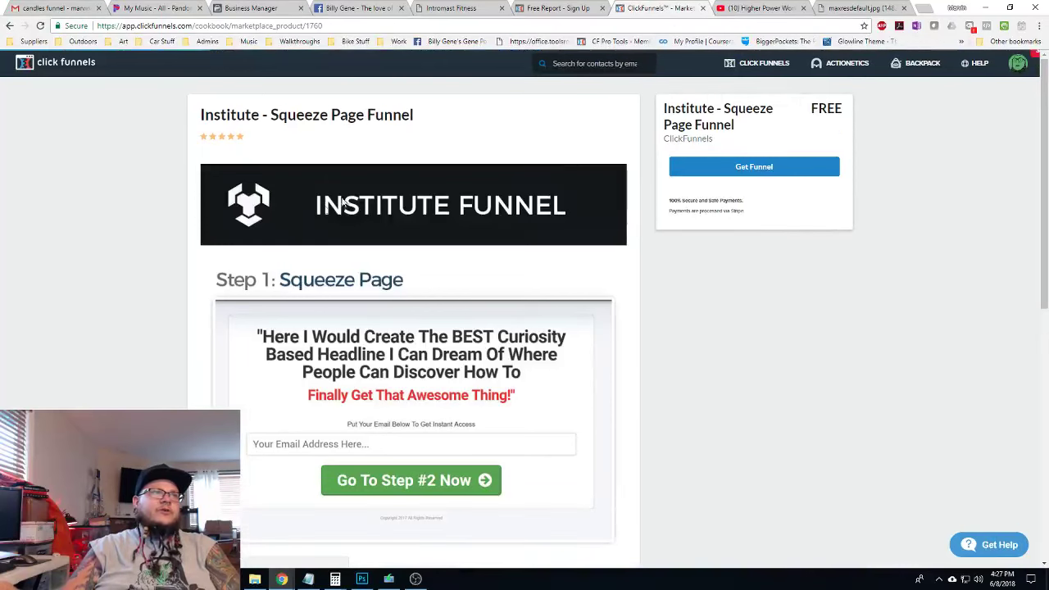
{"action": "left_click", "coordinate": [751, 168]}
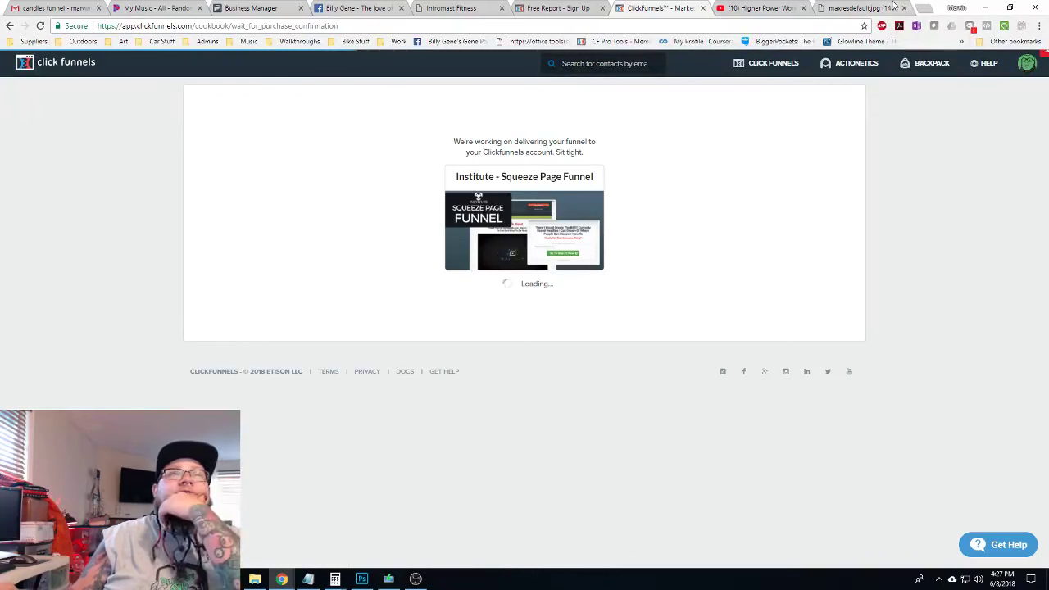
Check the Bar Brothers landing page tab twice, then go to the account's funnel list
{"action": "left_click", "coordinate": [558, 7]}
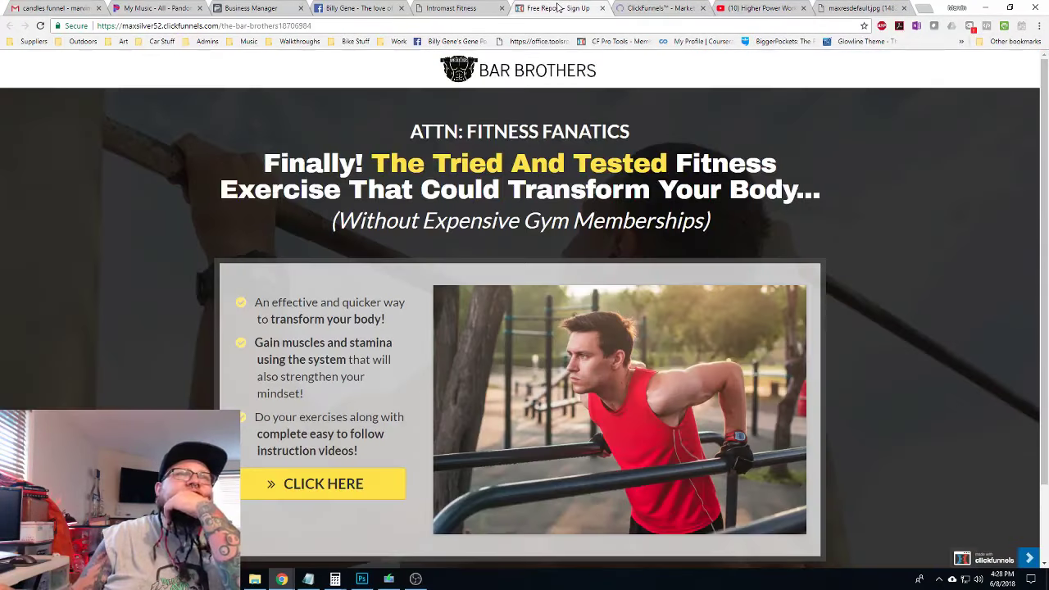
{"action": "left_click", "coordinate": [648, 8]}
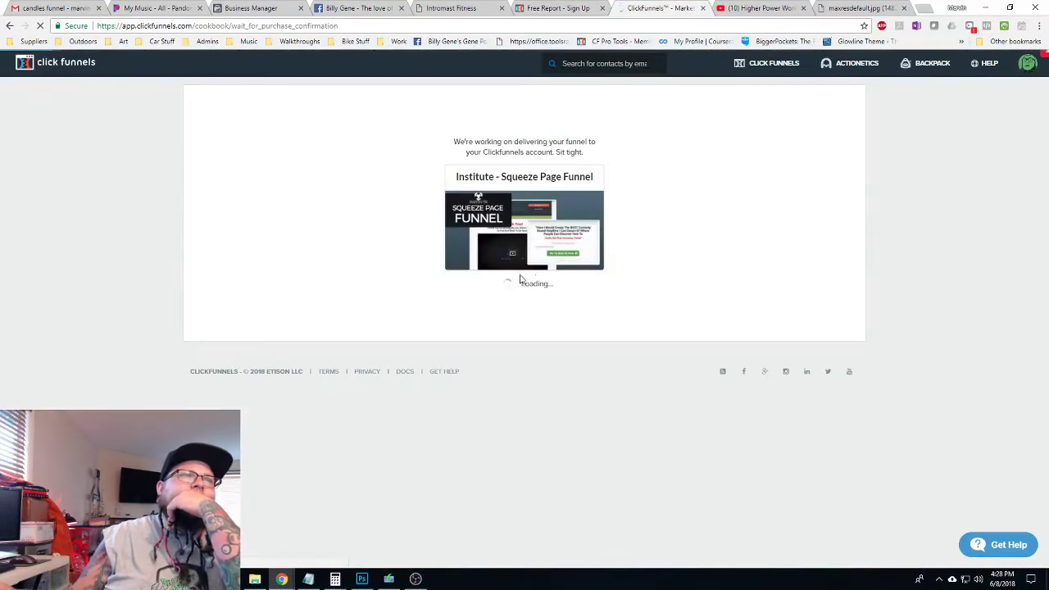
{"action": "left_click", "coordinate": [563, 6]}
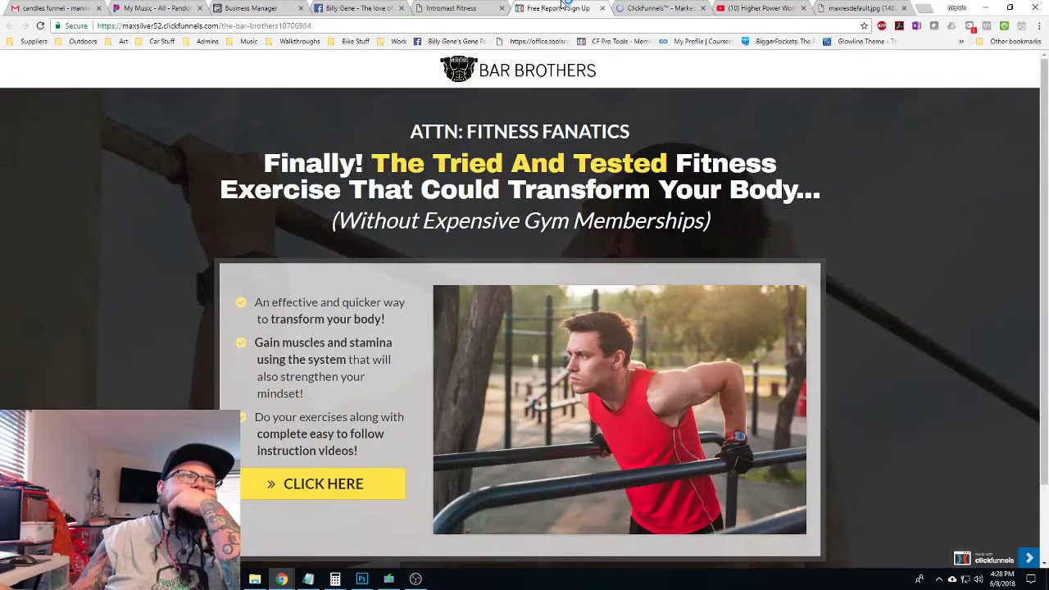
{"action": "left_click", "coordinate": [644, 8]}
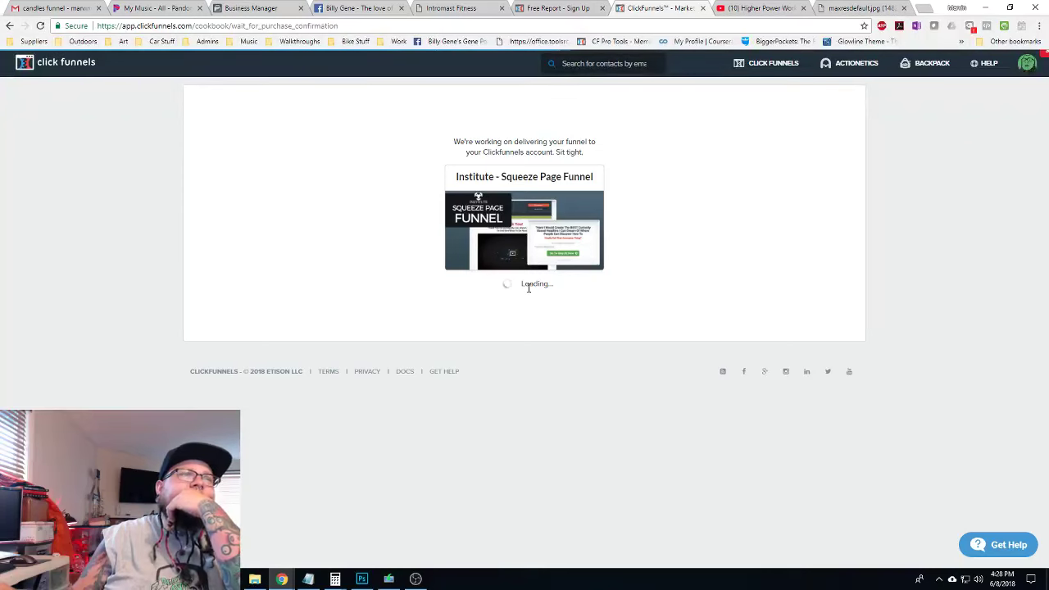
{"action": "mouse_move", "coordinate": [770, 63]}
{"action": "left_click", "coordinate": [770, 87]}
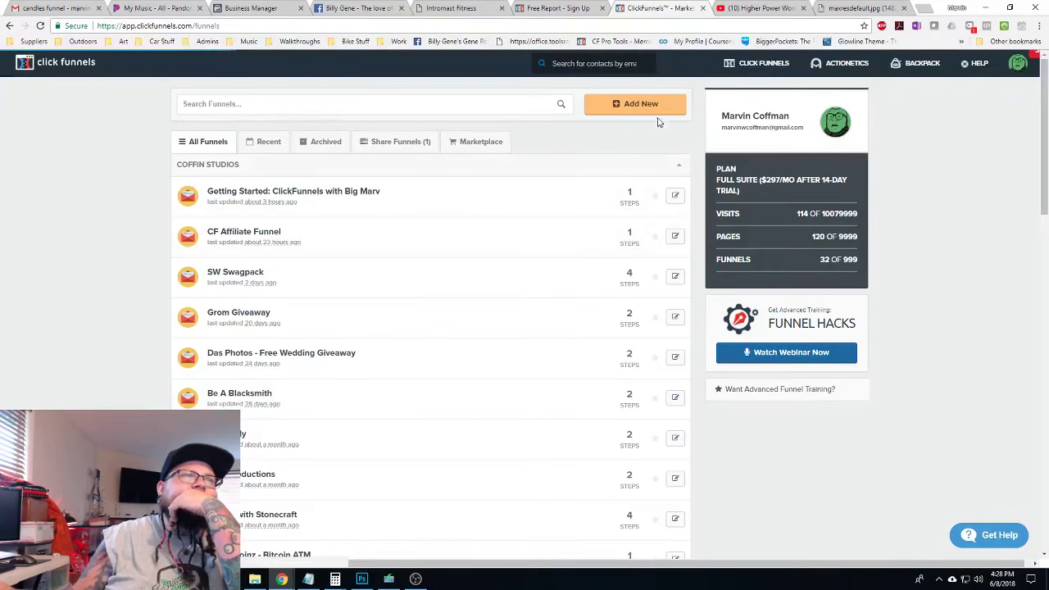
Start a new Cookbook funnel filtered to Generate Leads and get the Institute squeeze page template
{"action": "left_click", "coordinate": [647, 105]}
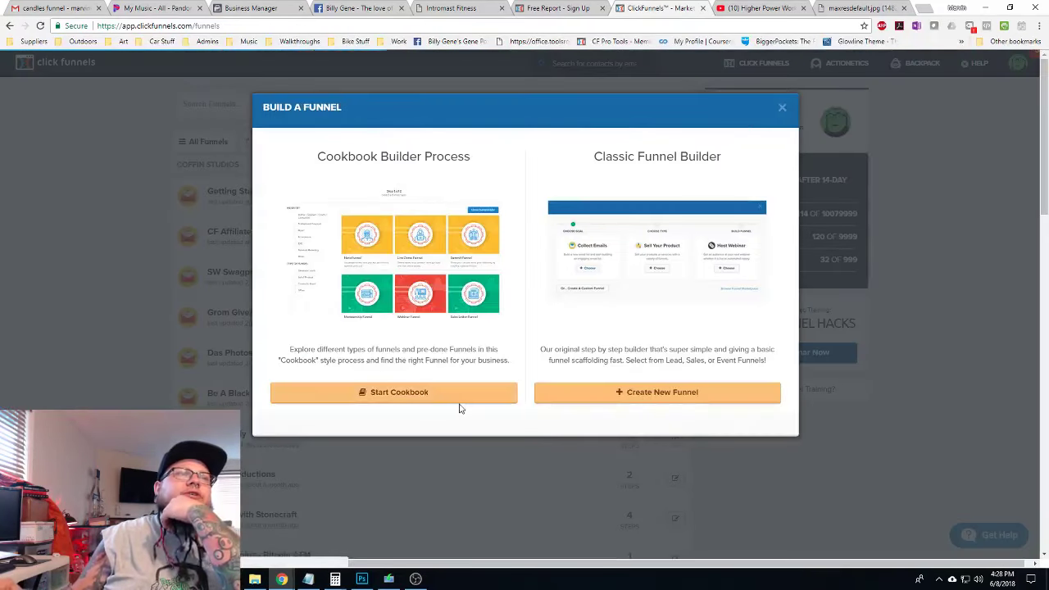
{"action": "left_click", "coordinate": [463, 399]}
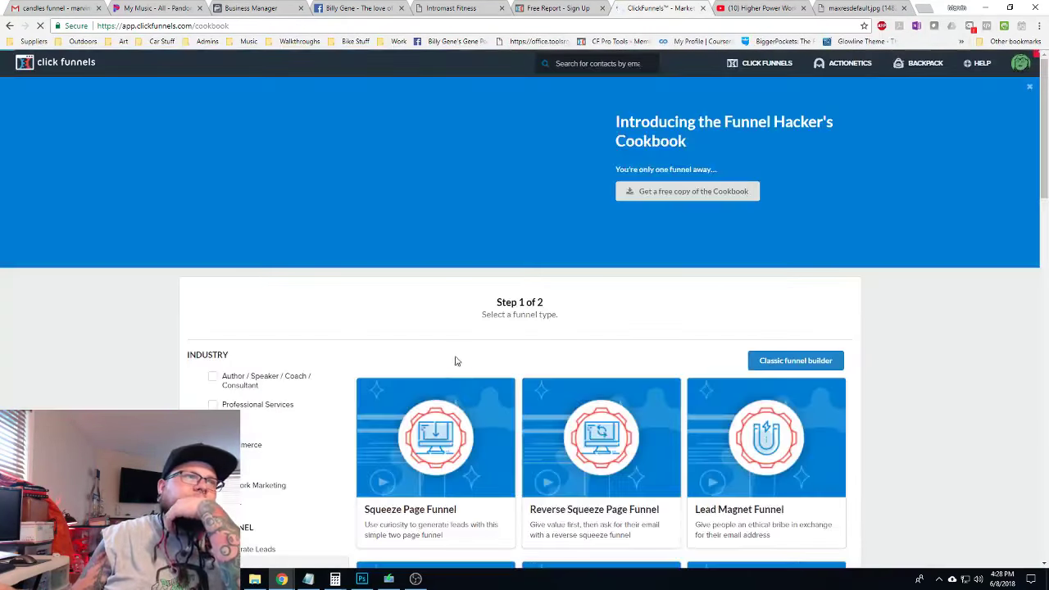
{"action": "scroll", "coordinate": [328, 365], "scroll_direction": "down", "scroll_amount": 3}
{"action": "left_click", "coordinate": [212, 275]}
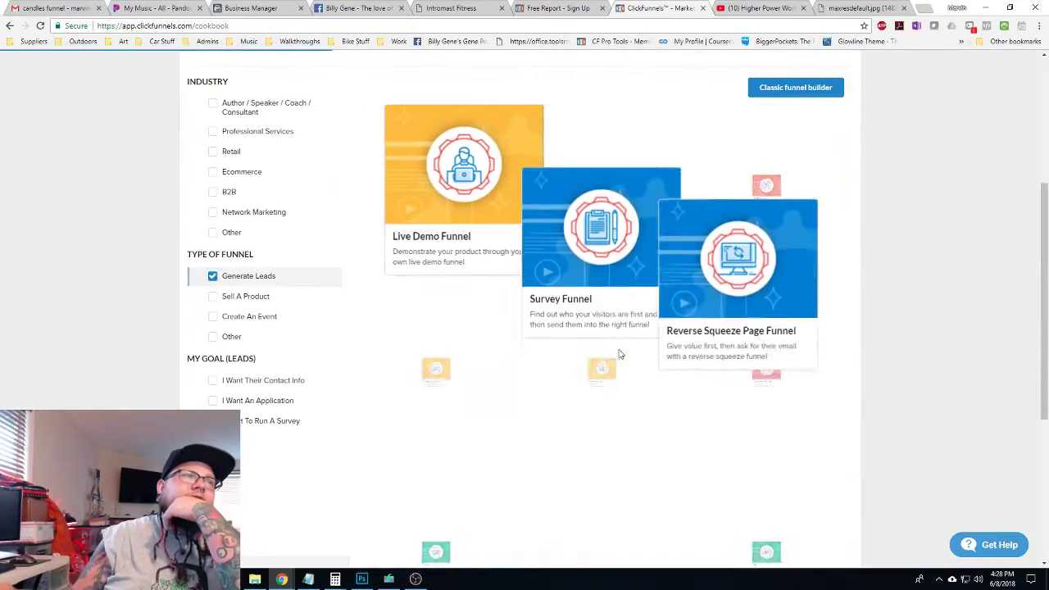
{"action": "scroll", "coordinate": [610, 385], "scroll_direction": "down", "scroll_amount": 2}
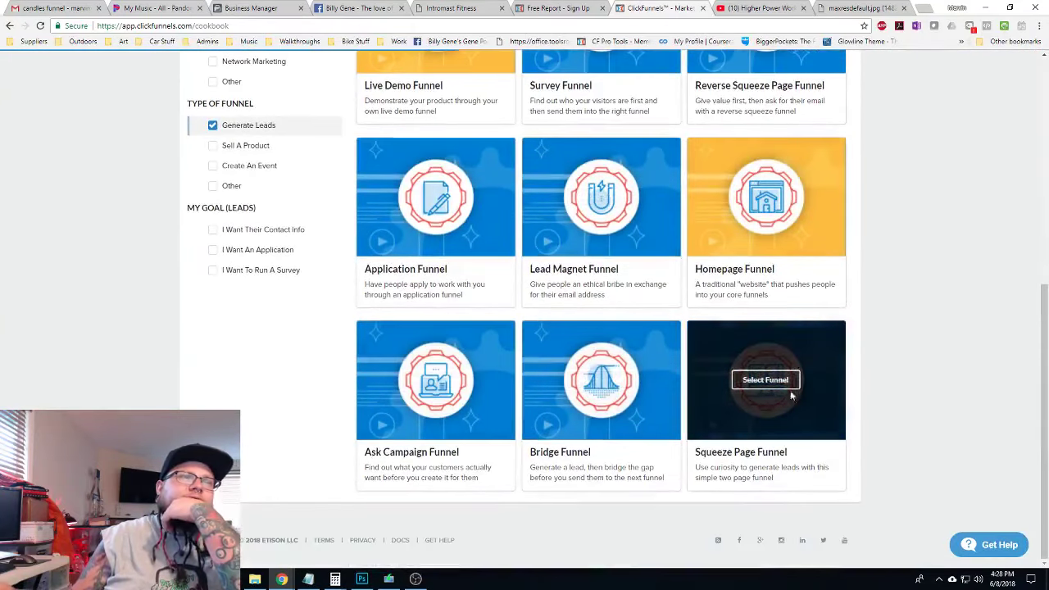
{"action": "left_click", "coordinate": [769, 383]}
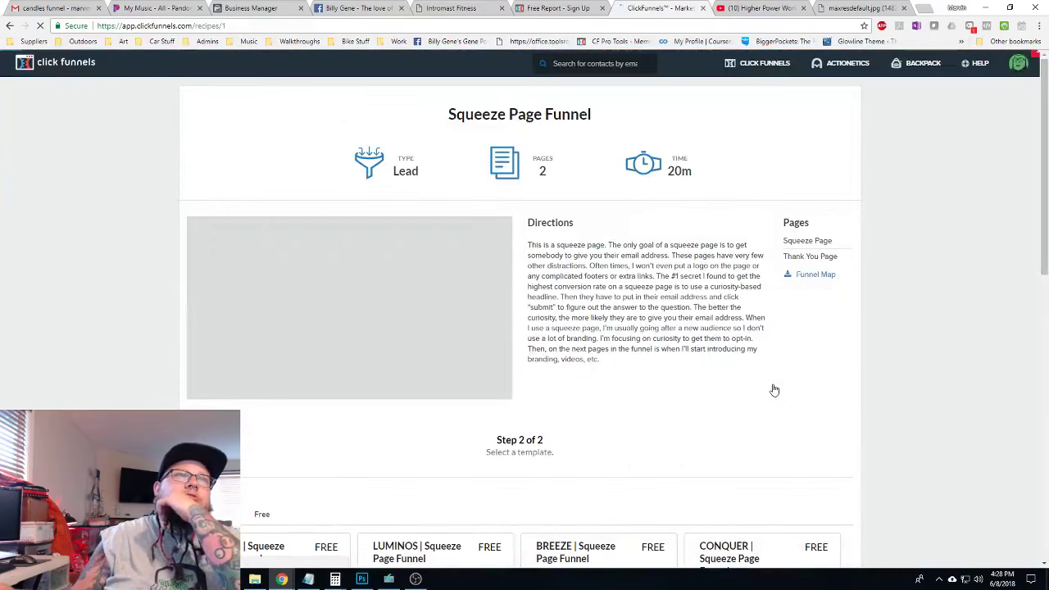
{"action": "scroll", "coordinate": [718, 301], "scroll_direction": "down", "scroll_amount": 2}
{"action": "scroll", "coordinate": [718, 301], "scroll_direction": "down", "scroll_amount": 3}
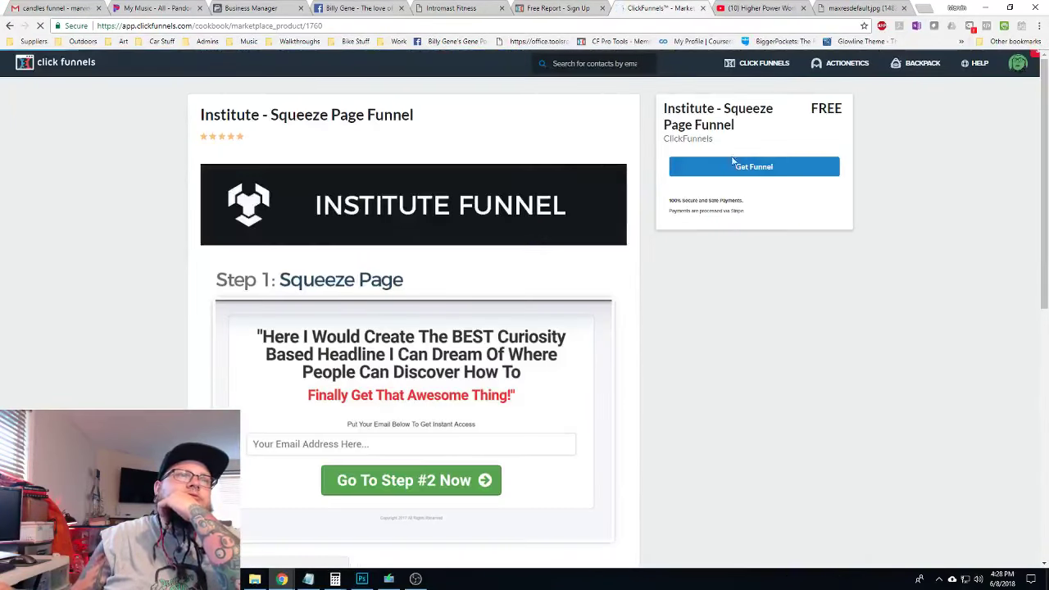
{"action": "left_click", "coordinate": [732, 175]}
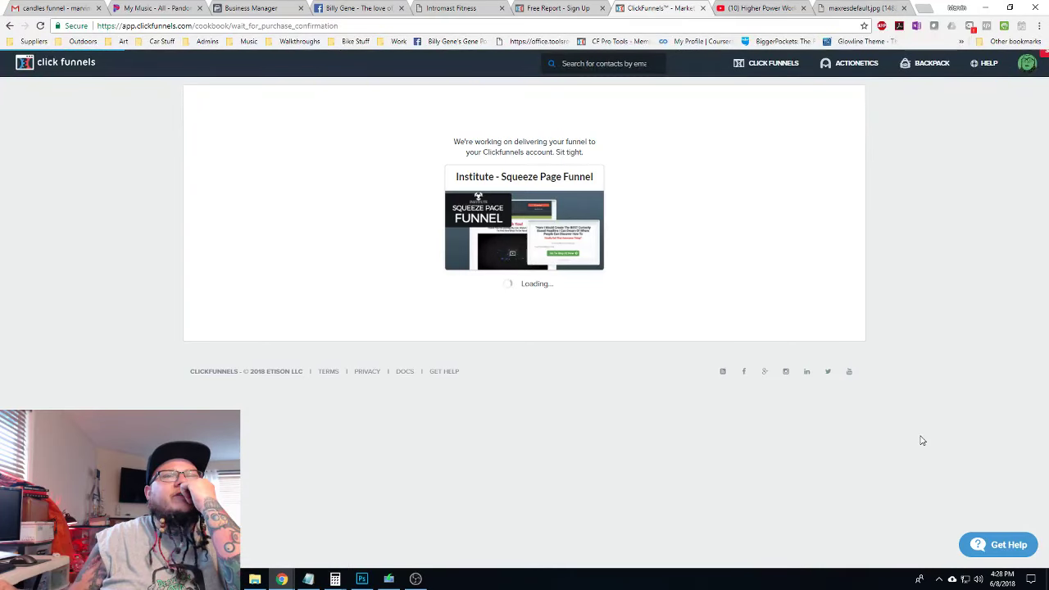
From the funnel list, add the CONQUER squeeze page template to the account
{"action": "mouse_move", "coordinate": [766, 64]}
{"action": "left_click", "coordinate": [756, 90]}
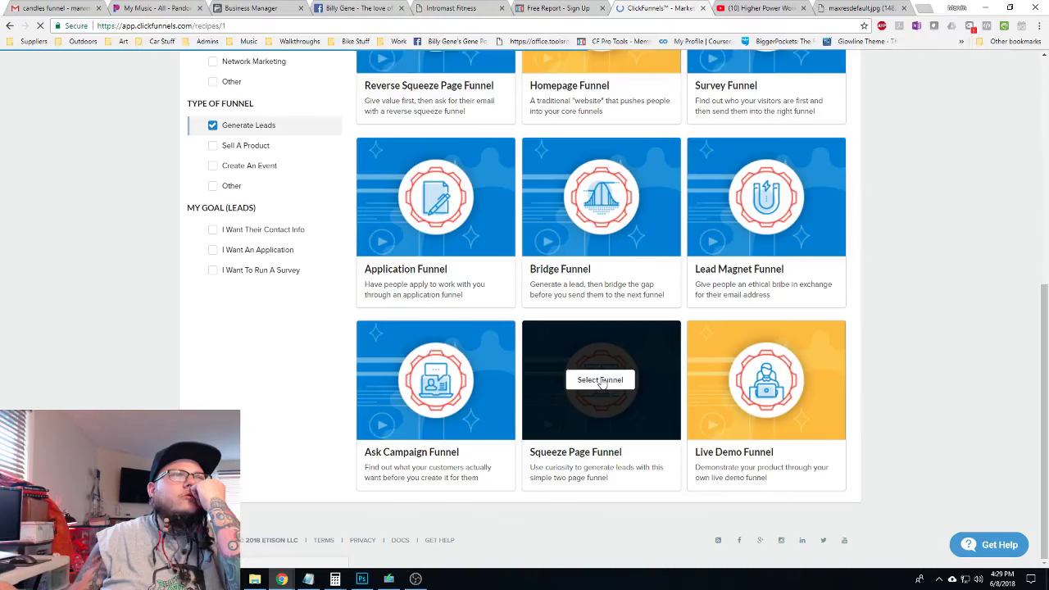
{"action": "left_click", "coordinate": [600, 380]}
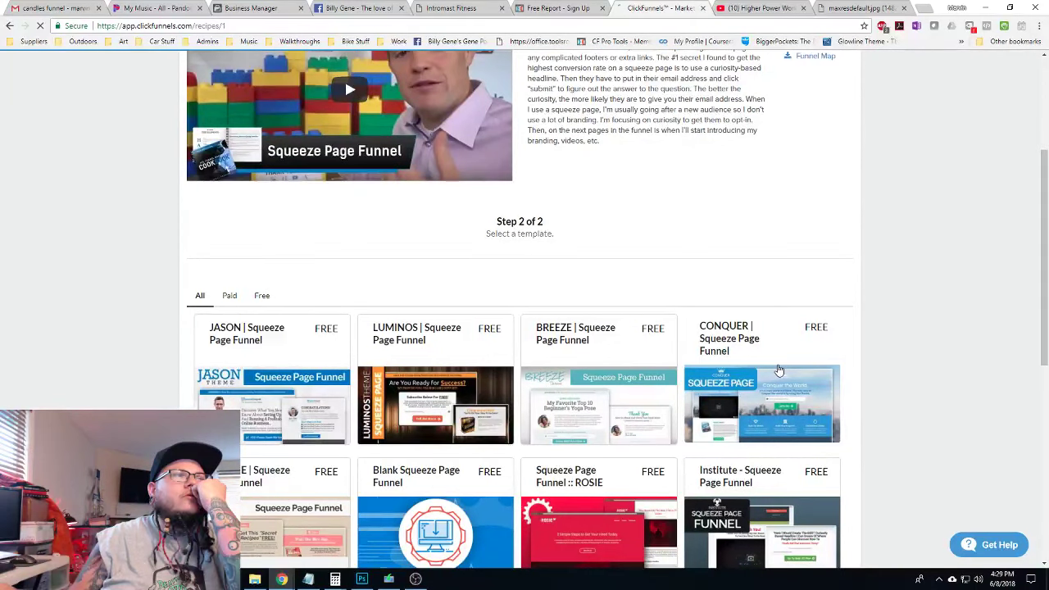
{"action": "left_click", "coordinate": [779, 371]}
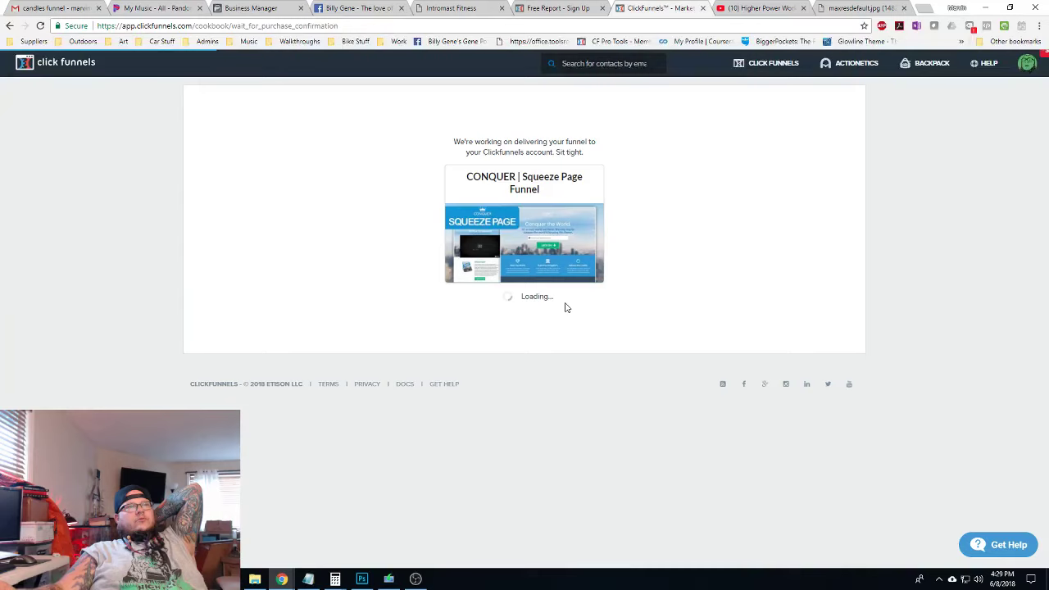
{"action": "left_click", "coordinate": [1029, 72]}
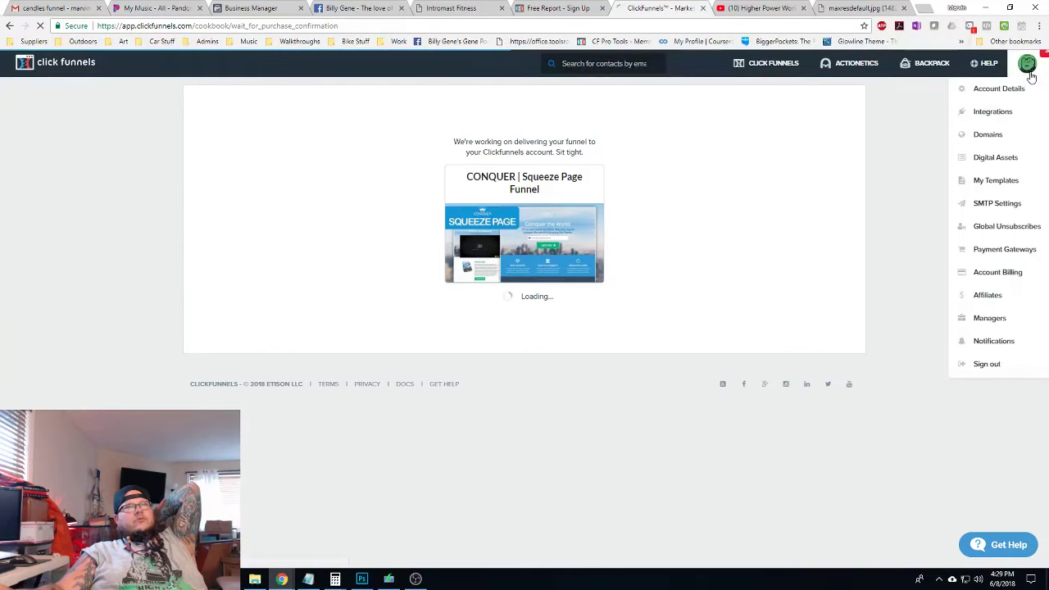
Sign out and back in to ClickFunnels, then open a new incognito Chrome window
{"action": "left_click", "coordinate": [985, 362]}
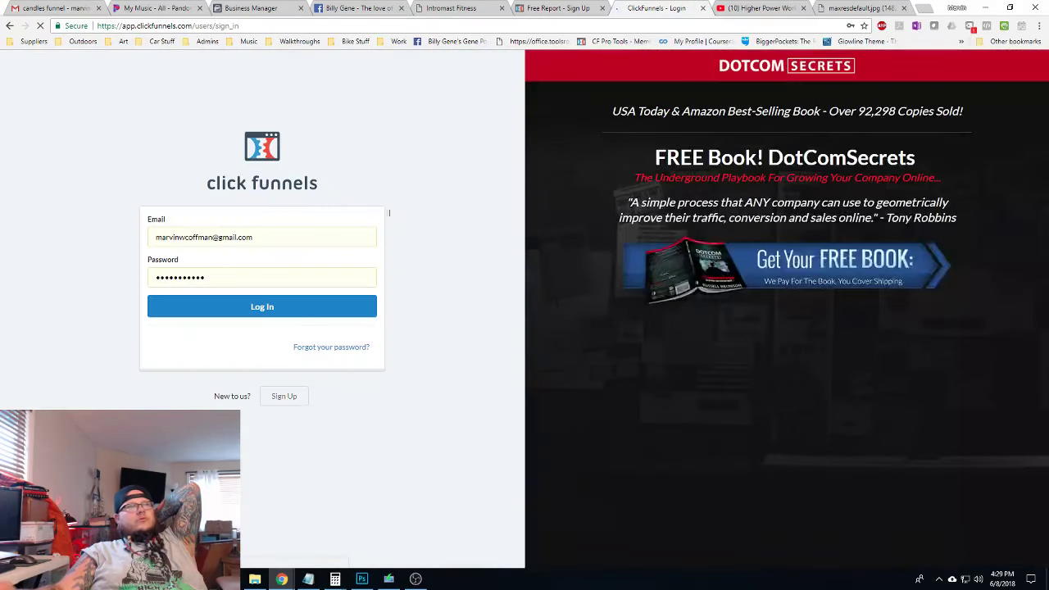
{"action": "left_click", "coordinate": [245, 309]}
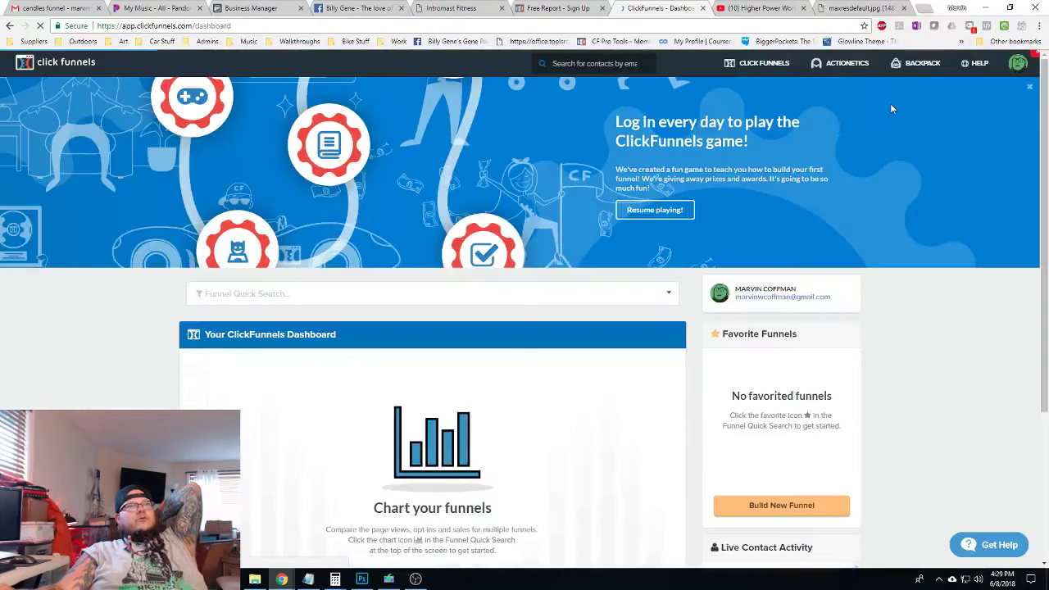
{"action": "key", "text": "ctrl+Tab"}
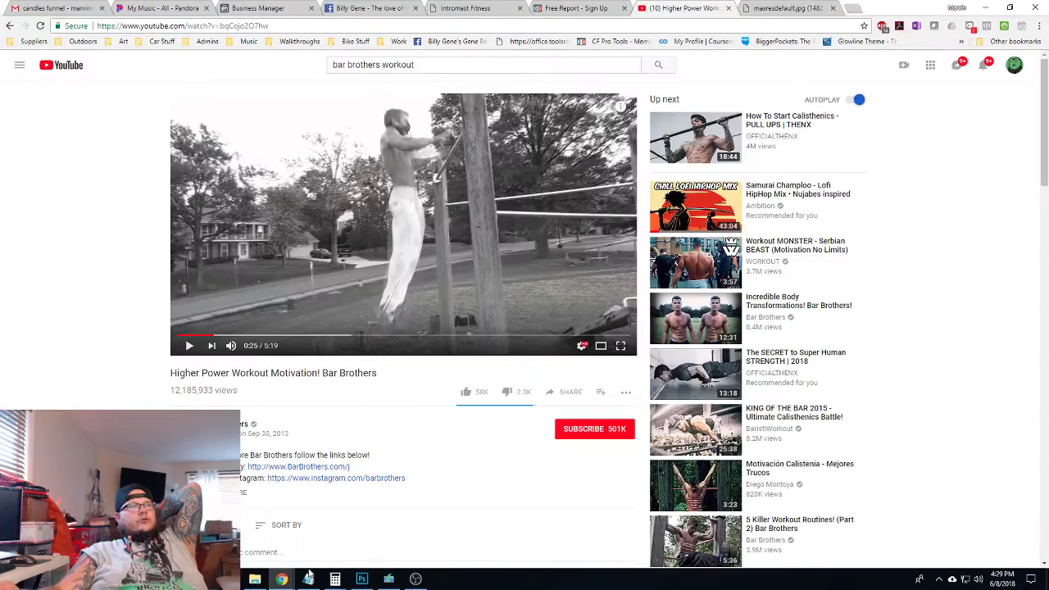
{"action": "right_click", "coordinate": [281, 579]}
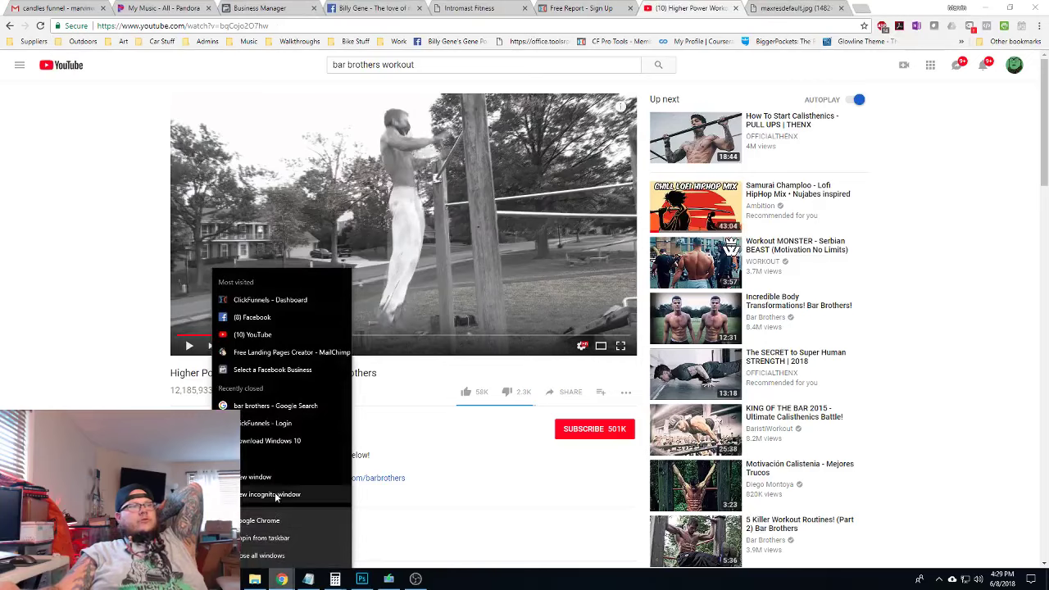
{"action": "left_click", "coordinate": [270, 494]}
{"action": "mouse_move", "coordinate": [289, 579]}
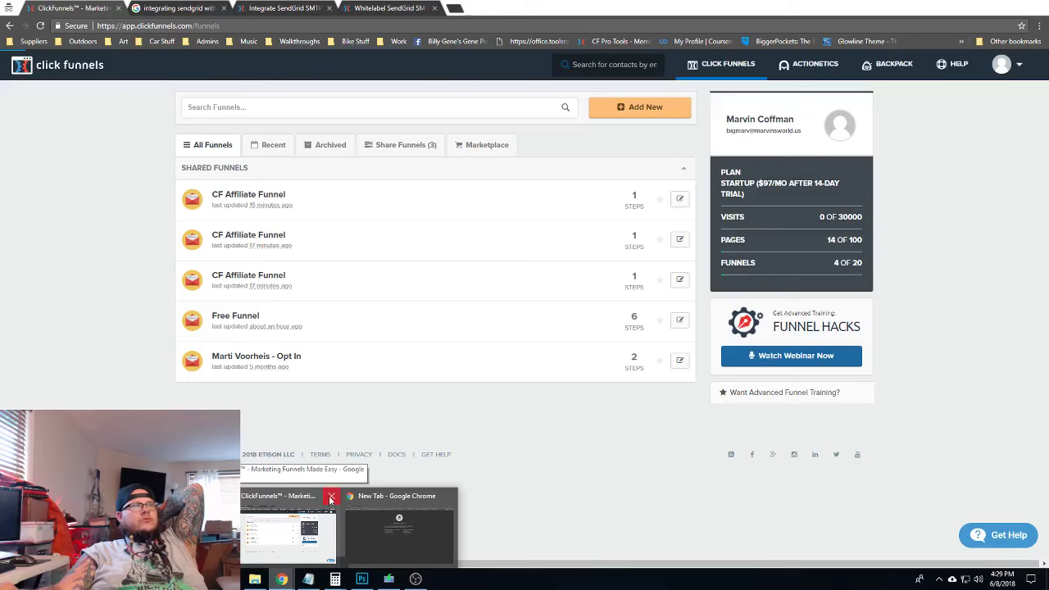
Close the original window and load clickfunnels.com in the incognito window
{"action": "left_click", "coordinate": [331, 498]}
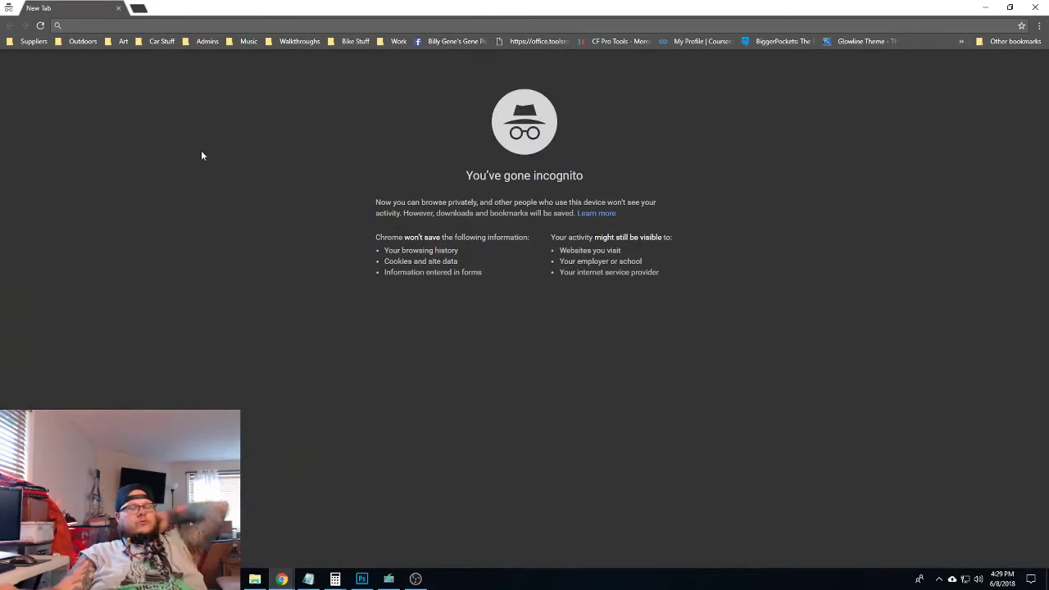
{"action": "type", "text": "clickfunnels.com"}
{"action": "key", "text": "Return"}
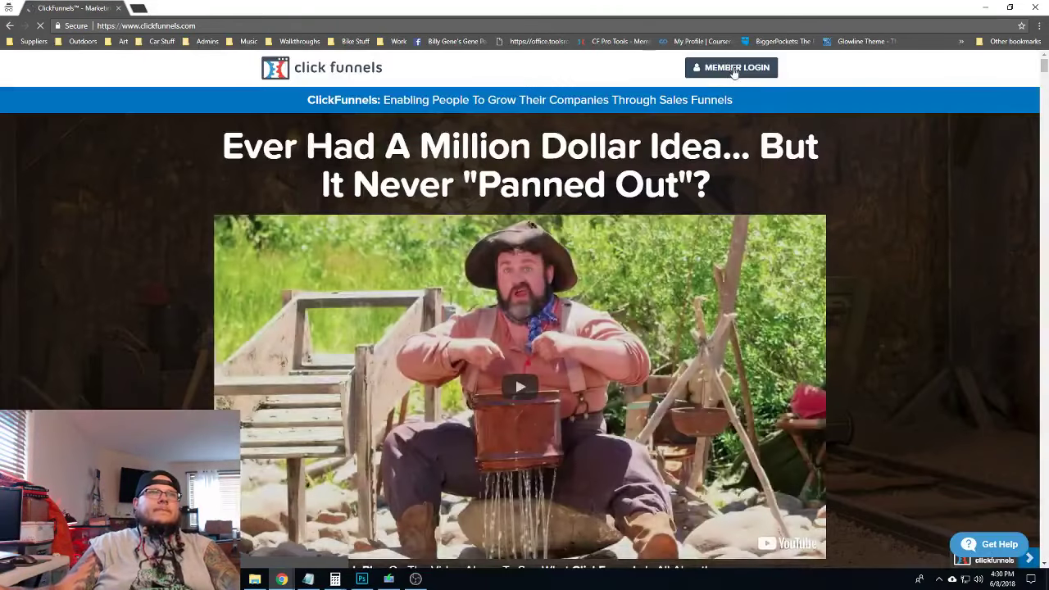
Log in through Member Login with the saved account e-mail and show the funnel list
{"action": "left_click", "coordinate": [733, 68]}
{"action": "left_click", "coordinate": [277, 240]}
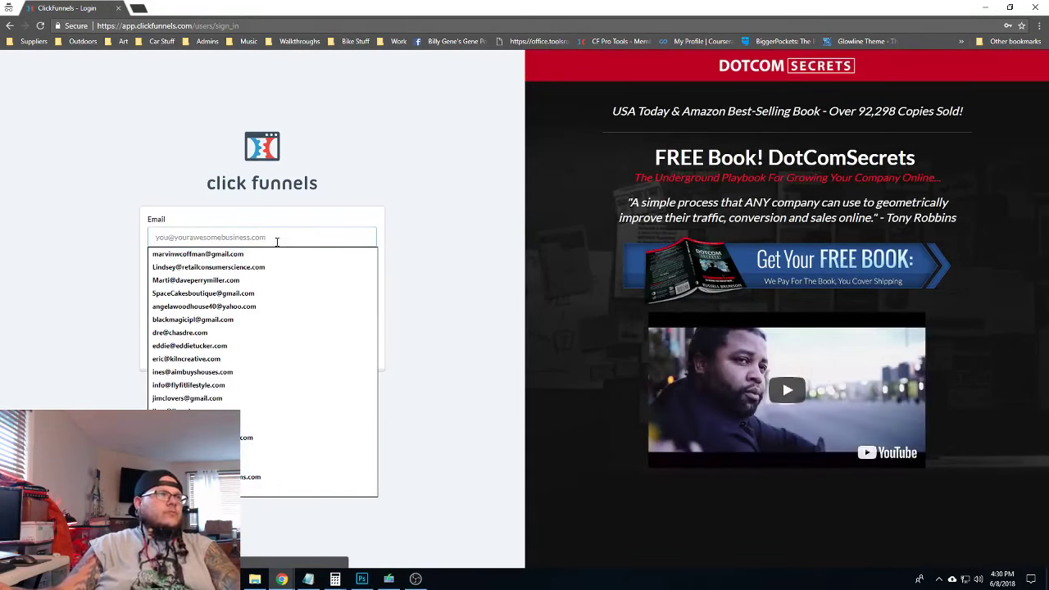
{"action": "left_click", "coordinate": [258, 254]}
{"action": "left_click", "coordinate": [259, 307]}
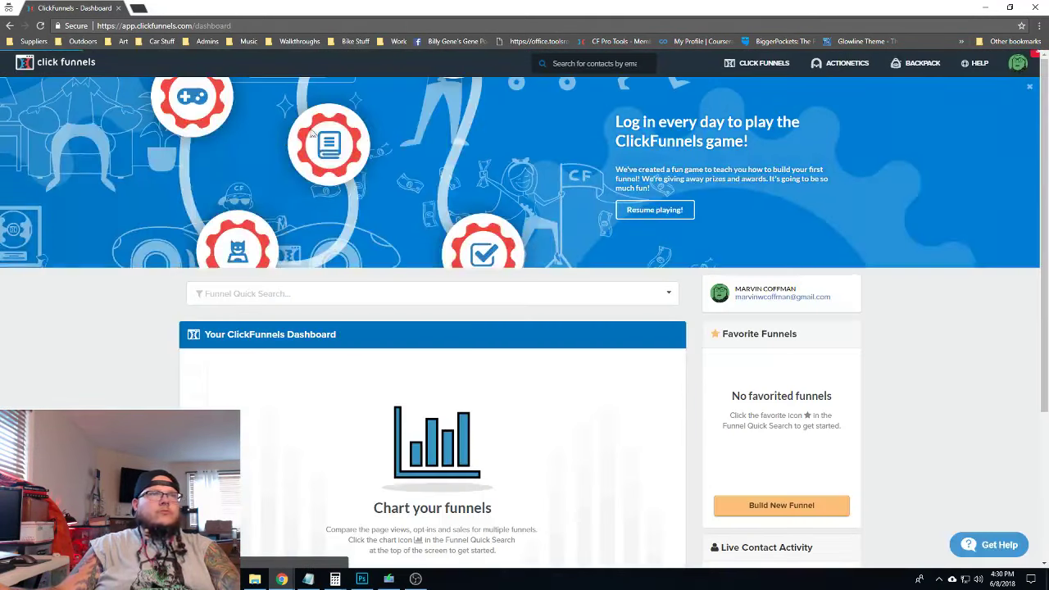
{"action": "mouse_move", "coordinate": [778, 72]}
{"action": "left_click", "coordinate": [741, 86]}
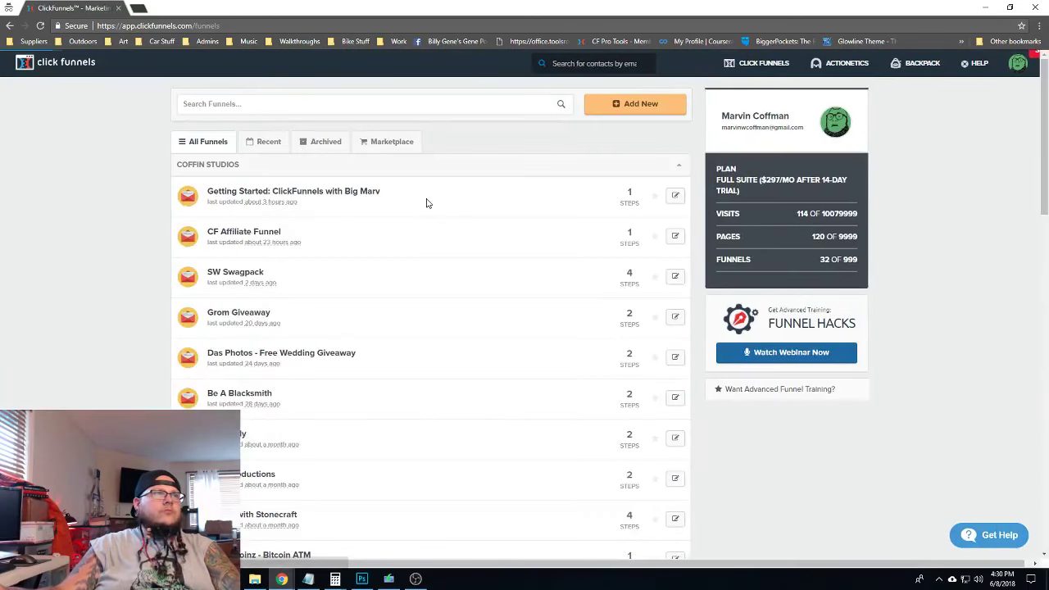
Request the Institute squeeze page funnel via the Generate Leads Cookbook, then close the window
{"action": "left_click", "coordinate": [622, 108]}
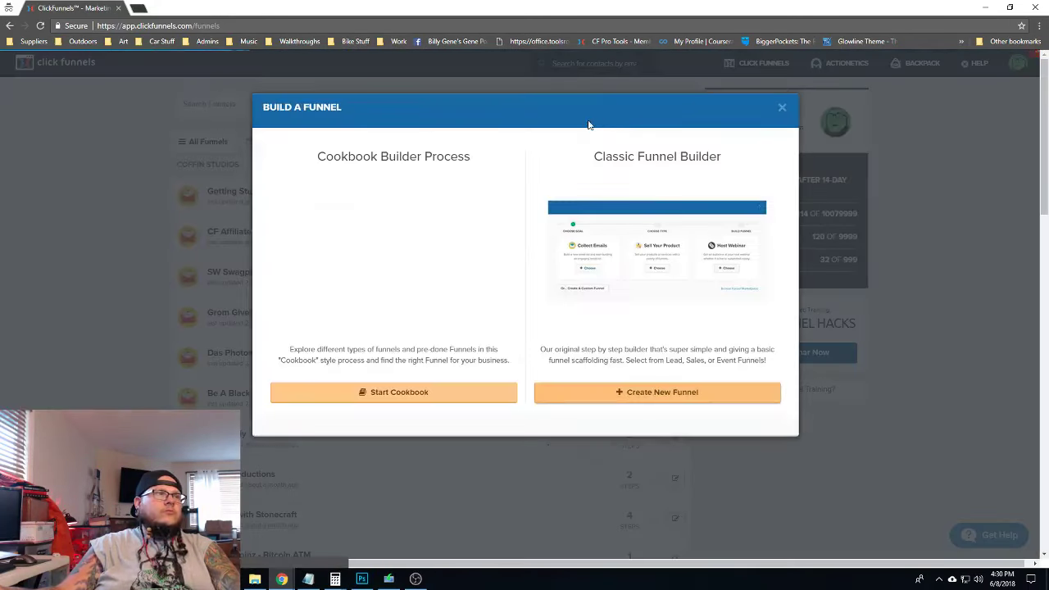
{"action": "left_click", "coordinate": [382, 392]}
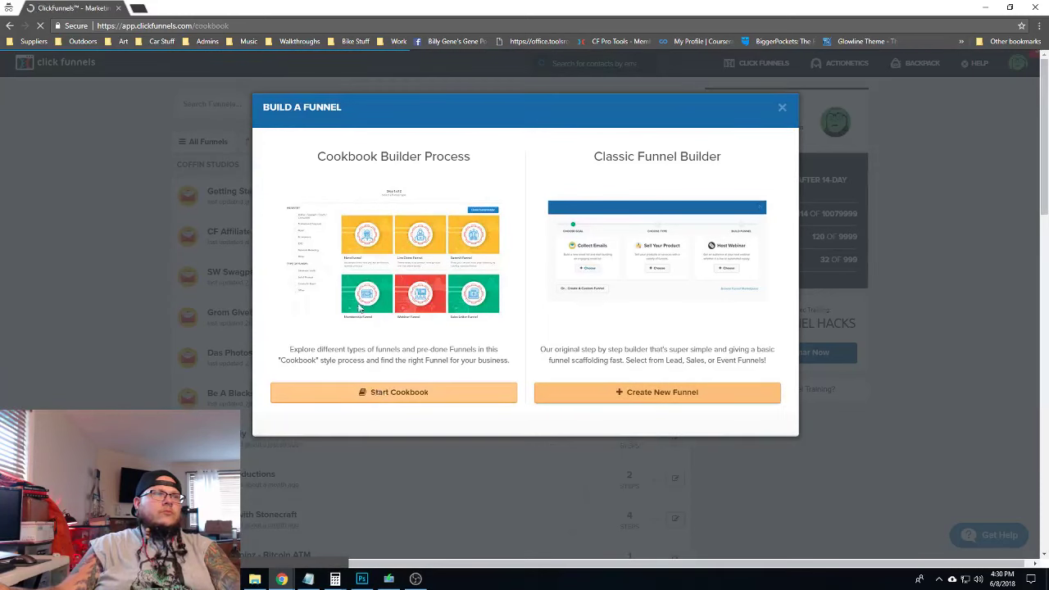
{"action": "scroll", "coordinate": [272, 421], "scroll_direction": "down", "scroll_amount": 3}
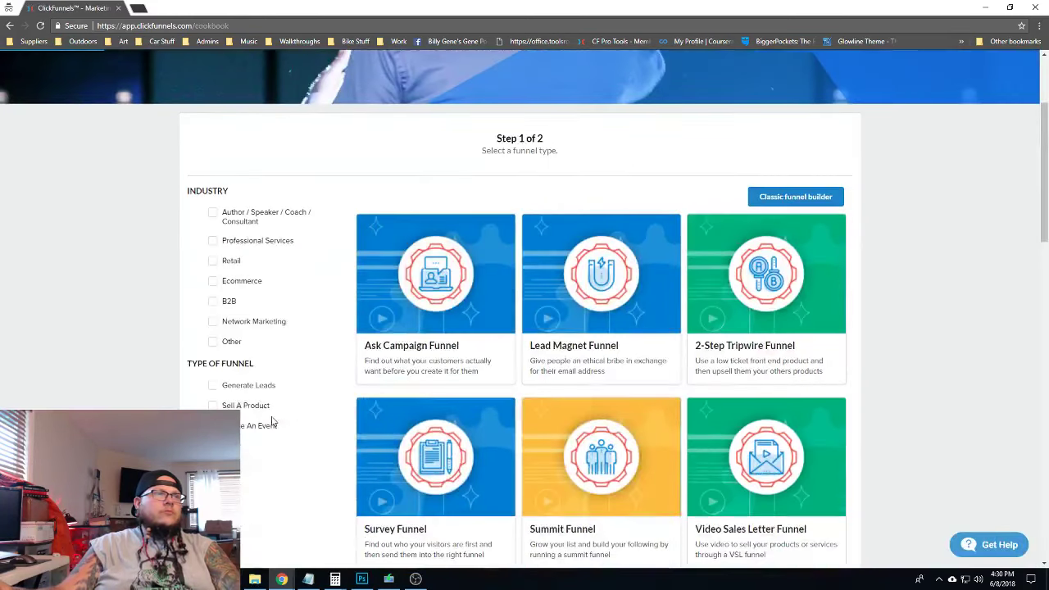
{"action": "left_click", "coordinate": [212, 386]}
{"action": "scroll", "coordinate": [498, 351], "scroll_direction": "down", "scroll_amount": 3}
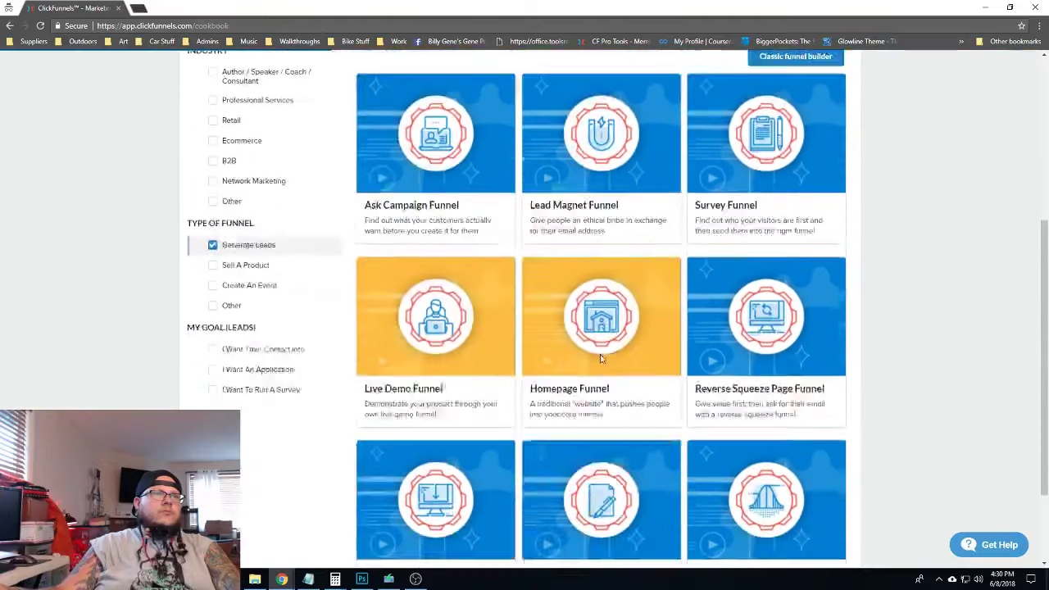
{"action": "left_click", "coordinate": [443, 383]}
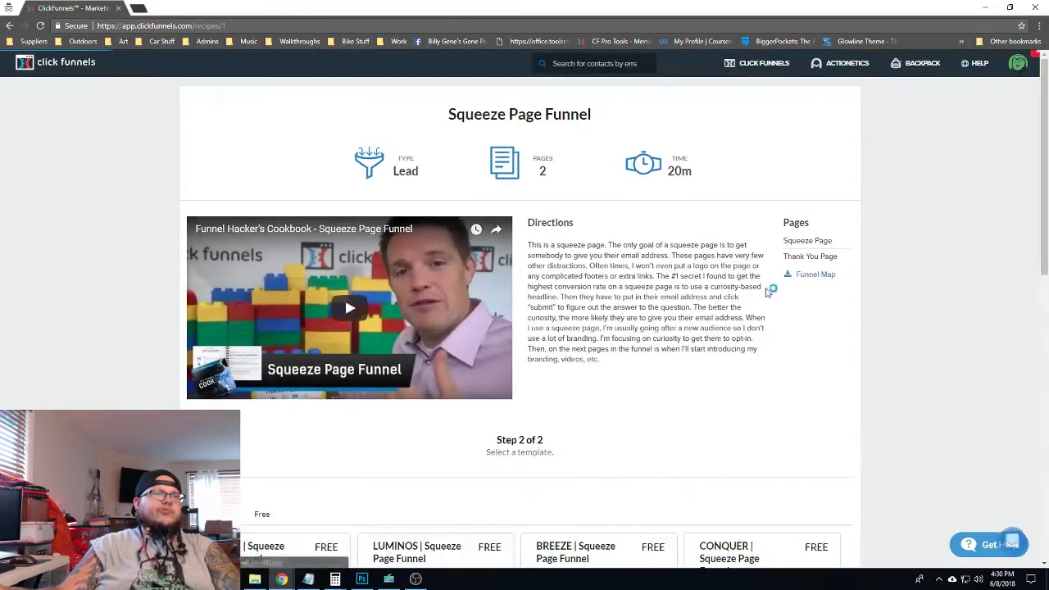
{"action": "scroll", "coordinate": [445, 377], "scroll_direction": "down", "scroll_amount": 4}
{"action": "left_click", "coordinate": [752, 422]}
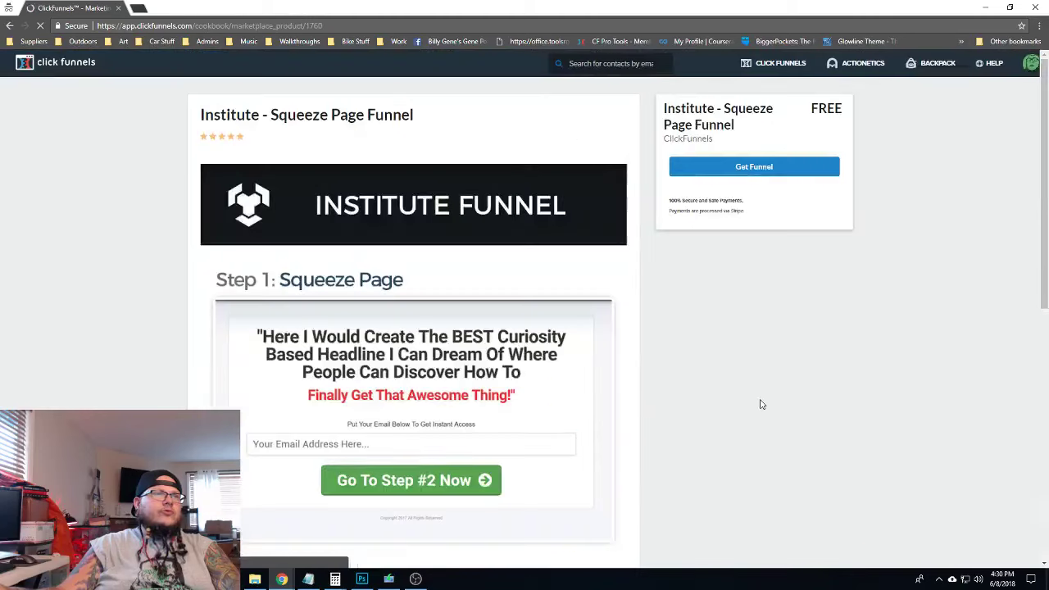
{"action": "left_click", "coordinate": [762, 170]}
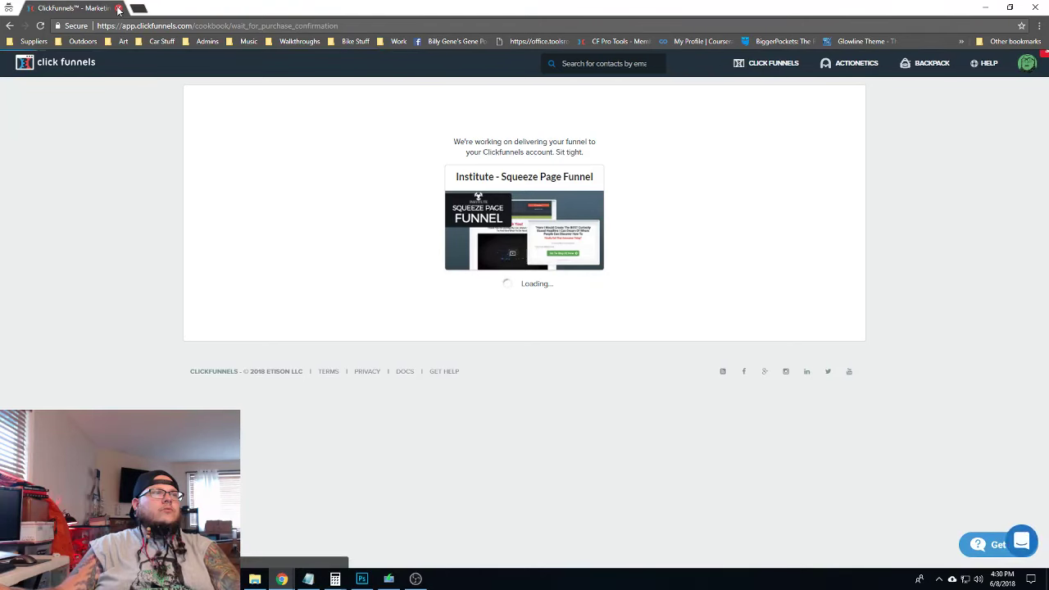
{"action": "left_click", "coordinate": [118, 9]}
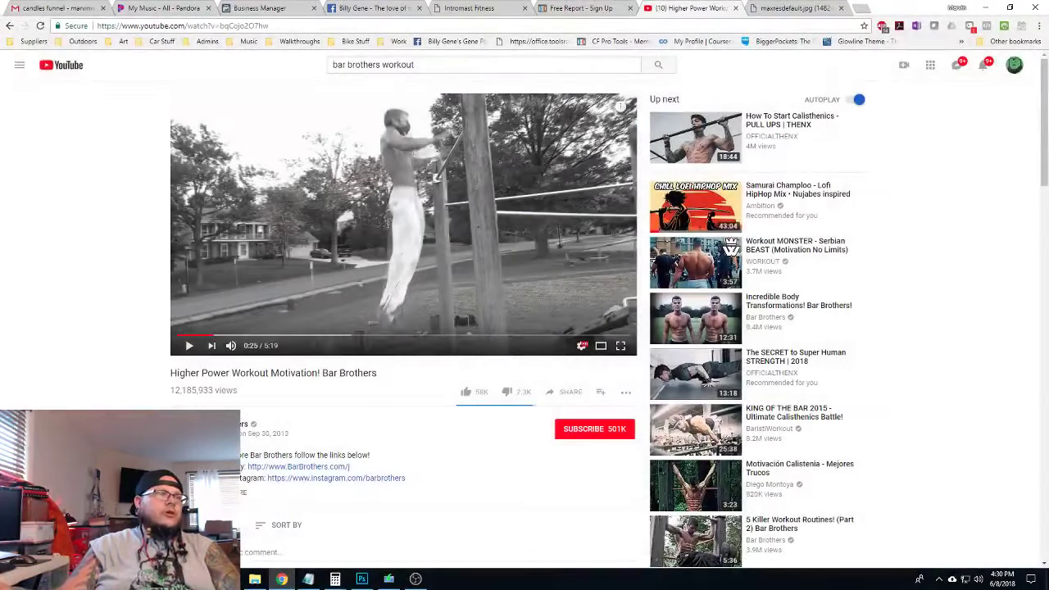
Launch Microsoft Edge from the Start menu and load the ClickFunnels website
{"action": "key", "text": "super"}
{"action": "type", "text": "edge"}
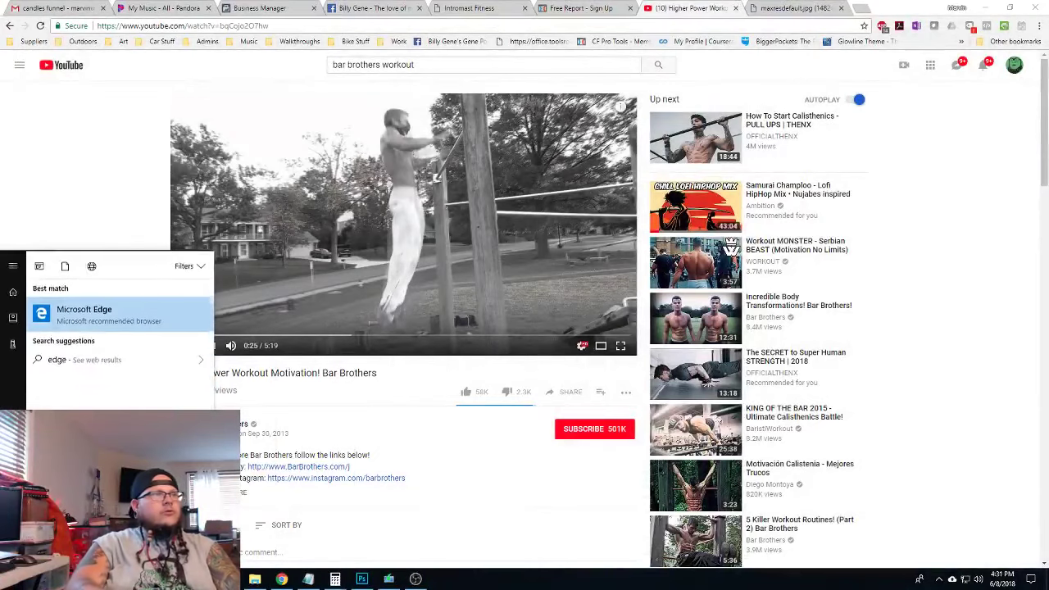
{"action": "key", "text": "Return"}
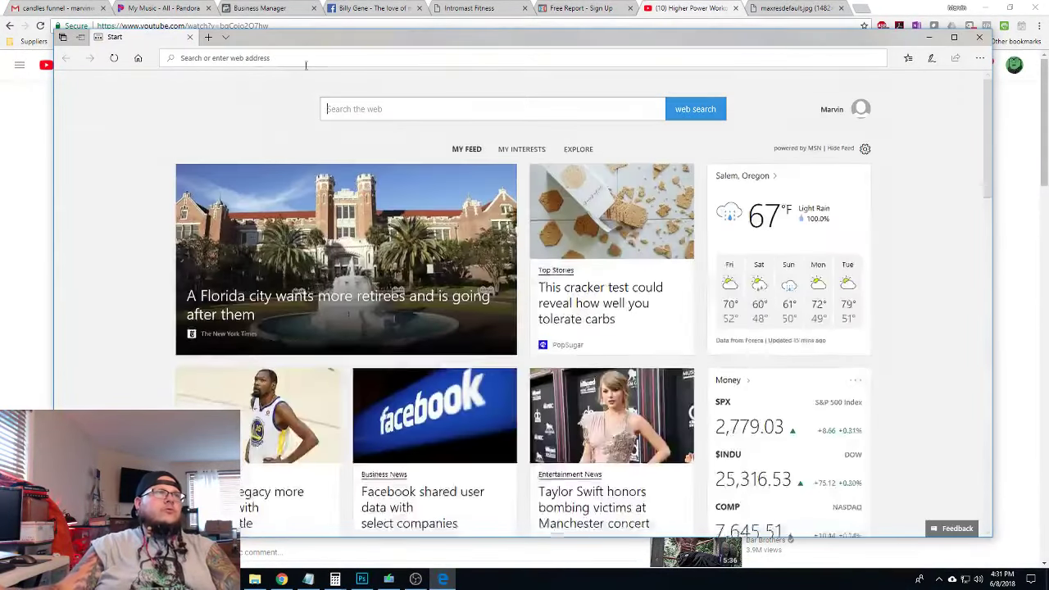
{"action": "type", "text": "d"}
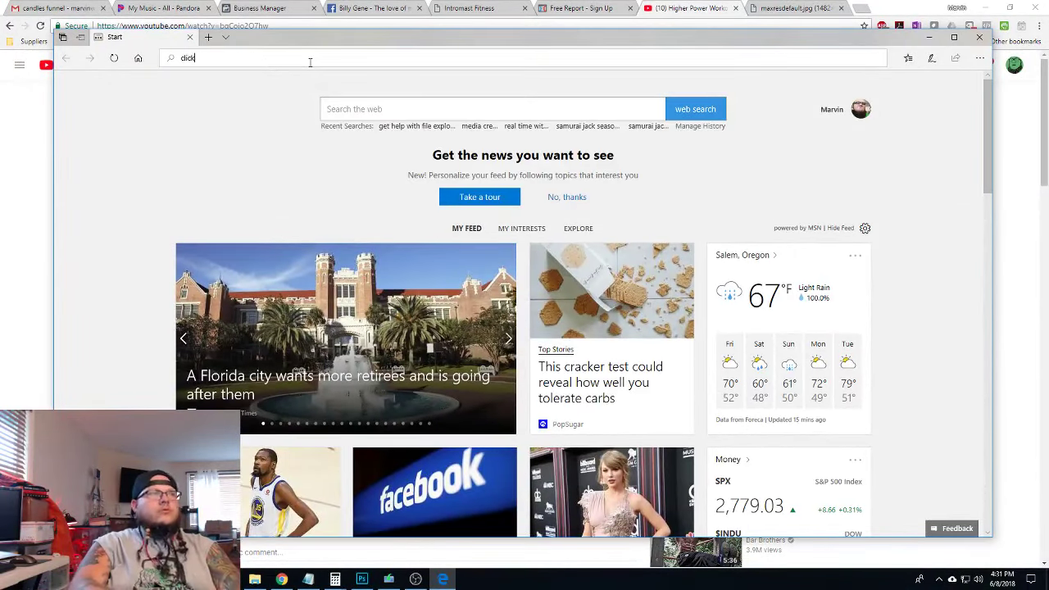
{"action": "type", "text": "funnels.com"}
{"action": "key", "text": "Return"}
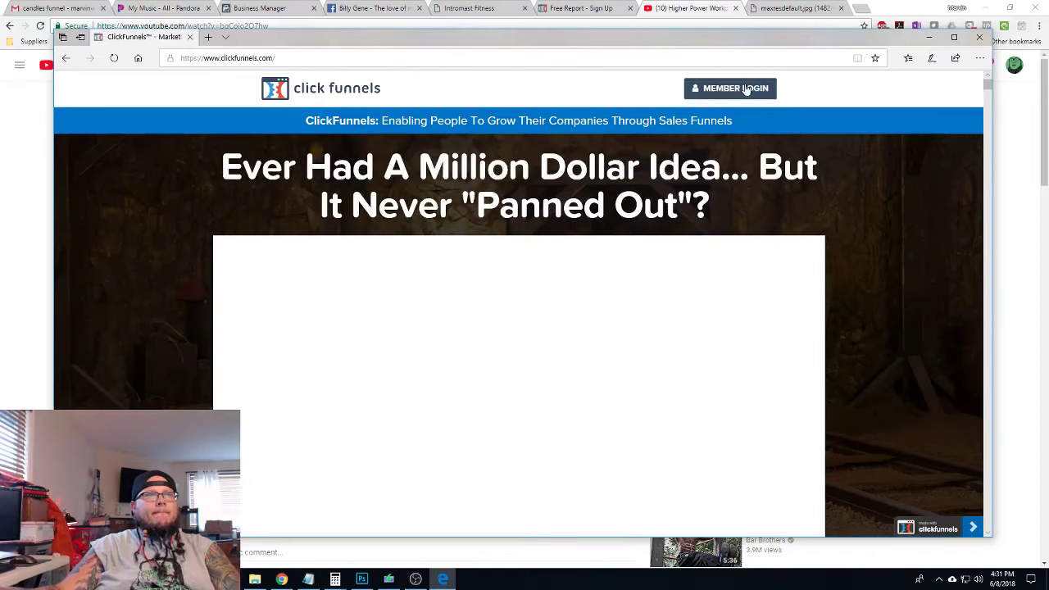
Sign in at Member Login with the account e-mail and password, dismissing the save-password offer
{"action": "left_click", "coordinate": [745, 89]}
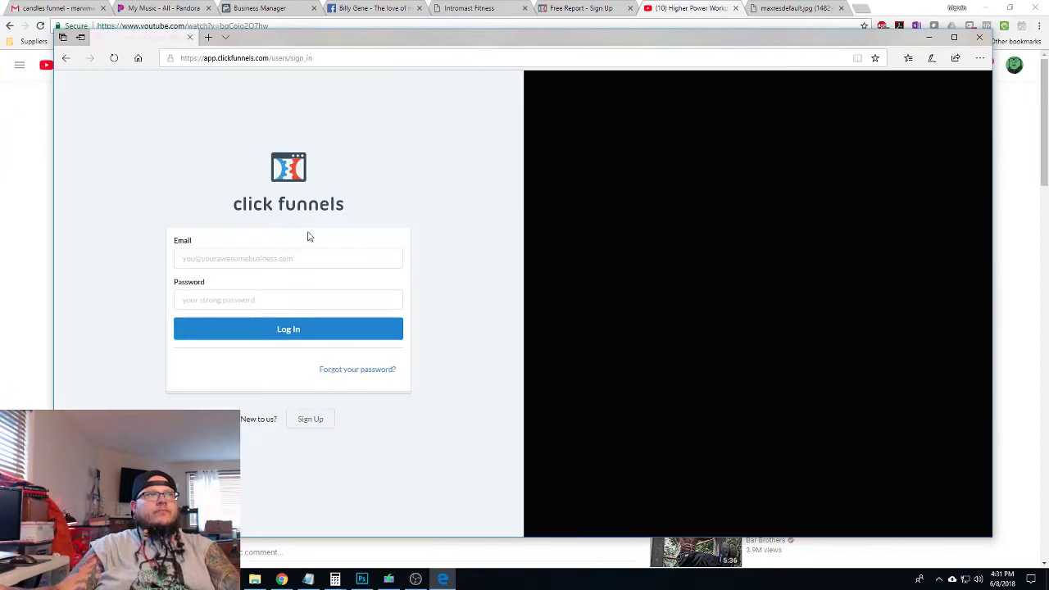
{"action": "left_click", "coordinate": [277, 257]}
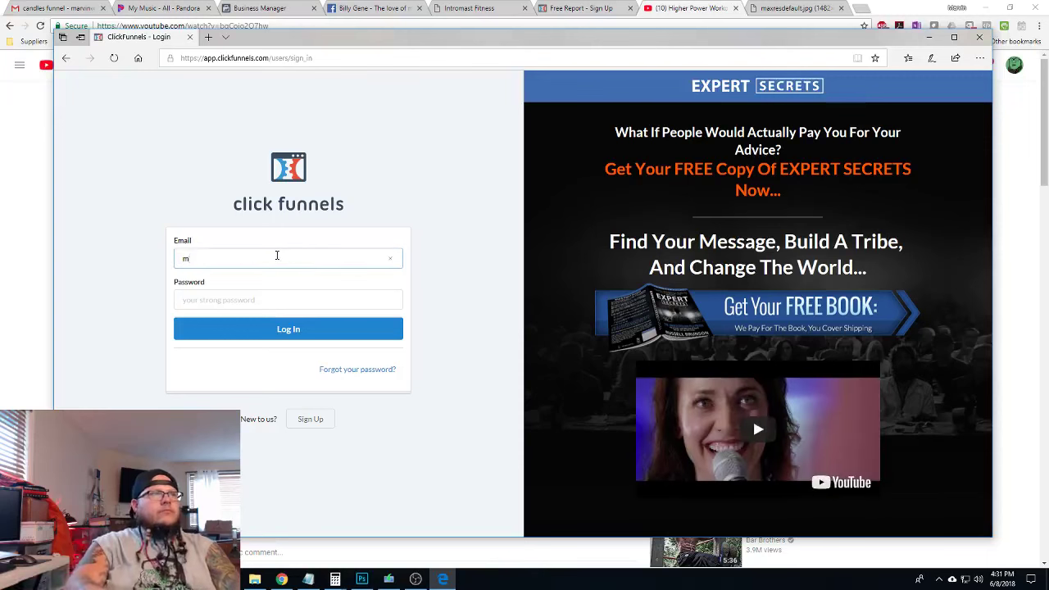
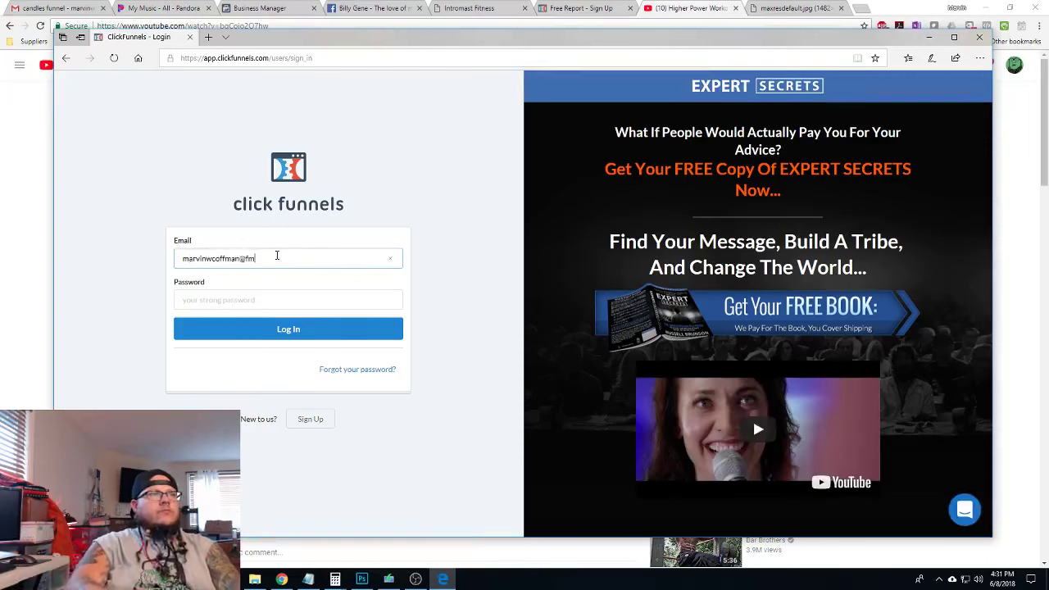
{"action": "key", "text": "Tab"}
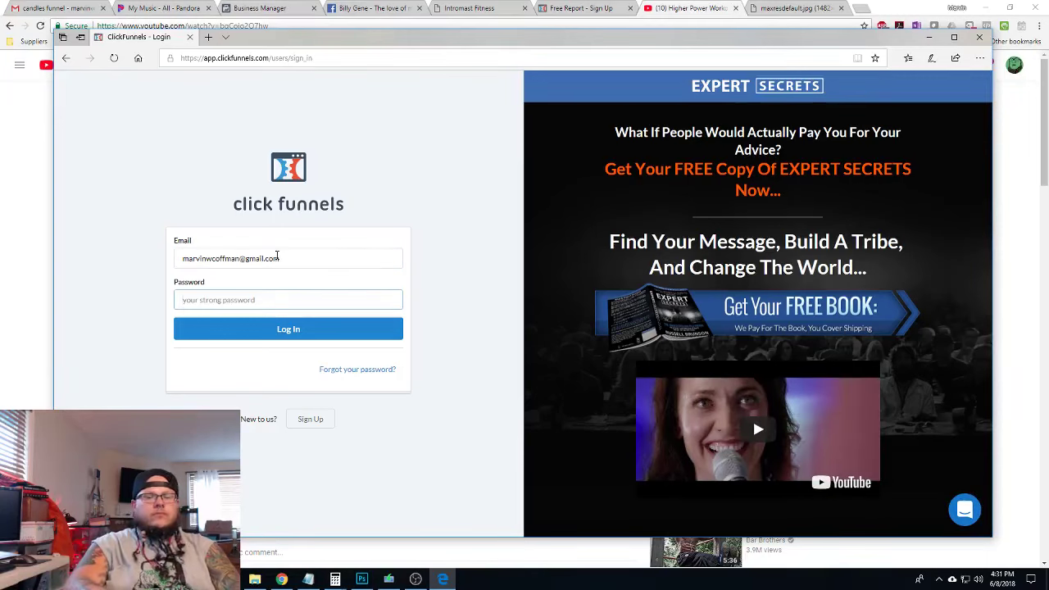
{"action": "type", "text": "••"}
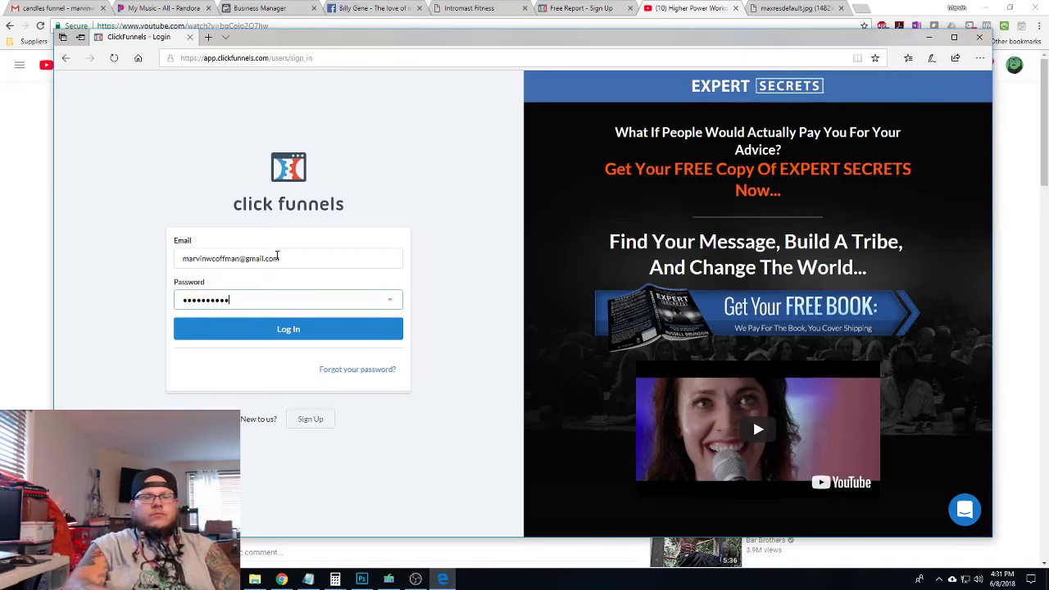
{"action": "type", "text": "••••••••••••"}
{"action": "key", "text": "Return"}
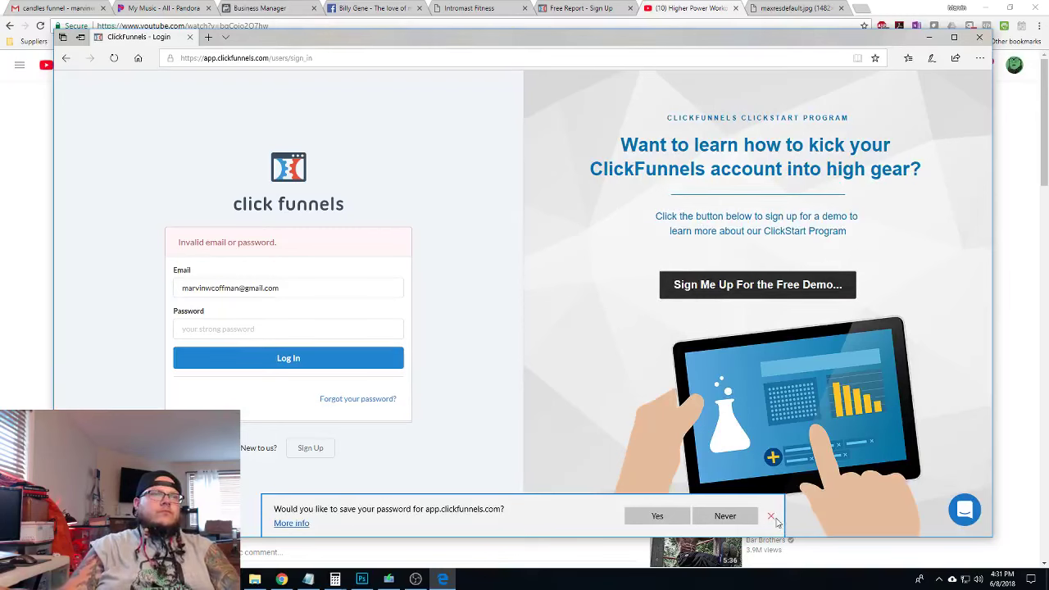
{"action": "left_click", "coordinate": [770, 516]}
Re-enter the account password, retry the login and decline saving the password
{"action": "left_click", "coordinate": [242, 334]}
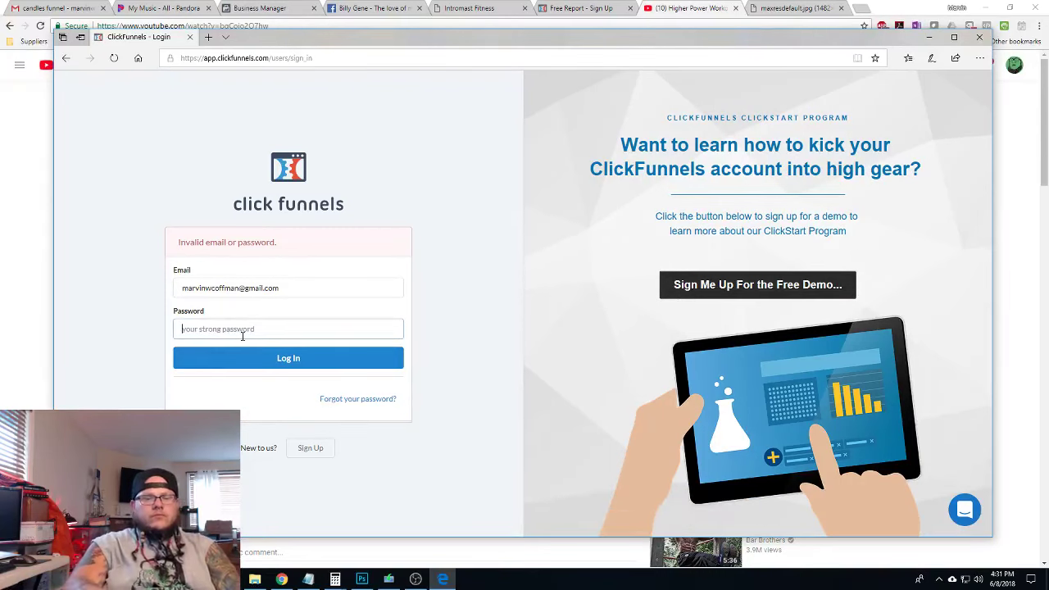
{"action": "type", "text": "•••"}
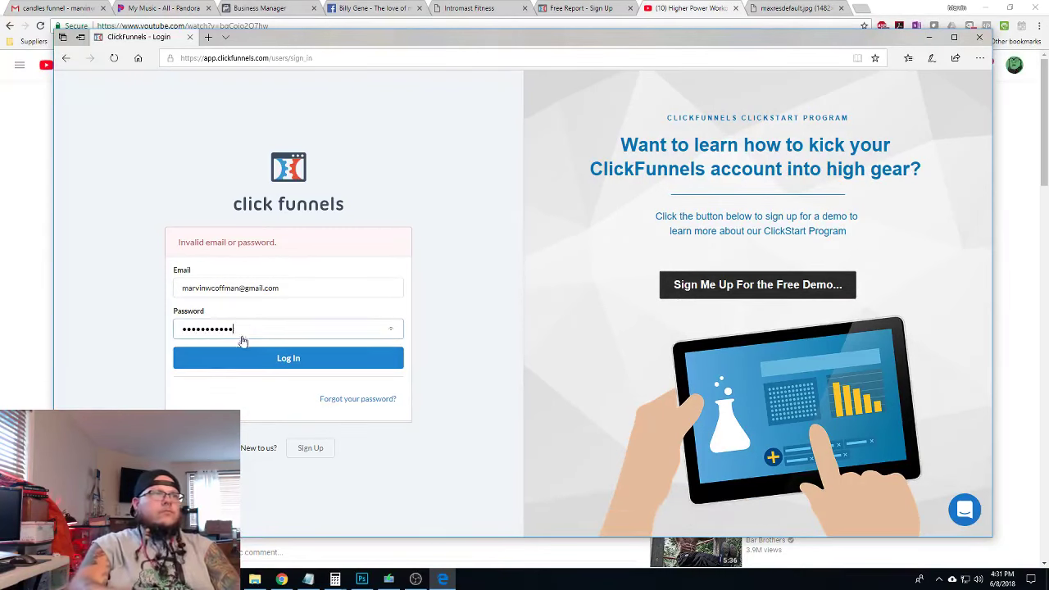
{"action": "key", "text": "Return"}
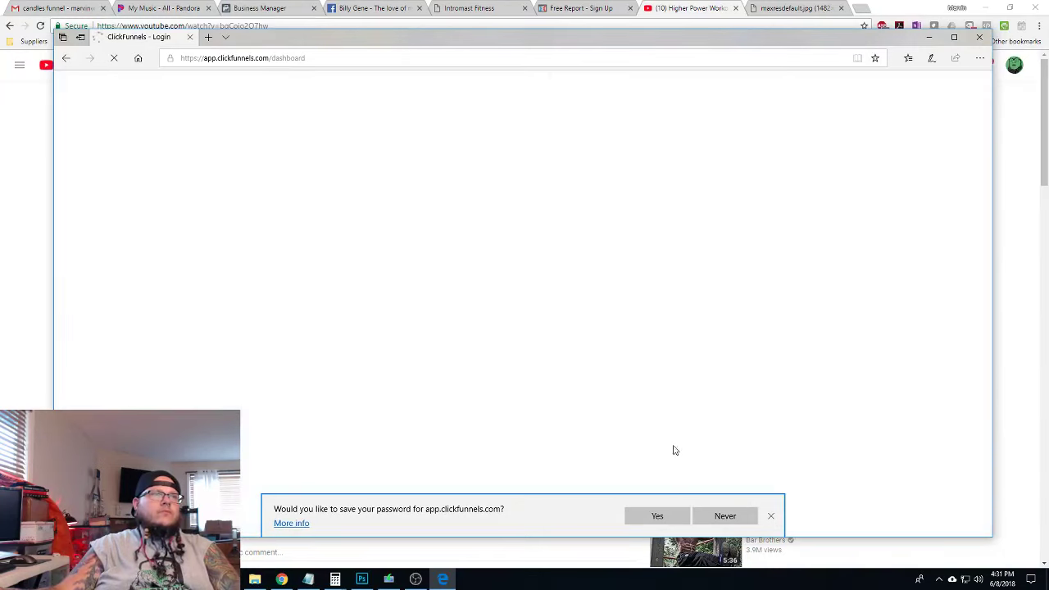
{"action": "left_click", "coordinate": [741, 516]}
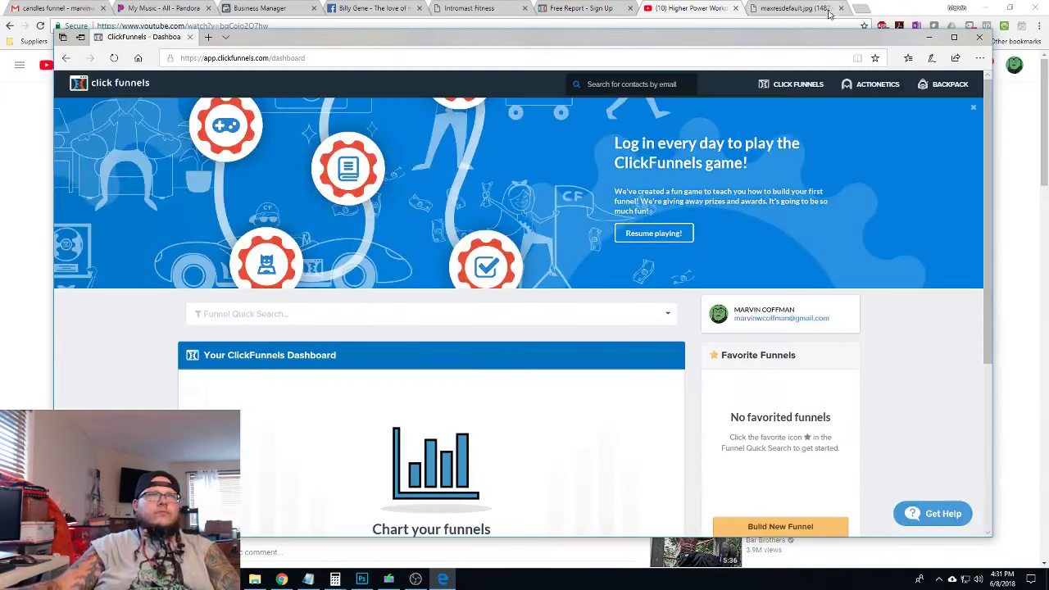
Start a new Cookbook funnel filtered to Generate Leads and list the Squeeze Page Funnel templates
{"action": "mouse_move", "coordinate": [794, 84]}
{"action": "left_click", "coordinate": [778, 108]}
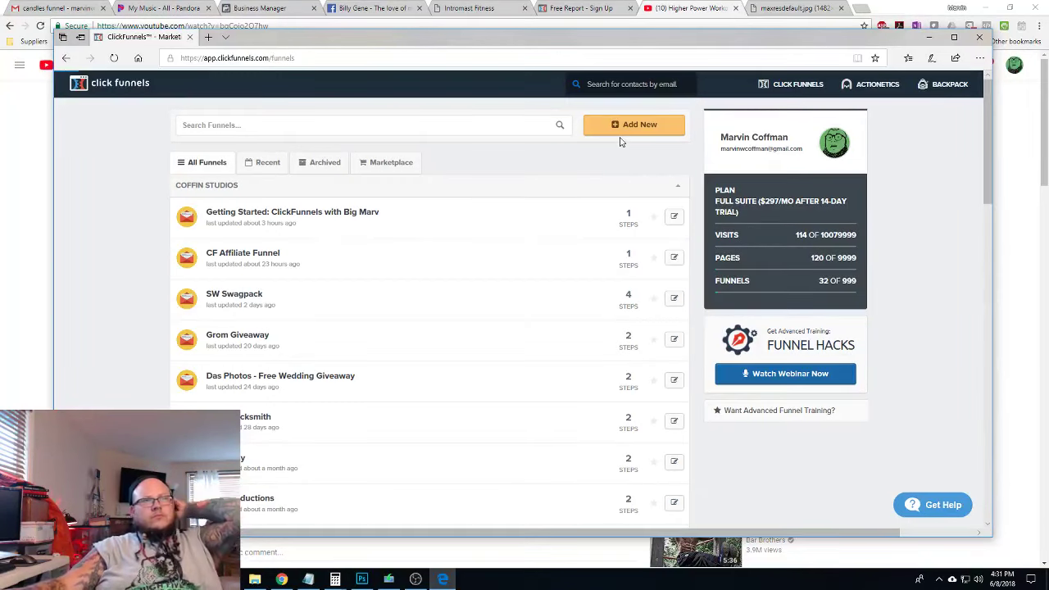
{"action": "left_click", "coordinate": [628, 130]}
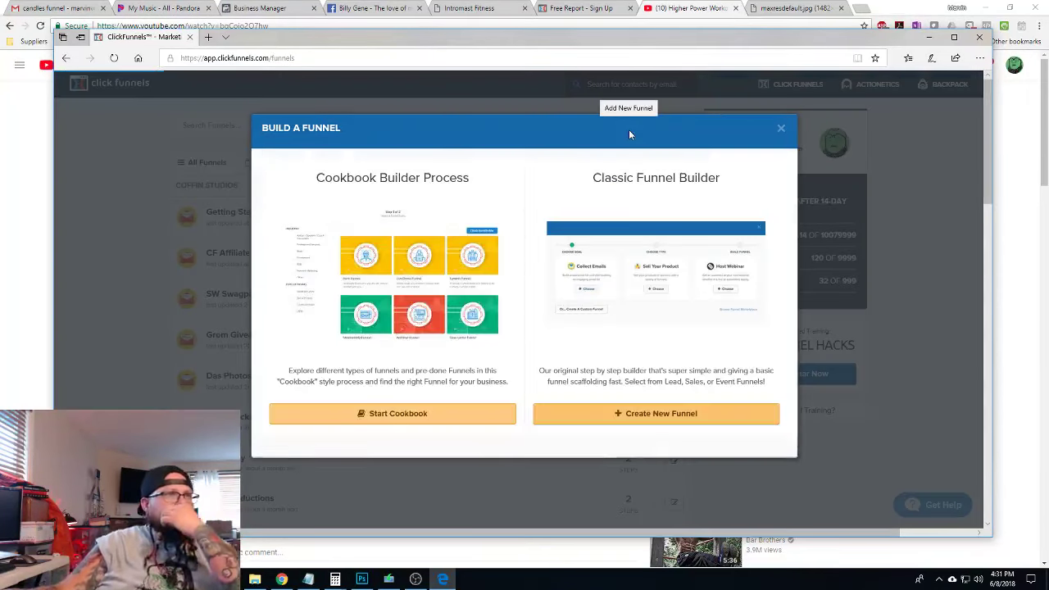
{"action": "left_click", "coordinate": [398, 416]}
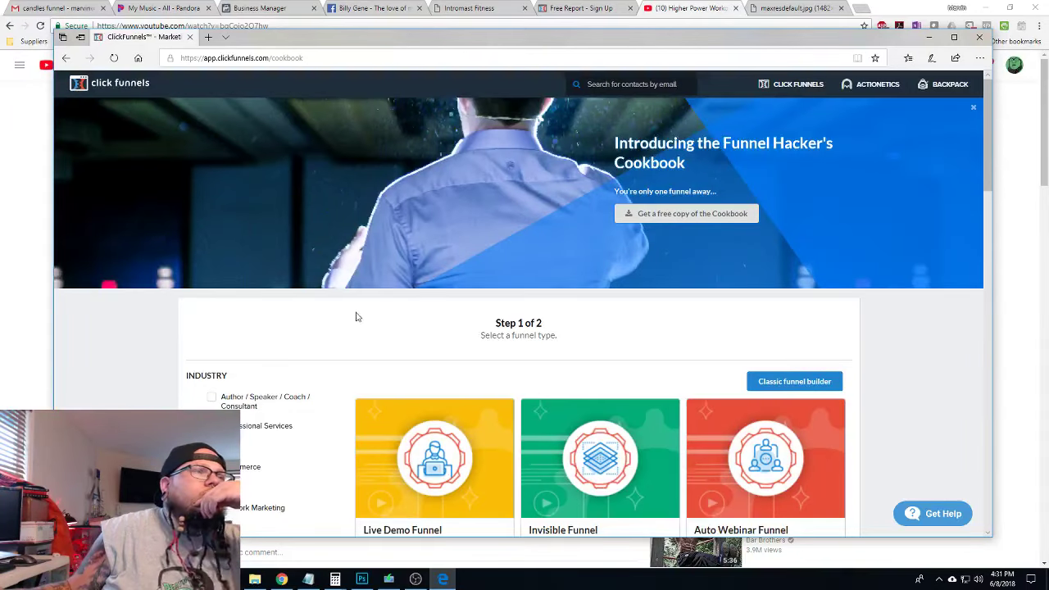
{"action": "scroll", "coordinate": [355, 316], "scroll_direction": "down", "scroll_amount": 4}
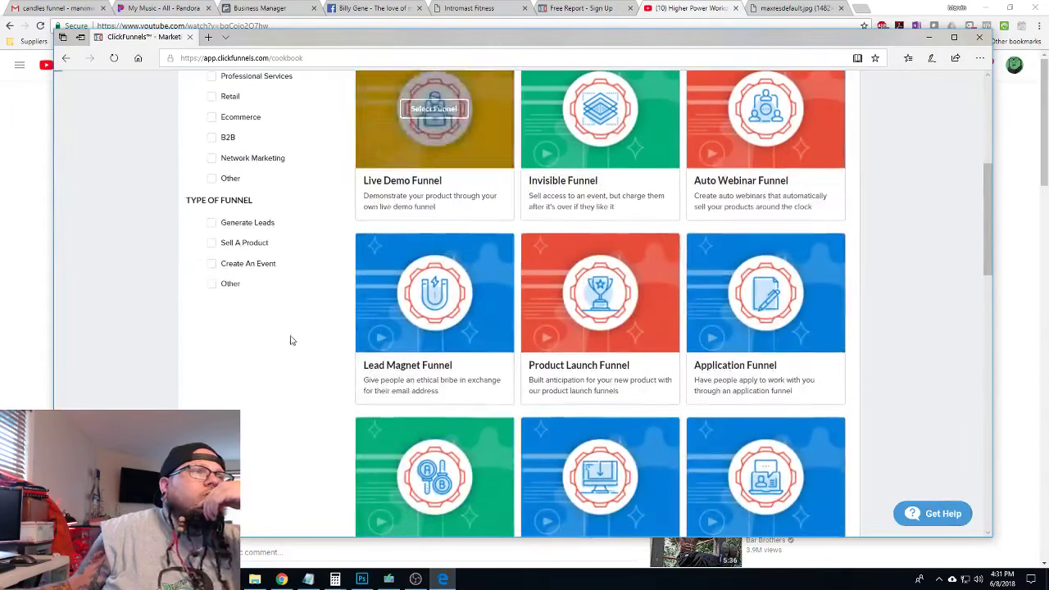
{"action": "left_click", "coordinate": [211, 222]}
{"action": "scroll", "coordinate": [541, 289], "scroll_direction": "down", "scroll_amount": 2}
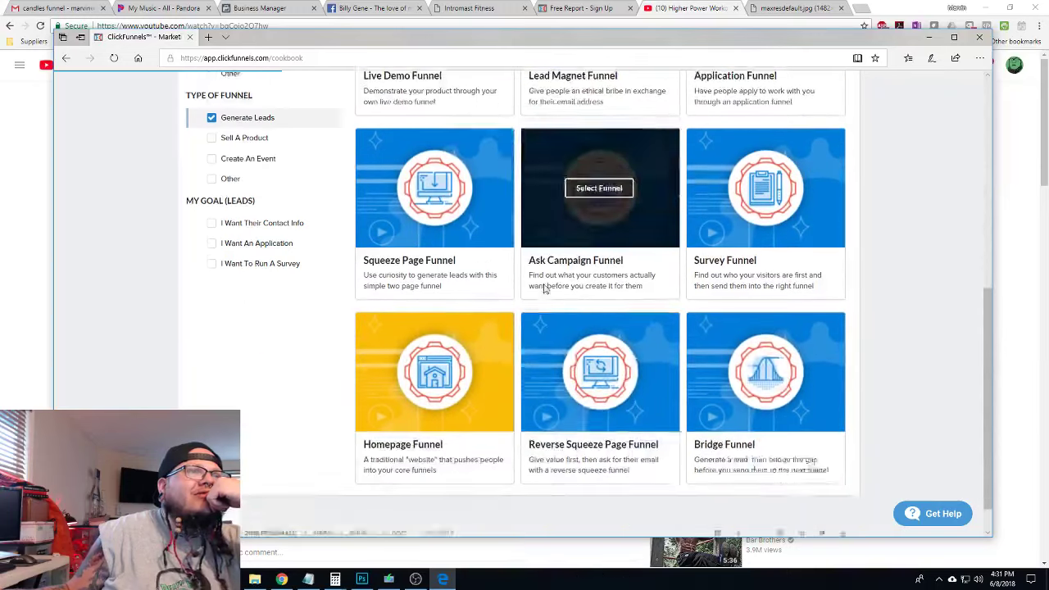
{"action": "scroll", "coordinate": [470, 319], "scroll_direction": "up", "scroll_amount": 2}
{"action": "scroll", "coordinate": [470, 318], "scroll_direction": "up", "scroll_amount": 1}
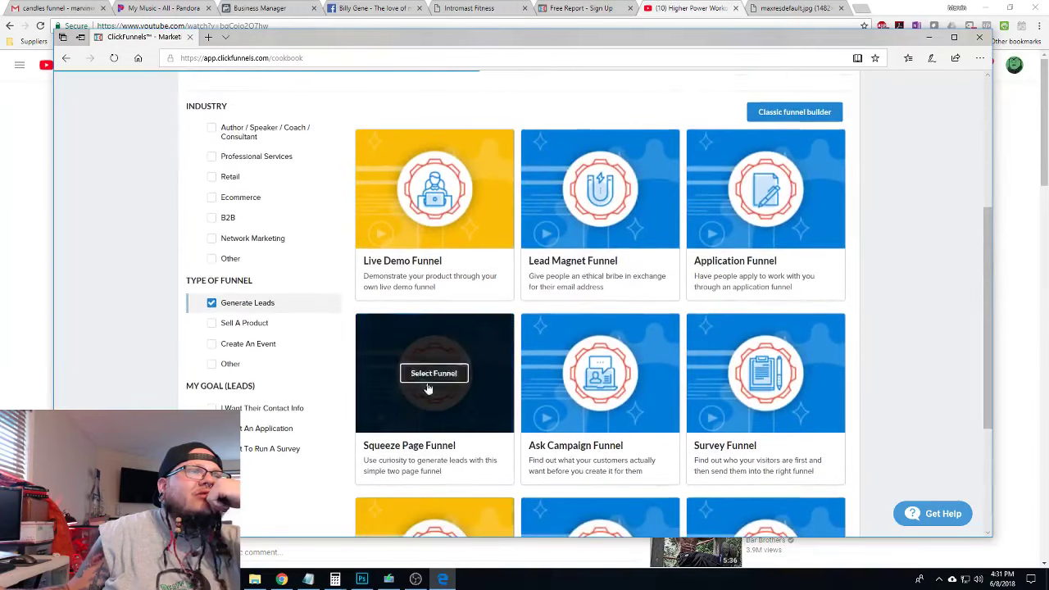
{"action": "left_click", "coordinate": [435, 377]}
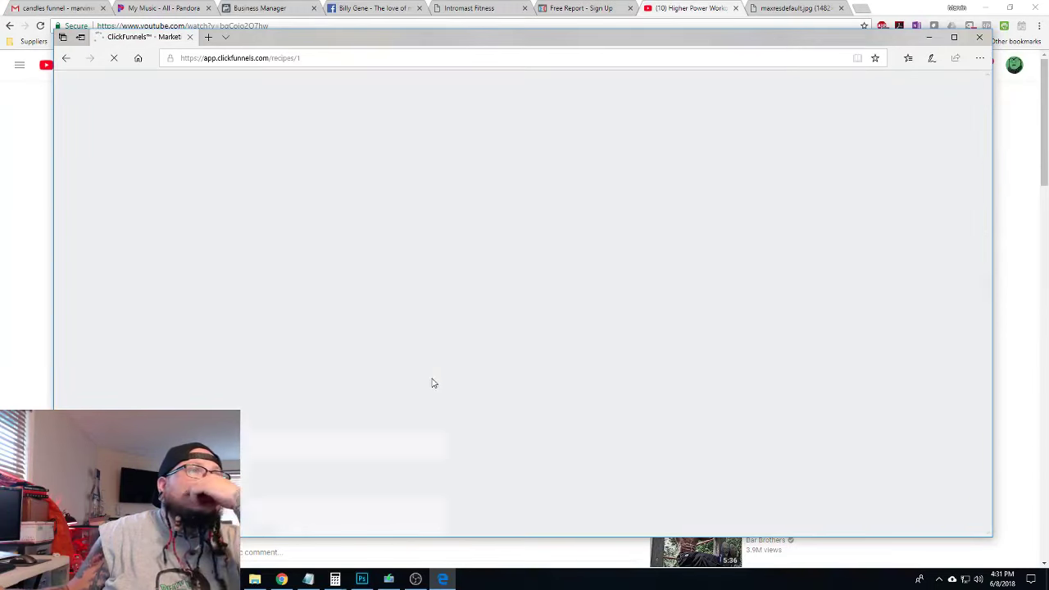
{"action": "scroll", "coordinate": [491, 345], "scroll_direction": "down", "scroll_amount": 1}
{"action": "scroll", "coordinate": [343, 256], "scroll_direction": "down", "scroll_amount": 3}
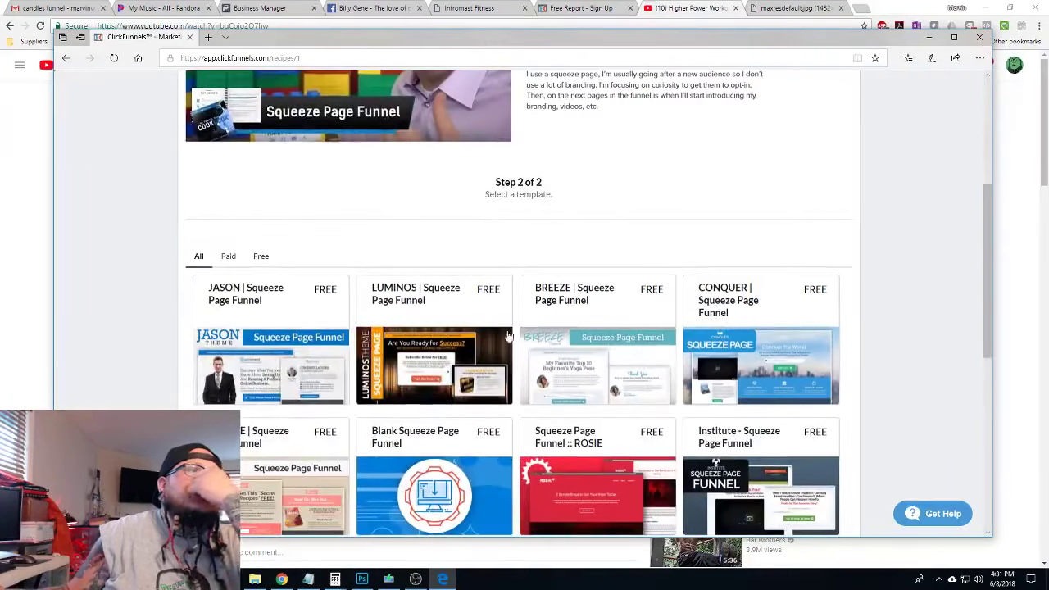
Open the JASON squeeze page template and get it into the account
{"action": "left_click", "coordinate": [287, 339]}
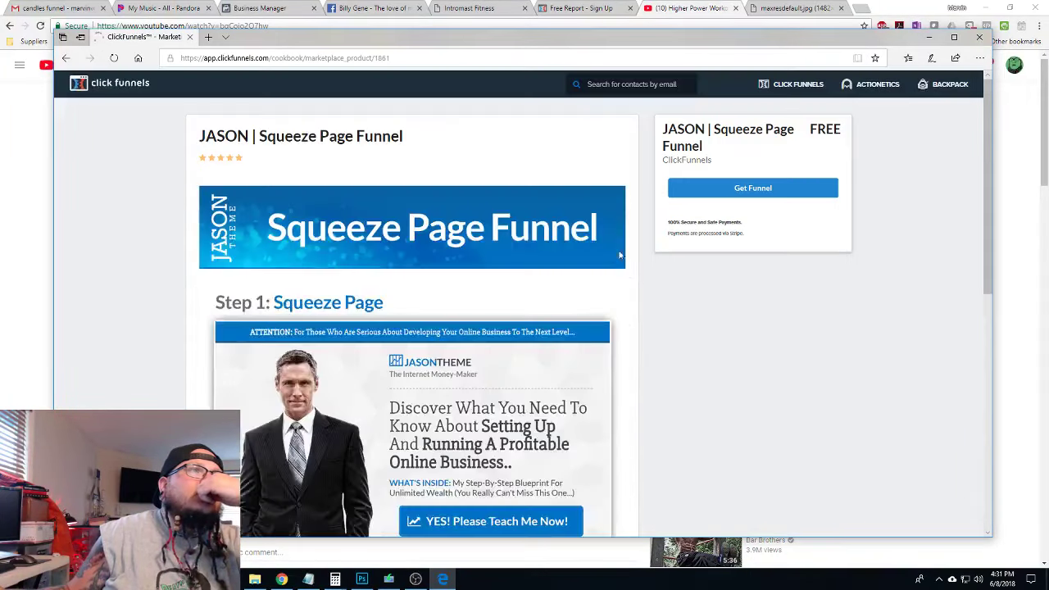
{"action": "left_click", "coordinate": [782, 194]}
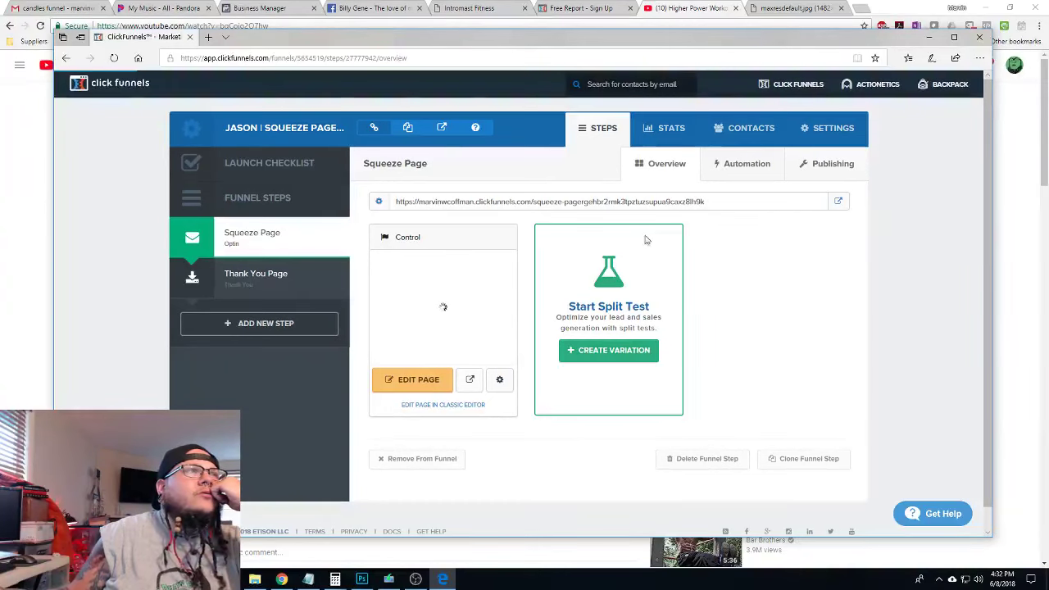
Rename the funnel to 'Funnel Fridays with Big Marv: EP4 - Bar Brothers' and save its settings
{"action": "left_click", "coordinate": [824, 131]}
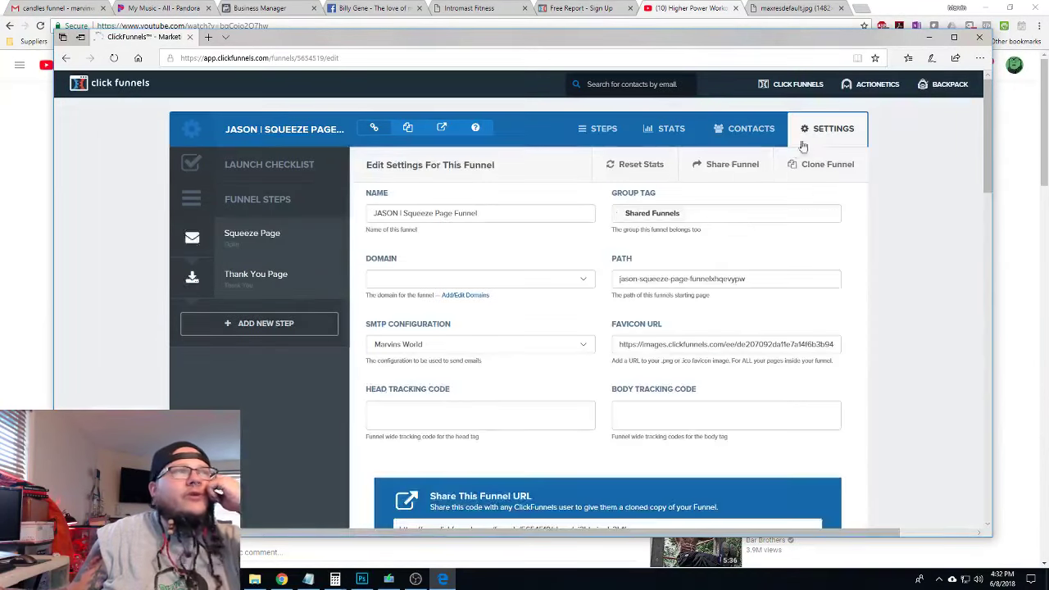
{"action": "left_click_drag", "start_coordinate": [485, 217], "coordinate": [341, 208]}
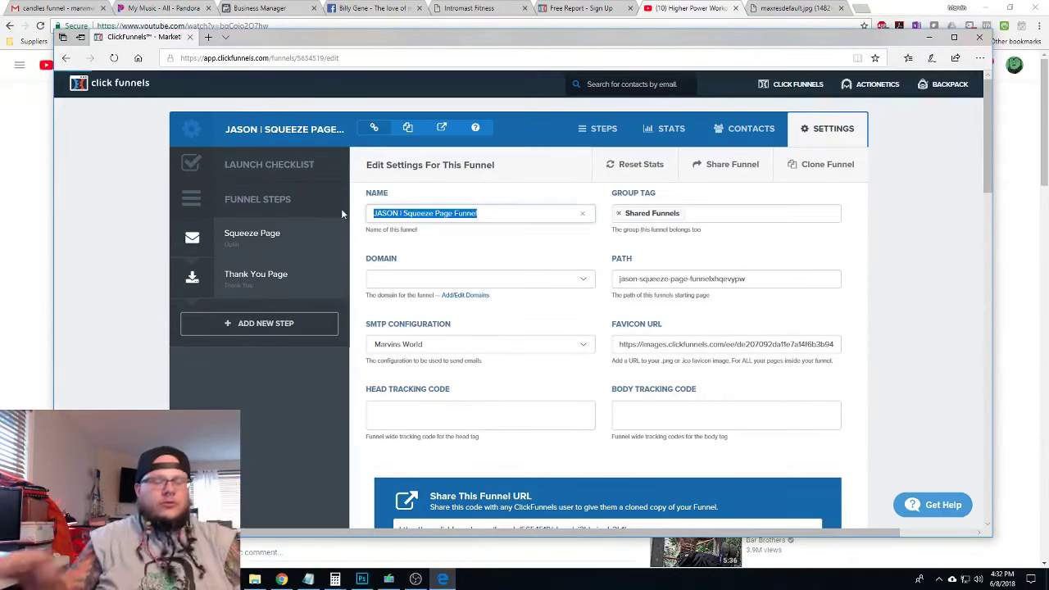
{"action": "type", "text": "Funnel Fridays"}
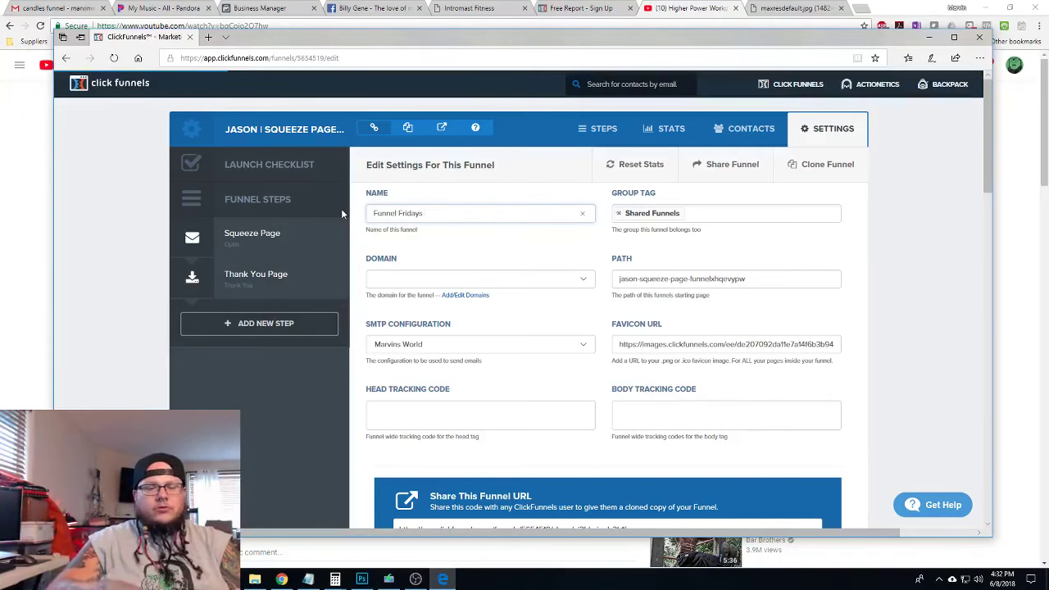
{"action": "type", "text": " - EP"}
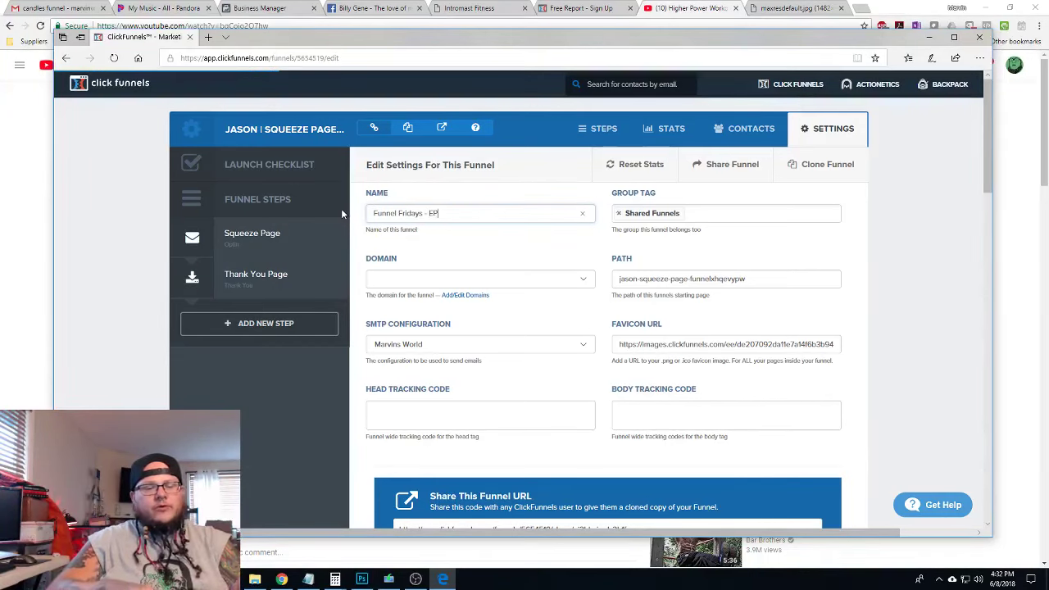
{"action": "type", "text": "4"}
{"action": "key", "text": "BackSpace"}
{"action": "key", "text": "BackSpace"}
{"action": "key", "text": "BackSpace"}
{"action": "key", "text": "BackSpace"}
{"action": "key", "text": "BackSpace"}
{"action": "key", "text": "BackSpace"}
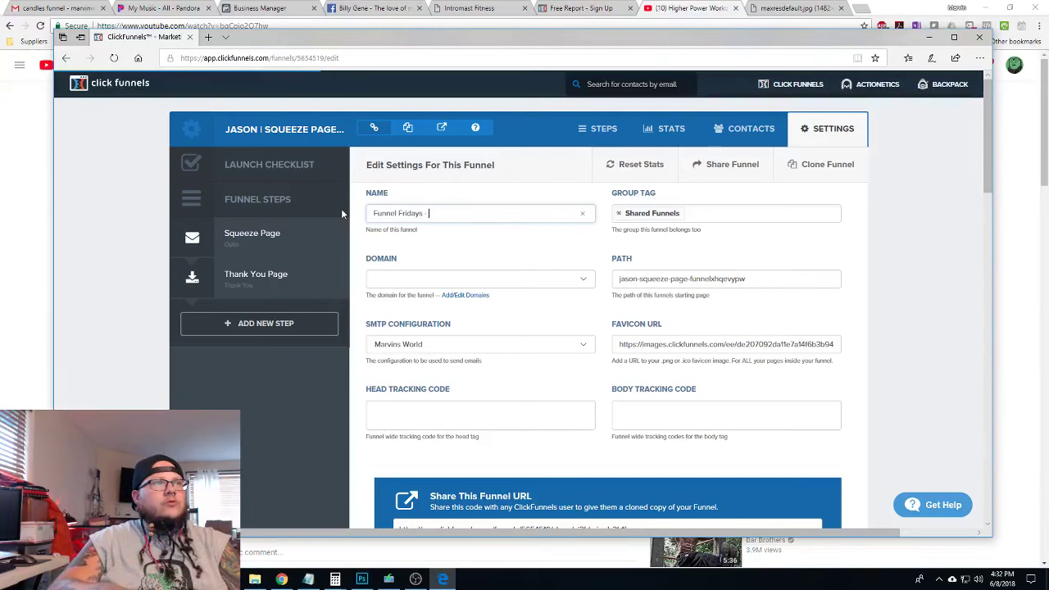
{"action": "type", "text": ": E"}
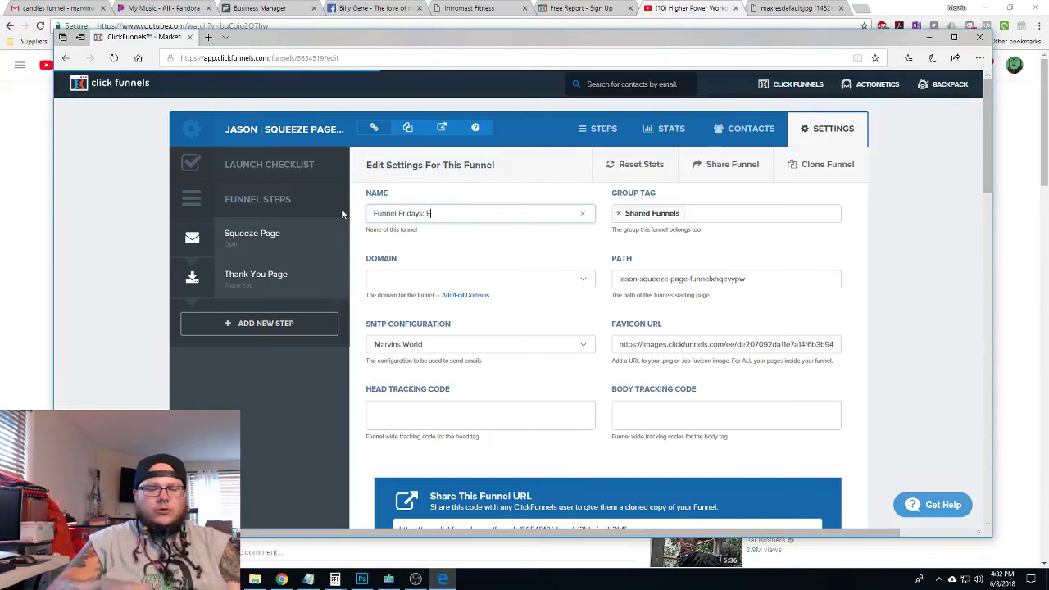
{"action": "type", "text": "P4 "}
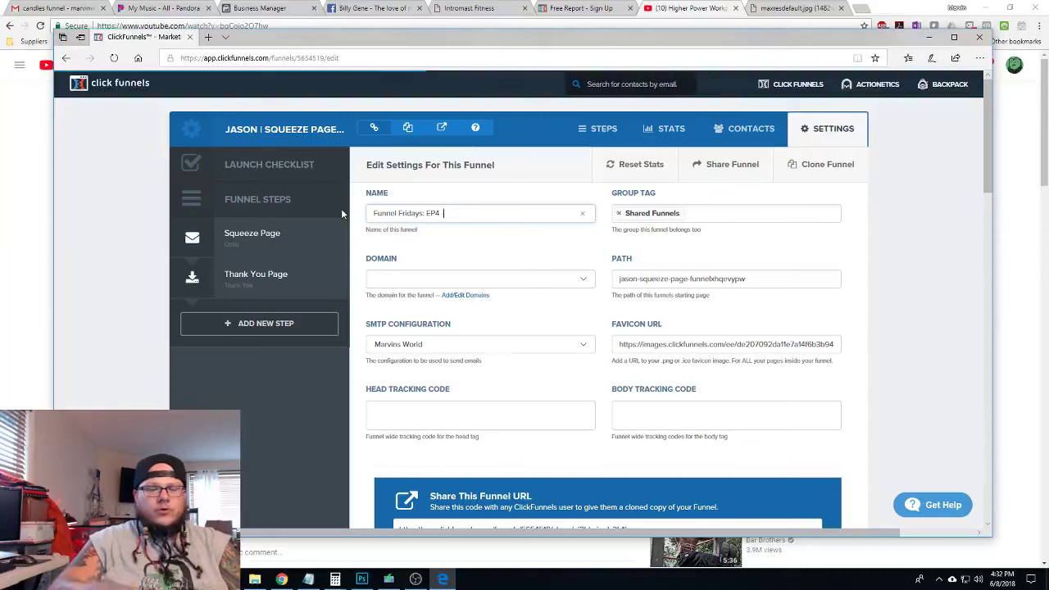
{"action": "type", "text": "- Bar Brothers"}
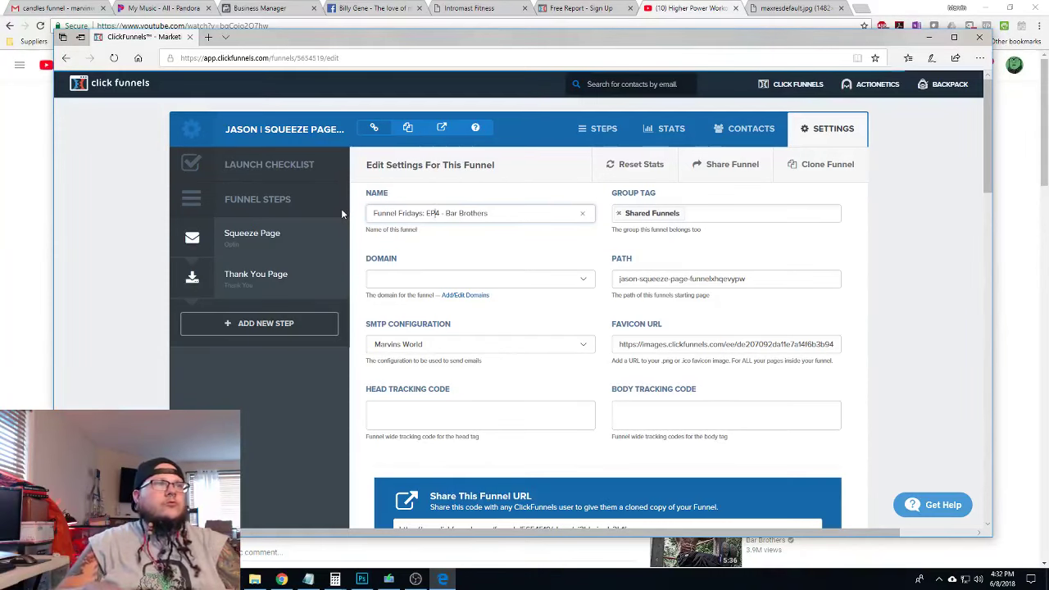
{"action": "type", "text": " with Big Ma"}
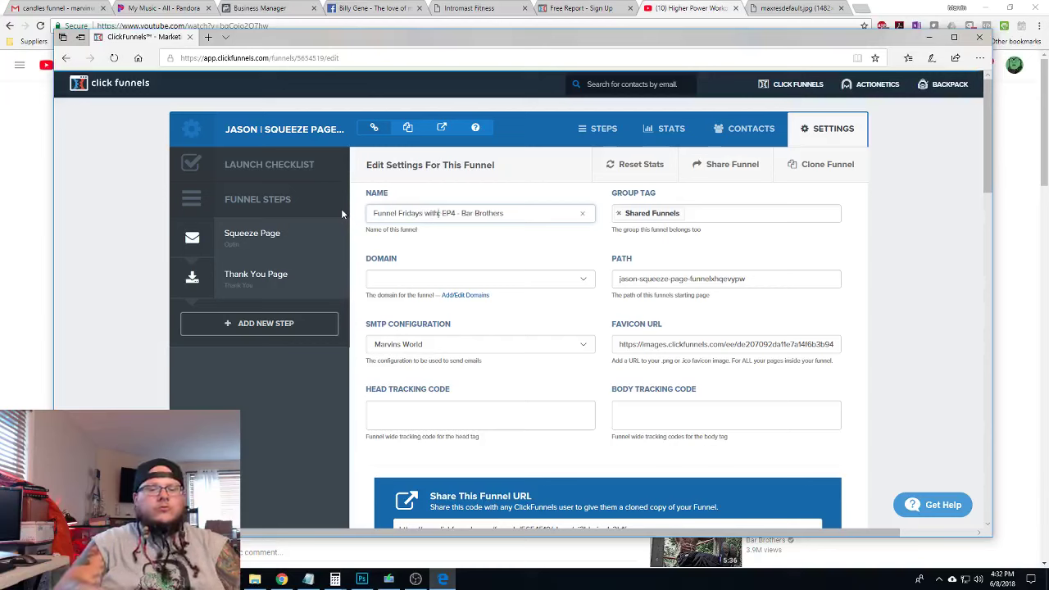
{"action": "type", "text": "rv"}
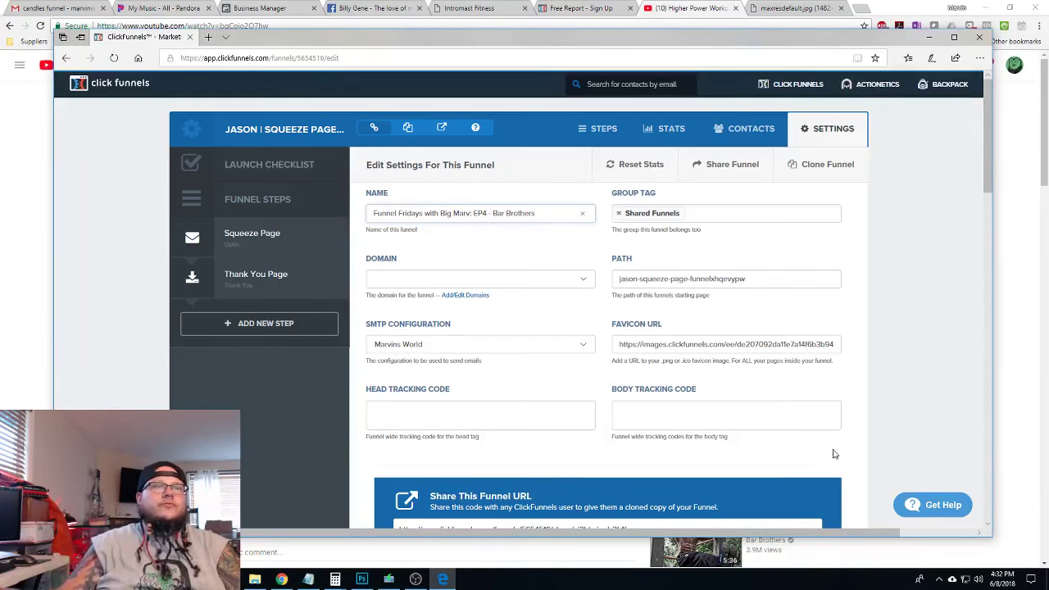
{"action": "scroll", "coordinate": [861, 332], "scroll_direction": "down", "scroll_amount": 15}
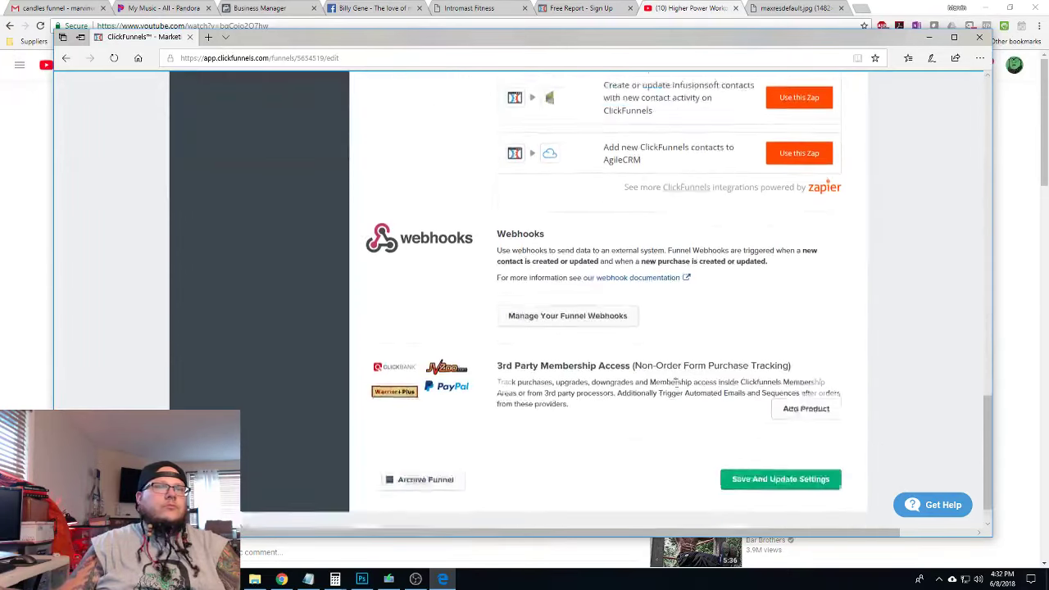
{"action": "left_click", "coordinate": [807, 443]}
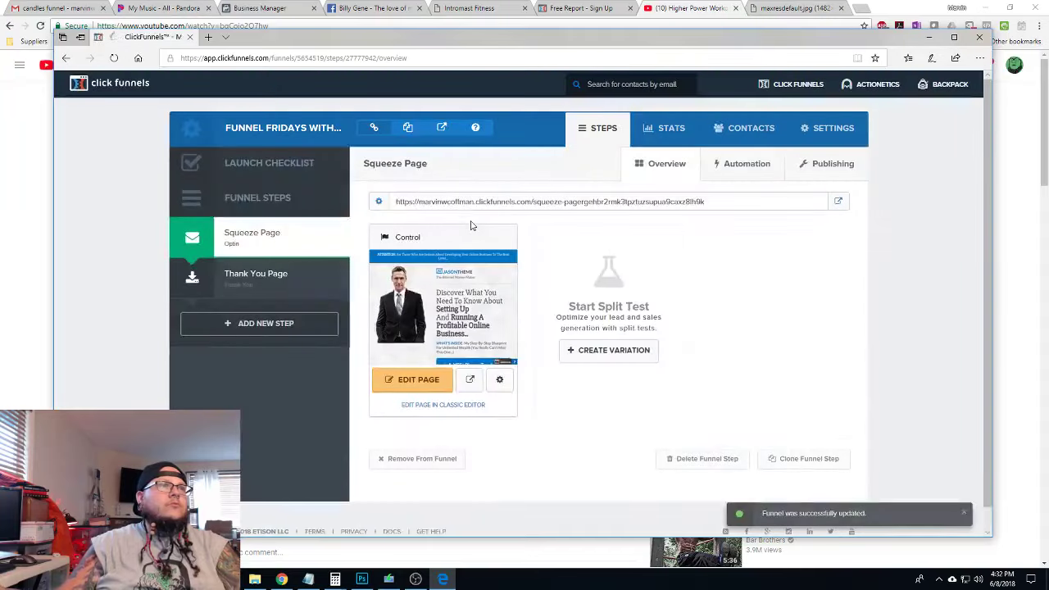
Reopen clickfunnels.com in a new tab and open the JASON squeeze page in the editor
{"action": "left_click", "coordinate": [979, 37]}
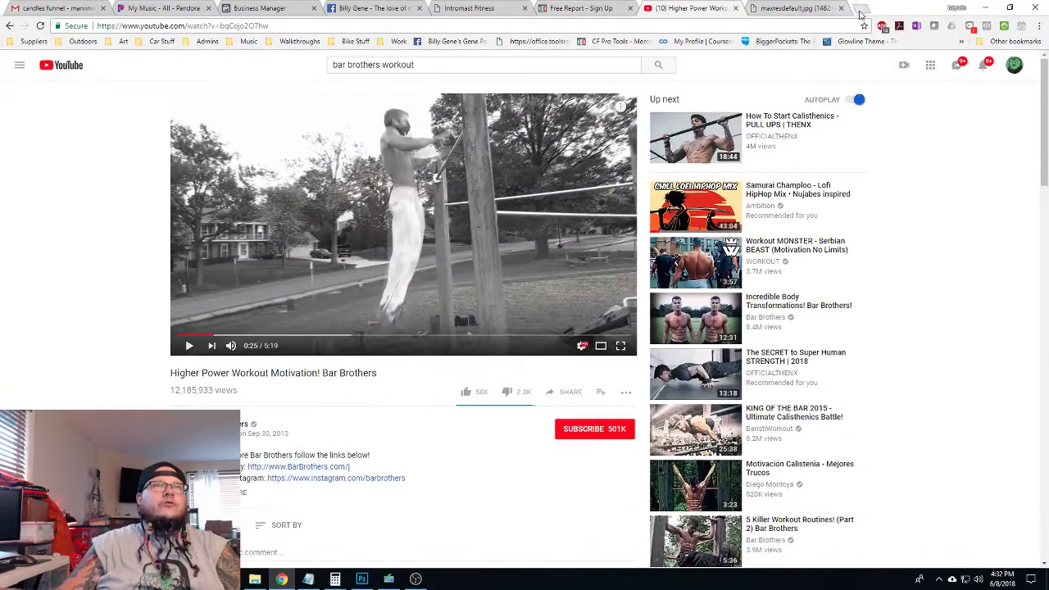
{"action": "left_click", "coordinate": [862, 9]}
{"action": "type", "text": "clic"}
{"action": "key", "text": "Return"}
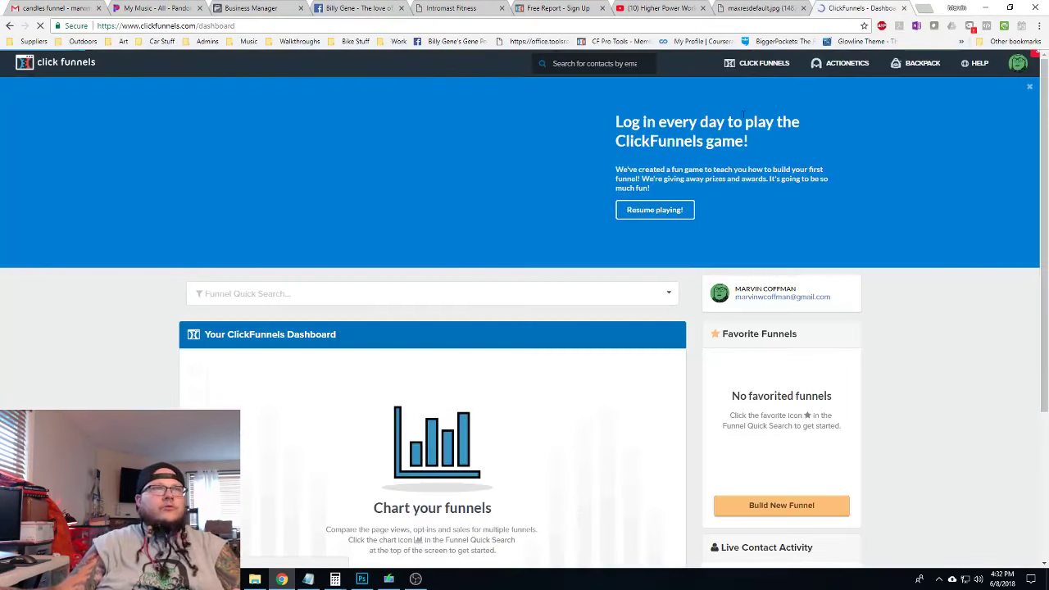
{"action": "mouse_move", "coordinate": [760, 68]}
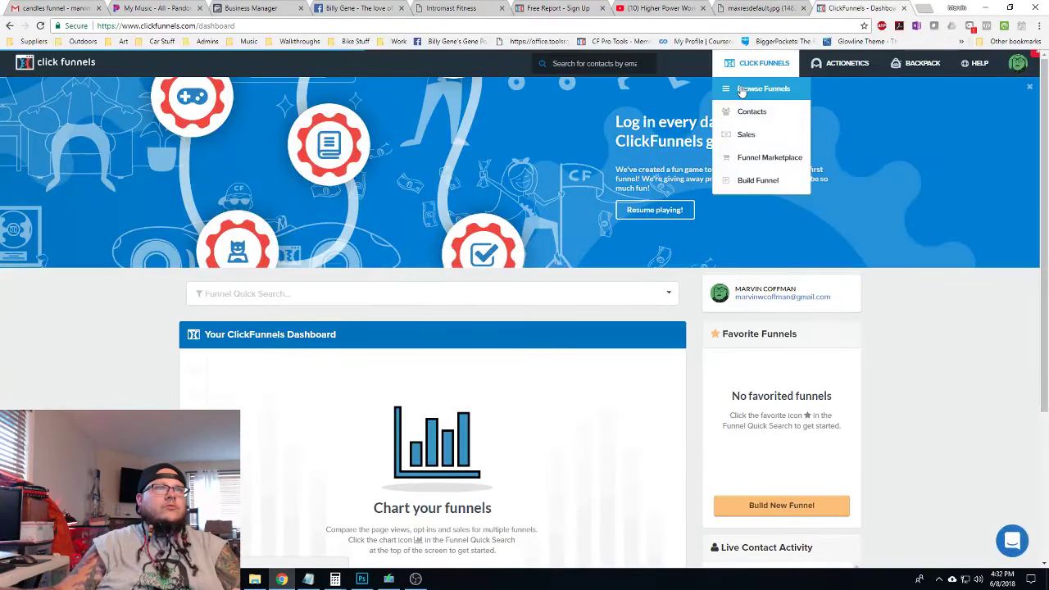
{"action": "left_click", "coordinate": [762, 88]}
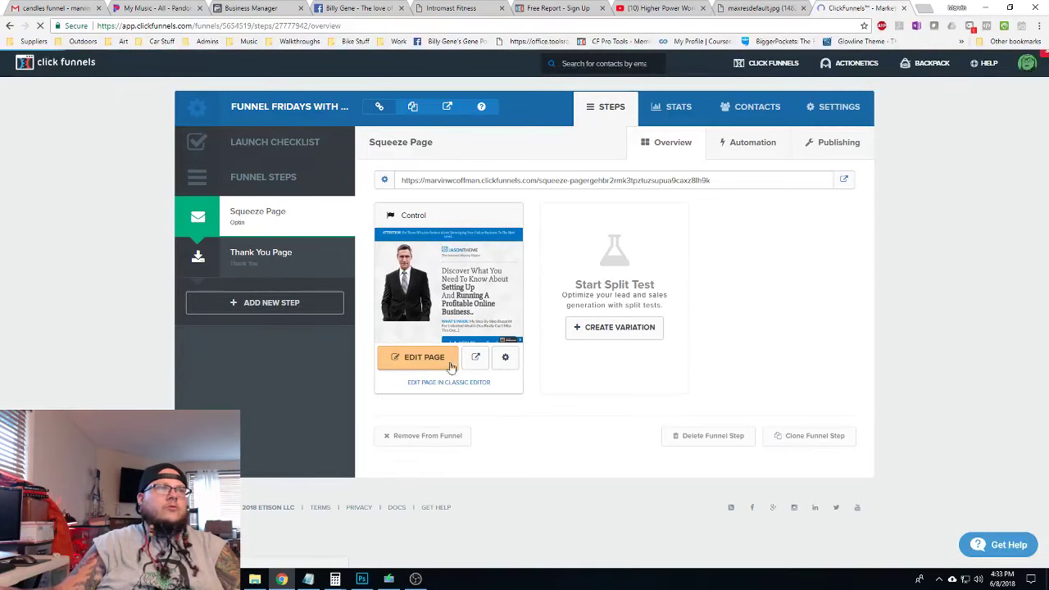
{"action": "left_click", "coordinate": [422, 357]}
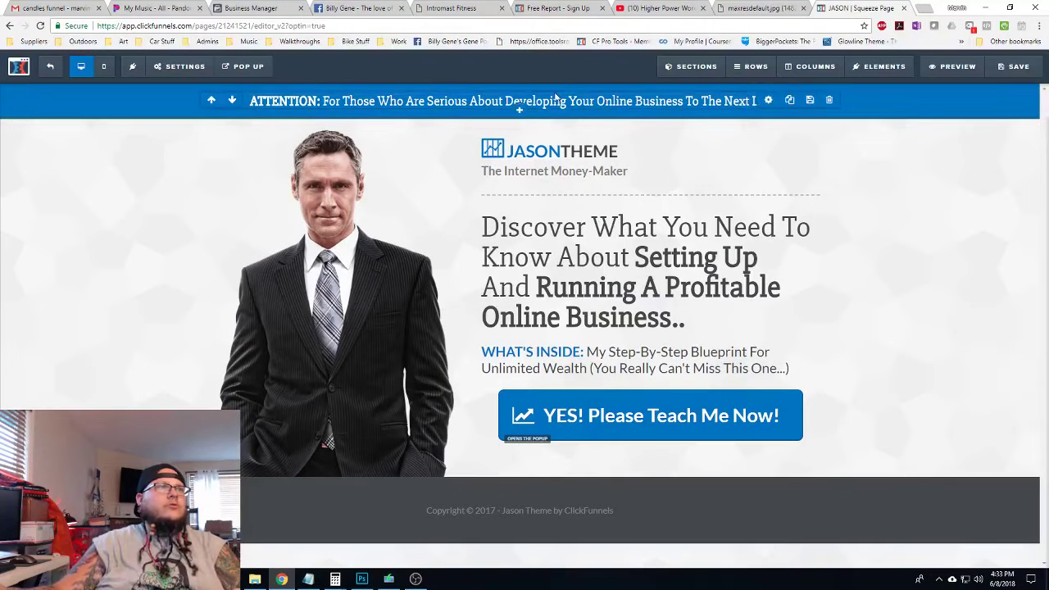
Change the attention bar to read 'ATTENTION: For Those That Want To Radically Transform Their Body!'
{"action": "left_click", "coordinate": [384, 101]}
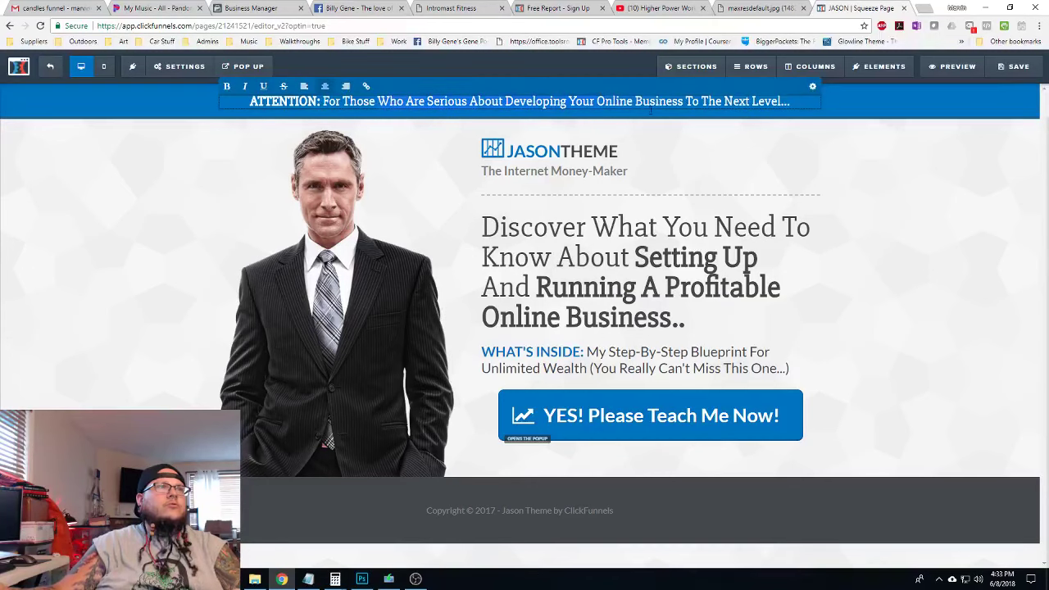
{"action": "left_click", "coordinate": [811, 113]}
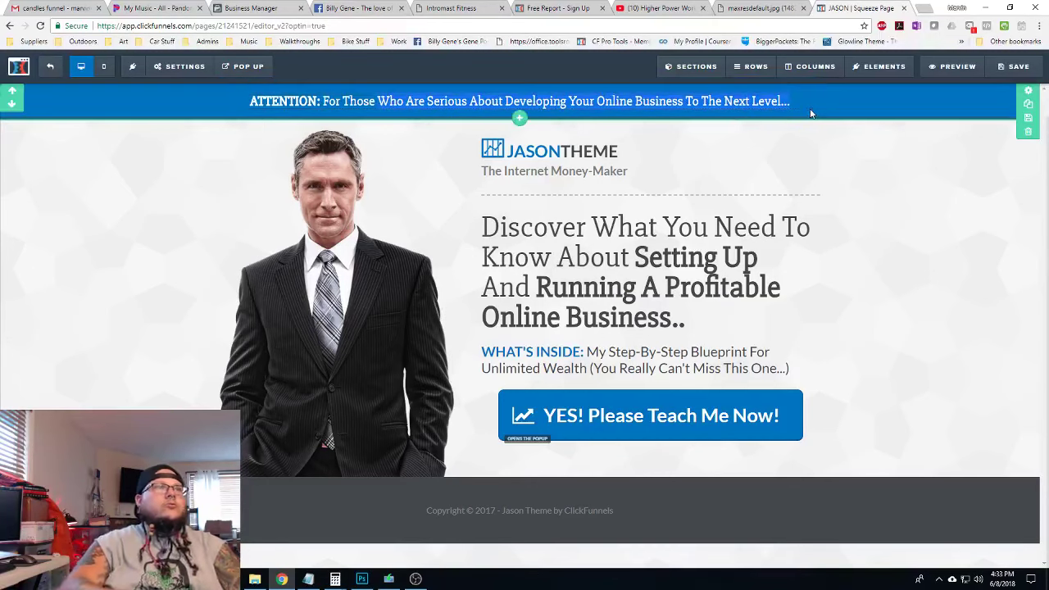
{"action": "left_click", "coordinate": [516, 104]}
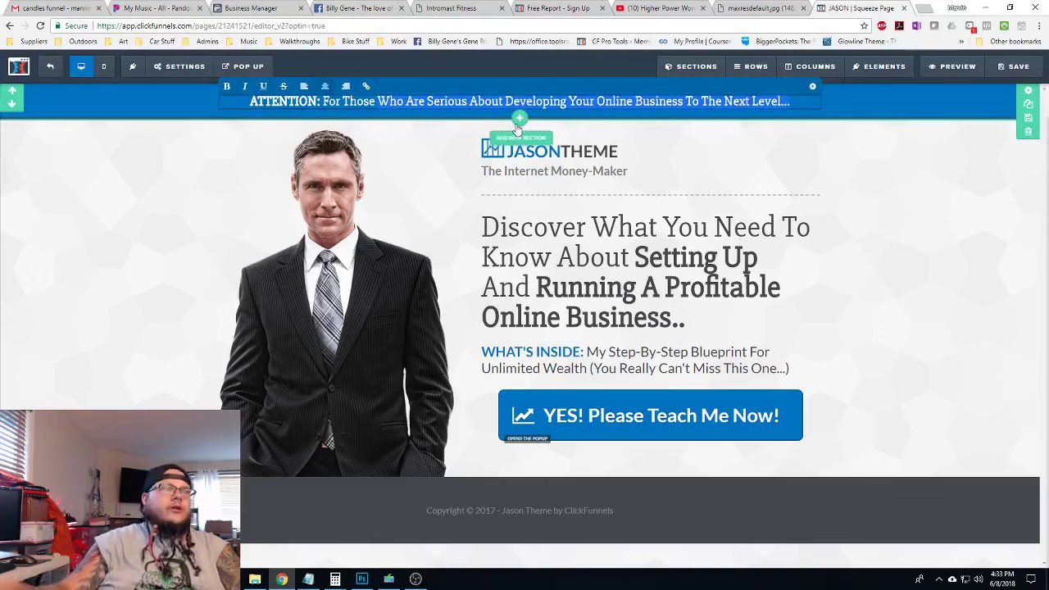
{"action": "type", "text": "Tha"}
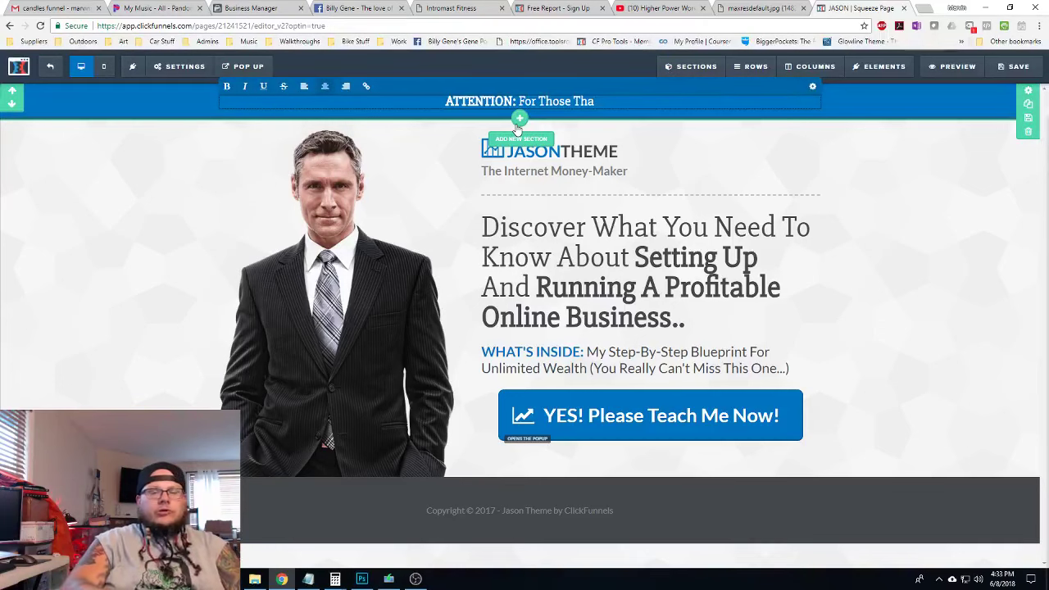
{"action": "type", "text": "t Want To "}
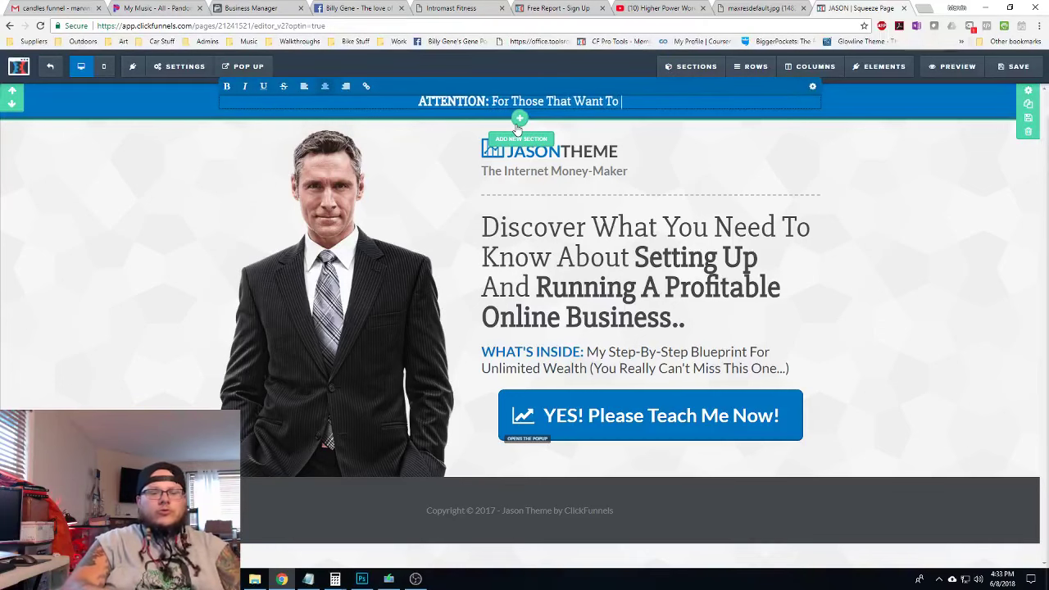
{"action": "type", "text": "Rad"}
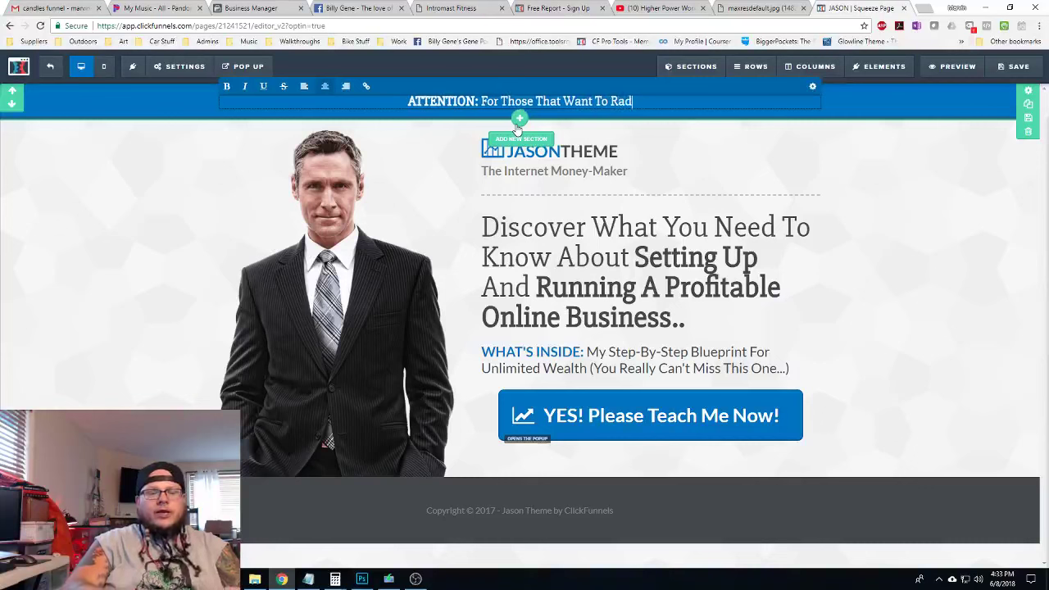
{"action": "type", "text": "ically Tran"}
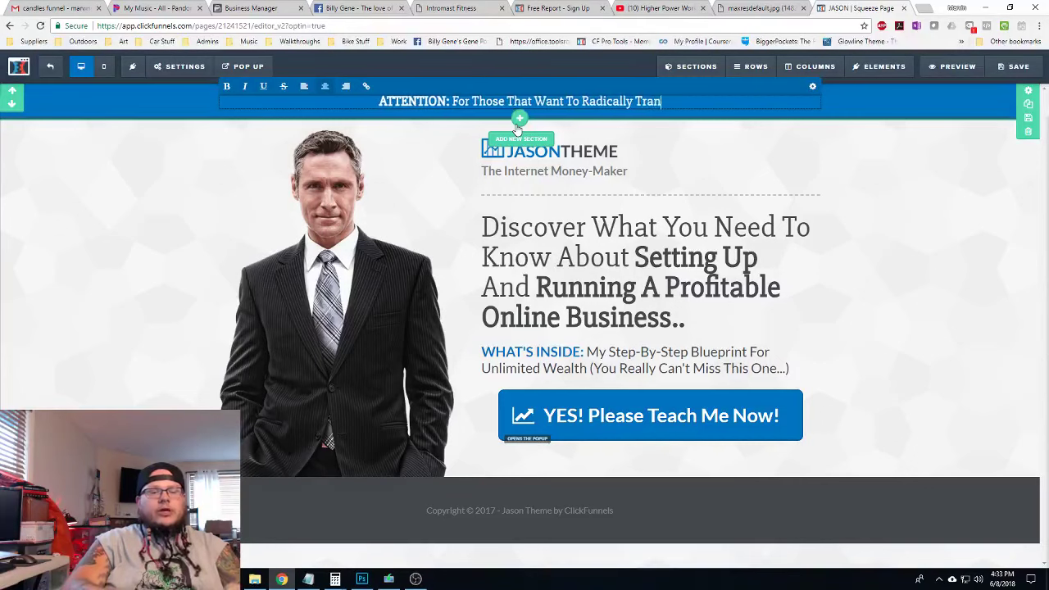
{"action": "type", "text": "sform Their "}
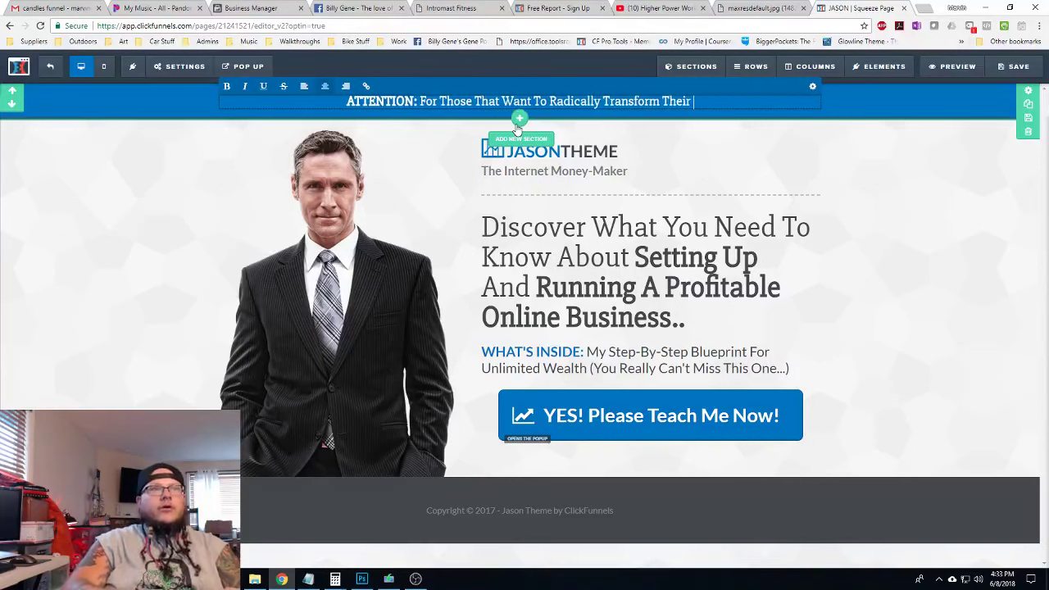
{"action": "type", "text": "Body!"}
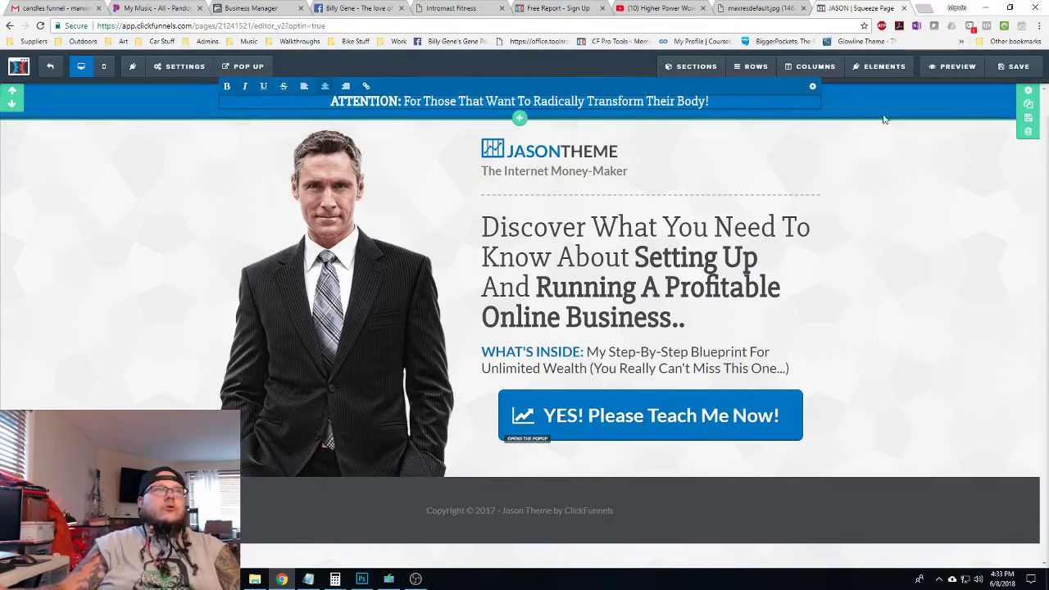
{"action": "left_click", "coordinate": [1026, 95]}
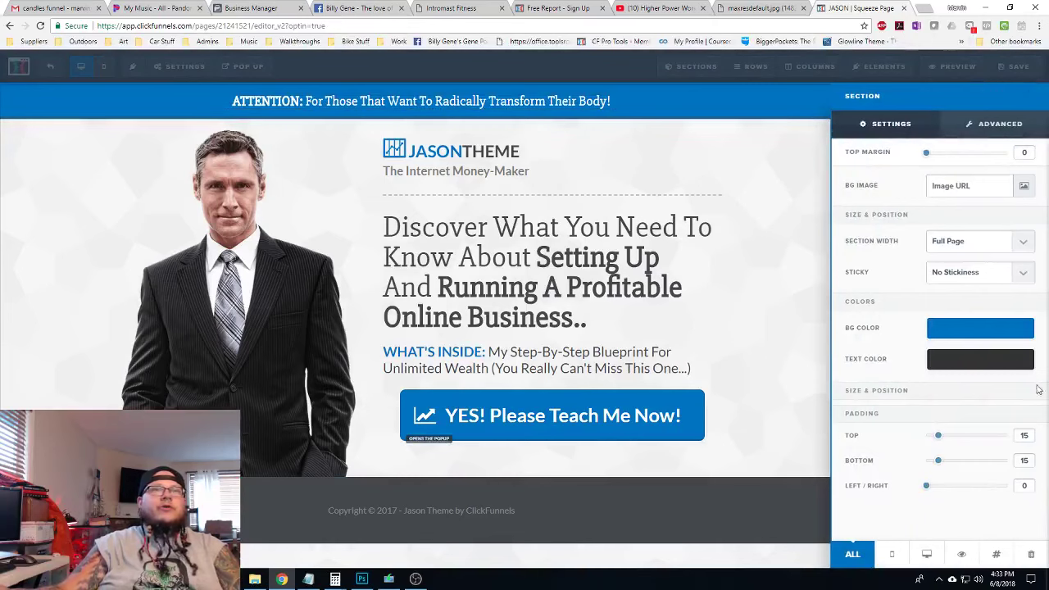
Set the attention bar section's background colour to dark grey #474747
{"action": "left_click", "coordinate": [989, 329]}
{"action": "left_click", "coordinate": [875, 367]}
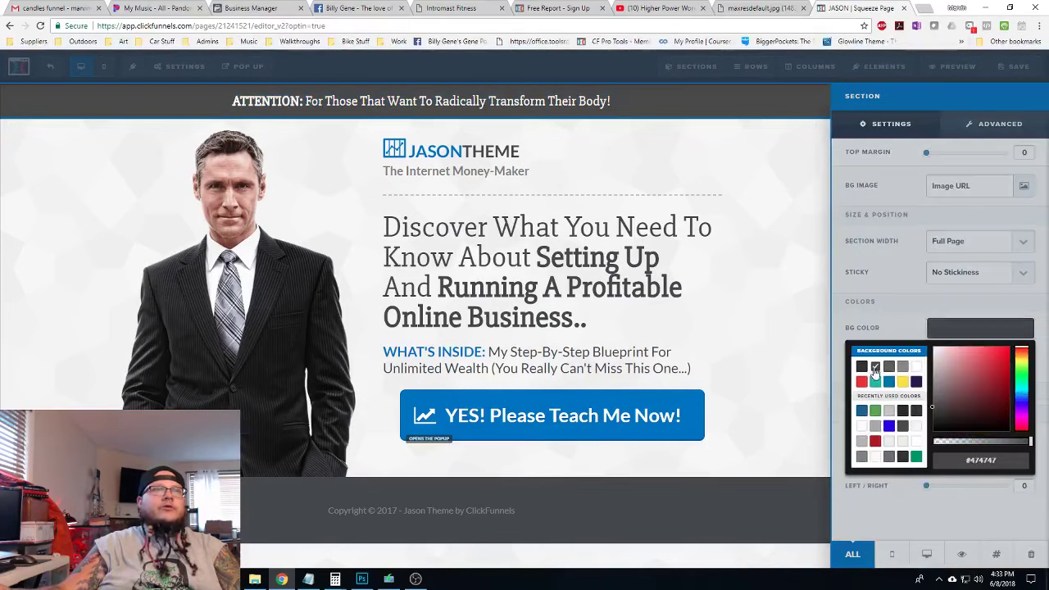
{"action": "left_click", "coordinate": [763, 149]}
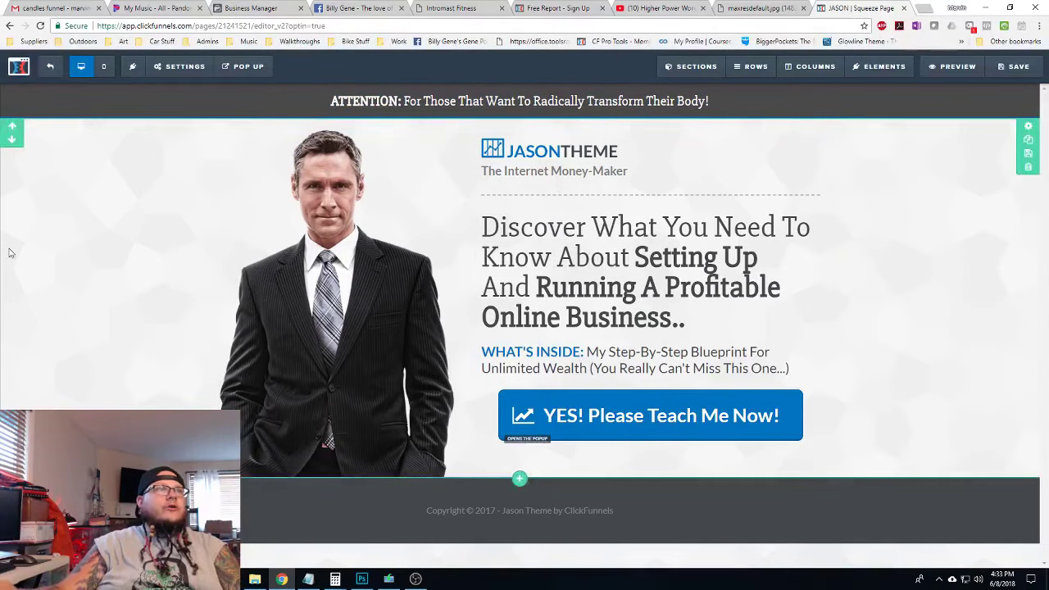
Delete the stock photo of the man from the page
{"action": "left_click", "coordinate": [342, 291]}
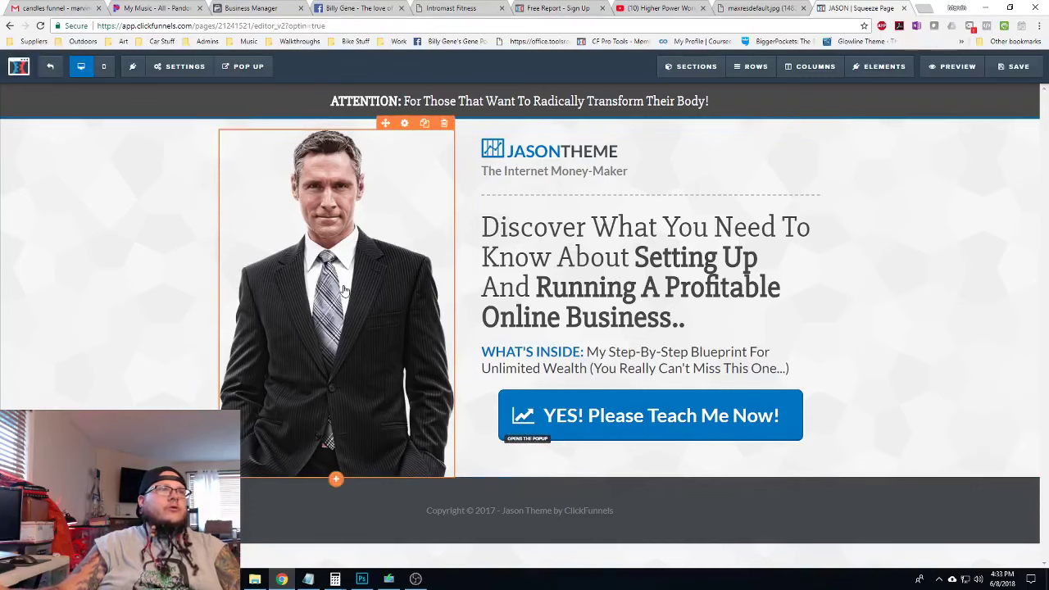
{"action": "left_click", "coordinate": [785, 271]}
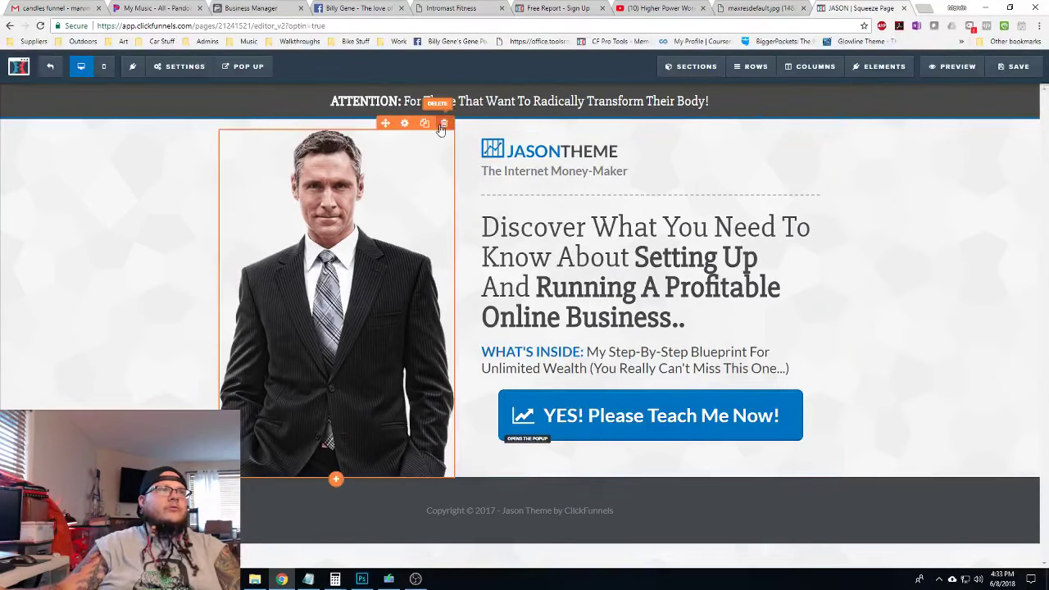
{"action": "left_click", "coordinate": [443, 123]}
{"action": "left_click", "coordinate": [574, 86]}
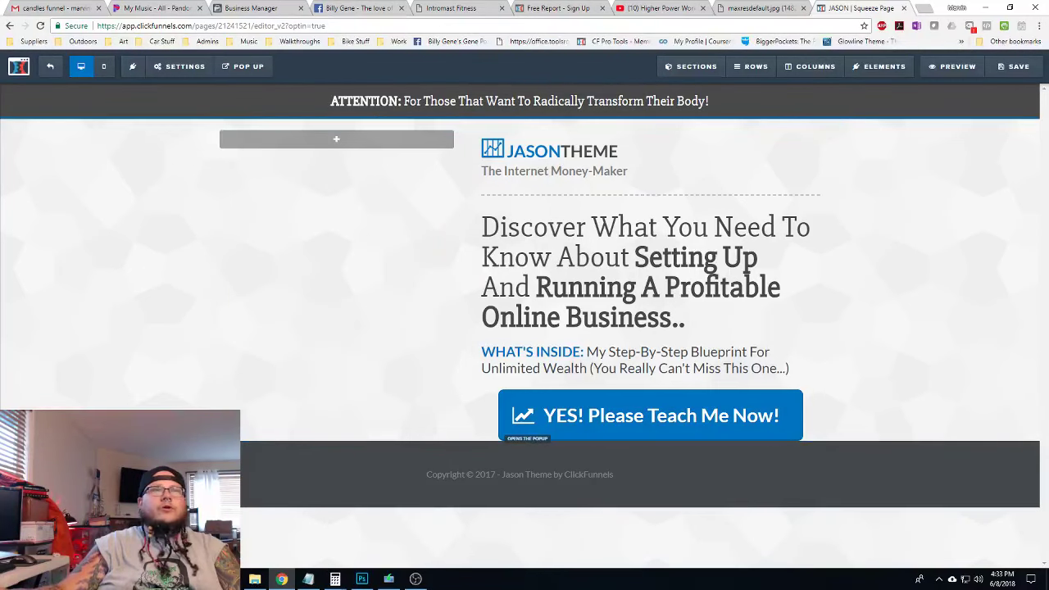
Add a video element in the left column and set its video type to YouTube
{"action": "mouse_move", "coordinate": [881, 66]}
{"action": "left_click", "coordinate": [901, 92]}
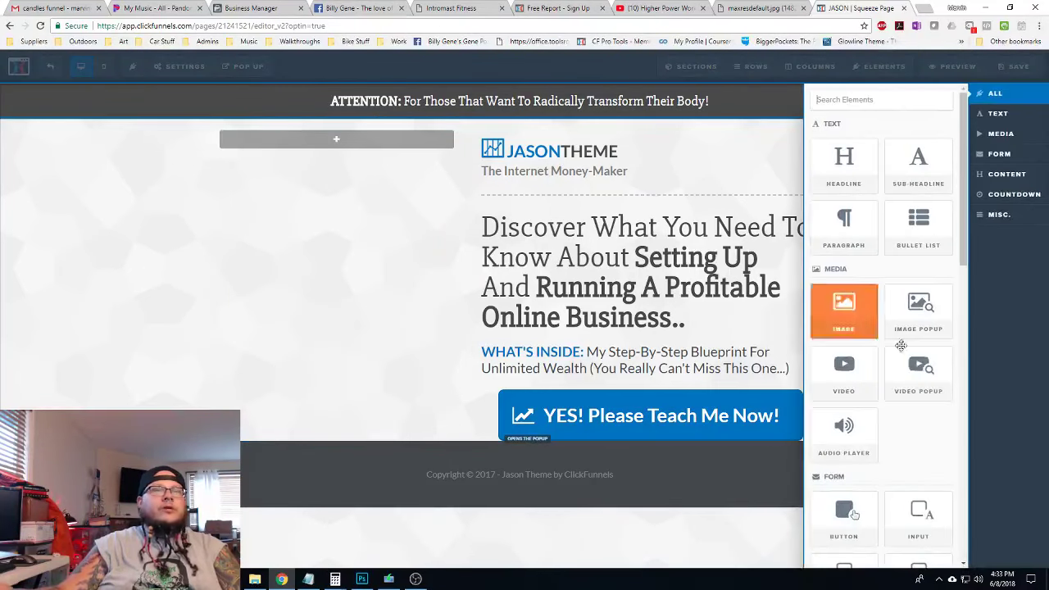
{"action": "left_click_drag", "start_coordinate": [356, 173], "coordinate": [375, 147]}
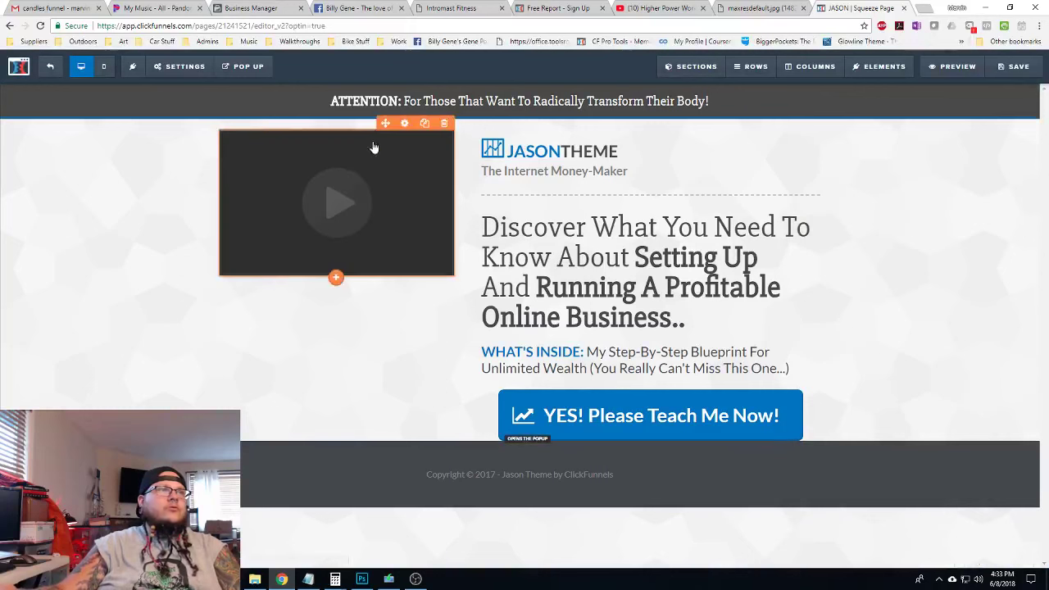
{"action": "left_click", "coordinate": [341, 181]}
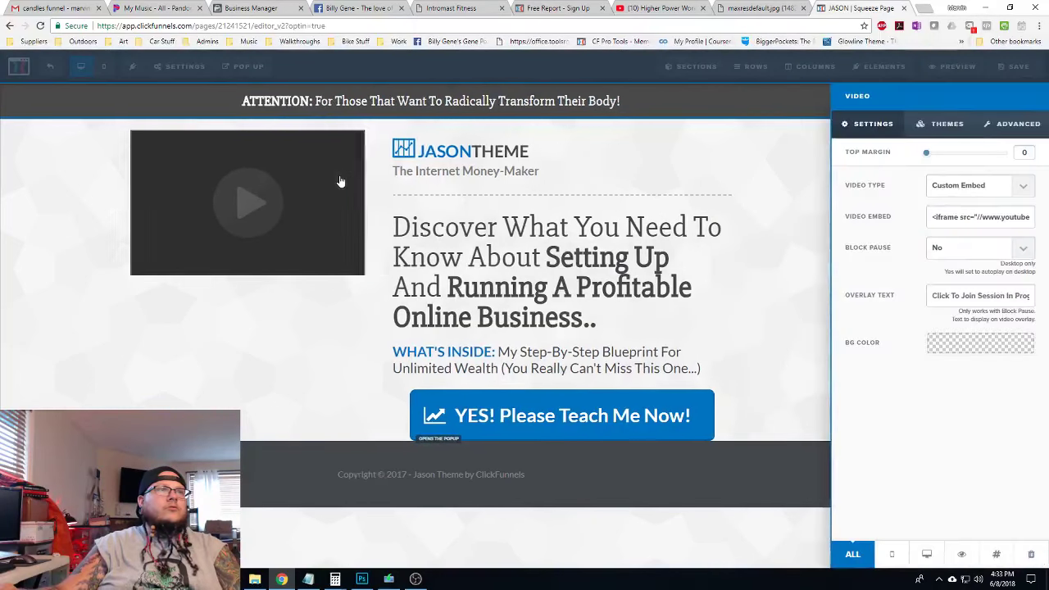
{"action": "left_click", "coordinate": [993, 187]}
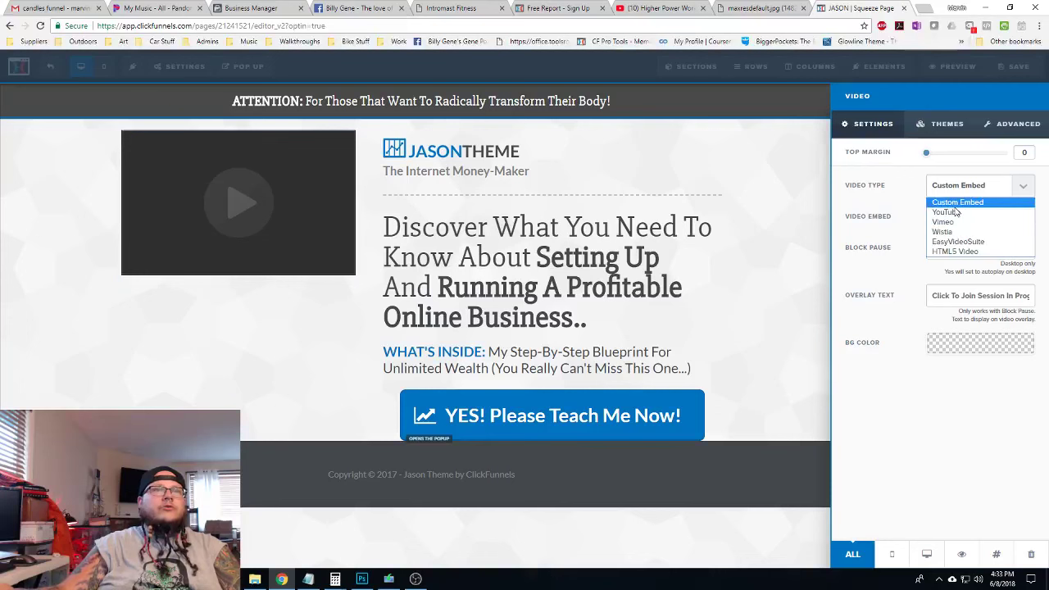
{"action": "left_click", "coordinate": [946, 212]}
Copy the share link of the Bar Brothers workout video on YouTube
{"action": "left_click", "coordinate": [664, 8]}
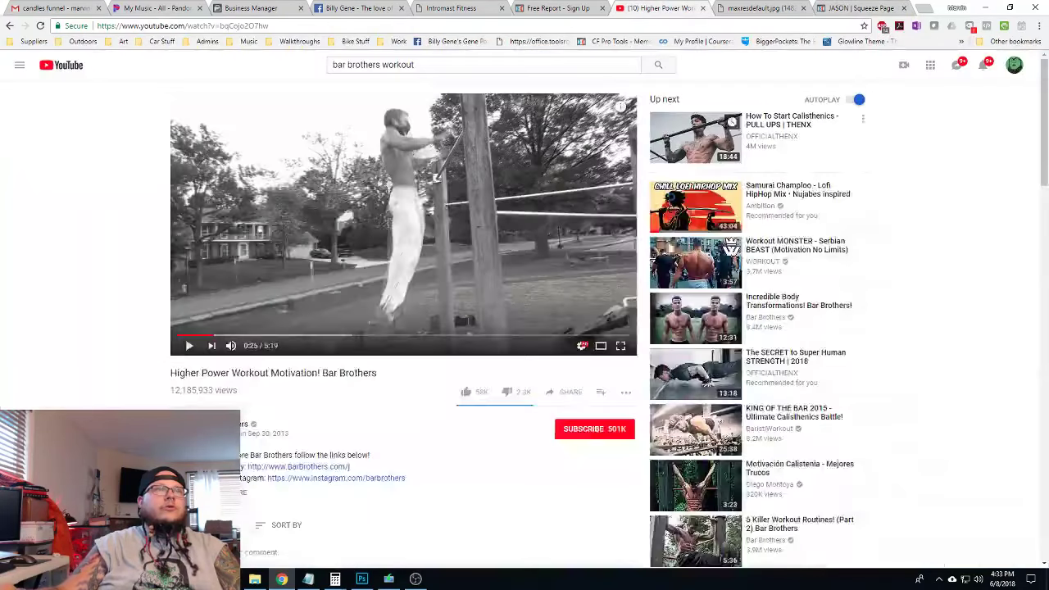
{"action": "left_click", "coordinate": [564, 397]}
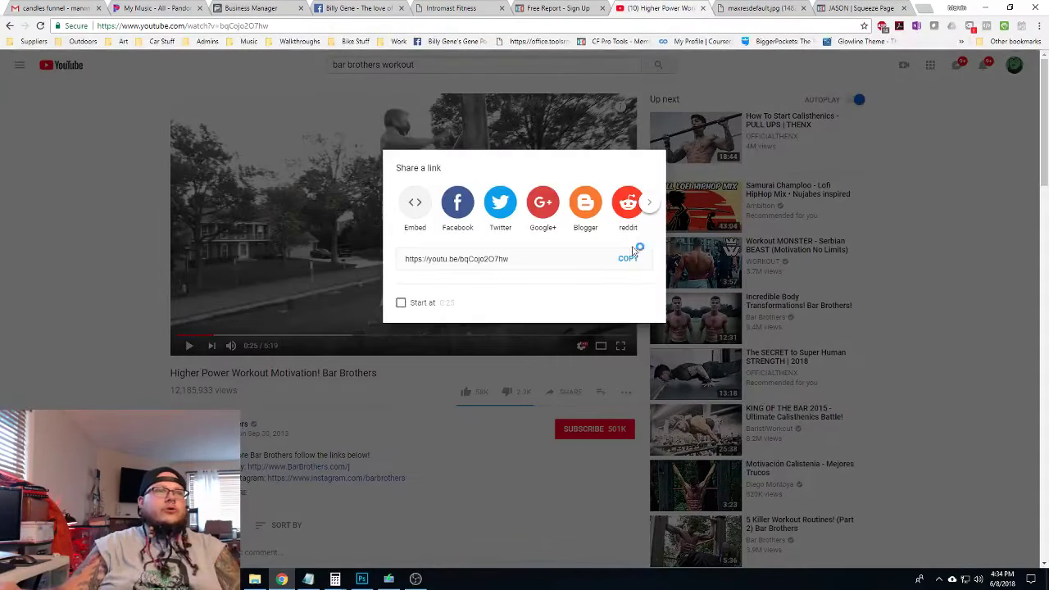
{"action": "left_click", "coordinate": [876, 8]}
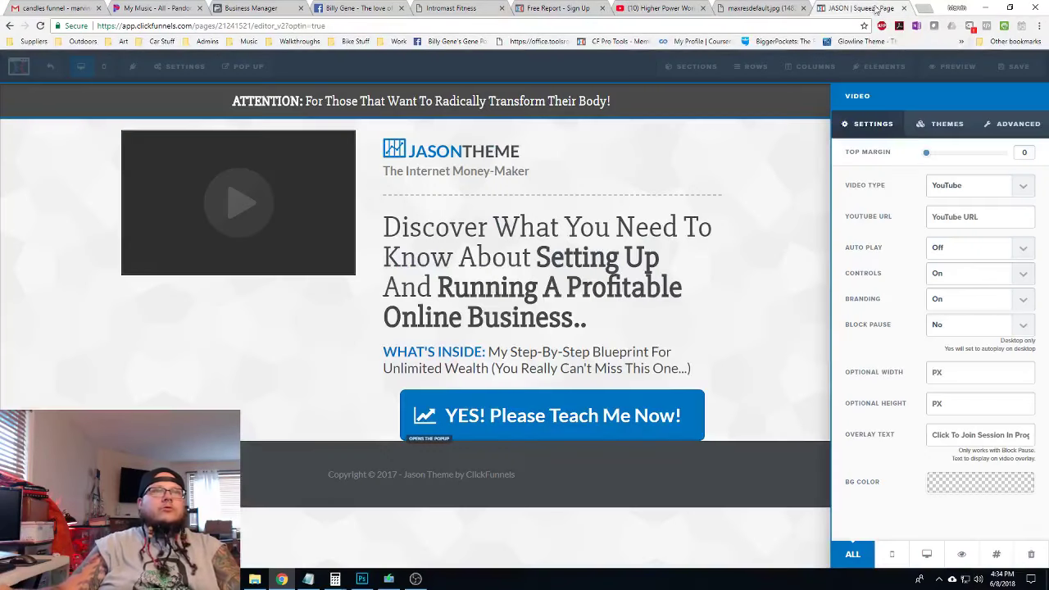
Paste the copied youtu.be link as the video's YouTube URL and turn Auto Play on
{"action": "left_click", "coordinate": [985, 216]}
{"action": "key", "text": "ctrl+v"}
{"action": "left_click", "coordinate": [980, 248]}
{"action": "left_click", "coordinate": [938, 274]}
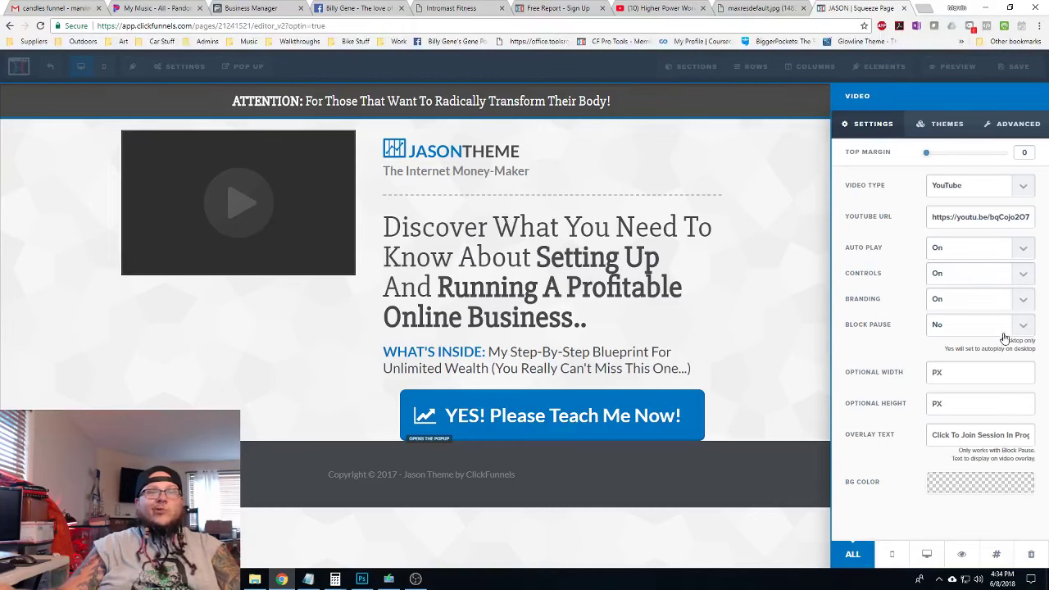
{"action": "left_click", "coordinate": [811, 277]}
Widen the video column by dragging the column divider to the right
{"action": "left_click_drag", "start_coordinate": [468, 285], "coordinate": [593, 292]}
{"action": "scroll", "coordinate": [621, 281], "scroll_direction": "down", "scroll_amount": 1}
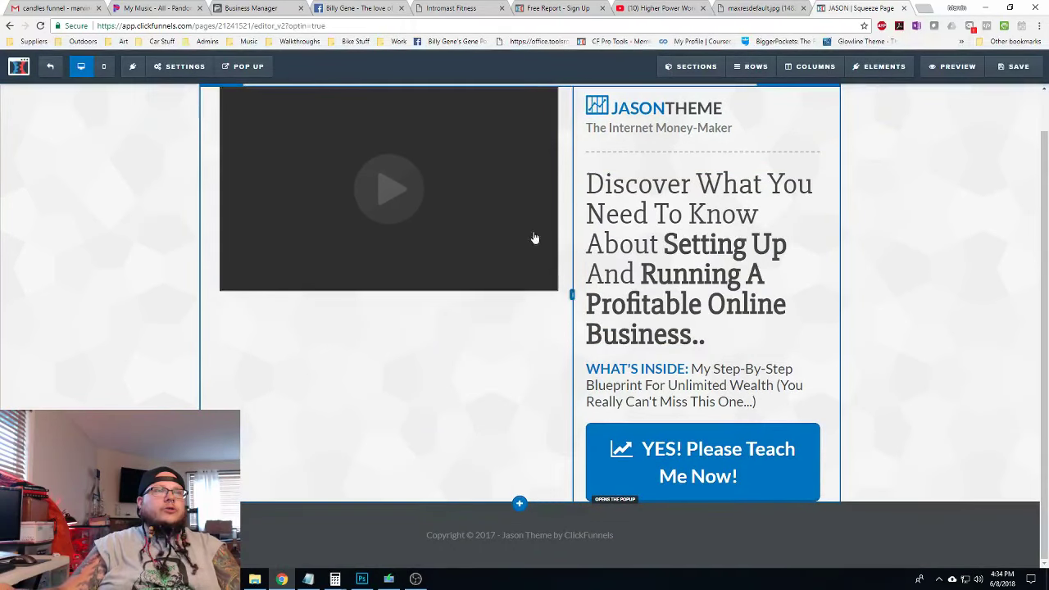
{"action": "scroll", "coordinate": [826, 265], "scroll_direction": "up", "scroll_amount": 1}
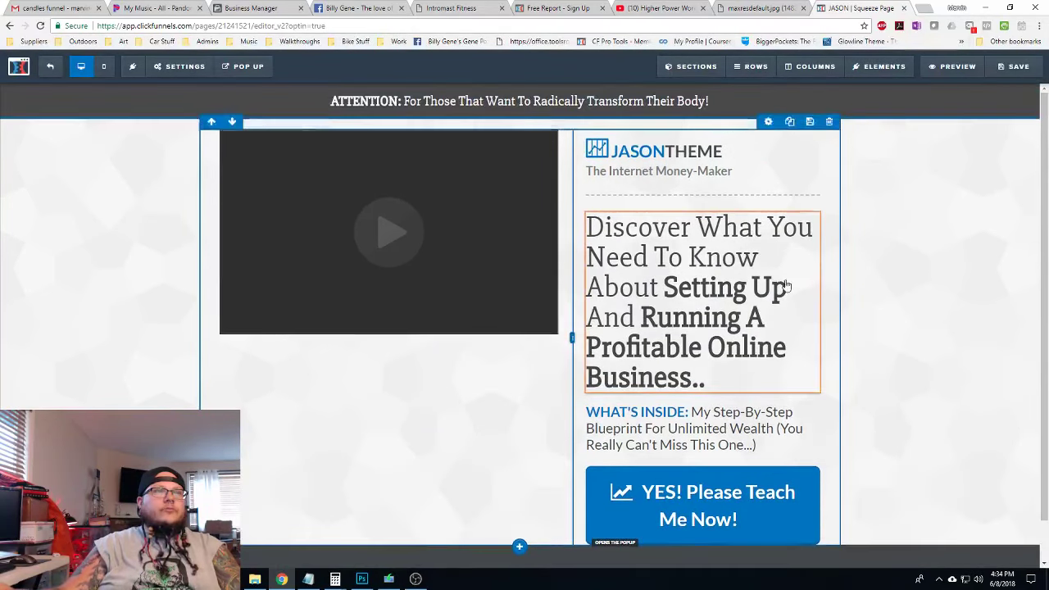
Copy the 'ATTN: FITNESS FANATICS' line from the Bar Brothers page
{"action": "left_click", "coordinate": [541, 8]}
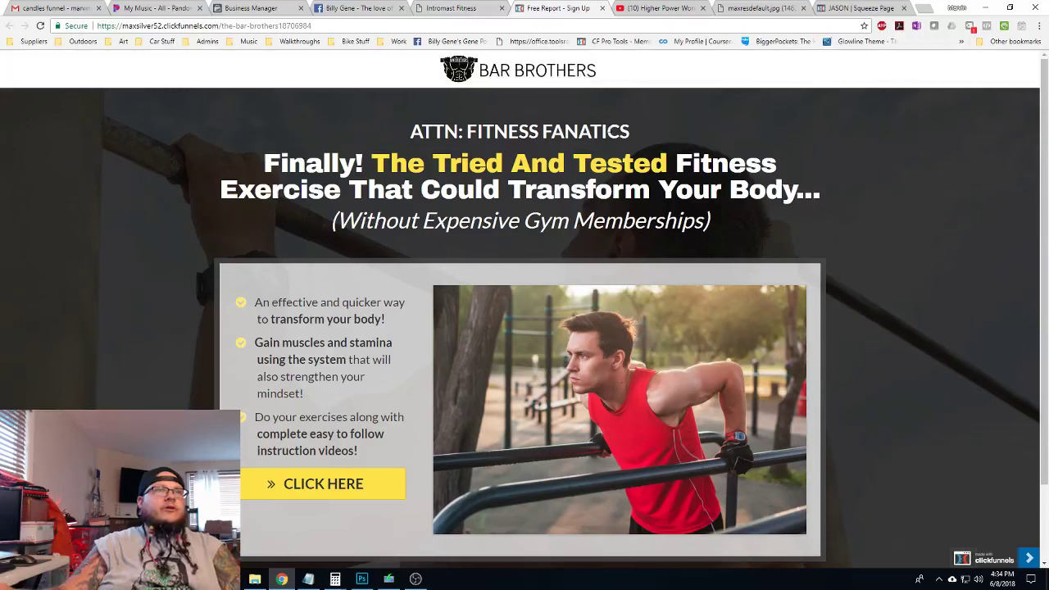
{"action": "left_click_drag", "start_coordinate": [621, 131], "coordinate": [432, 131]}
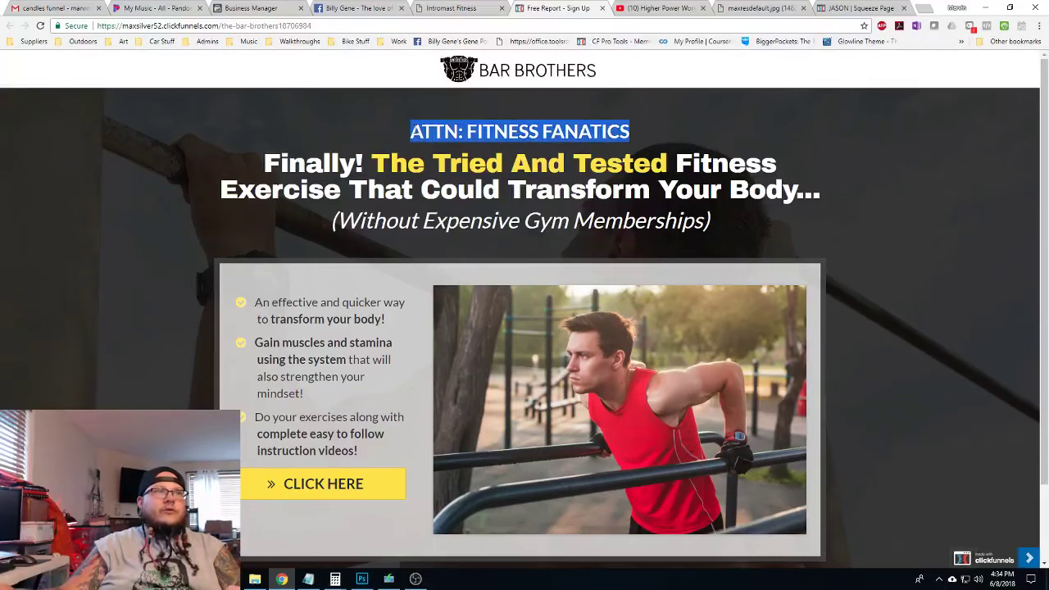
{"action": "left_click", "coordinate": [860, 8]}
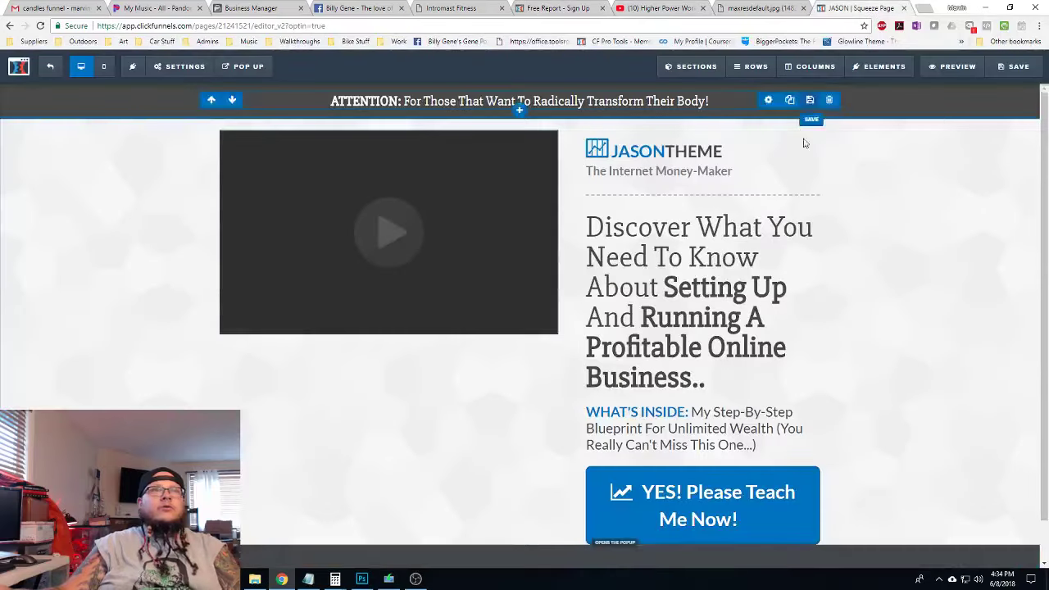
Add a one-column row below the attention bar
{"action": "mouse_move", "coordinate": [879, 60]}
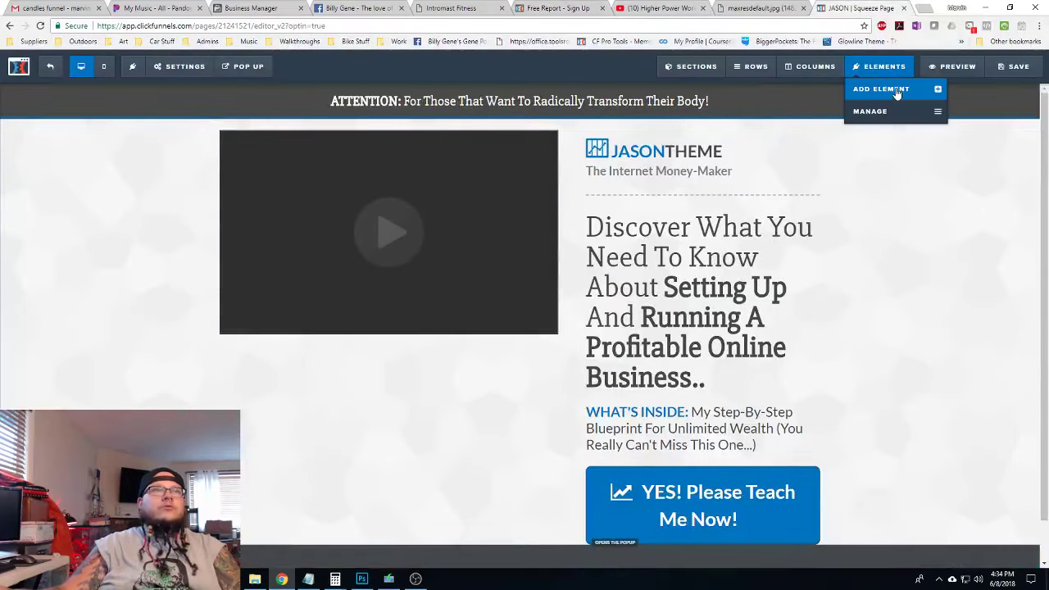
{"action": "mouse_move", "coordinate": [757, 69]}
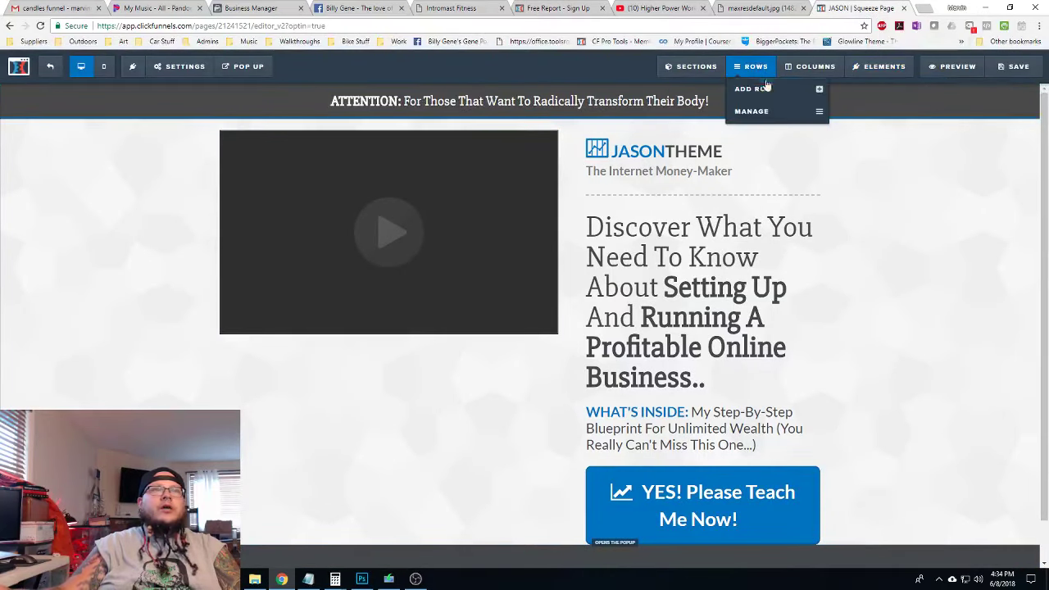
{"action": "left_click", "coordinate": [766, 89]}
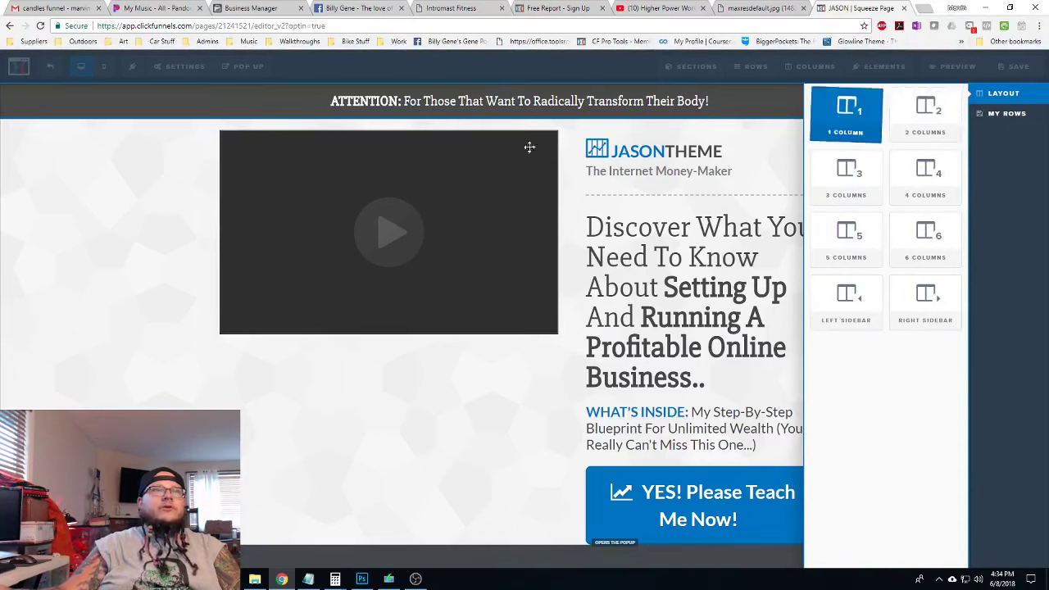
{"action": "left_click_drag", "start_coordinate": [529, 147], "coordinate": [529, 208]}
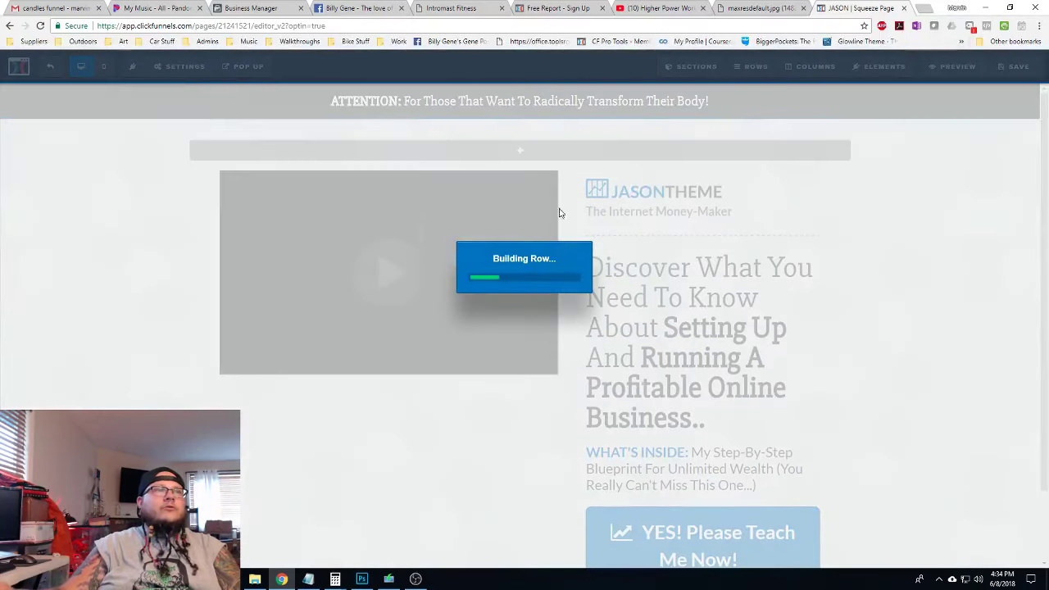
Place a sub-headline in the new row reading 'ATTN: FITNESS FANATICS'
{"action": "mouse_move", "coordinate": [880, 60]}
{"action": "left_click", "coordinate": [876, 86]}
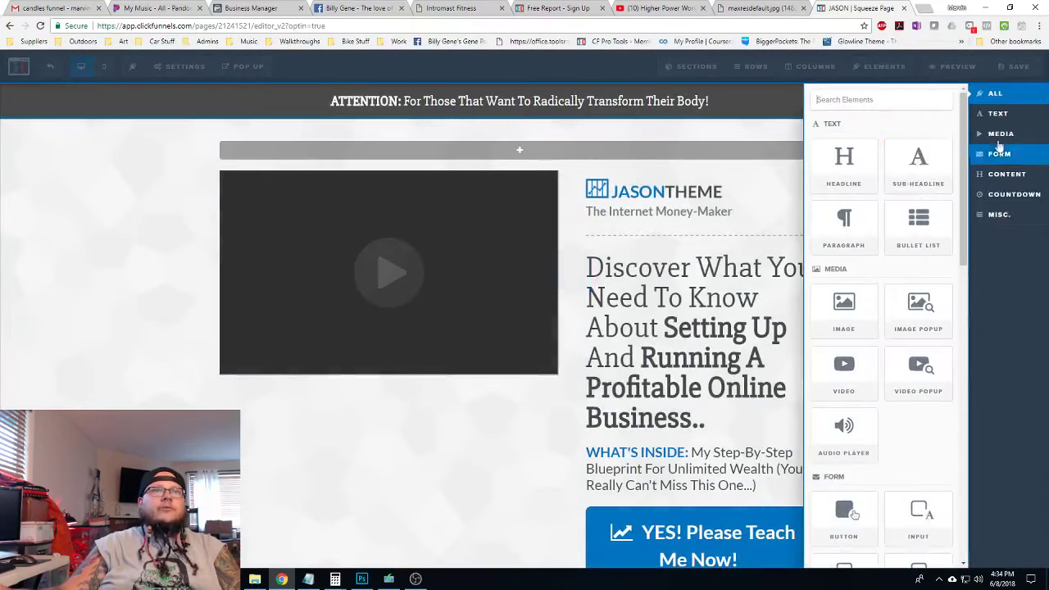
{"action": "left_click_drag", "start_coordinate": [918, 160], "coordinate": [520, 154]}
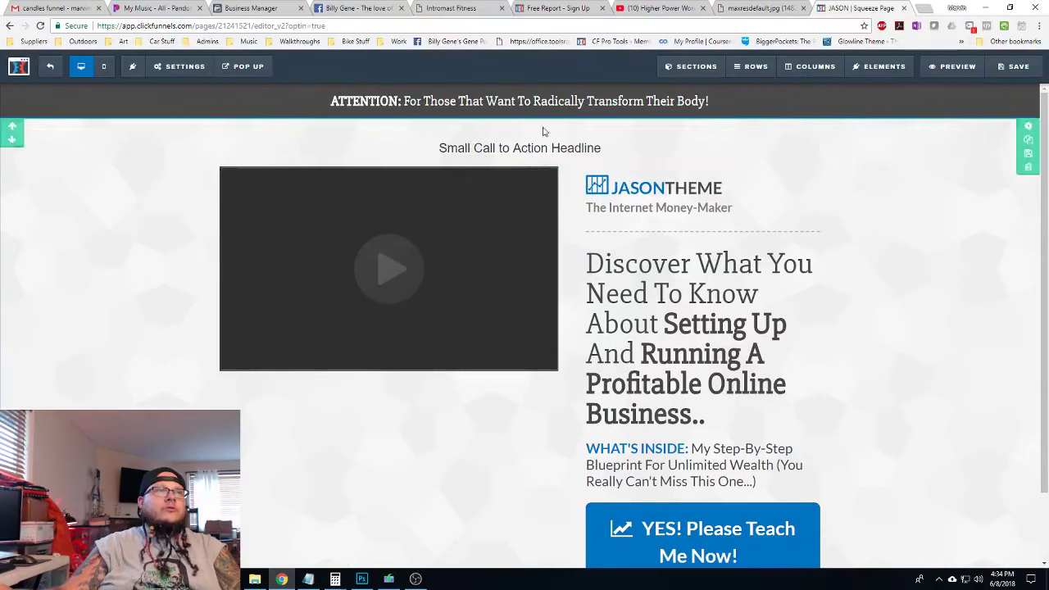
{"action": "left_click", "coordinate": [519, 148]}
{"action": "triple_click", "coordinate": [519, 147]}
{"action": "type", "text": "ATTN: FITNESS FANATICS"}
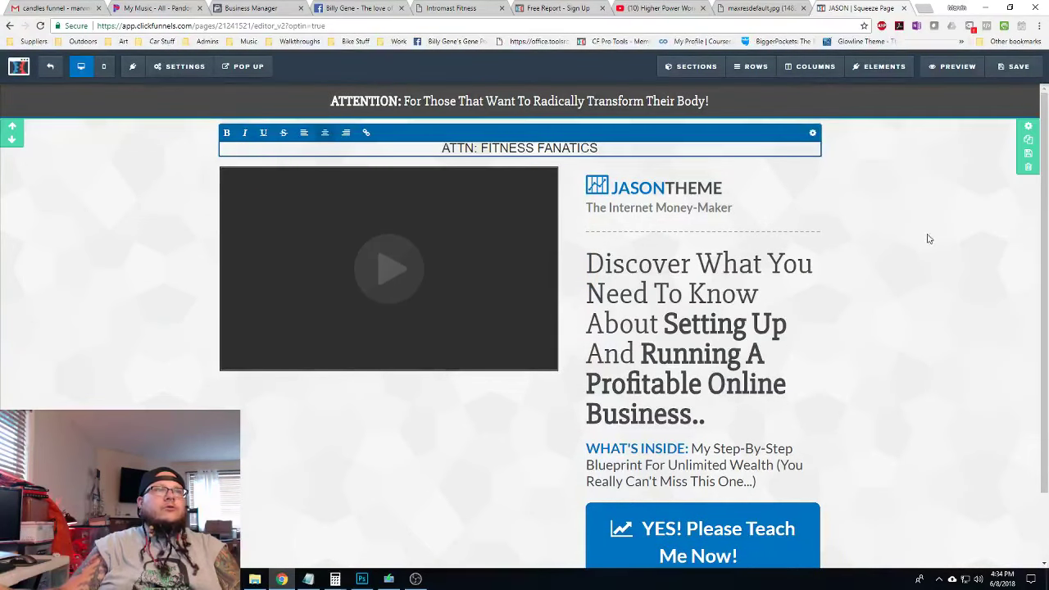
{"action": "left_click", "coordinate": [929, 238]}
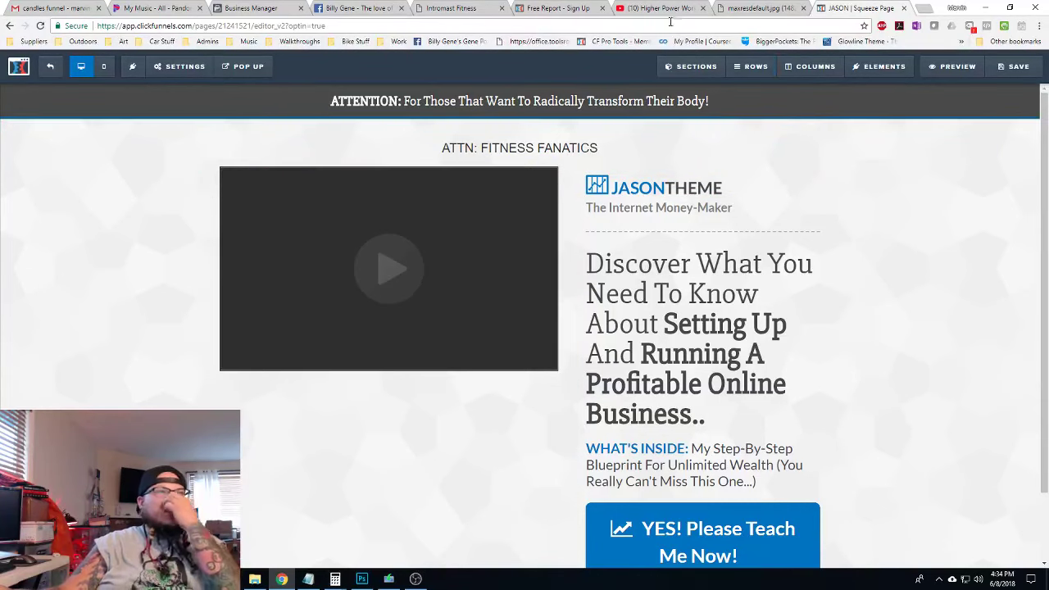
Copy the main headline from the Bar Brothers reference page
{"action": "left_click", "coordinate": [546, 8]}
{"action": "left_click_drag", "start_coordinate": [847, 206], "coordinate": [270, 159]}
{"action": "key", "text": "ctrl+c"}
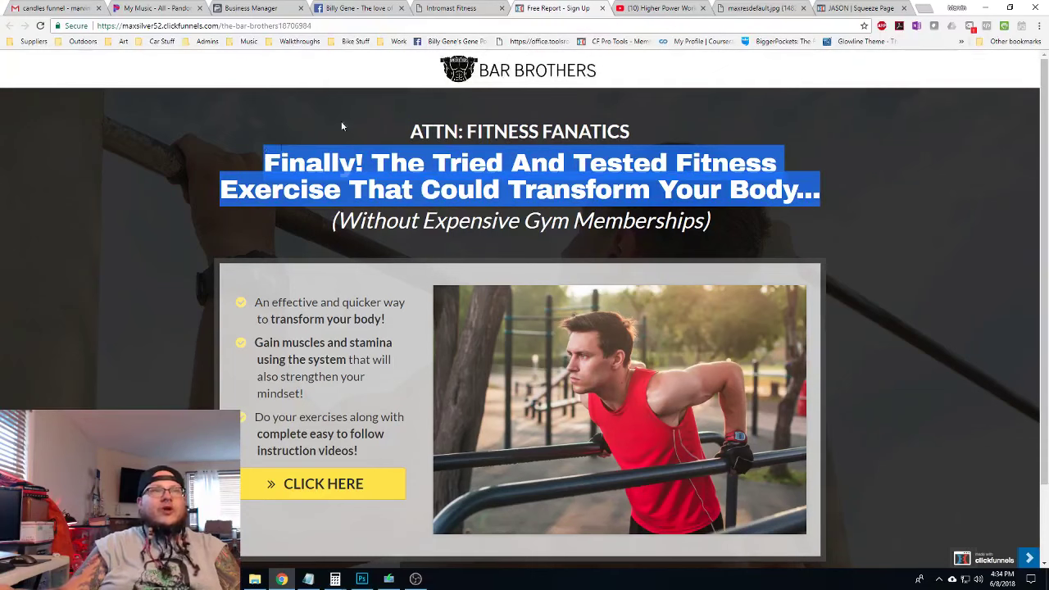
{"action": "left_click", "coordinate": [853, 8]}
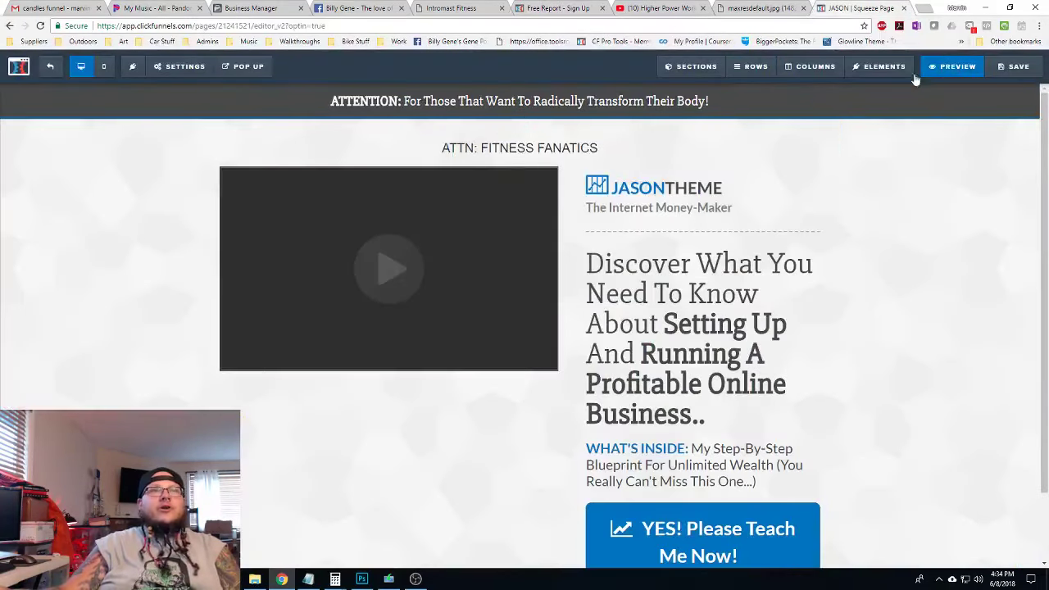
Add a headline under the sub-headline and paste the copied Bar Brothers headline into it
{"action": "mouse_move", "coordinate": [889, 69]}
{"action": "left_click", "coordinate": [875, 90]}
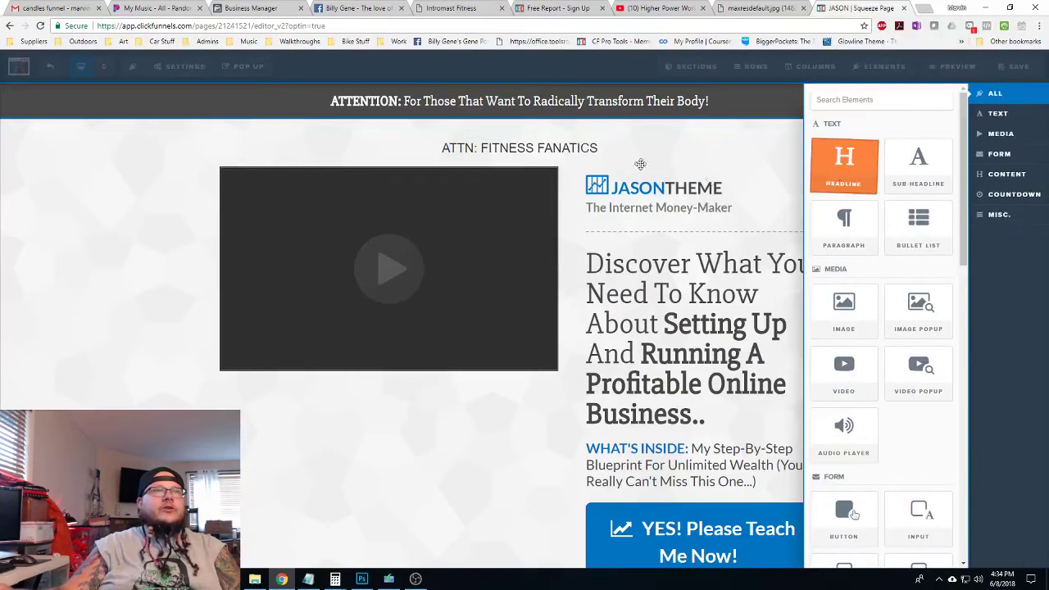
{"action": "left_click_drag", "start_coordinate": [640, 164], "coordinate": [519, 157]}
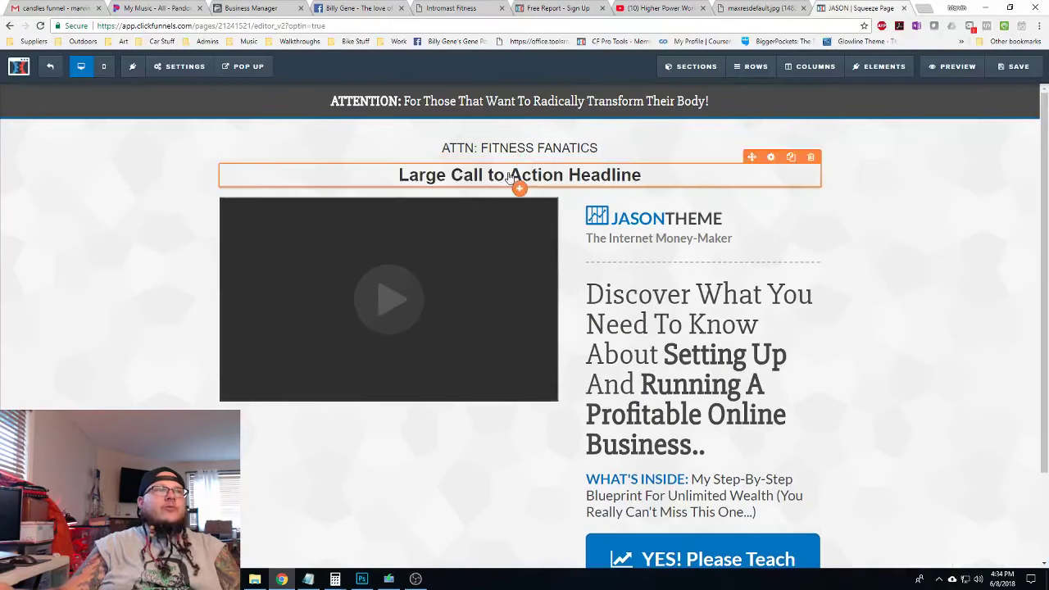
{"action": "left_click", "coordinate": [508, 178]}
{"action": "triple_click", "coordinate": [499, 175]}
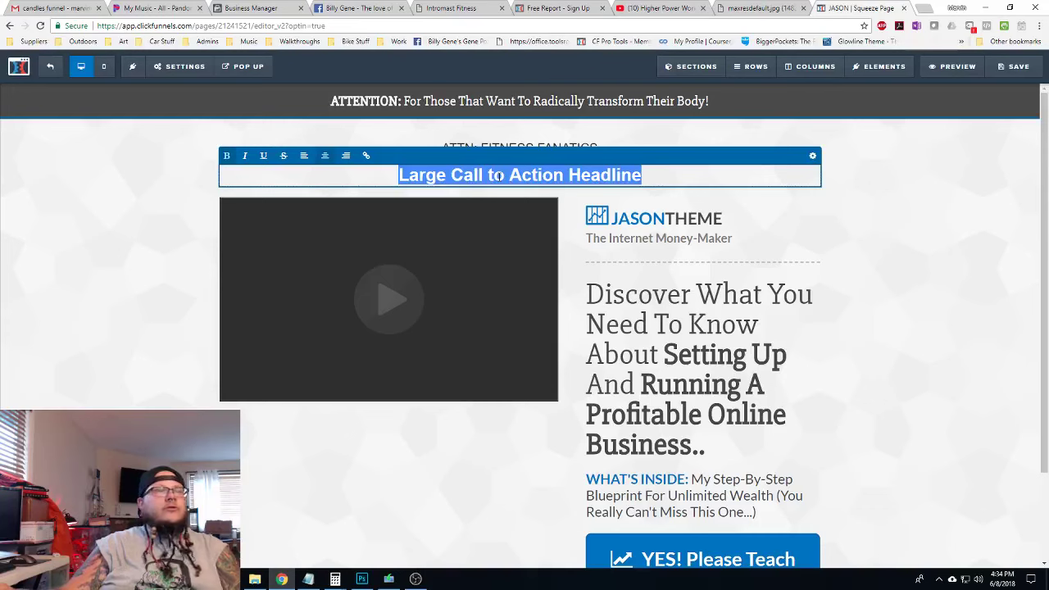
{"action": "key", "text": "ctrl+v"}
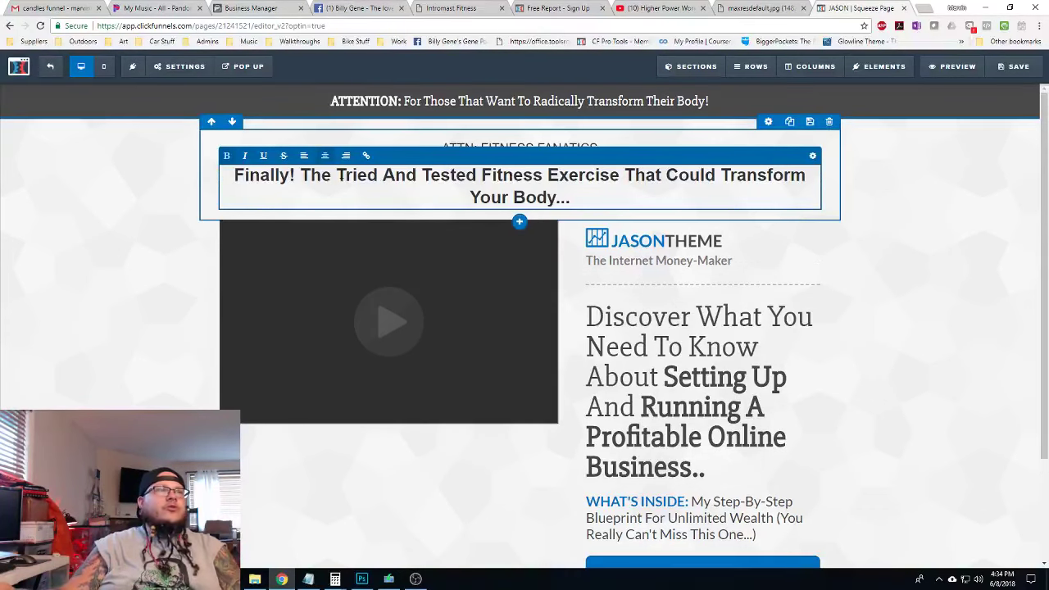
Unbold the whole headline, then make only 'Tried And Tested' bold
{"action": "left_click_drag", "start_coordinate": [336, 175], "coordinate": [478, 174]}
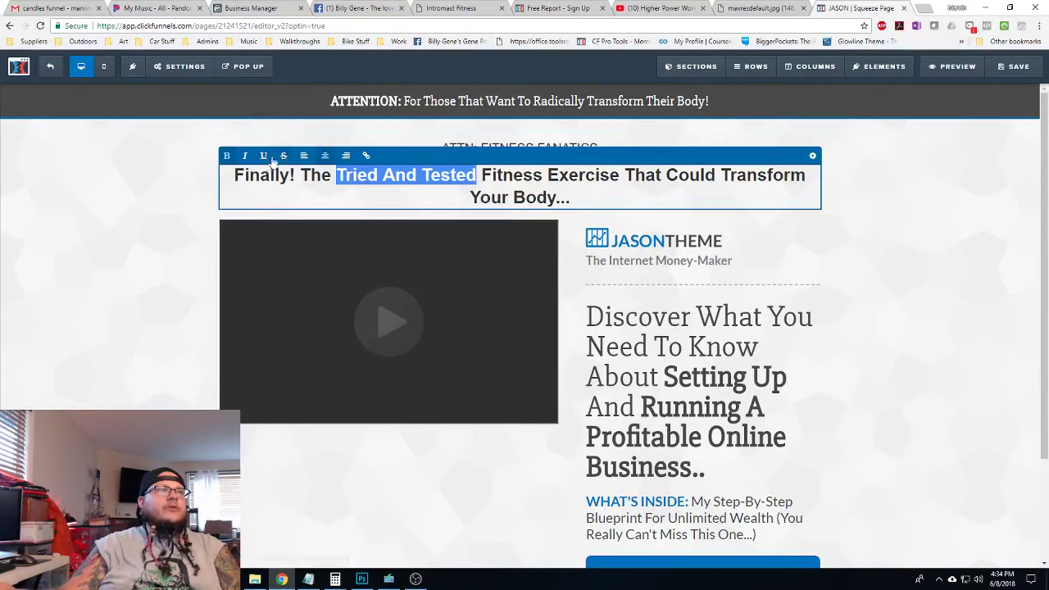
{"action": "key", "text": "ctrl+a"}
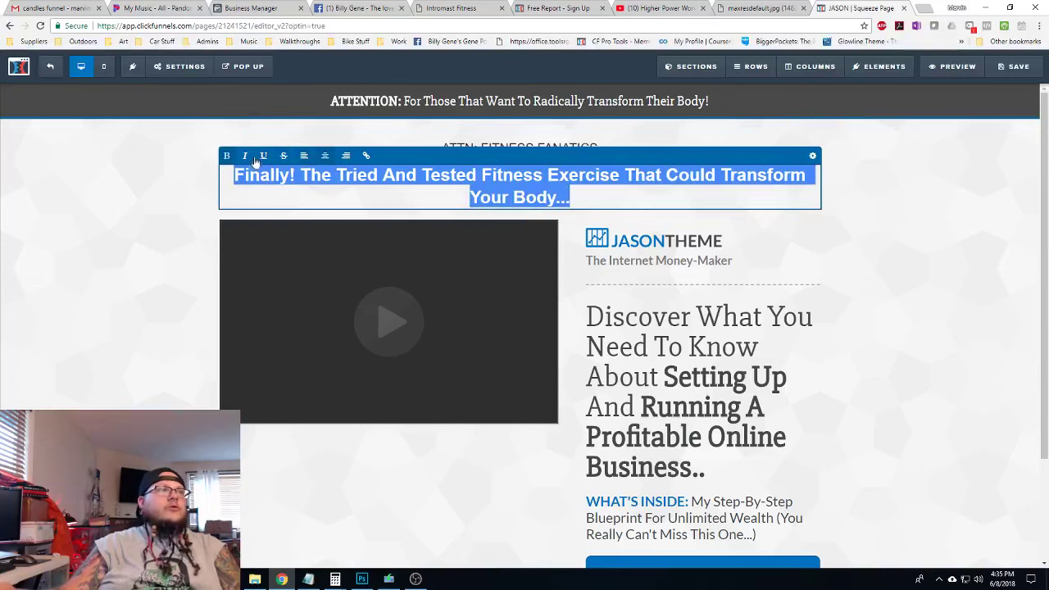
{"action": "left_click", "coordinate": [228, 156]}
{"action": "left_click", "coordinate": [470, 189]}
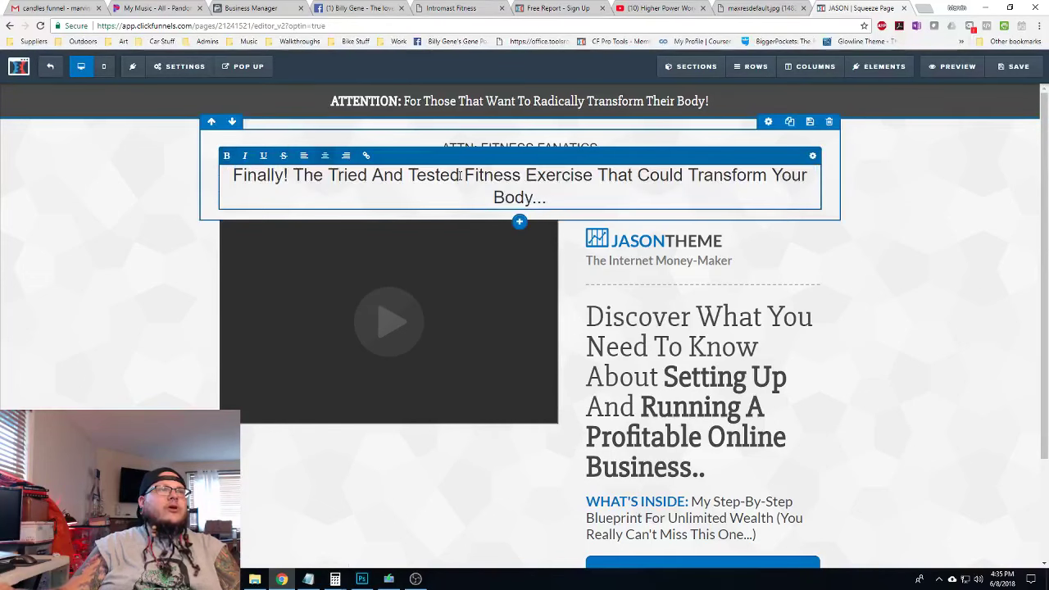
{"action": "left_click_drag", "start_coordinate": [459, 175], "coordinate": [342, 175]}
{"action": "left_click", "coordinate": [226, 156]}
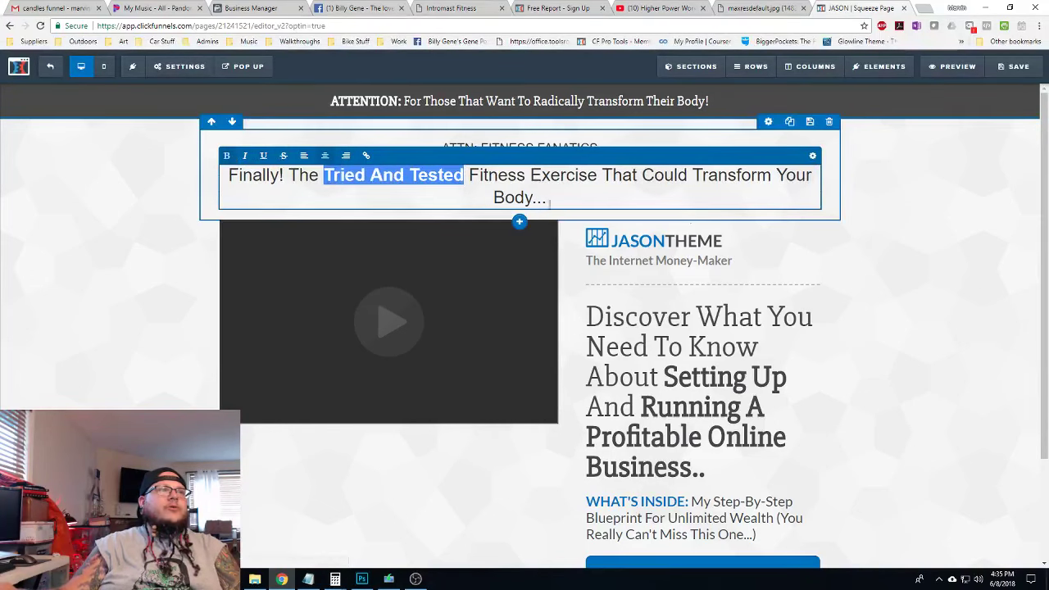
{"action": "left_click", "coordinate": [721, 192]}
{"action": "left_click", "coordinate": [805, 253]}
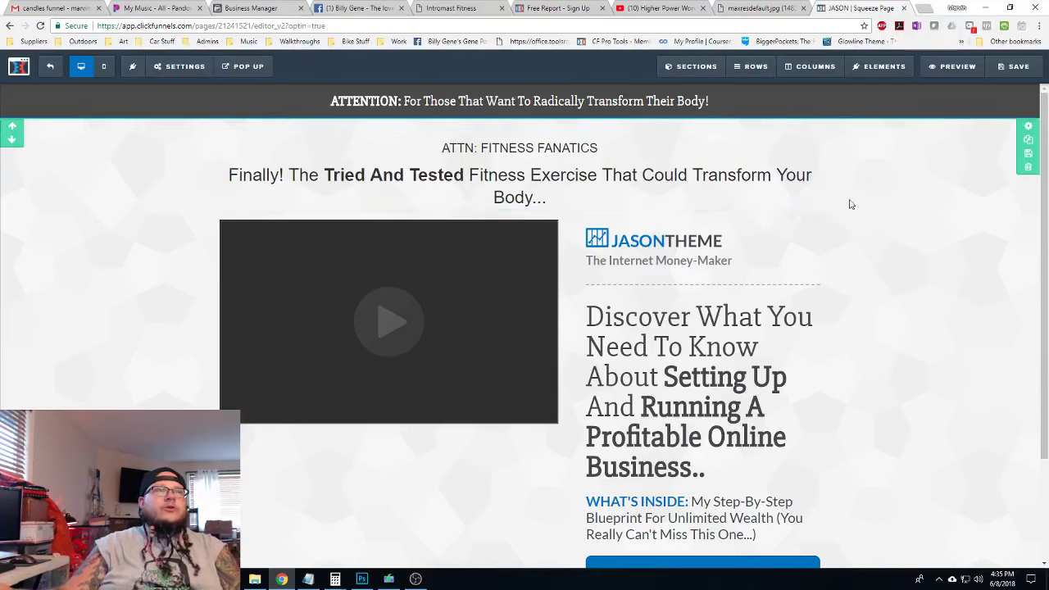
{"action": "left_click", "coordinate": [771, 157]}
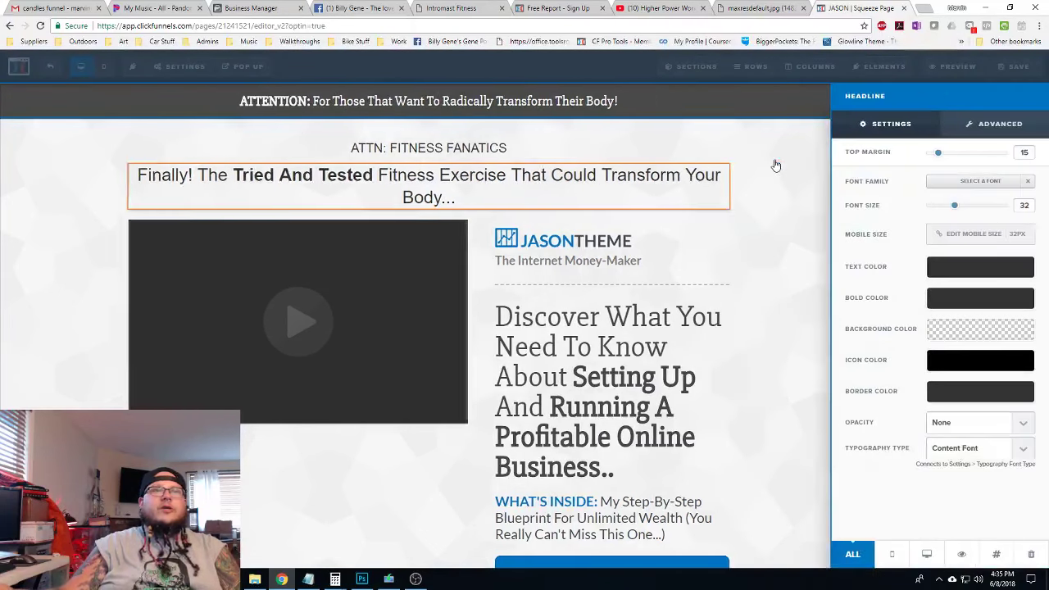
Make the headline's bold words yellow and its regular text white
{"action": "left_click", "coordinate": [953, 297]}
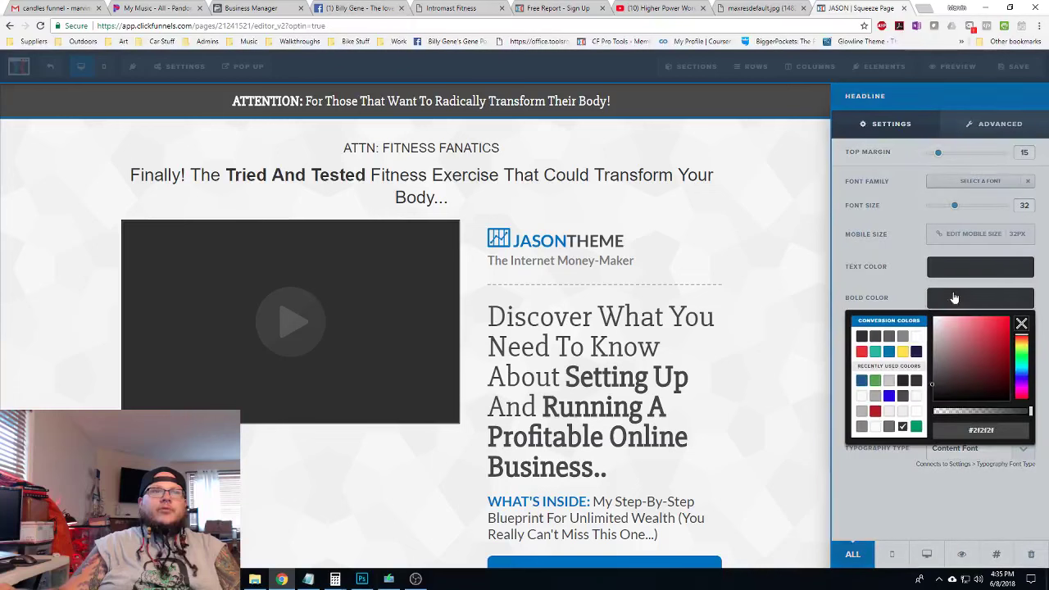
{"action": "left_click", "coordinate": [904, 352]}
{"action": "left_click", "coordinate": [988, 269]}
{"action": "left_click", "coordinate": [983, 267]}
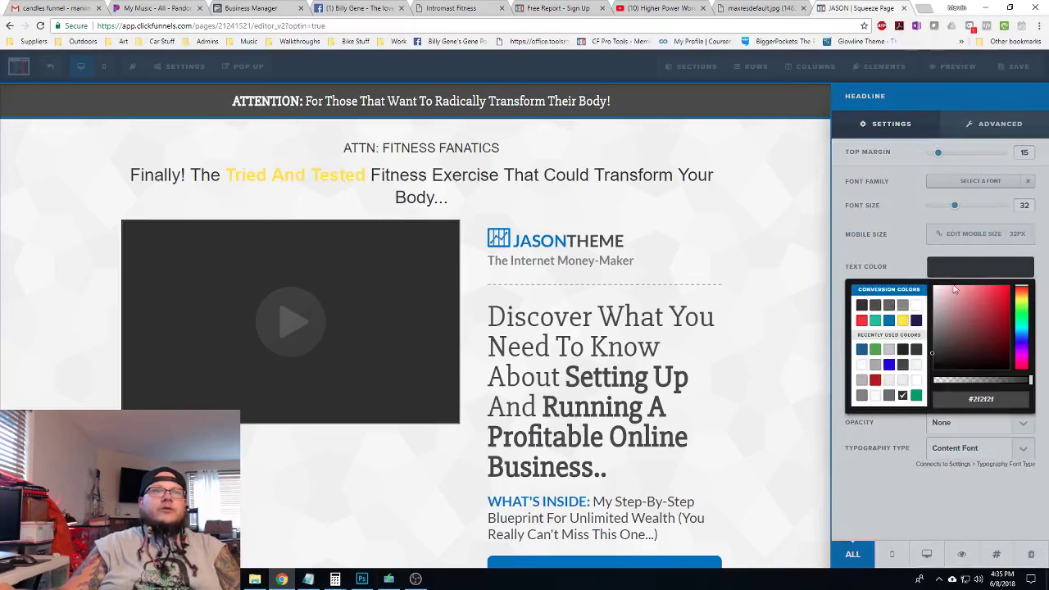
{"action": "left_click", "coordinate": [917, 306]}
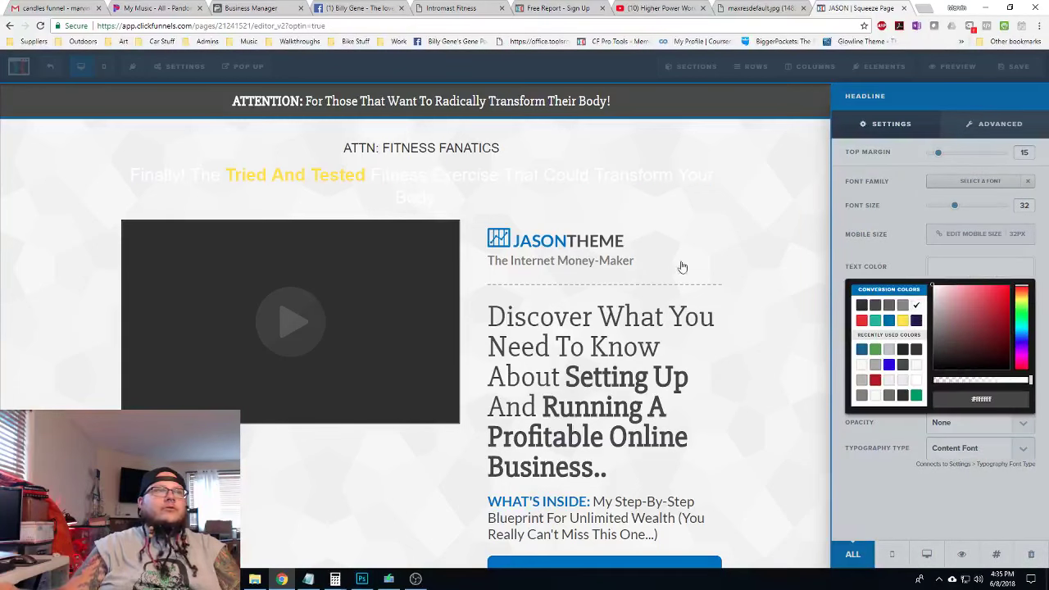
{"action": "left_click", "coordinate": [791, 172]}
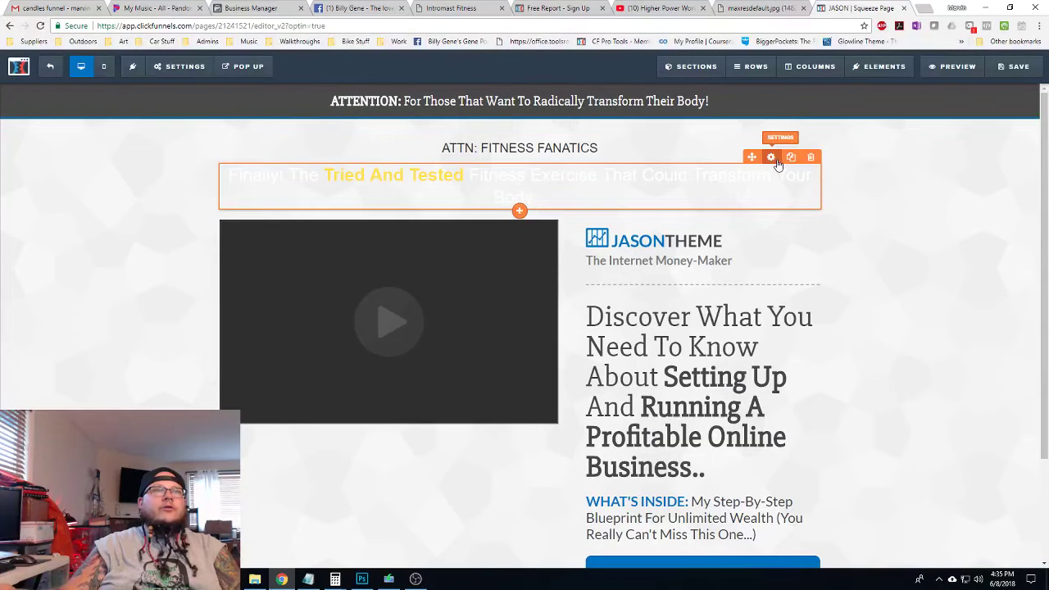
Set the headline font to Roboto Slab at size 50
{"action": "left_click", "coordinate": [771, 158]}
{"action": "left_click", "coordinate": [994, 181]}
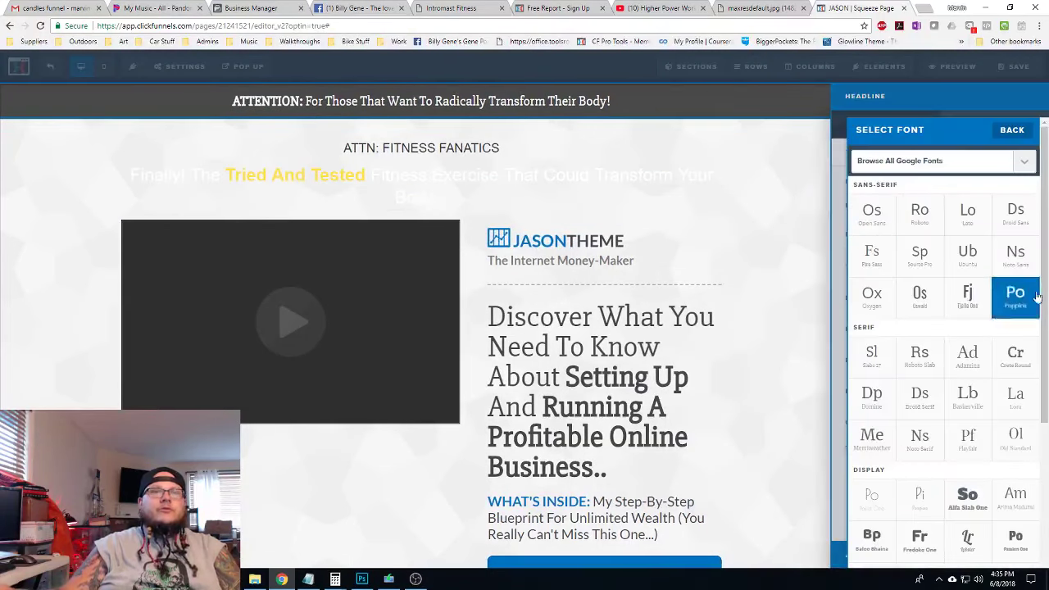
{"action": "scroll", "coordinate": [919, 330], "scroll_direction": "down", "scroll_amount": 2}
{"action": "scroll", "coordinate": [919, 330], "scroll_direction": "down", "scroll_amount": 3}
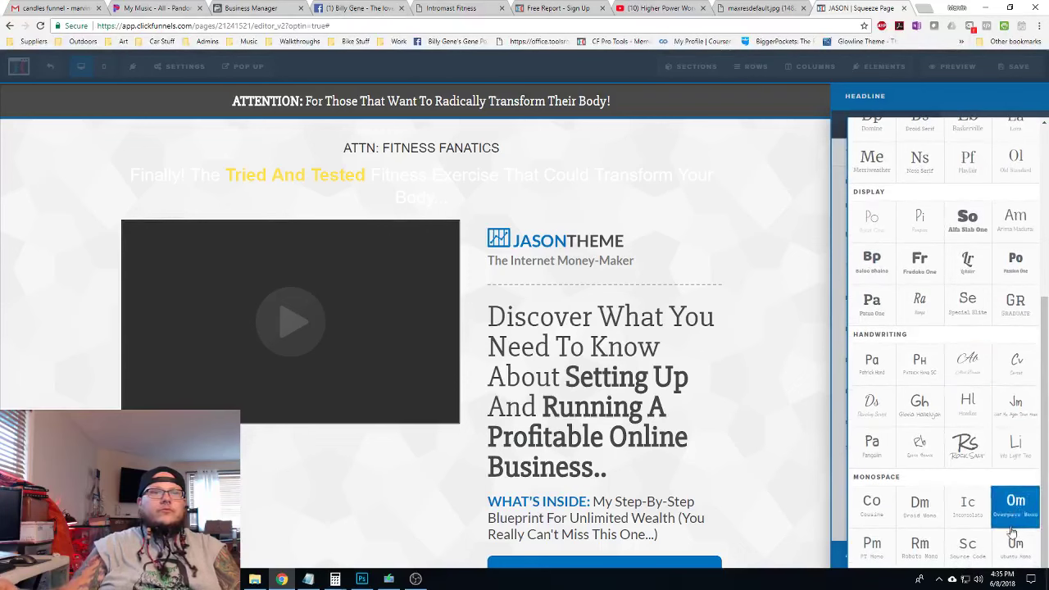
{"action": "left_click", "coordinate": [1016, 502]}
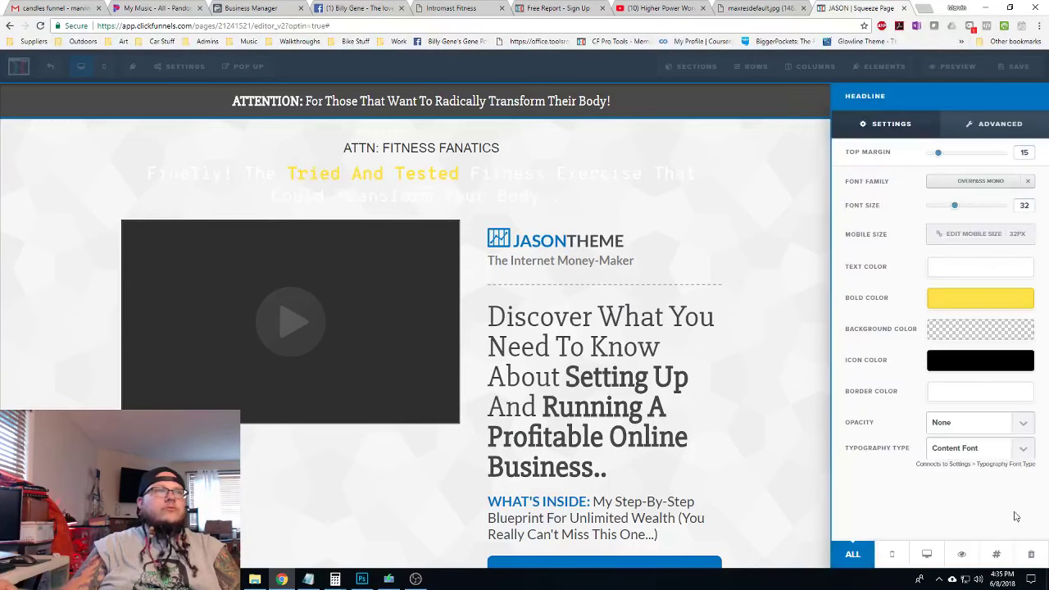
{"action": "left_click", "coordinate": [985, 184]}
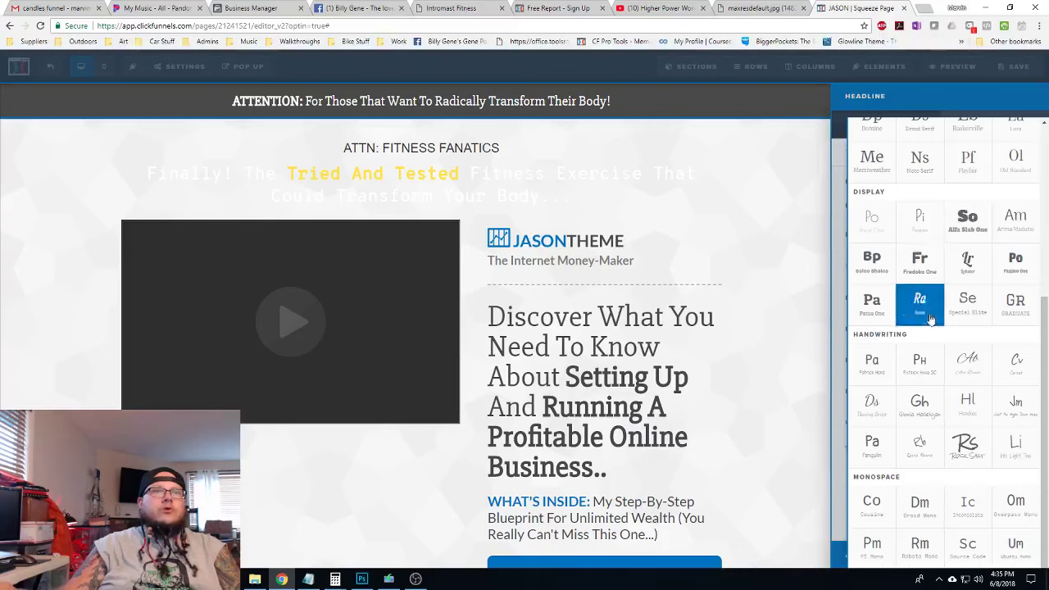
{"action": "scroll", "coordinate": [917, 327], "scroll_direction": "up", "scroll_amount": 3}
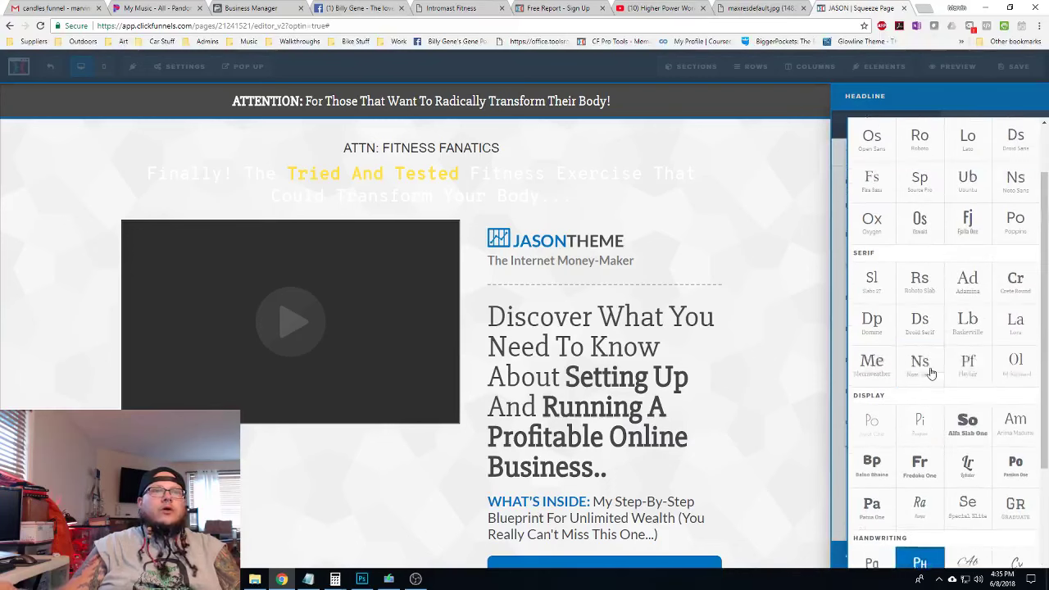
{"action": "left_click", "coordinate": [919, 297]}
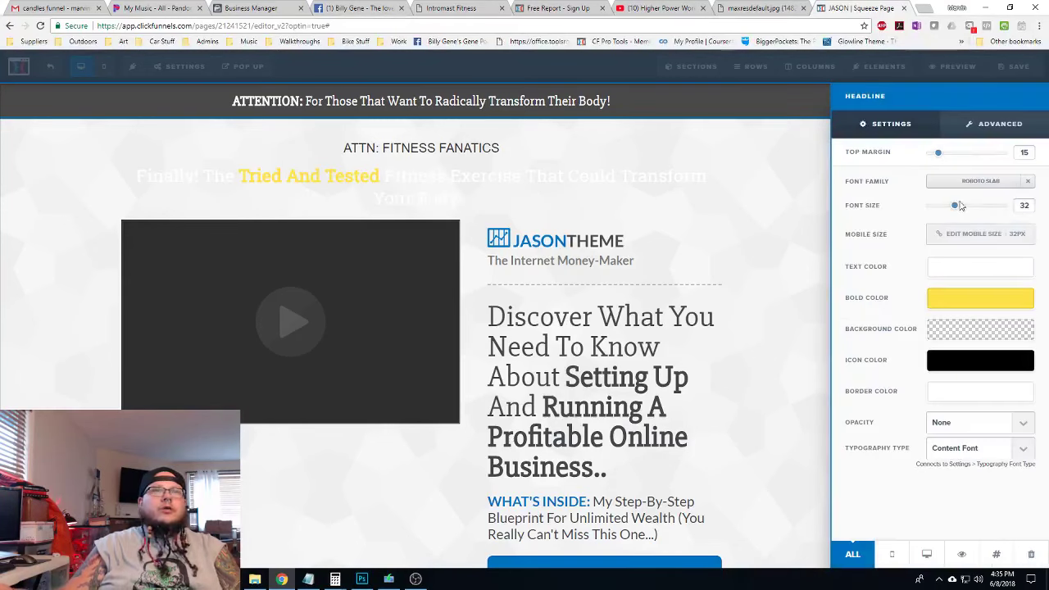
{"action": "left_click_drag", "start_coordinate": [954, 205], "coordinate": [980, 207]}
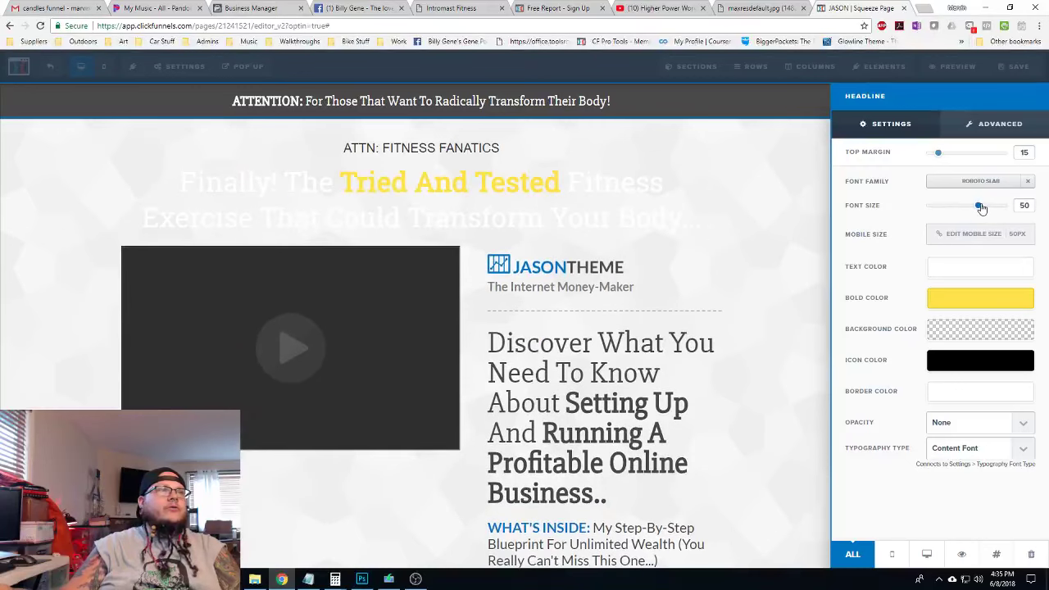
{"action": "left_click", "coordinate": [745, 208]}
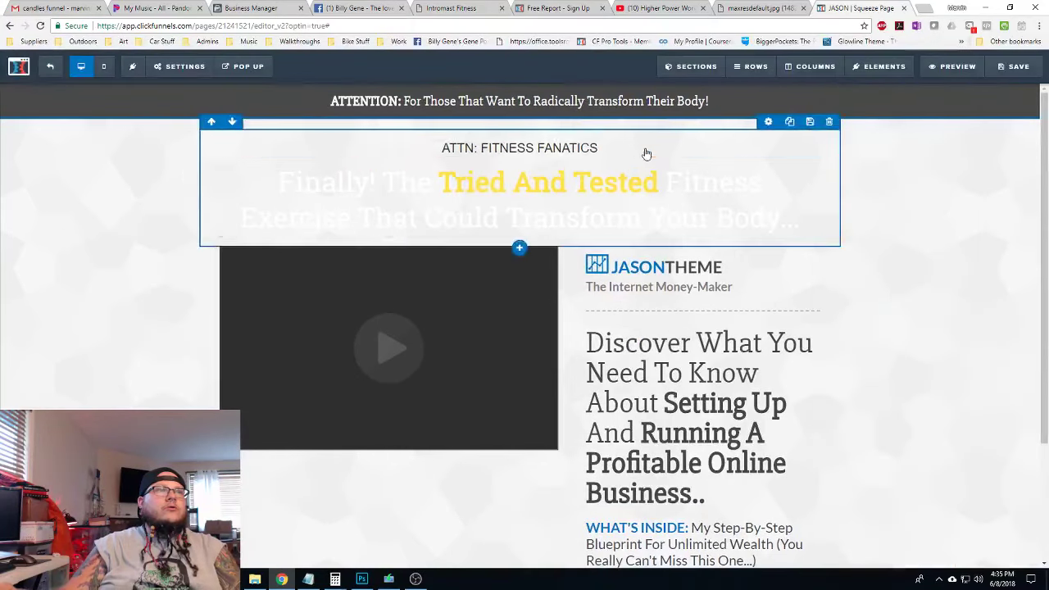
{"action": "left_click", "coordinate": [771, 138]}
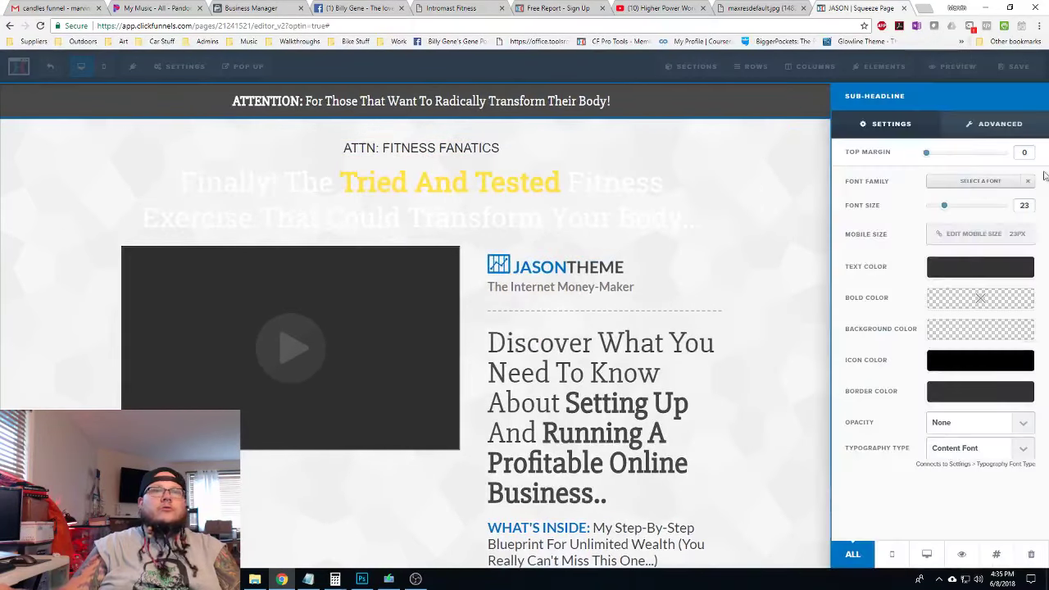
Make the 'ATTN: FITNESS FANATICS' sub-headline white at font size 46
{"action": "left_click", "coordinate": [963, 269]}
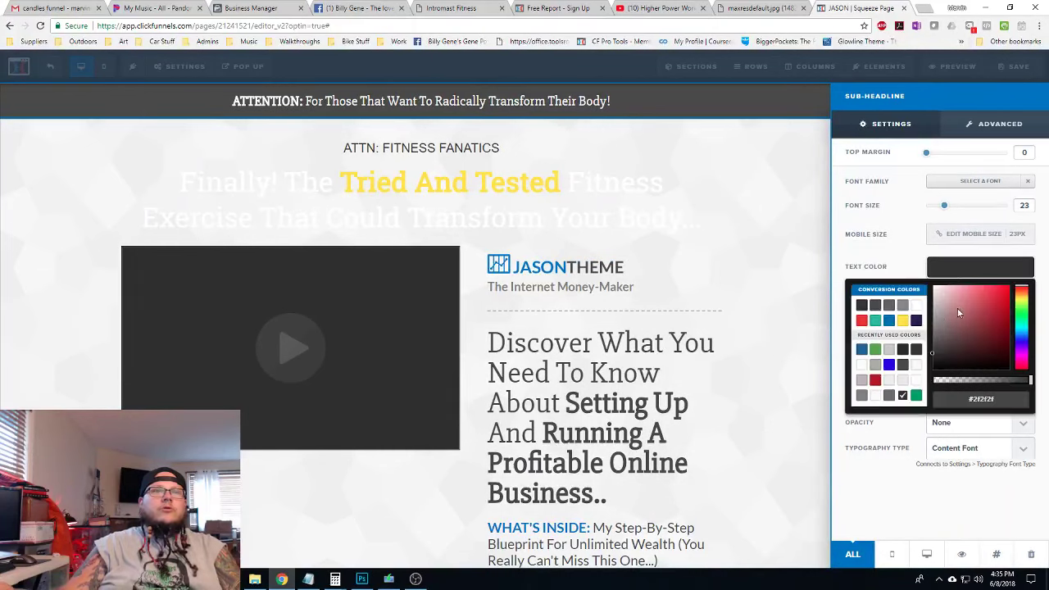
{"action": "left_click", "coordinate": [916, 305]}
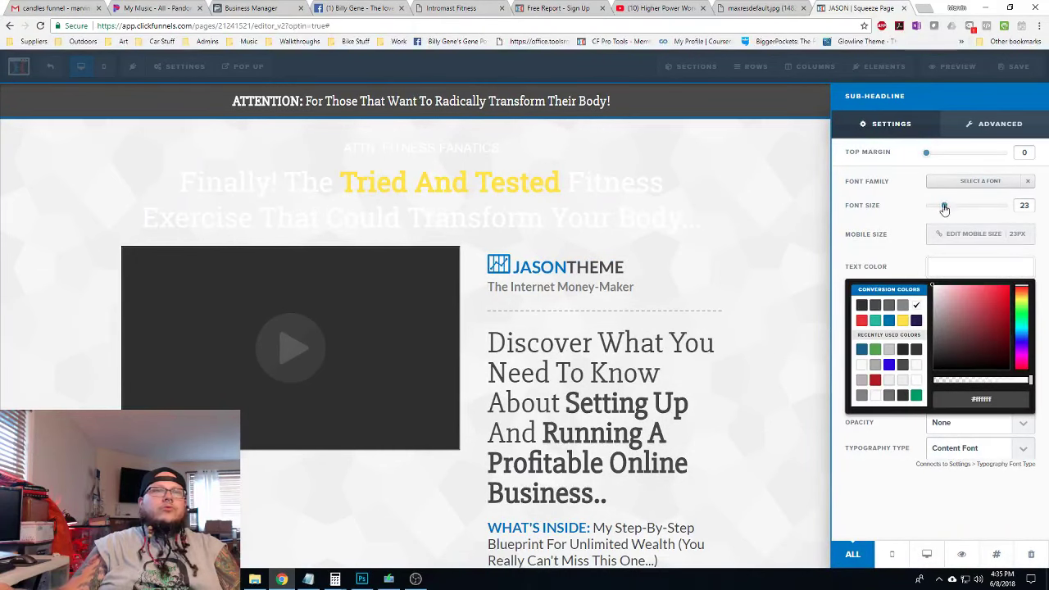
{"action": "left_click_drag", "start_coordinate": [944, 209], "coordinate": [973, 206]}
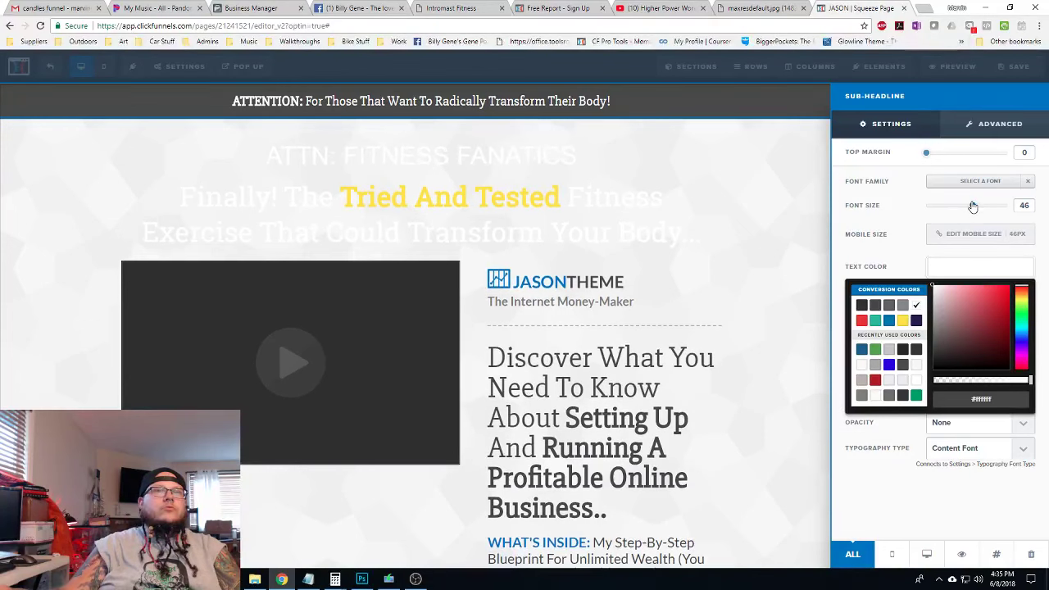
{"action": "left_click", "coordinate": [767, 149]}
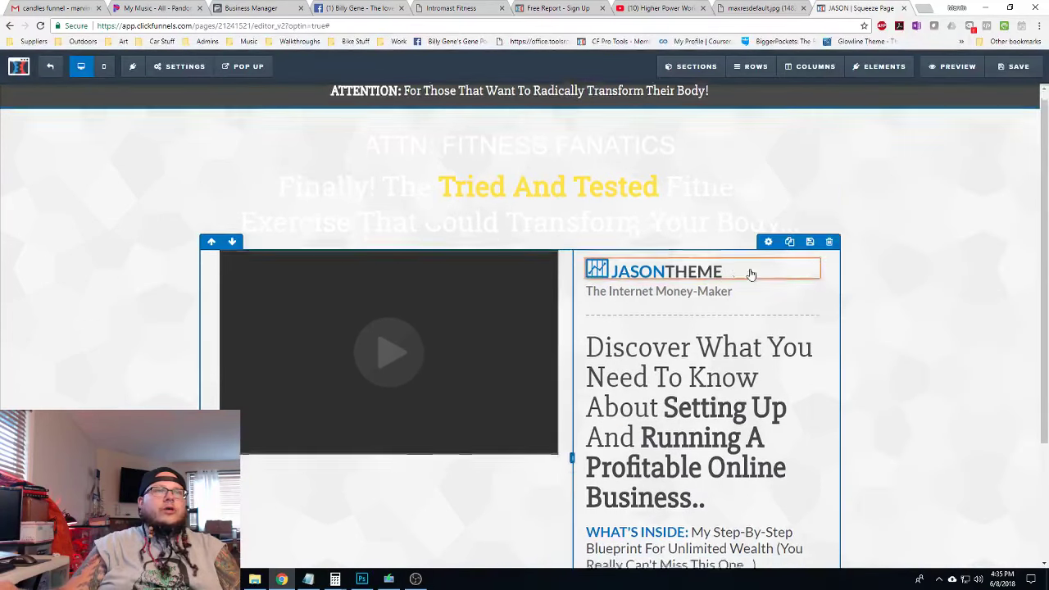
{"action": "scroll", "coordinate": [921, 241], "scroll_direction": "down", "scroll_amount": 1}
{"action": "scroll", "coordinate": [942, 205], "scroll_direction": "up", "scroll_amount": 1}
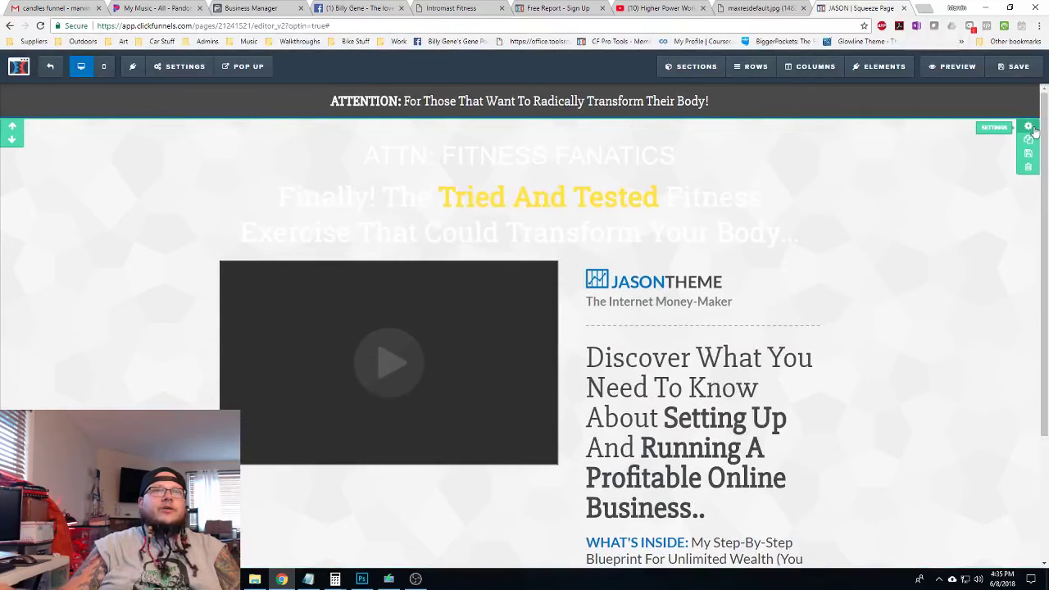
{"action": "left_click", "coordinate": [1029, 126]}
Set the section to Medium width with a semi-transparent dark grey background
{"action": "left_click", "coordinate": [1012, 280]}
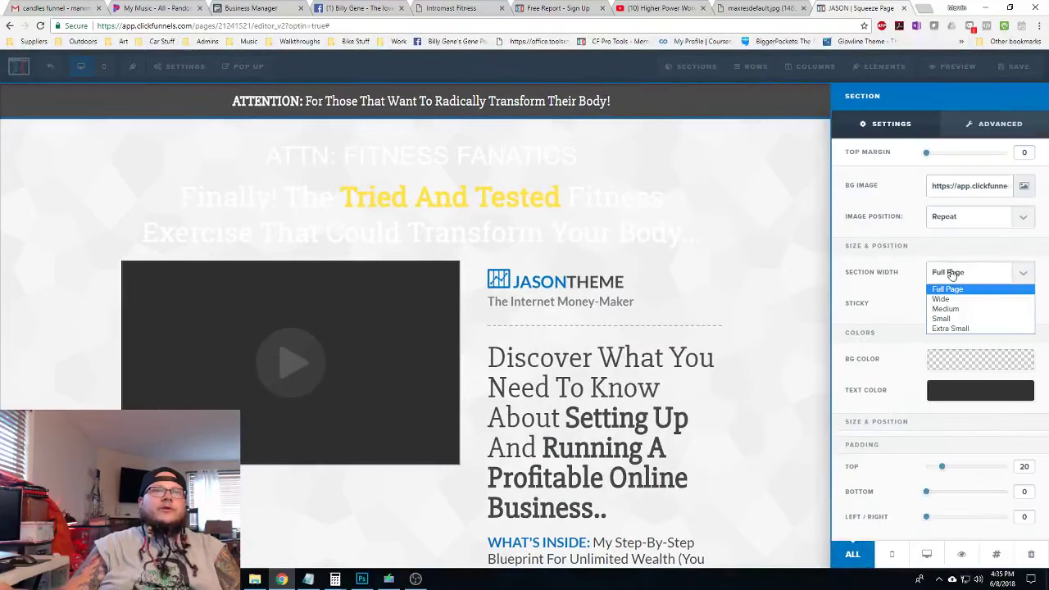
{"action": "left_click", "coordinate": [961, 310]}
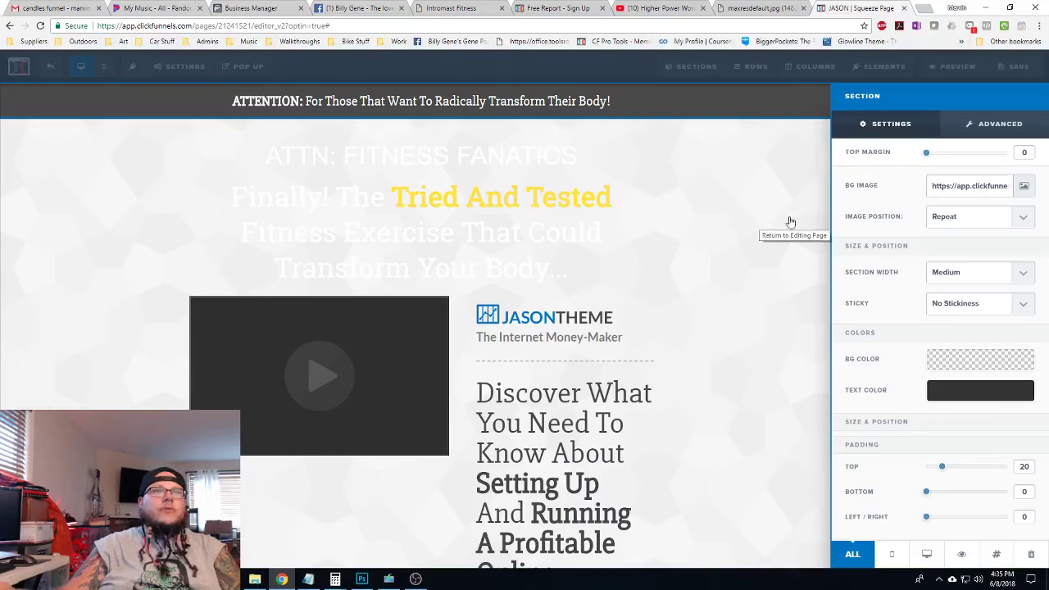
{"action": "left_click", "coordinate": [967, 357]}
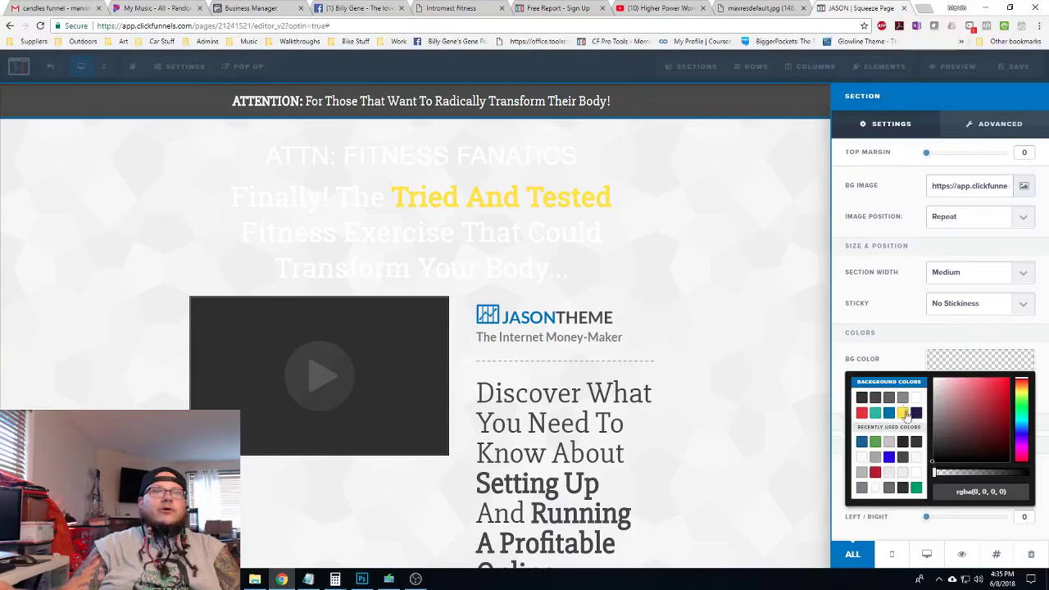
{"action": "left_click", "coordinate": [861, 398]}
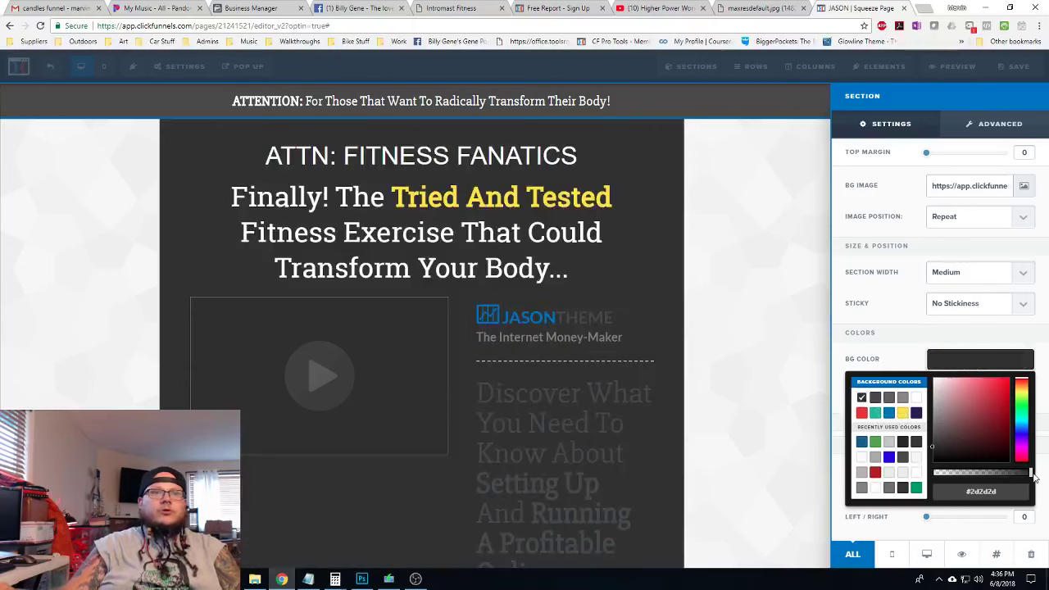
{"action": "left_click_drag", "start_coordinate": [1031, 477], "coordinate": [991, 477]}
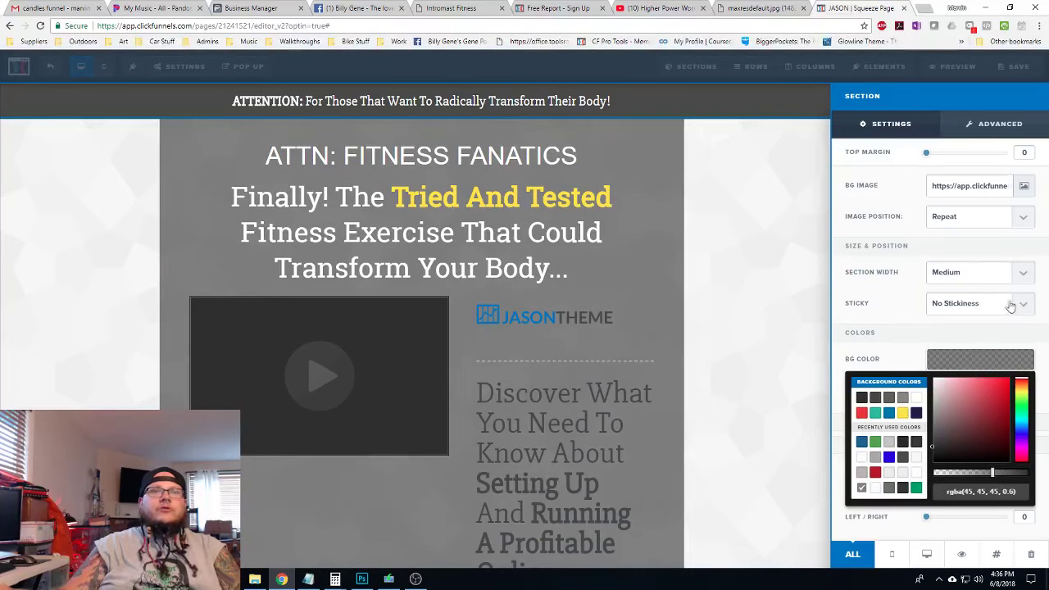
Give the section 25px rounded corners, a 1px full border and a 40% drop shadow
{"action": "left_click", "coordinate": [1007, 125]}
{"action": "left_click", "coordinate": [999, 186]}
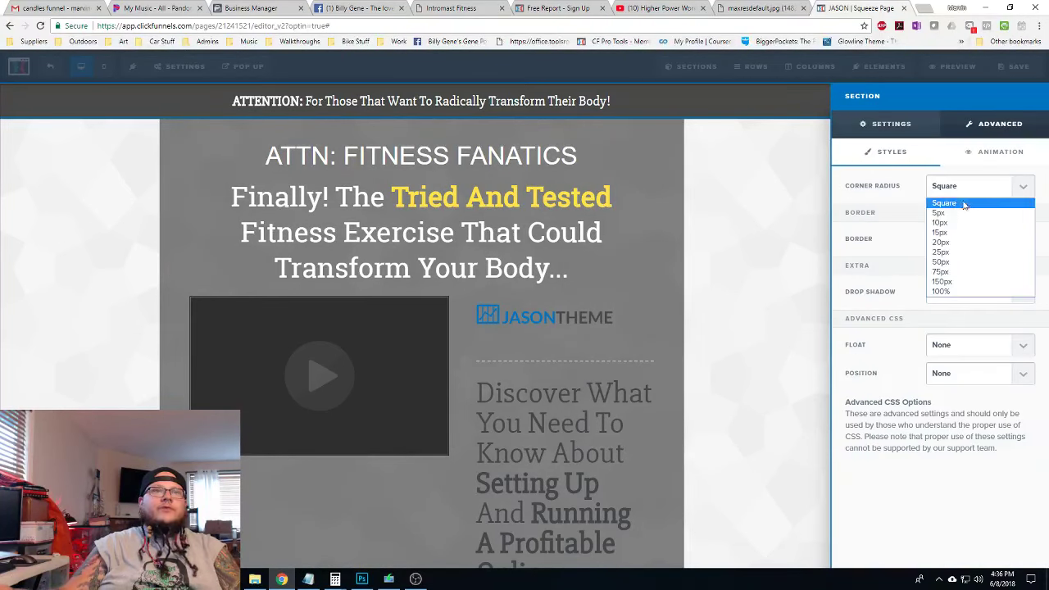
{"action": "left_click", "coordinate": [955, 253]}
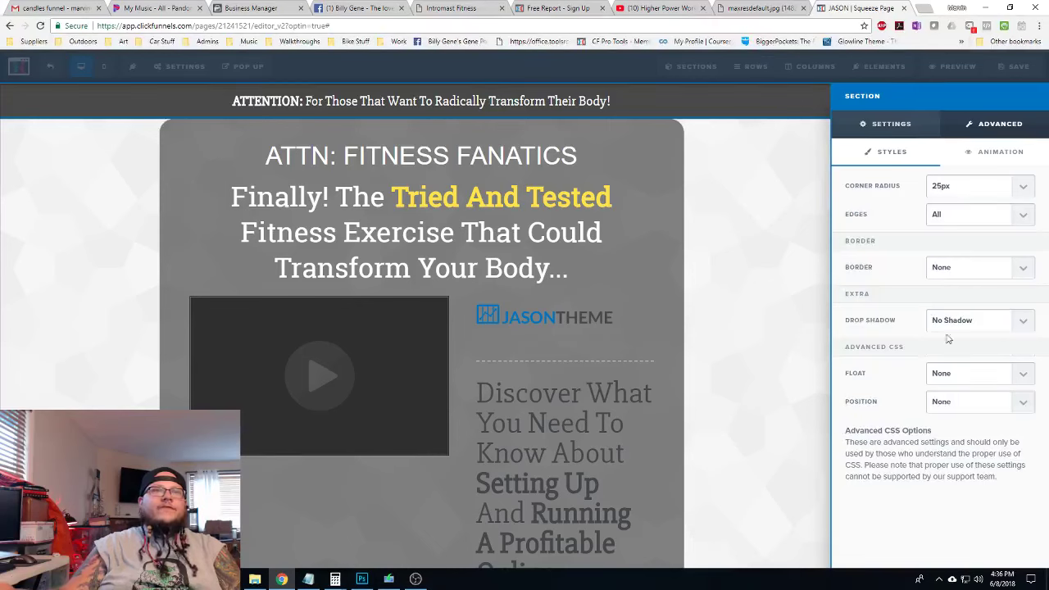
{"action": "left_click", "coordinate": [967, 269]}
{"action": "left_click", "coordinate": [967, 293]}
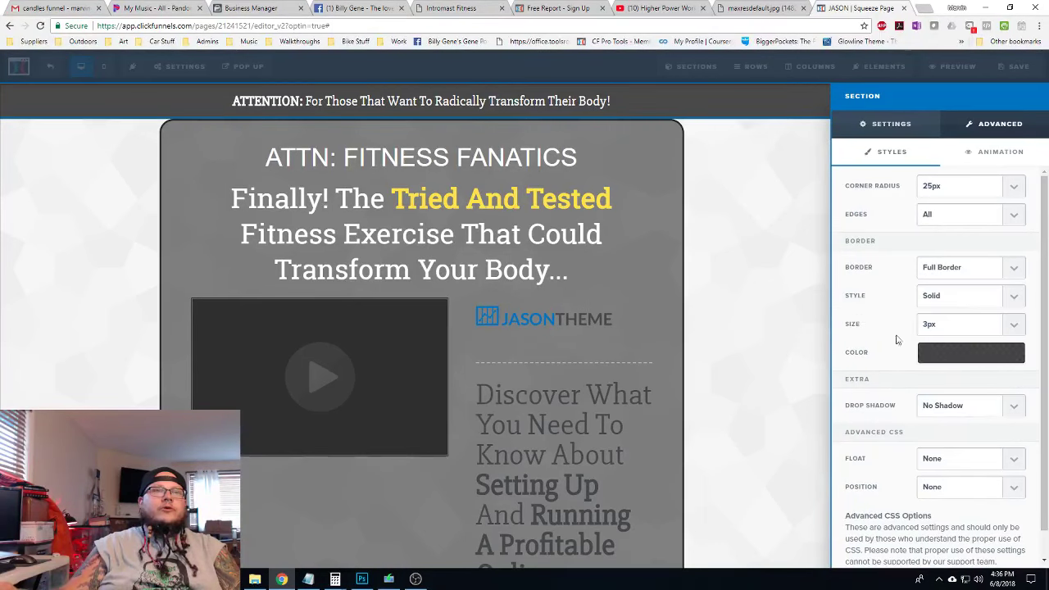
{"action": "left_click", "coordinate": [943, 326]}
{"action": "left_click", "coordinate": [938, 344]}
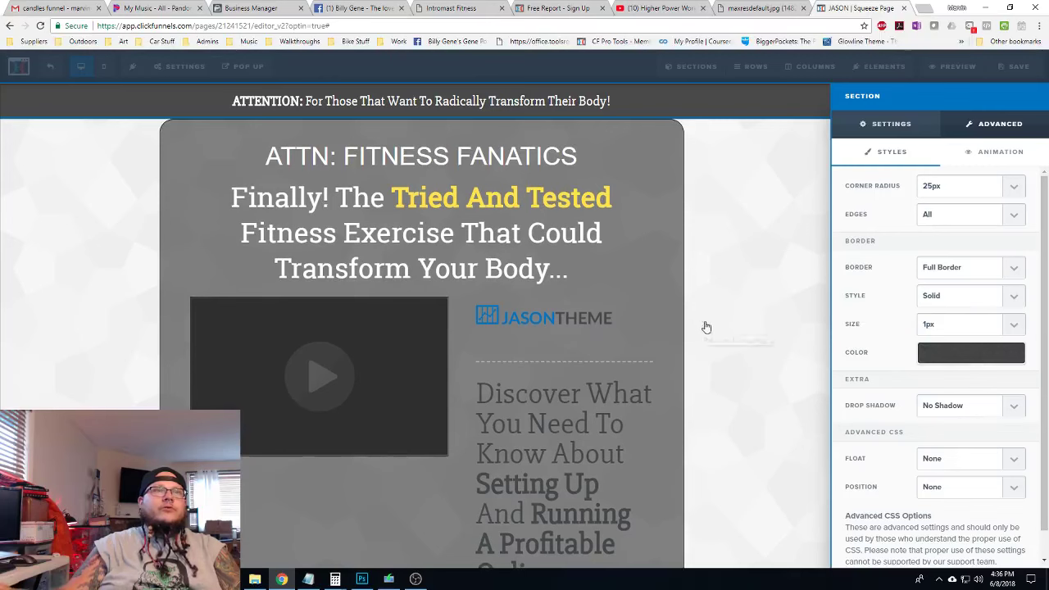
{"action": "left_click", "coordinate": [944, 408]}
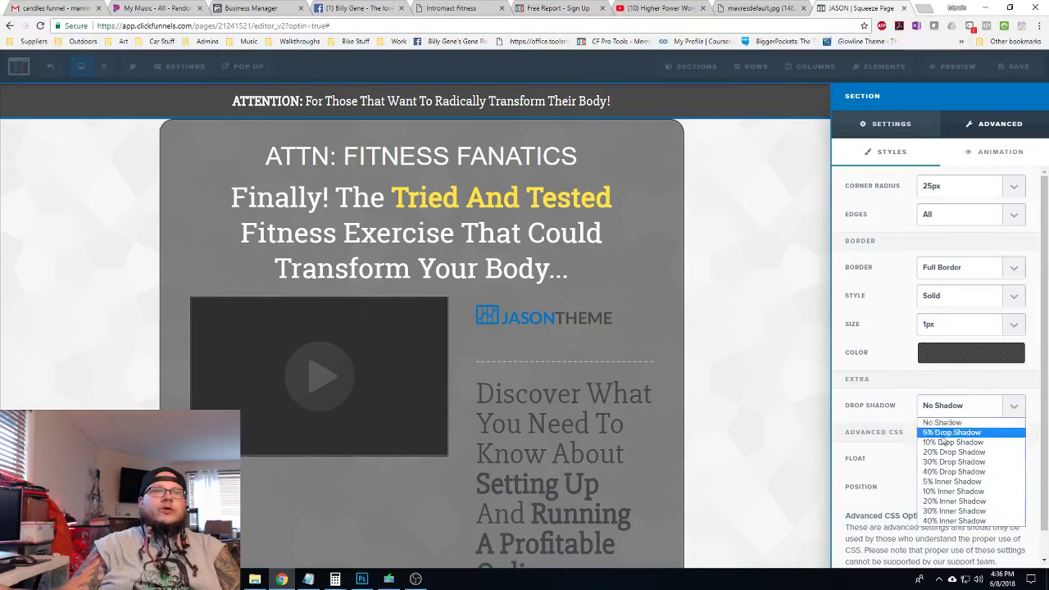
{"action": "left_click", "coordinate": [952, 472]}
Set the section's top margin to 15
{"action": "left_click", "coordinate": [891, 124]}
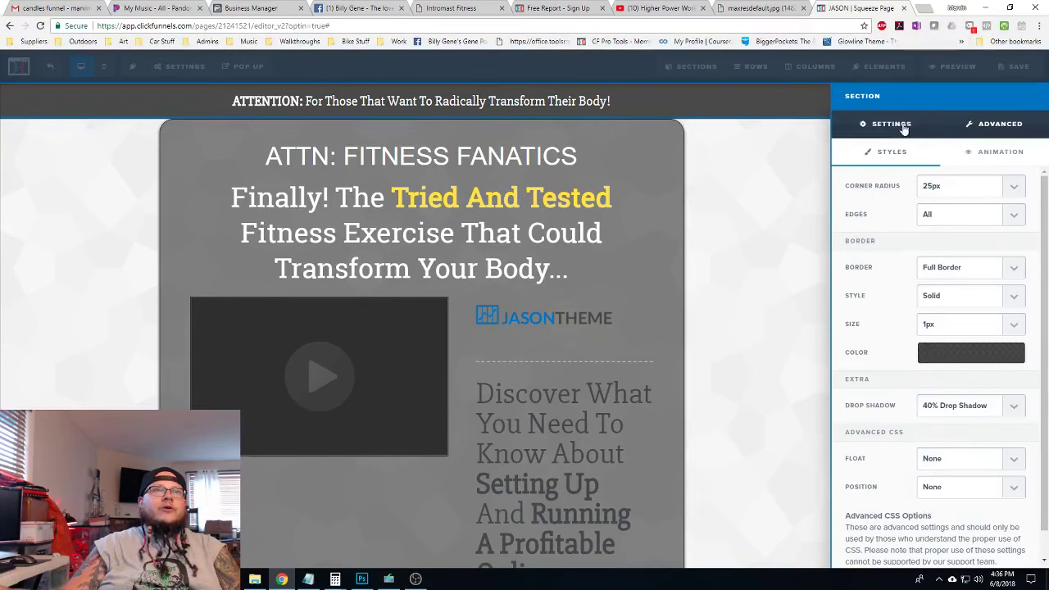
{"action": "left_click_drag", "start_coordinate": [927, 162], "coordinate": [939, 158]}
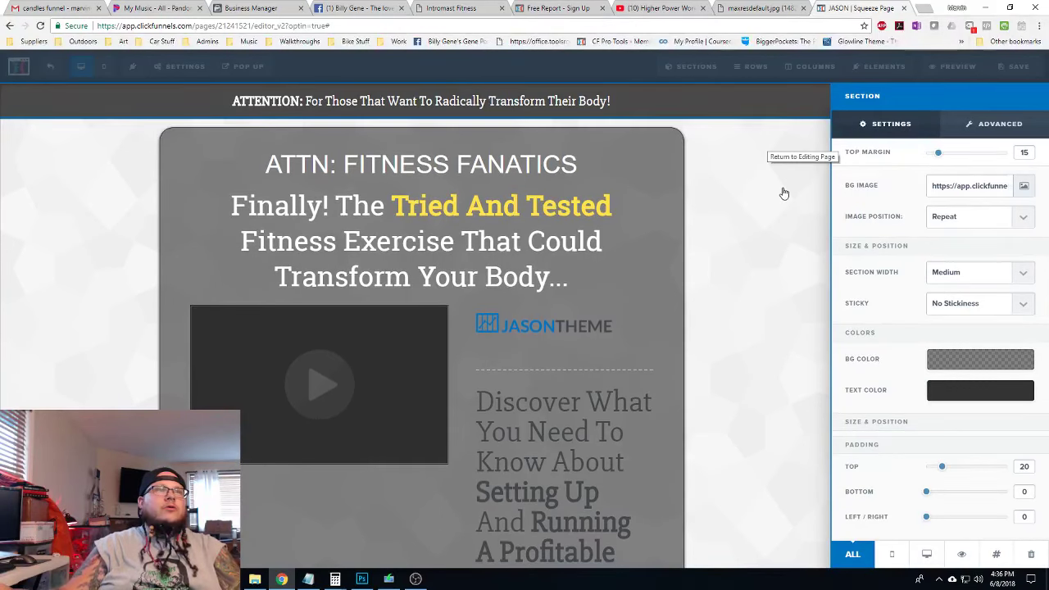
{"action": "left_click", "coordinate": [790, 255]}
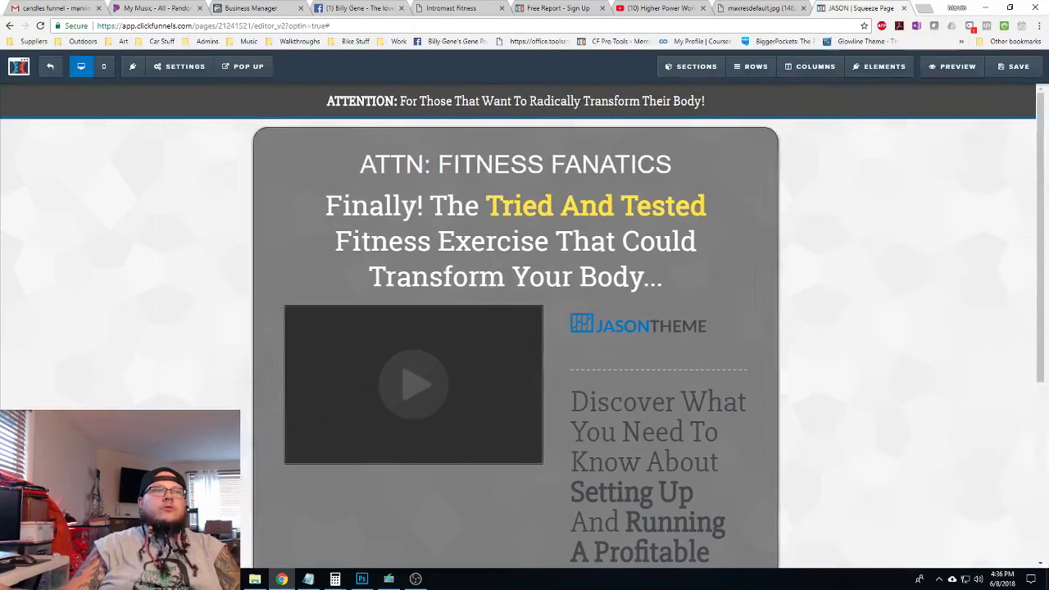
Shrink the headline font size from 50 to 40
{"action": "left_click", "coordinate": [702, 181]}
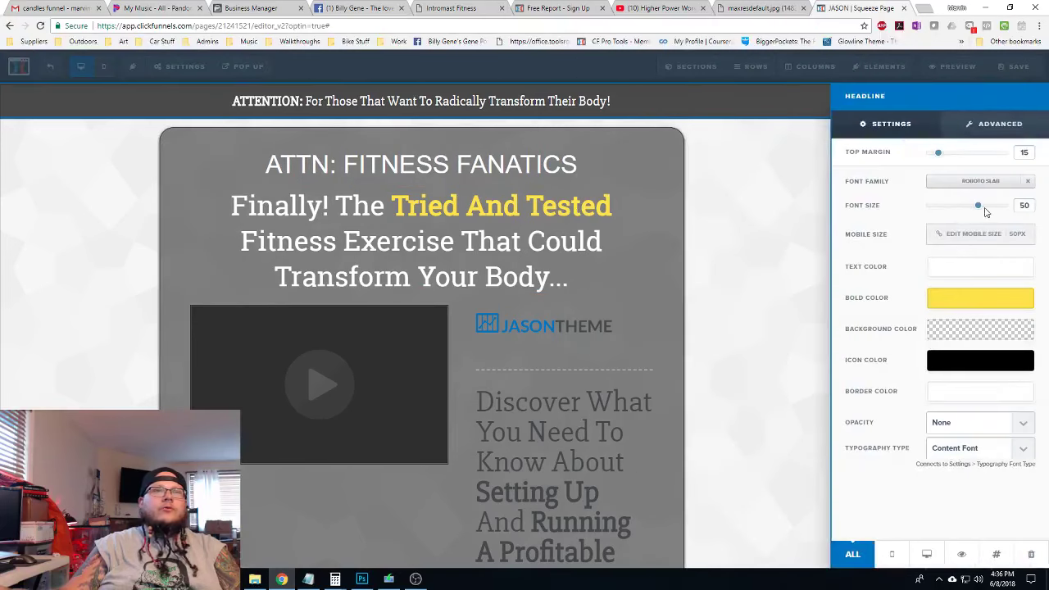
{"action": "left_click_drag", "start_coordinate": [980, 210], "coordinate": [968, 210]}
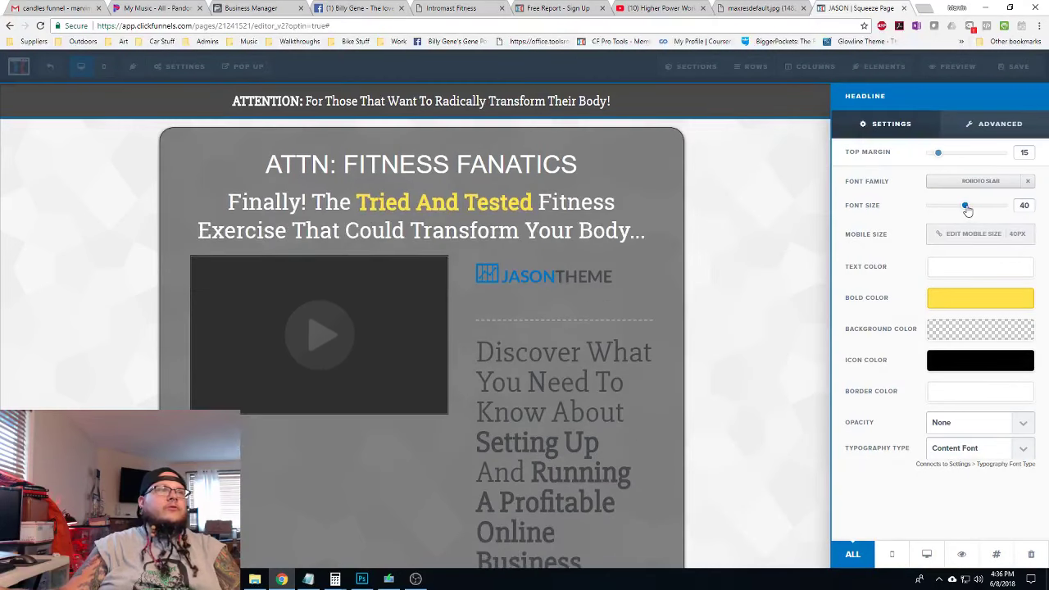
{"action": "left_click", "coordinate": [730, 227]}
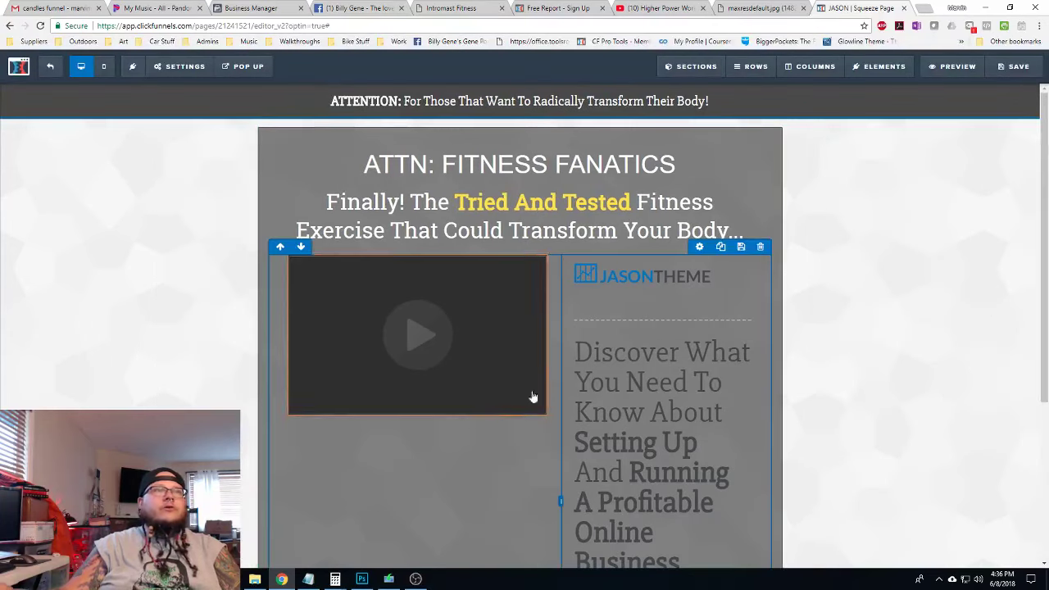
Delete the Discover What text, logo, divider, WHAT'S INSIDE text and YES! button
{"action": "scroll", "coordinate": [546, 374], "scroll_direction": "down", "scroll_amount": 2}
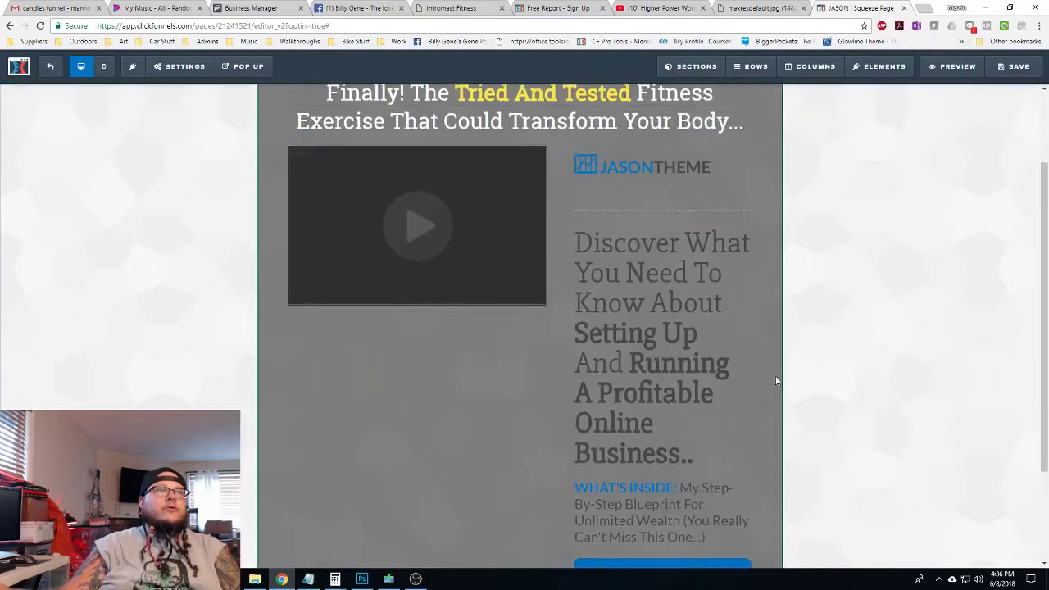
{"action": "scroll", "coordinate": [754, 370], "scroll_direction": "down", "scroll_amount": 2}
{"action": "scroll", "coordinate": [721, 365], "scroll_direction": "up", "scroll_amount": 4}
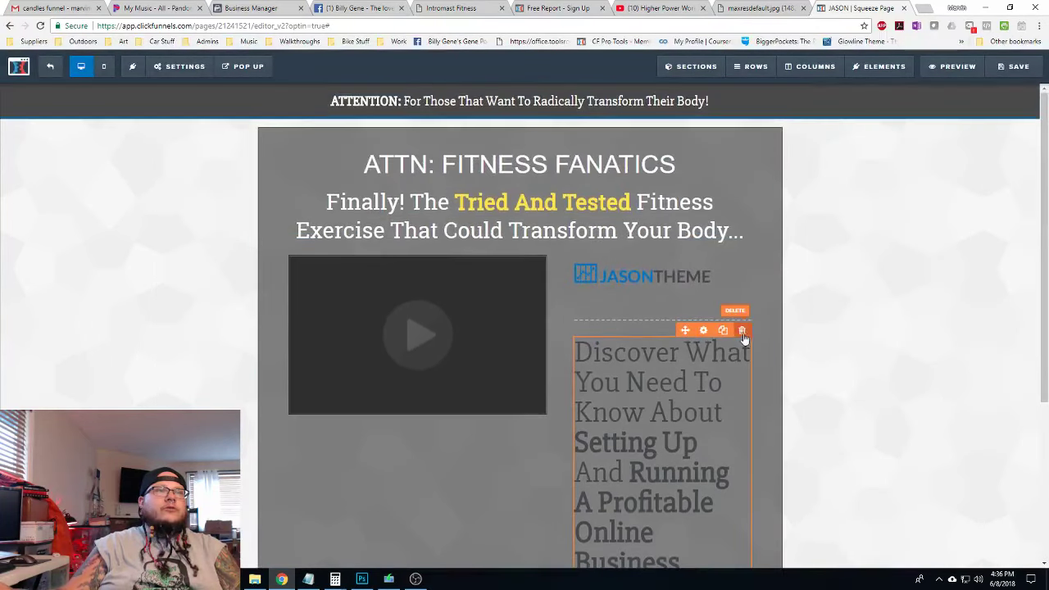
{"action": "left_click", "coordinate": [744, 332]}
{"action": "left_click", "coordinate": [585, 88]}
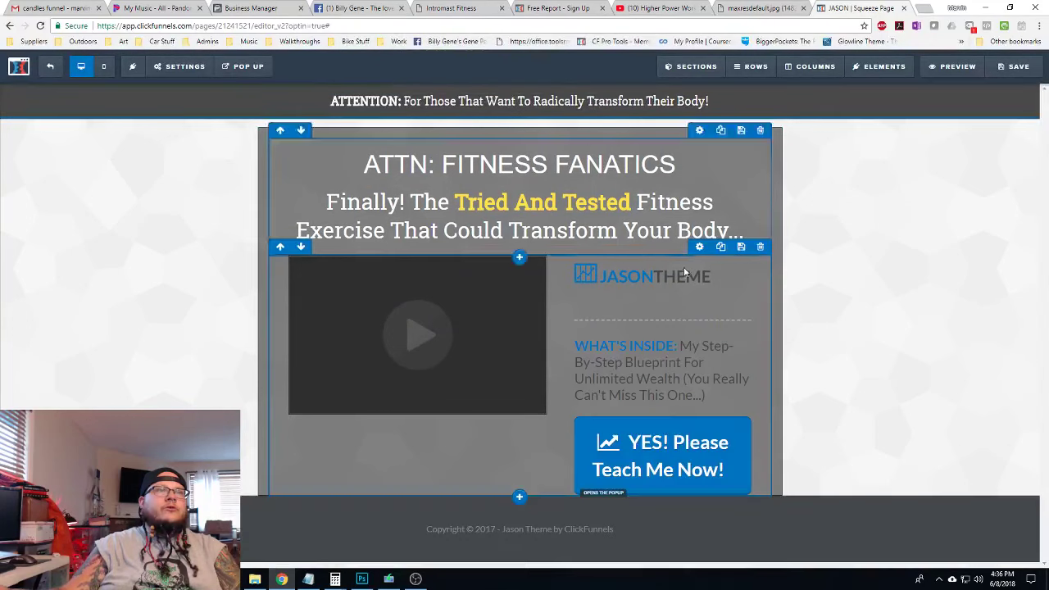
{"action": "left_click", "coordinate": [742, 257]}
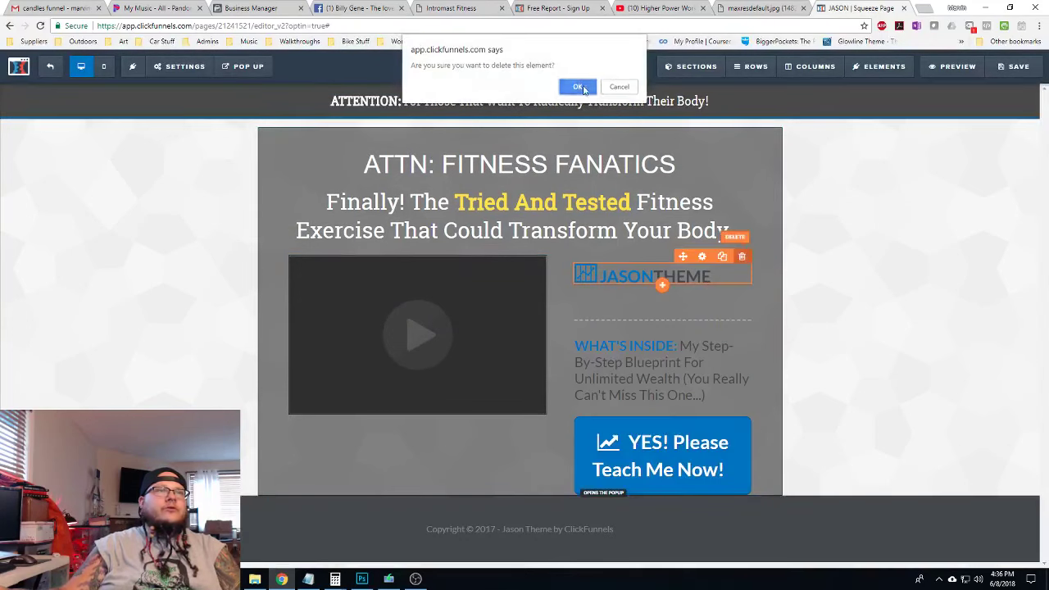
{"action": "left_click", "coordinate": [585, 89]}
{"action": "left_click", "coordinate": [743, 279]}
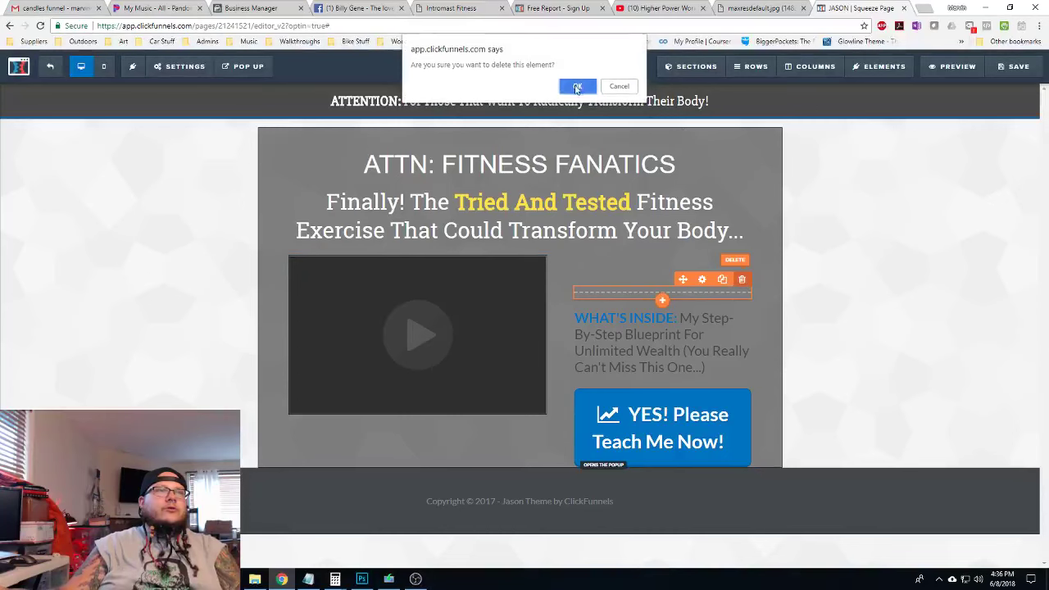
{"action": "left_click", "coordinate": [584, 86]}
{"action": "left_click", "coordinate": [742, 279]}
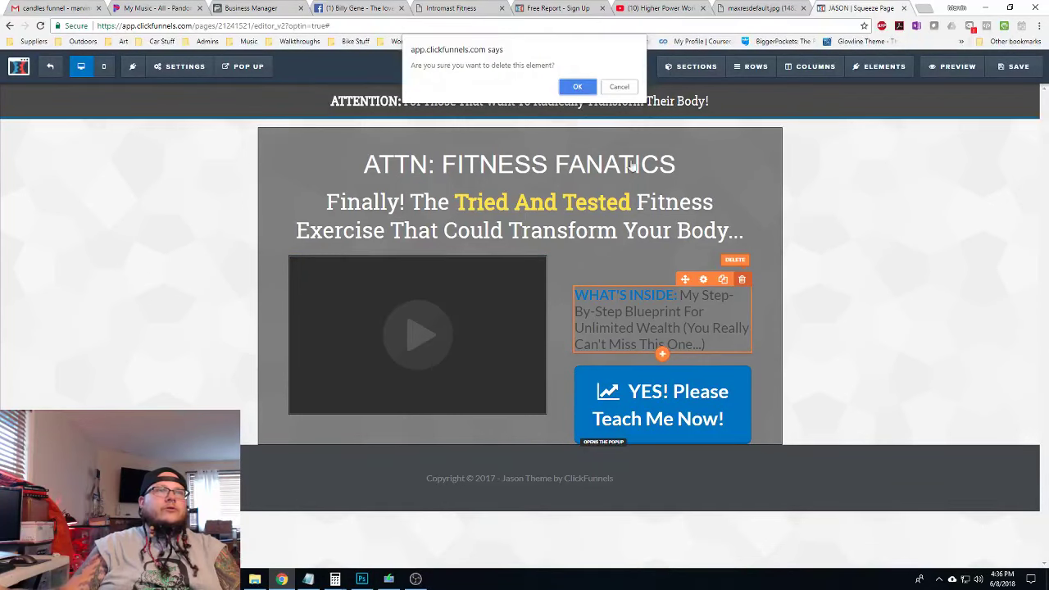
{"action": "left_click", "coordinate": [577, 87]}
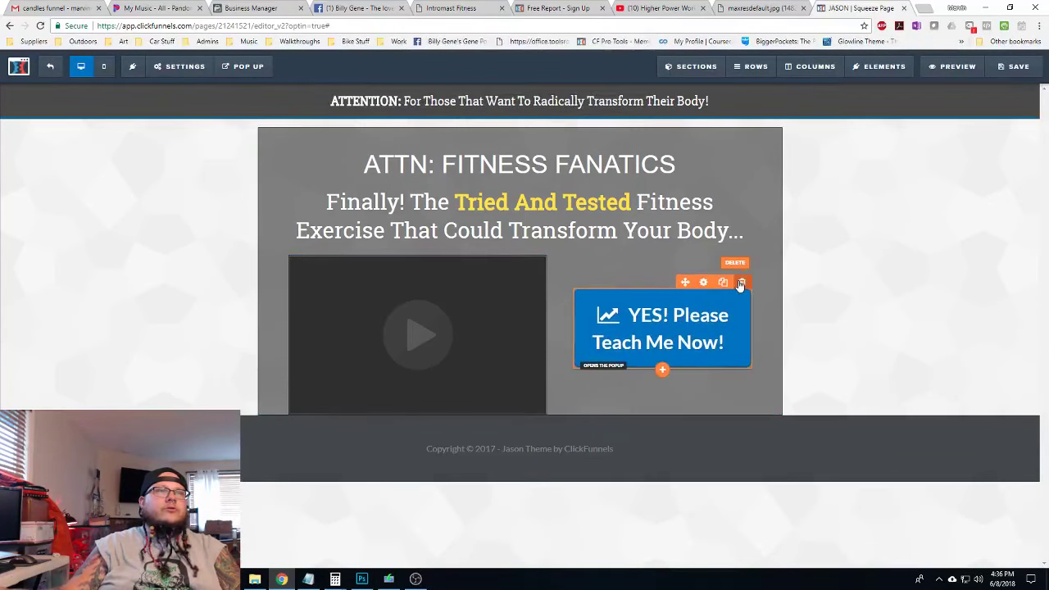
{"action": "left_click", "coordinate": [741, 282]}
{"action": "left_click", "coordinate": [577, 87]}
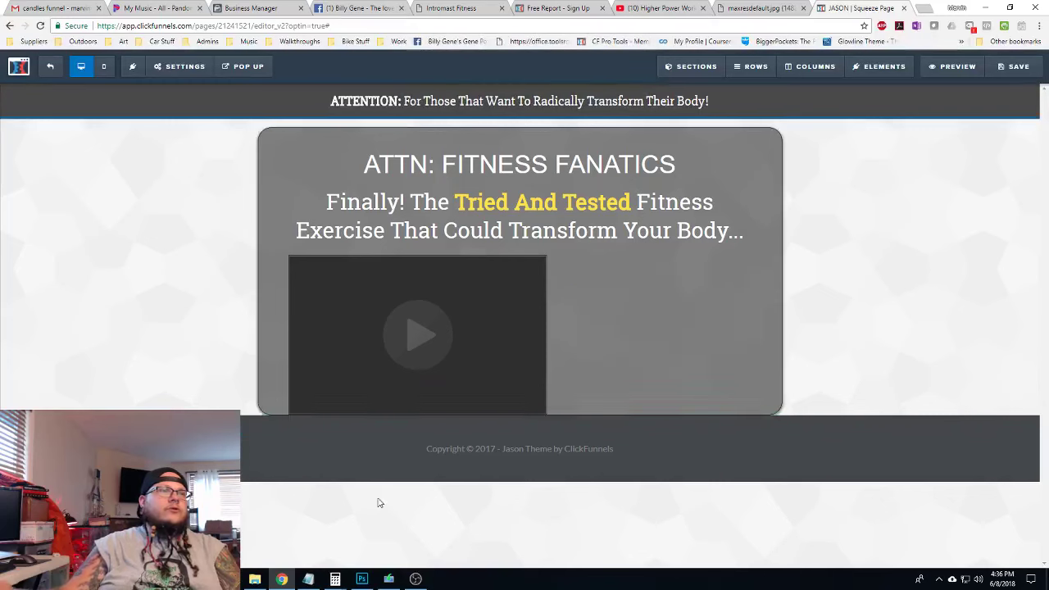
Change the footer to read "Copyright © 2018 - Bar Brothers Affiliate"
{"action": "left_click", "coordinate": [644, 452]}
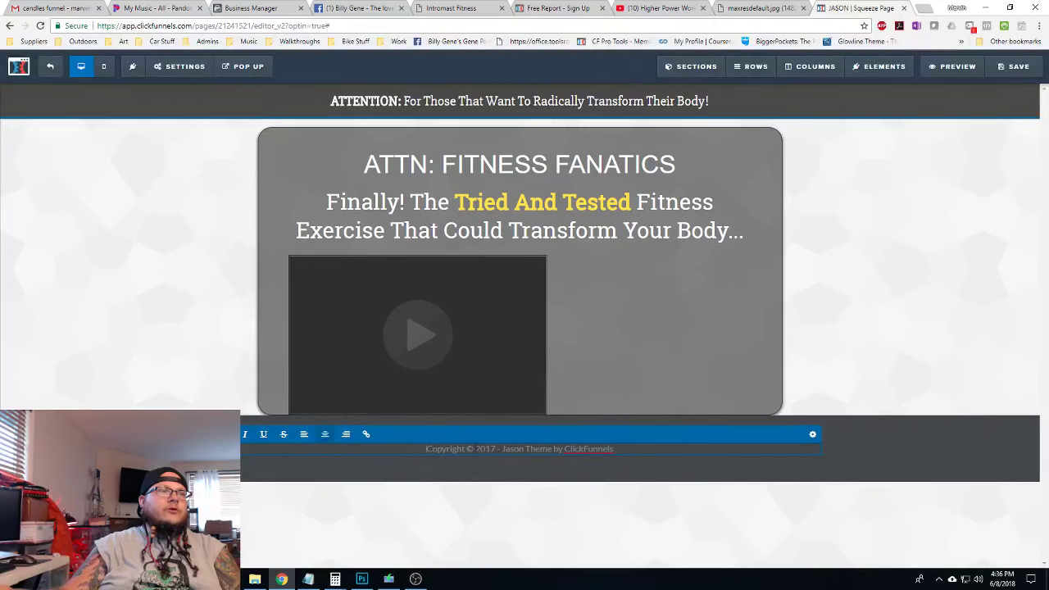
{"action": "type", "text": "20"}
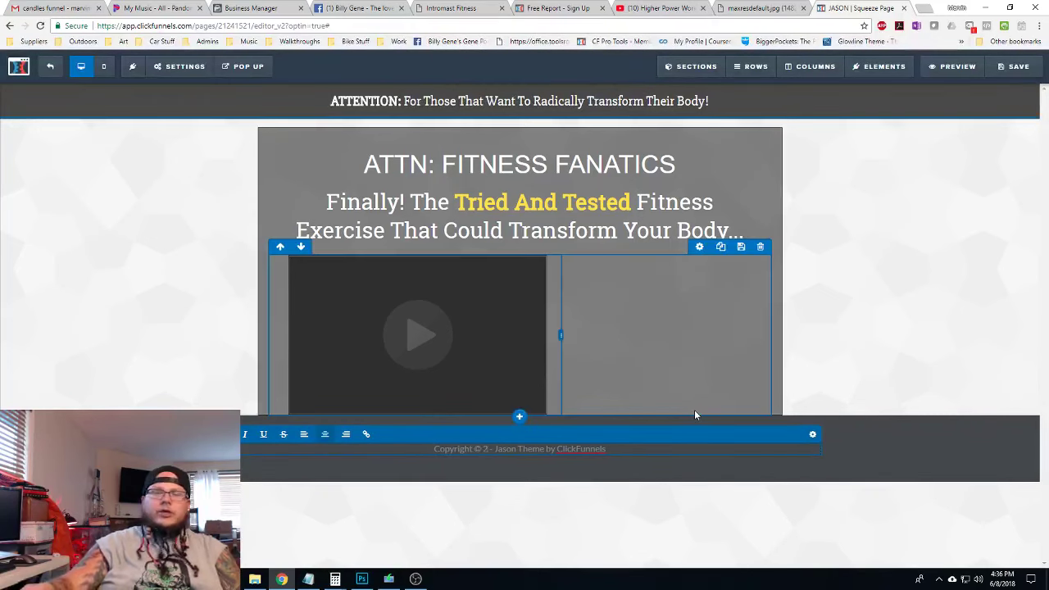
{"action": "type", "text": "18"}
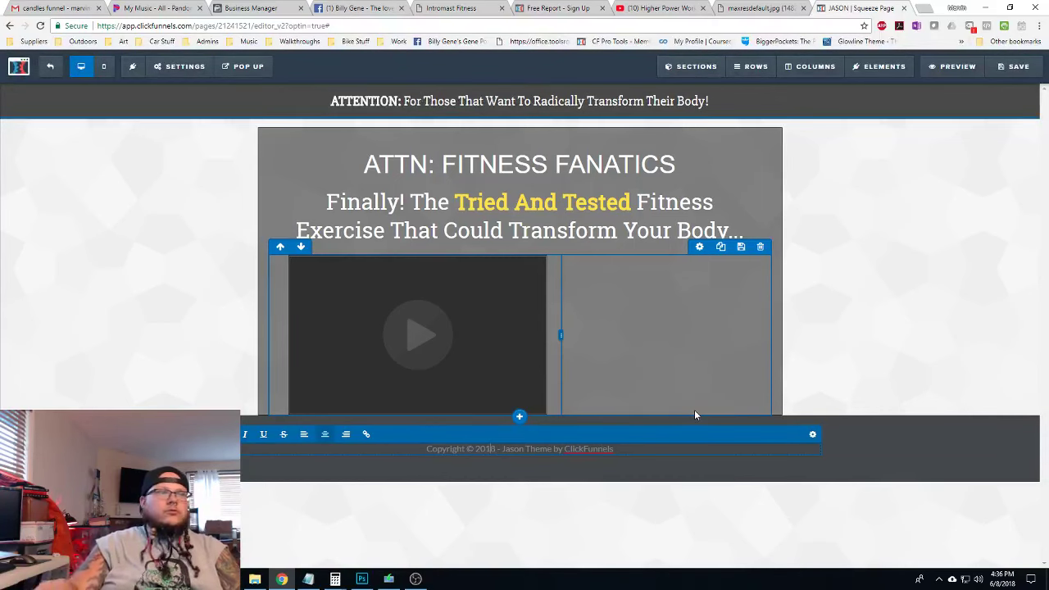
{"action": "key", "text": "shift+End"}
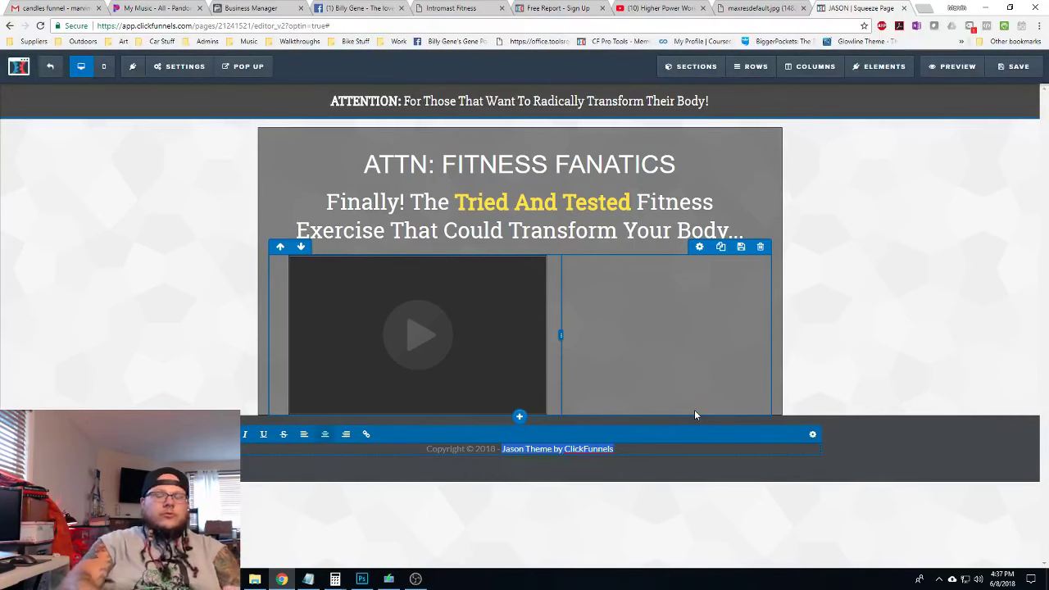
{"action": "type", "text": "Bar B"}
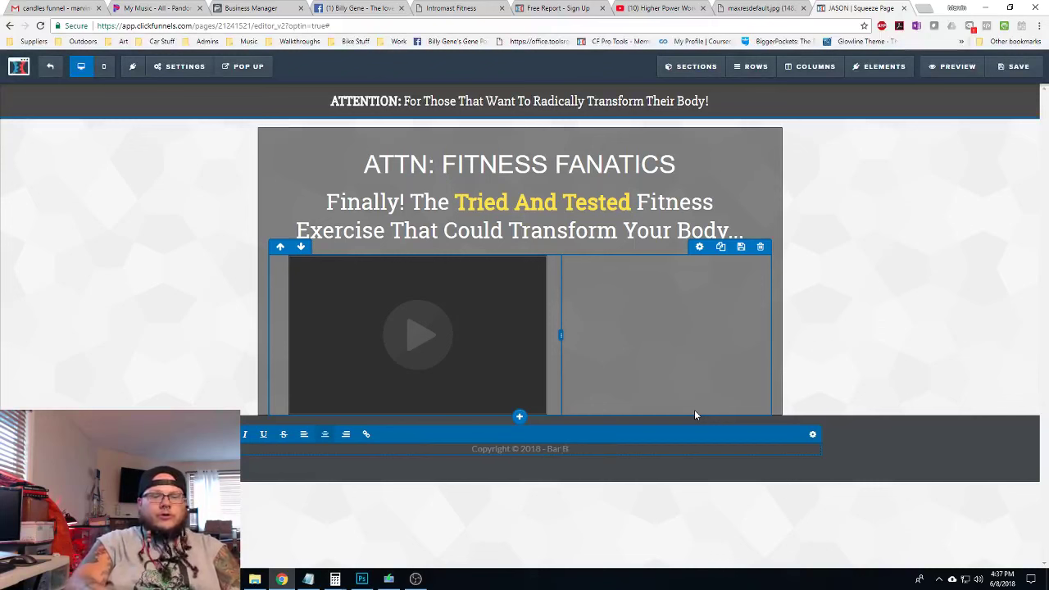
{"action": "type", "text": "rothers"}
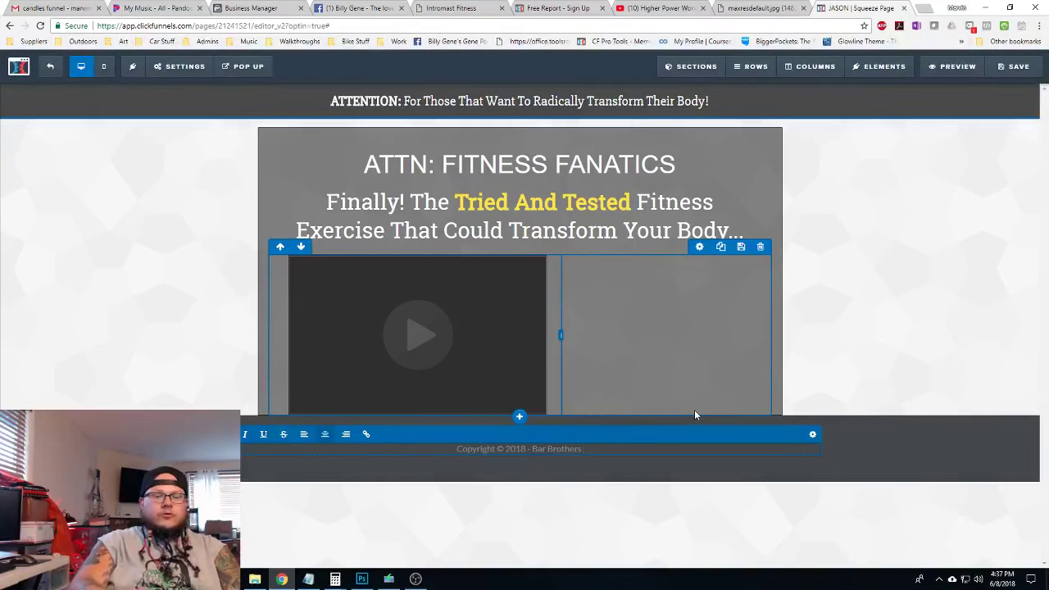
{"action": "type", "text": " Affil"}
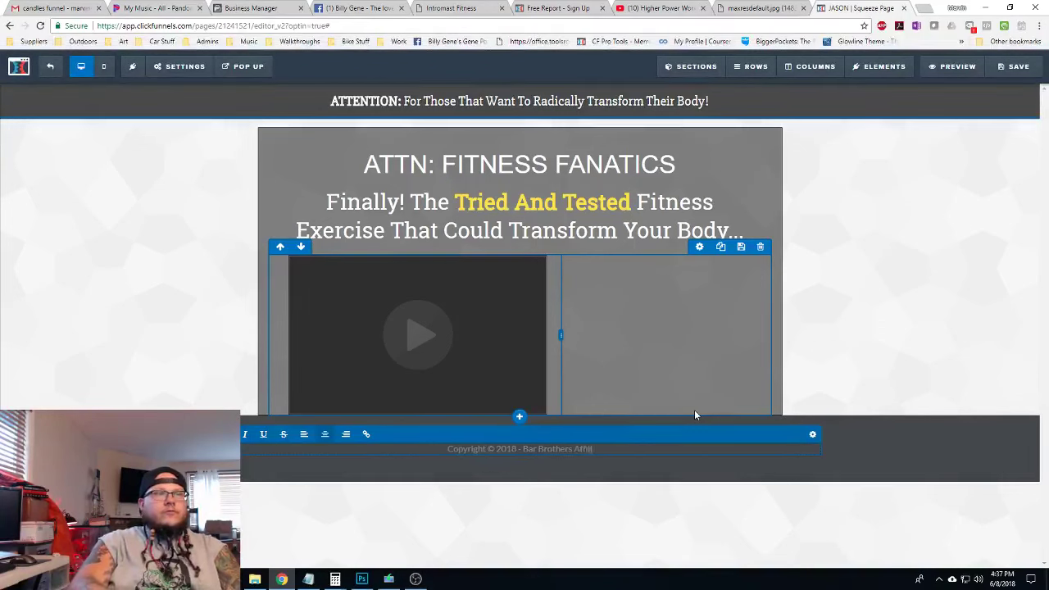
{"action": "type", "text": "iate"}
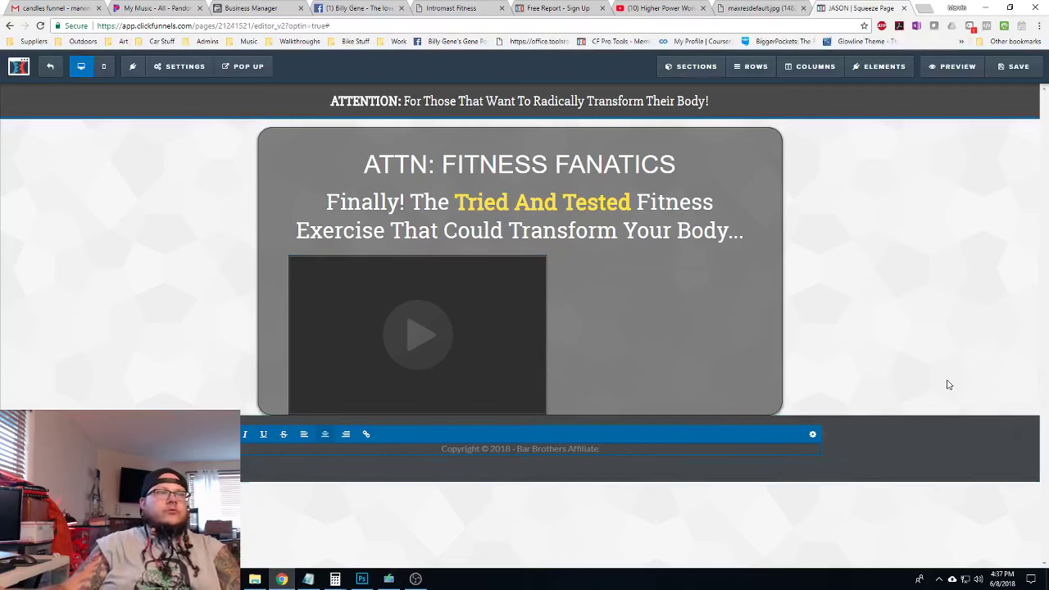
{"action": "left_click", "coordinate": [949, 382]}
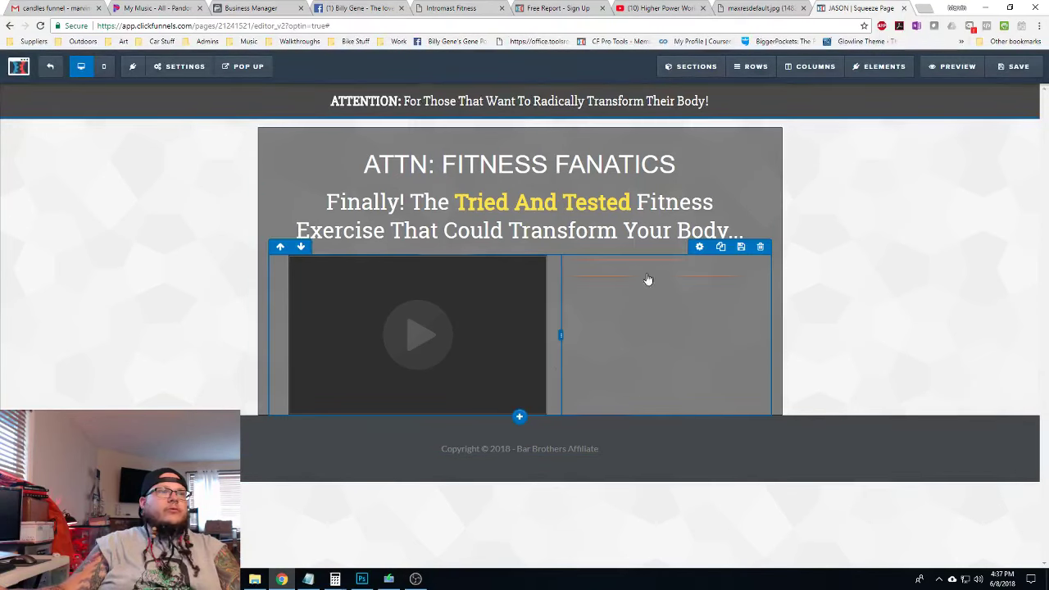
Add a Bullet List element beside the video
{"action": "mouse_move", "coordinate": [883, 70]}
{"action": "left_click", "coordinate": [883, 88]}
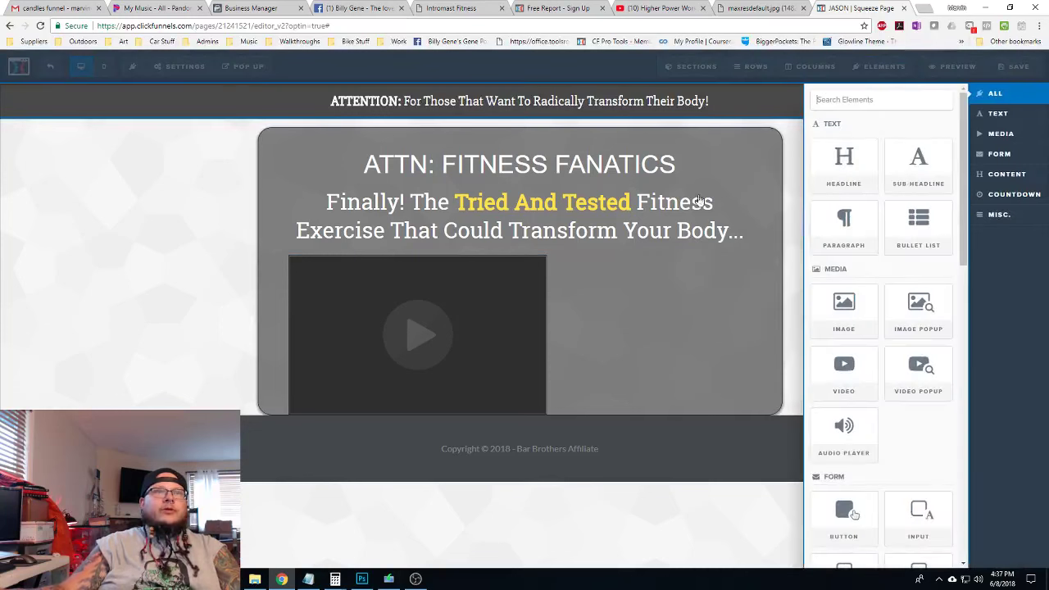
{"action": "scroll", "coordinate": [861, 172], "scroll_direction": "down", "scroll_amount": 2}
{"action": "scroll", "coordinate": [881, 257], "scroll_direction": "up", "scroll_amount": 2}
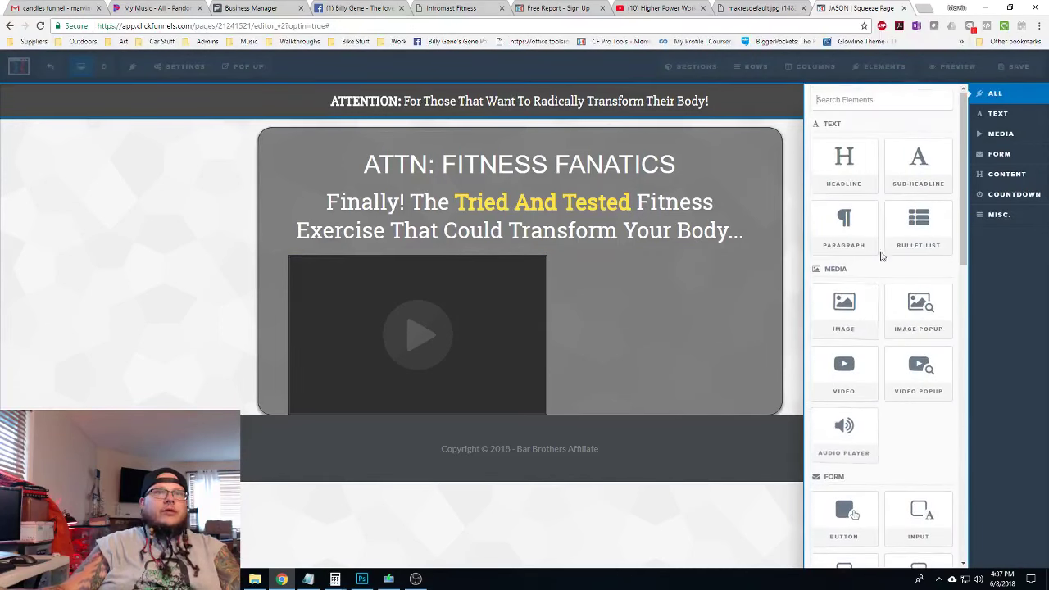
{"action": "mouse_move", "coordinate": [918, 221]}
{"action": "left_mouse_down"}
{"action": "mouse_move", "coordinate": [775, 229]}
{"action": "mouse_move", "coordinate": [645, 291]}
{"action": "mouse_move", "coordinate": [647, 272]}
{"action": "left_mouse_up"}
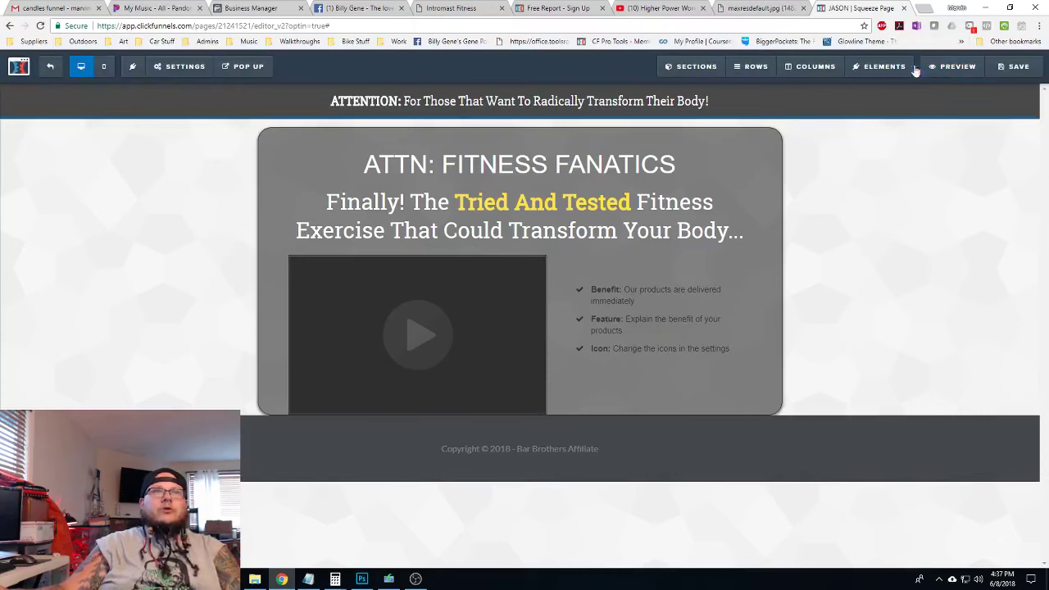
Add an email input field and a Click to Sign Up button below the bullet list
{"action": "mouse_move", "coordinate": [915, 72]}
{"action": "left_click", "coordinate": [882, 98]}
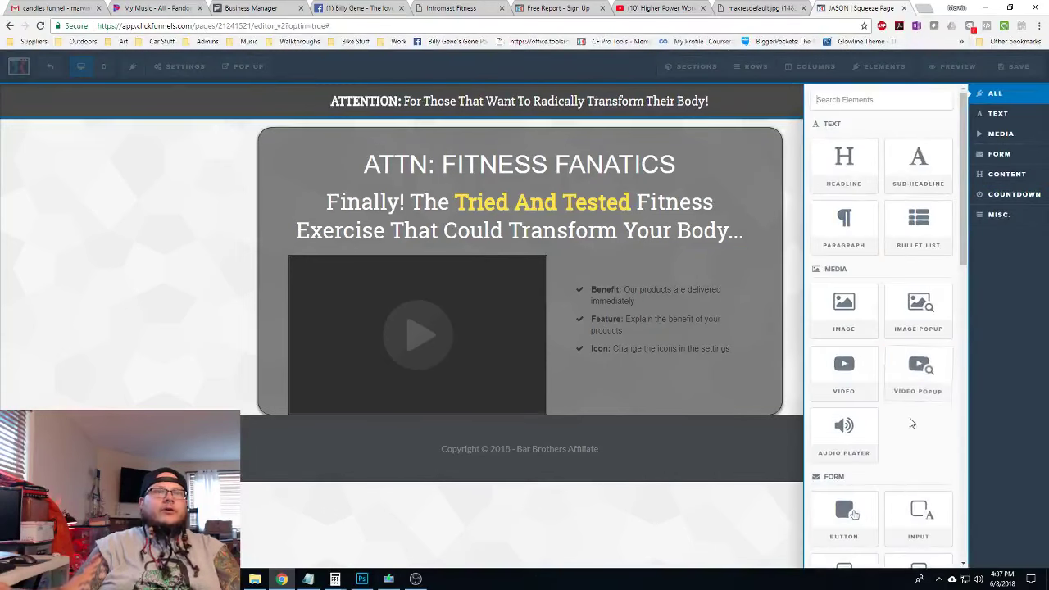
{"action": "scroll", "coordinate": [910, 423], "scroll_direction": "down", "scroll_amount": 3}
{"action": "left_click", "coordinate": [648, 348]}
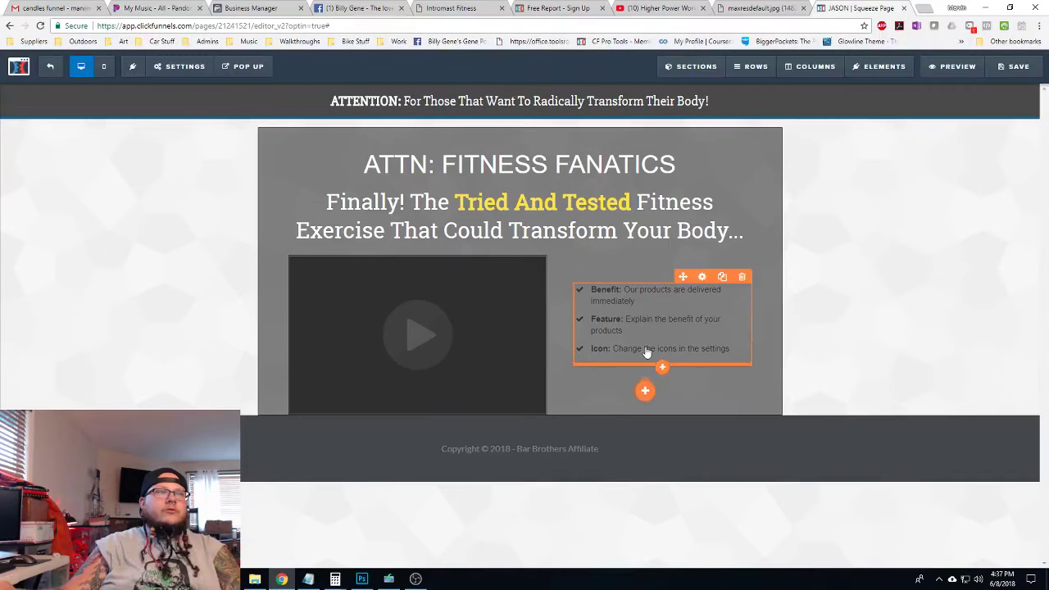
{"action": "mouse_move", "coordinate": [646, 350]}
{"action": "left_mouse_down"}
{"action": "mouse_move", "coordinate": [639, 408]}
{"action": "mouse_move", "coordinate": [641, 350]}
{"action": "left_mouse_up"}
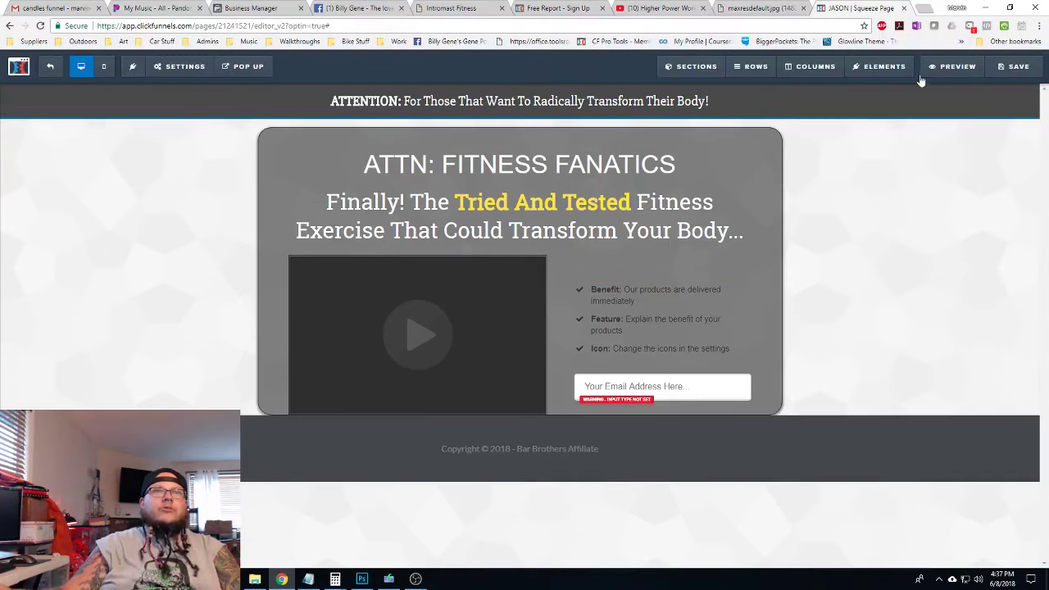
{"action": "mouse_move", "coordinate": [917, 74]}
{"action": "left_click", "coordinate": [881, 88]}
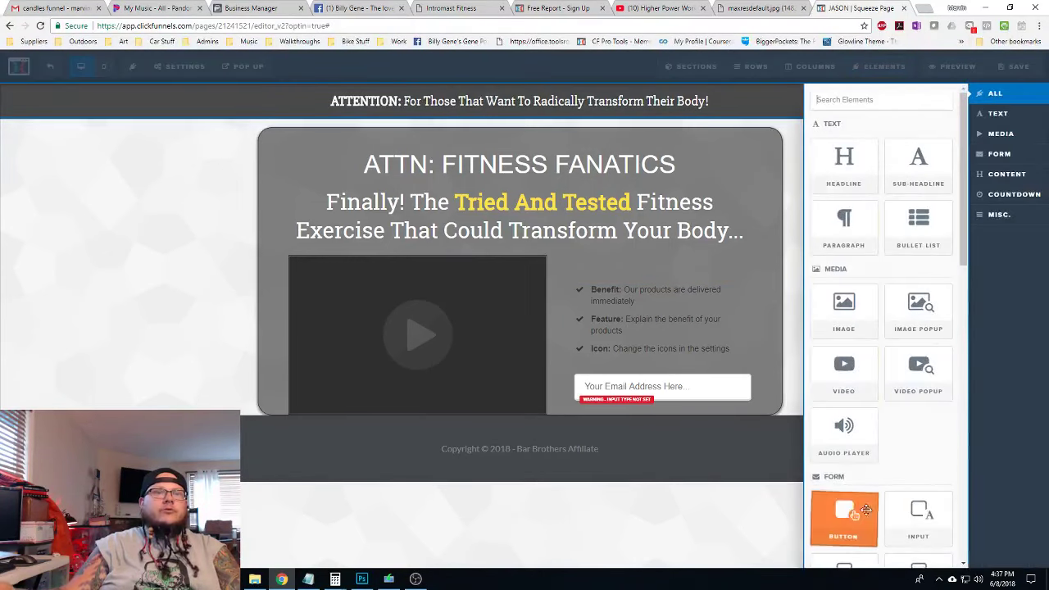
{"action": "left_click_drag", "start_coordinate": [865, 510], "coordinate": [635, 391]}
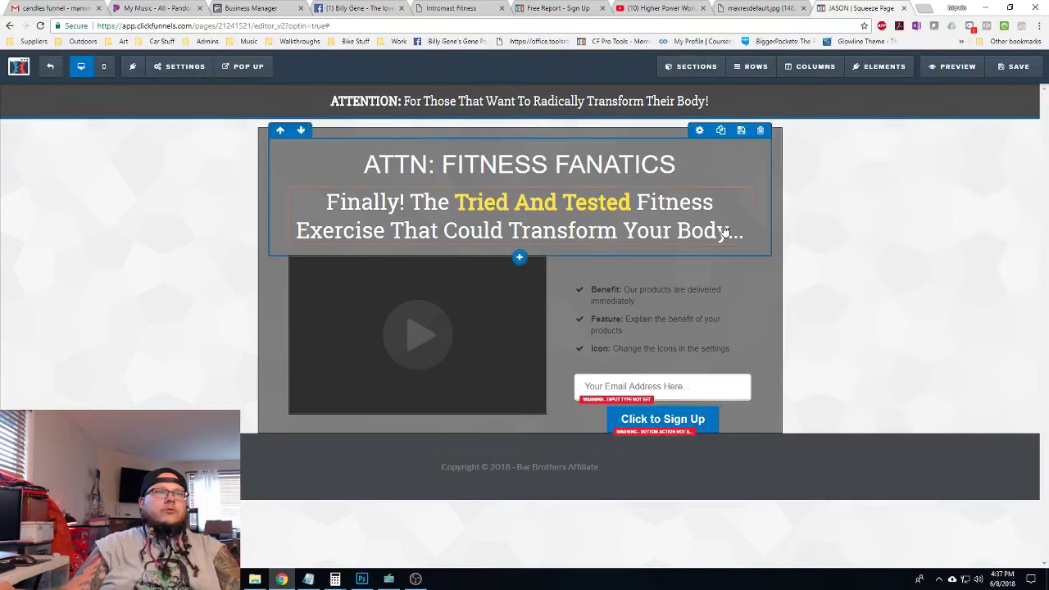
Give the video a top margin and set the content section's bottom padding to 20
{"action": "left_click", "coordinate": [421, 300]}
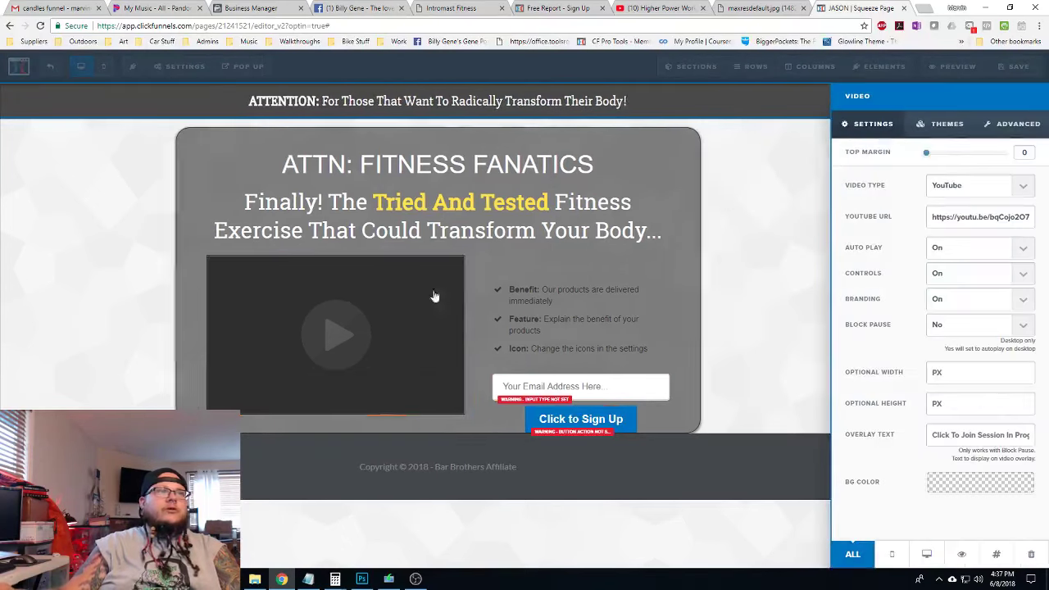
{"action": "left_click_drag", "start_coordinate": [927, 158], "coordinate": [948, 156]}
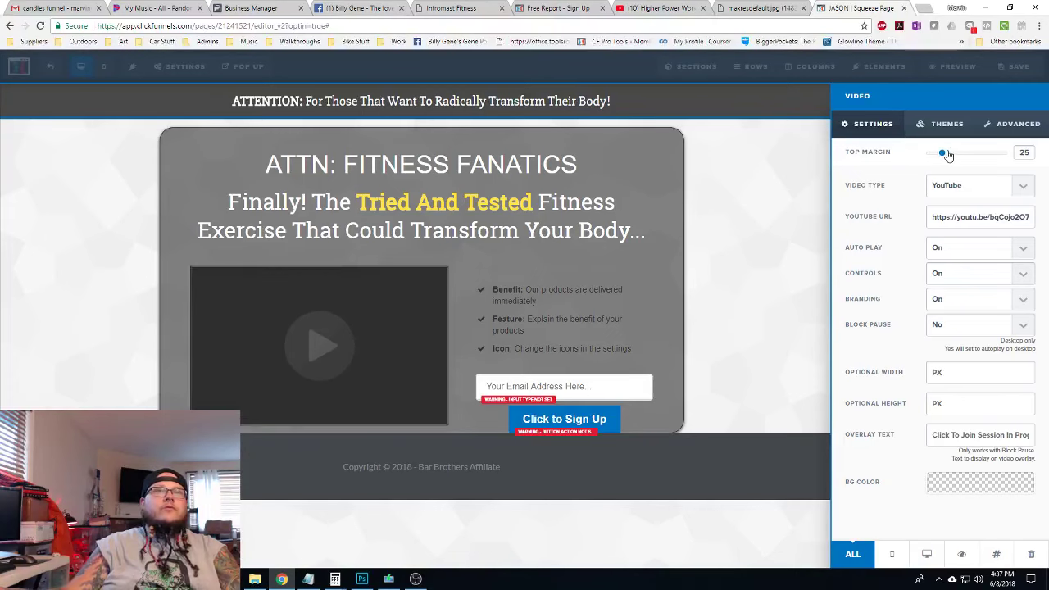
{"action": "left_click", "coordinate": [778, 313]}
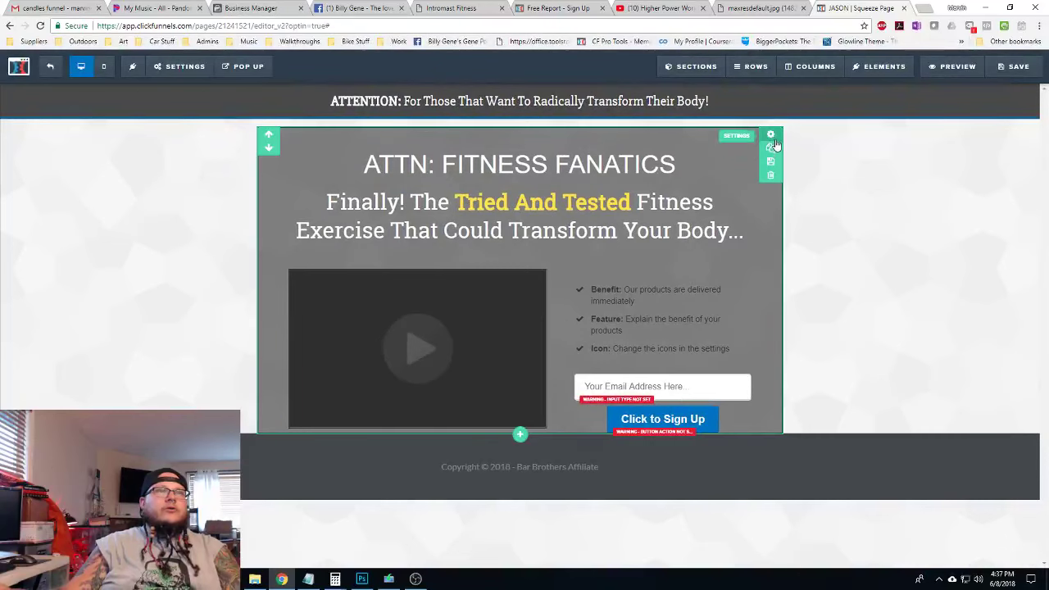
{"action": "left_click", "coordinate": [771, 136]}
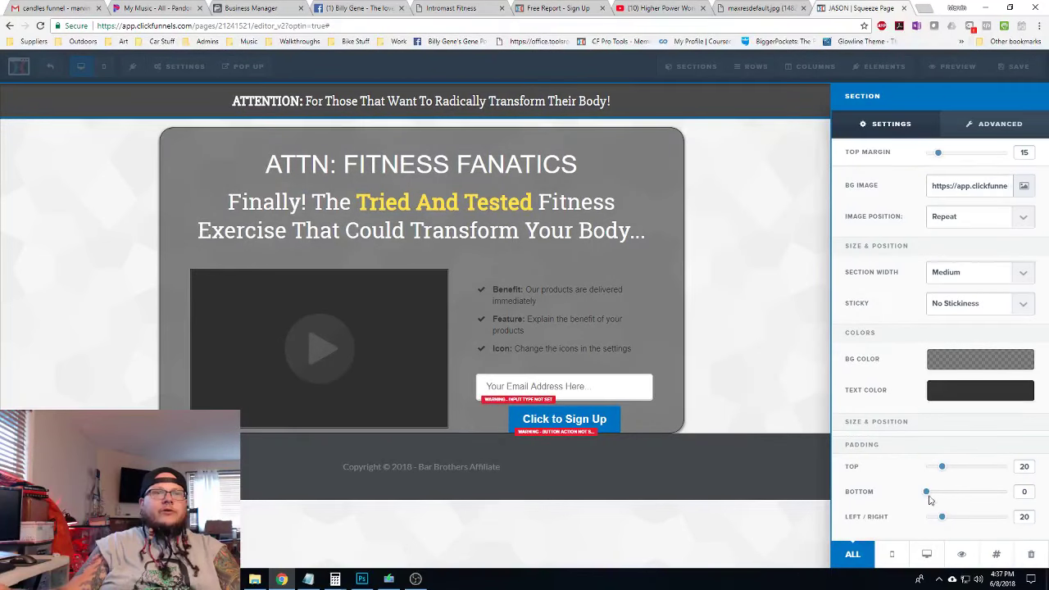
{"action": "left_click_drag", "start_coordinate": [928, 495], "coordinate": [945, 496]}
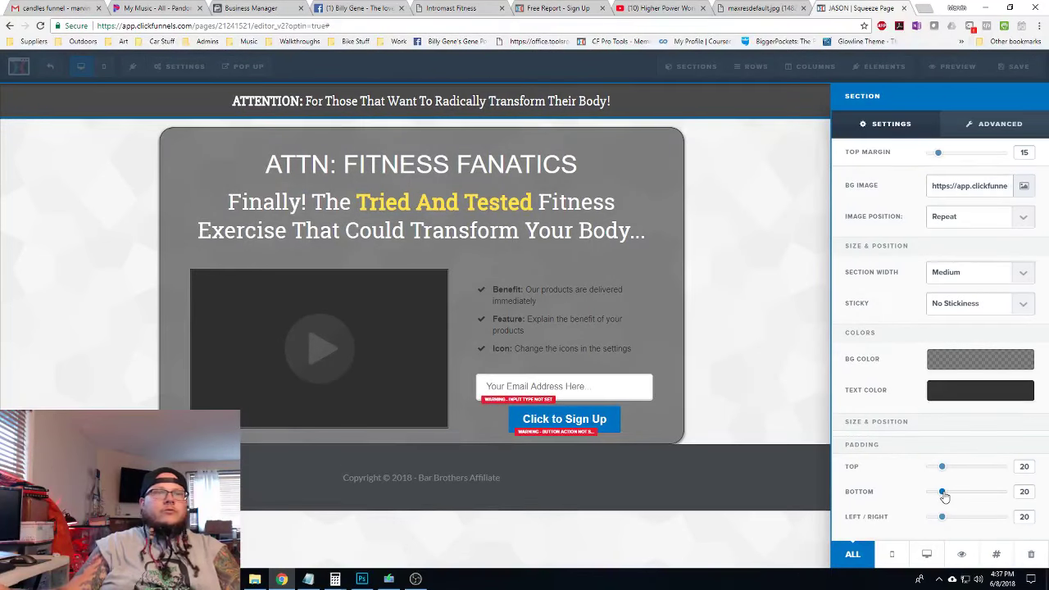
{"action": "left_click", "coordinate": [793, 419]}
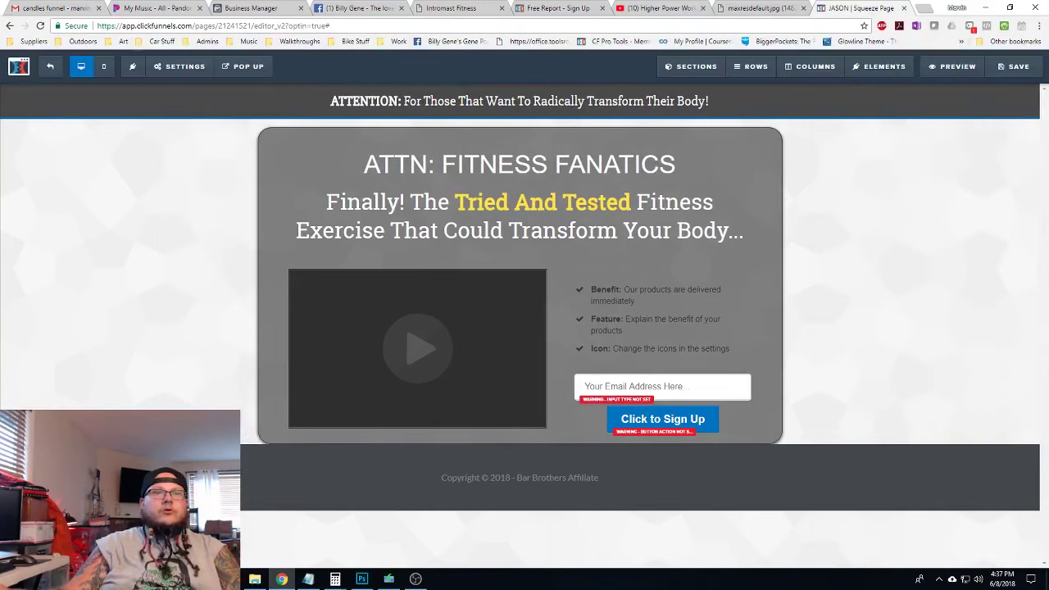
Set the footer section's top margin to 15
{"action": "left_click", "coordinate": [1028, 453]}
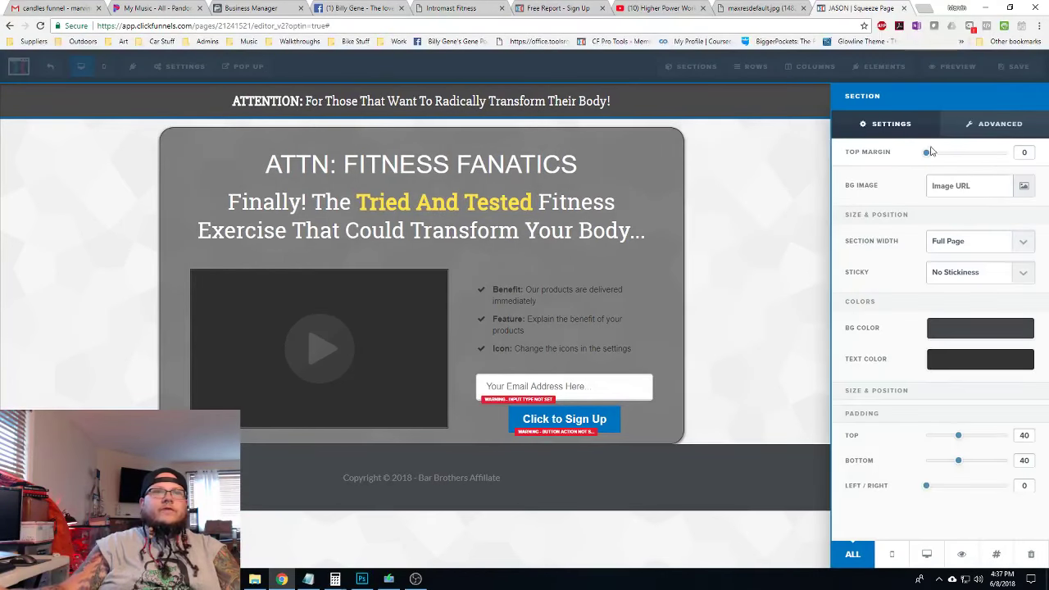
{"action": "left_click_drag", "start_coordinate": [927, 157], "coordinate": [935, 156]}
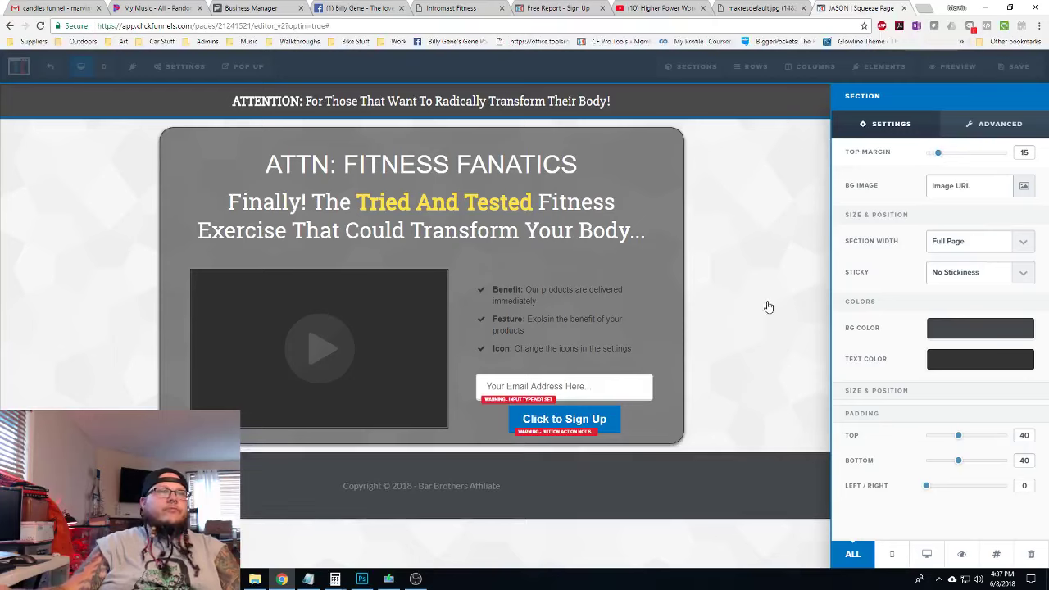
{"action": "left_click", "coordinate": [819, 385]}
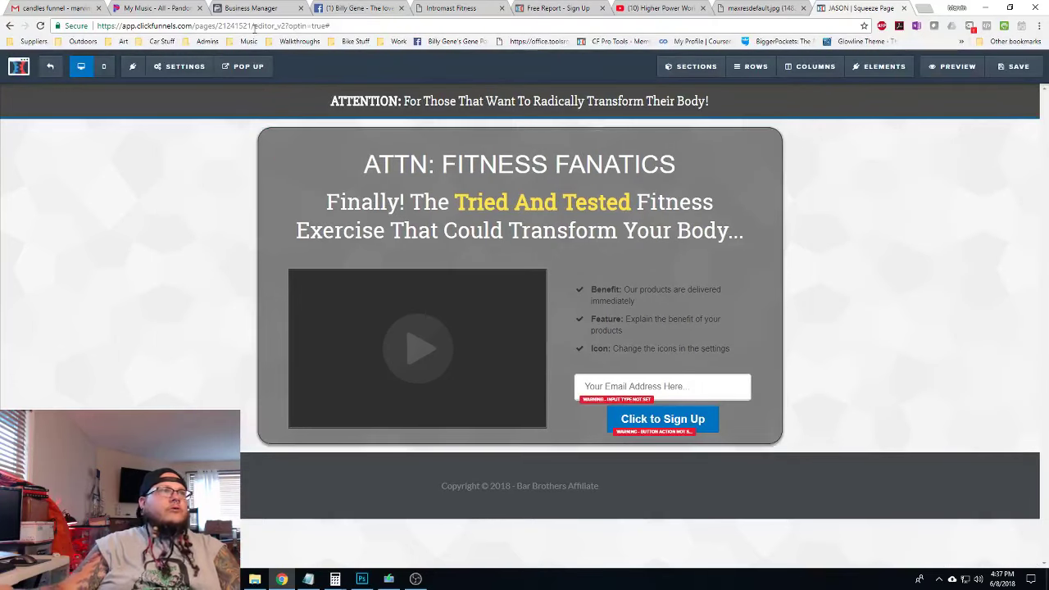
{"action": "left_click", "coordinate": [179, 66]}
Open the page BG Image picker, try uploading from Downloads, then cancel the Open dialog
{"action": "left_click", "coordinate": [189, 175]}
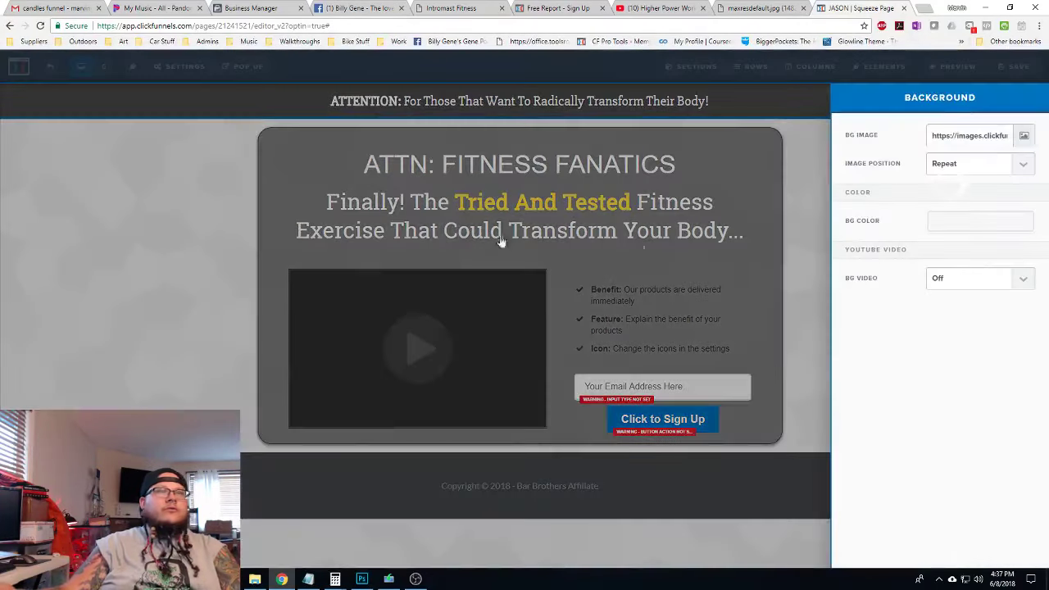
{"action": "left_click", "coordinate": [1021, 139]}
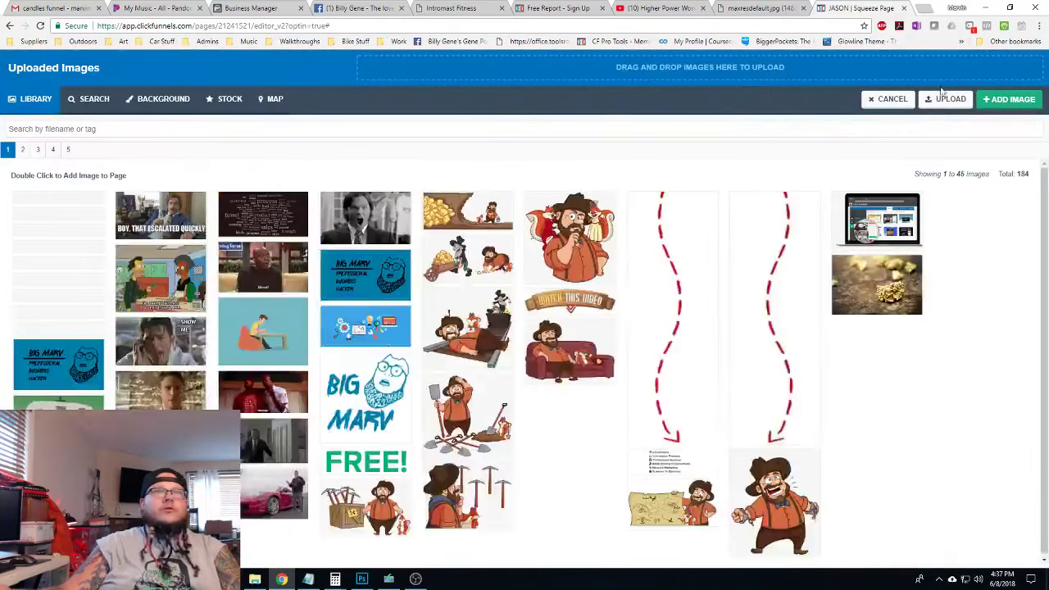
{"action": "left_click", "coordinate": [574, 69]}
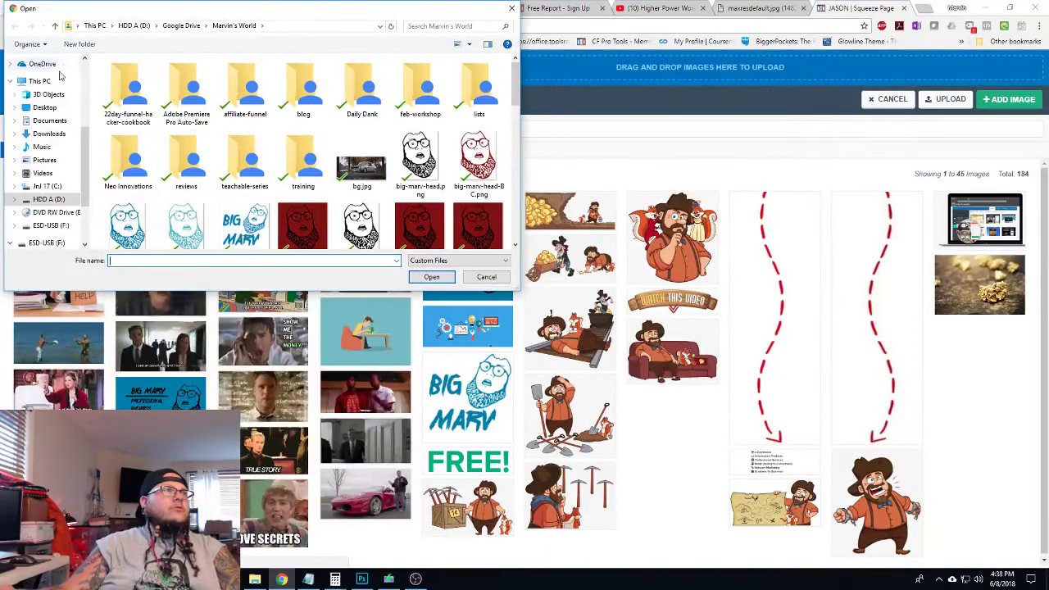
{"action": "left_click", "coordinate": [47, 134]}
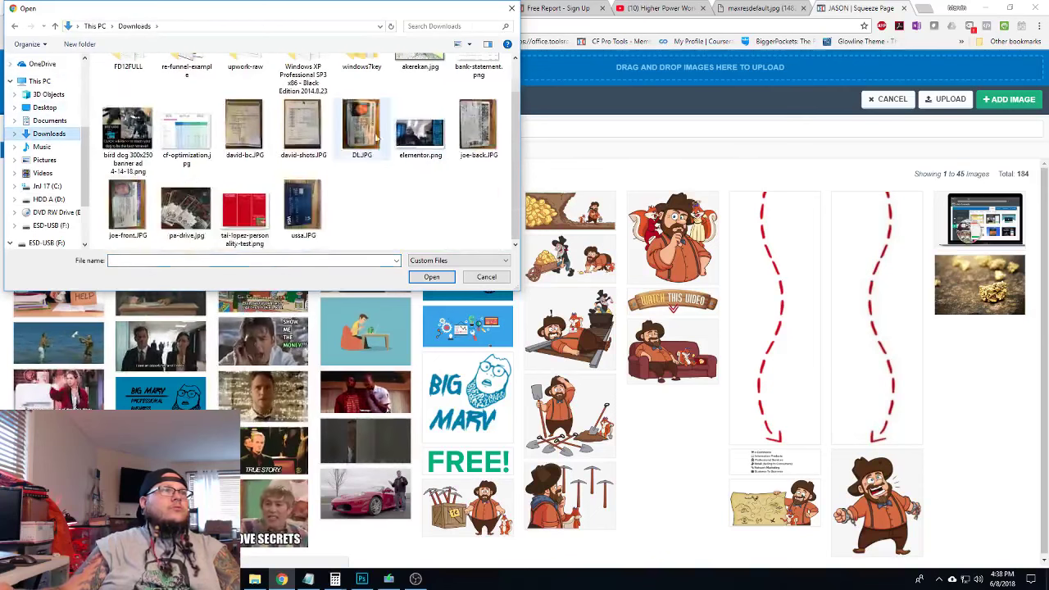
{"action": "left_click", "coordinate": [511, 8]}
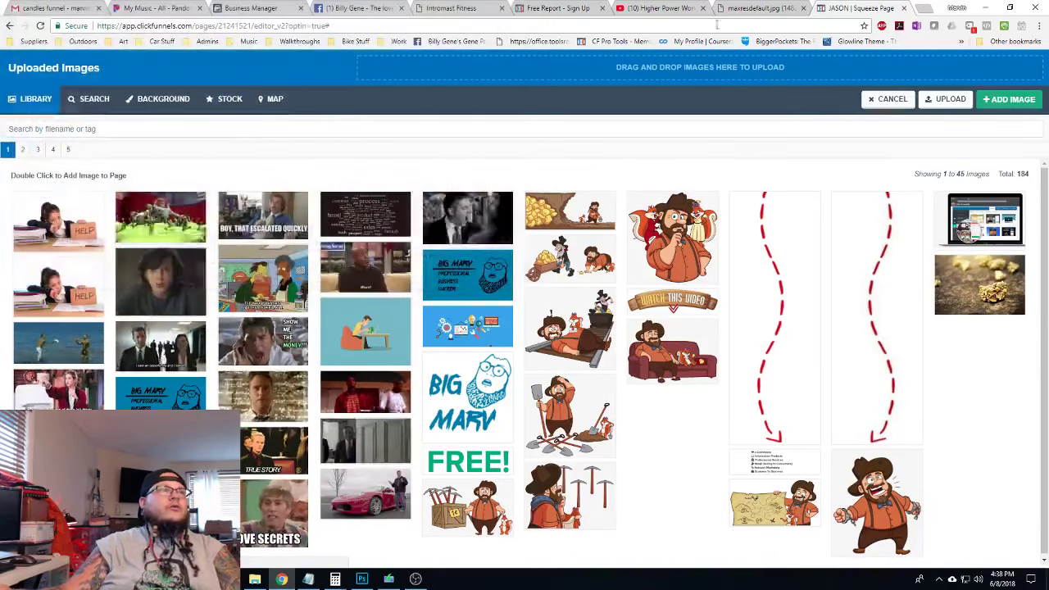
Save the fitness photo via Save image as, browsing to Google Drive > Coffin Studios > Clients
{"action": "left_click", "coordinate": [756, 8]}
{"action": "right_click", "coordinate": [601, 254]}
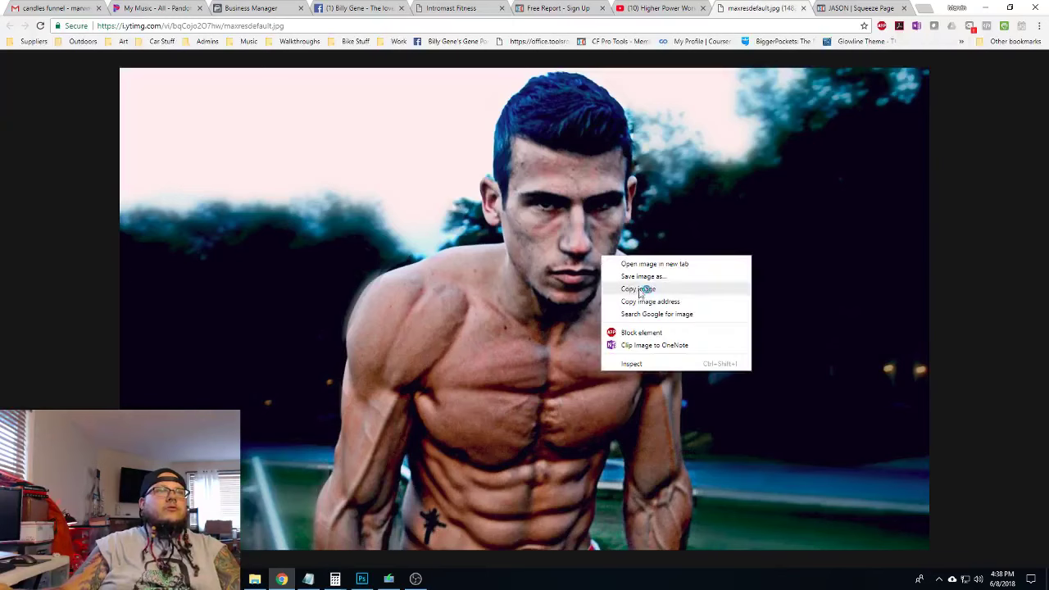
{"action": "left_click", "coordinate": [656, 276]}
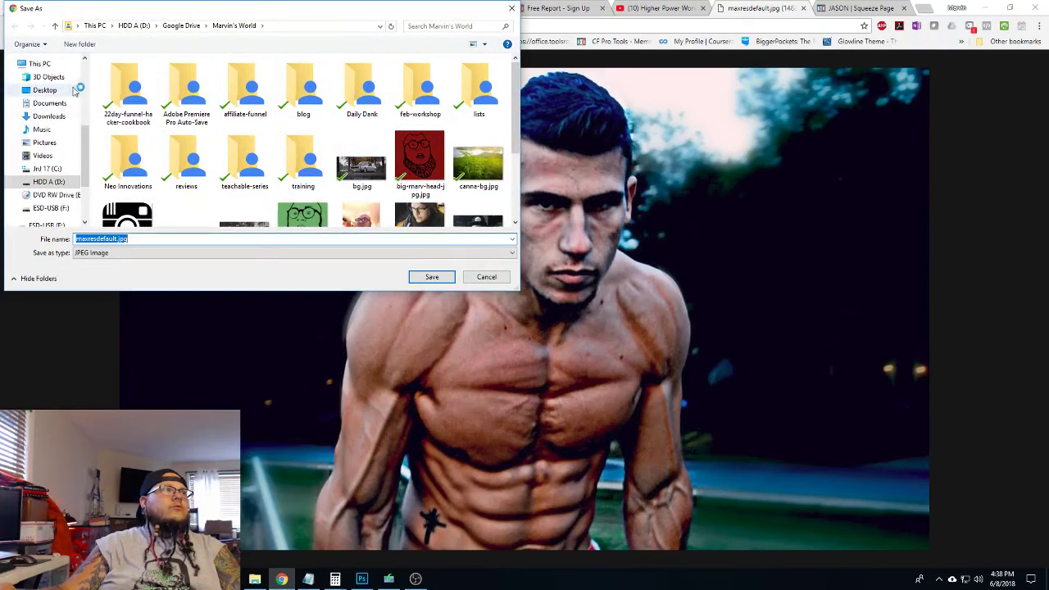
{"action": "scroll", "coordinate": [70, 86], "scroll_direction": "up", "scroll_amount": 3}
{"action": "scroll", "coordinate": [57, 78], "scroll_direction": "up", "scroll_amount": 3}
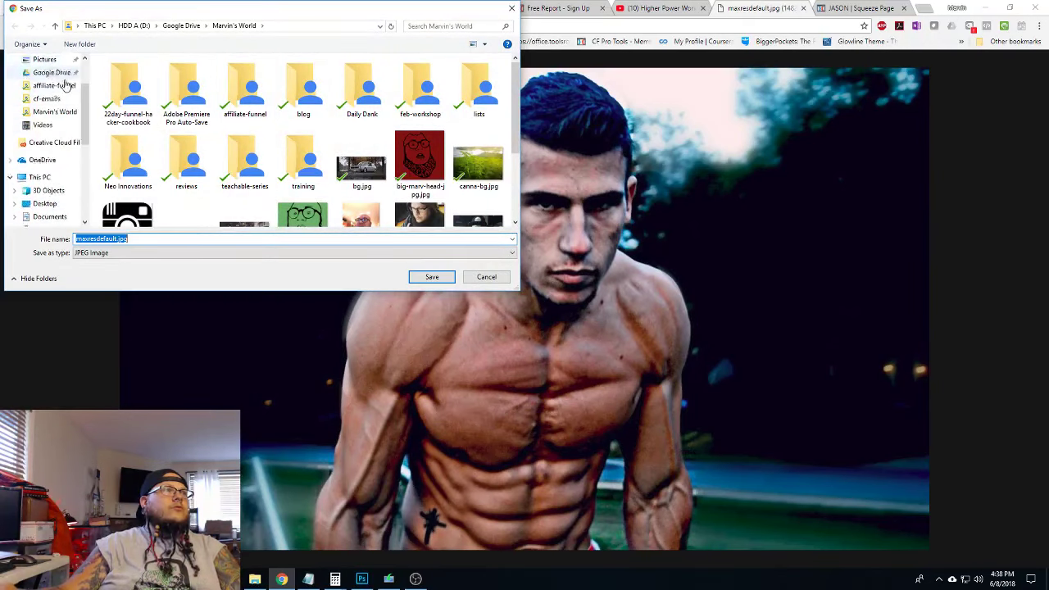
{"action": "left_click", "coordinate": [55, 134]}
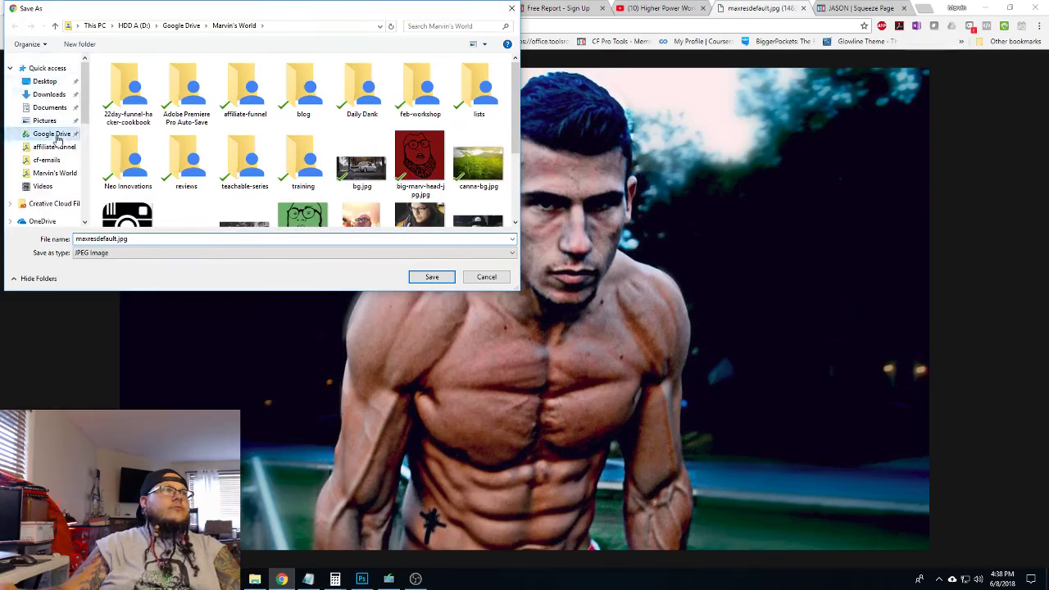
{"action": "double_click", "coordinate": [193, 85]}
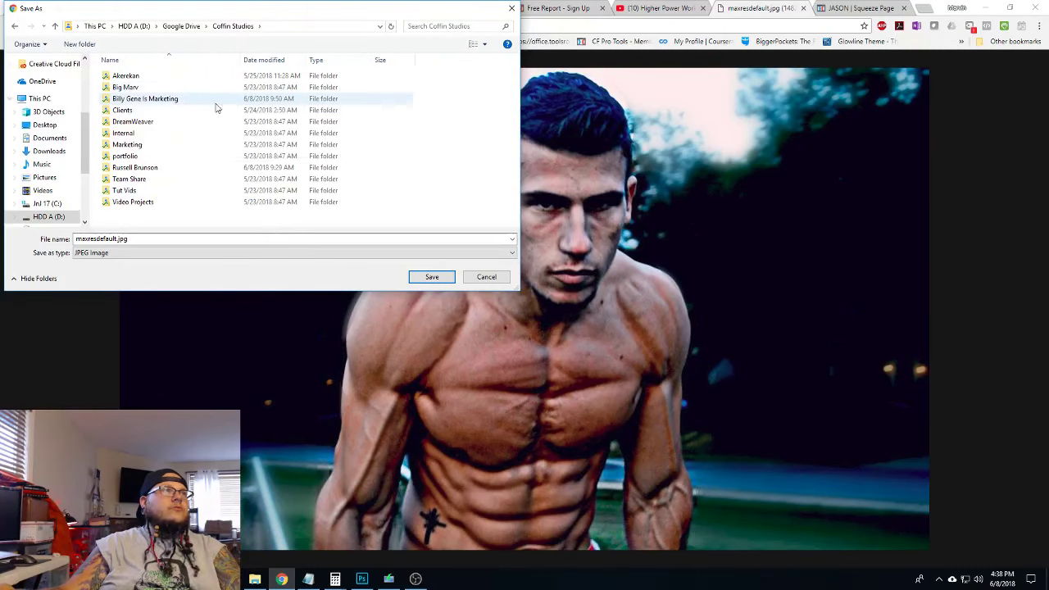
{"action": "double_click", "coordinate": [156, 110]}
Create a new client folder inside the Clients folder
{"action": "scroll", "coordinate": [184, 115], "scroll_direction": "down", "scroll_amount": 1}
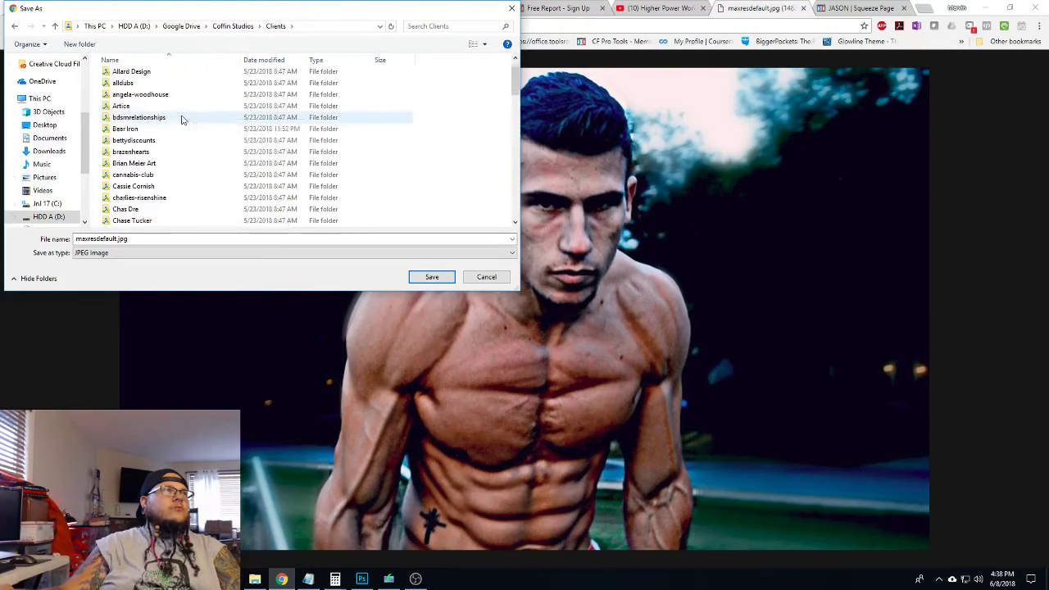
{"action": "scroll", "coordinate": [184, 164], "scroll_direction": "up", "scroll_amount": 1}
{"action": "scroll", "coordinate": [191, 146], "scroll_direction": "down", "scroll_amount": 5}
{"action": "scroll", "coordinate": [192, 146], "scroll_direction": "down", "scroll_amount": 3}
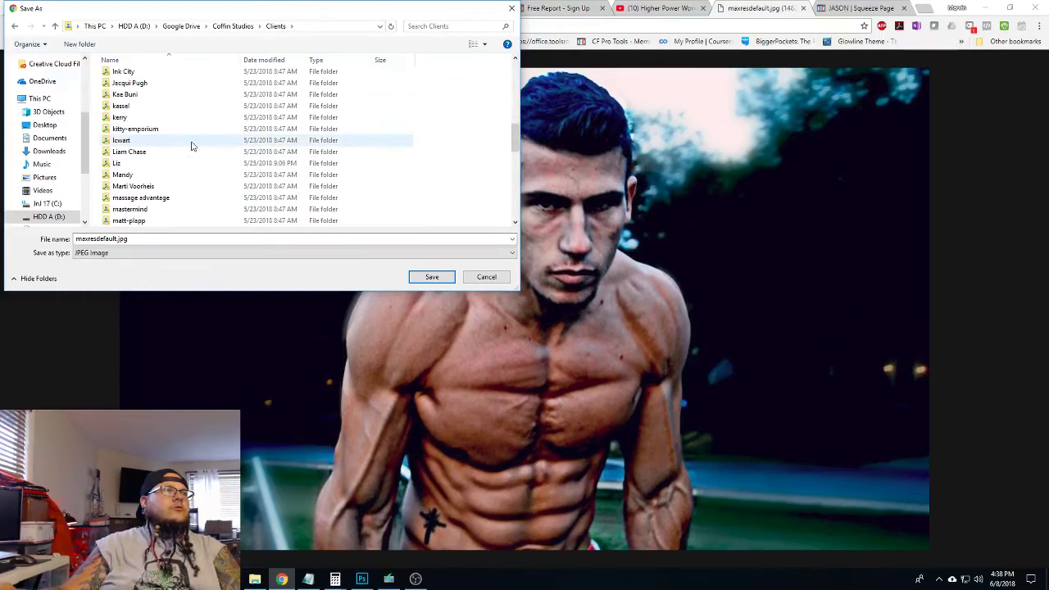
{"action": "scroll", "coordinate": [187, 149], "scroll_direction": "down", "scroll_amount": 2}
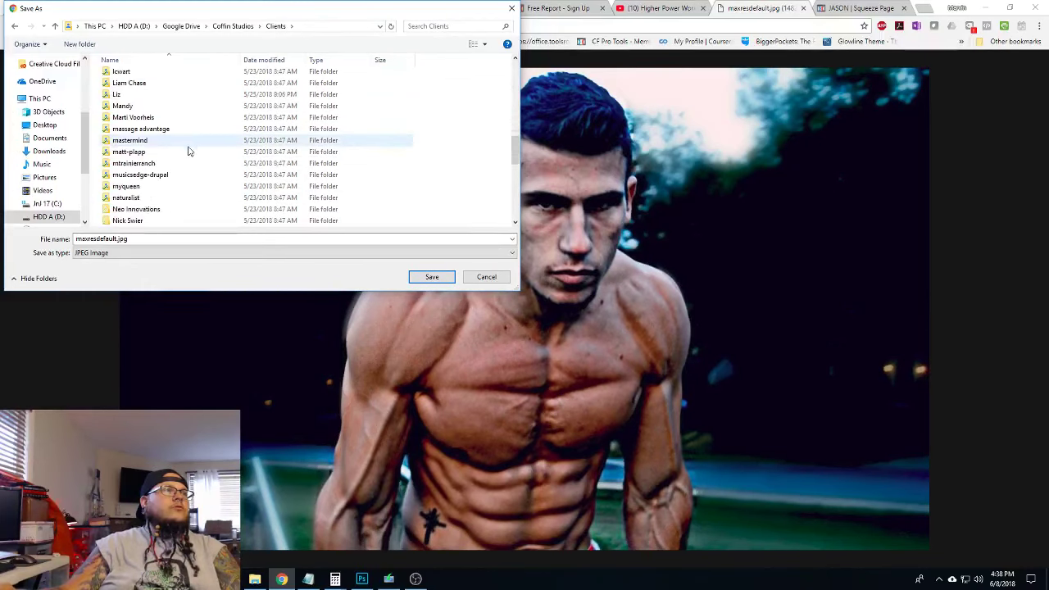
{"action": "scroll", "coordinate": [175, 154], "scroll_direction": "up", "scroll_amount": 5}
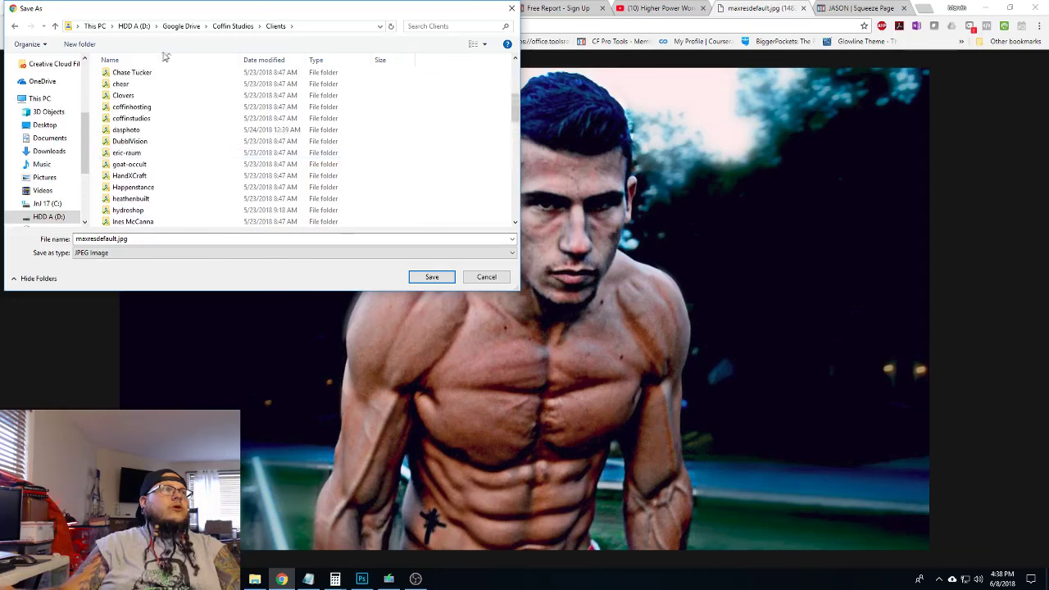
{"action": "left_click", "coordinate": [80, 44]}
{"action": "type", "text": "ba"}
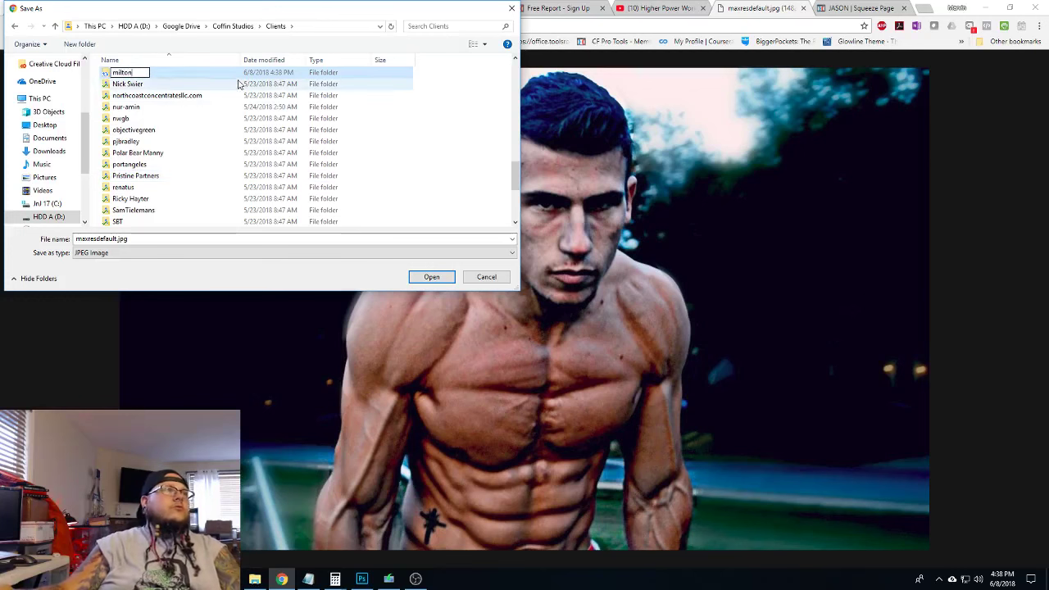
{"action": "left_click", "coordinate": [159, 85]}
{"action": "scroll", "coordinate": [217, 183], "scroll_direction": "down", "scroll_amount": 5}
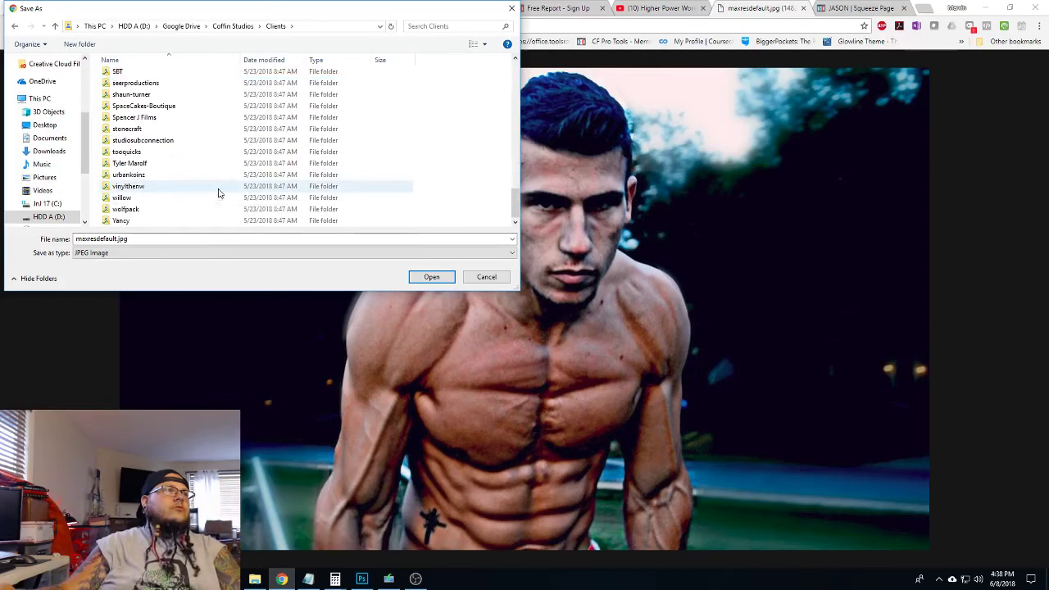
{"action": "scroll", "coordinate": [214, 187], "scroll_direction": "up", "scroll_amount": 2}
{"action": "scroll", "coordinate": [215, 188], "scroll_direction": "up", "scroll_amount": 6}
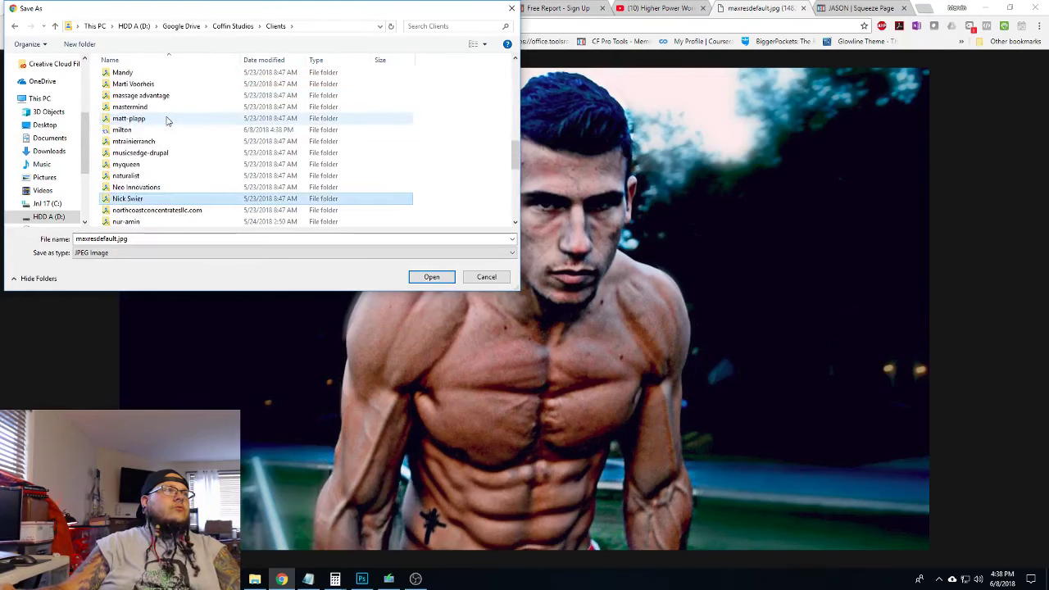
Save the photo as 'funnel' inside the new client folder
{"action": "left_click", "coordinate": [137, 133]}
{"action": "double_click", "coordinate": [125, 164]}
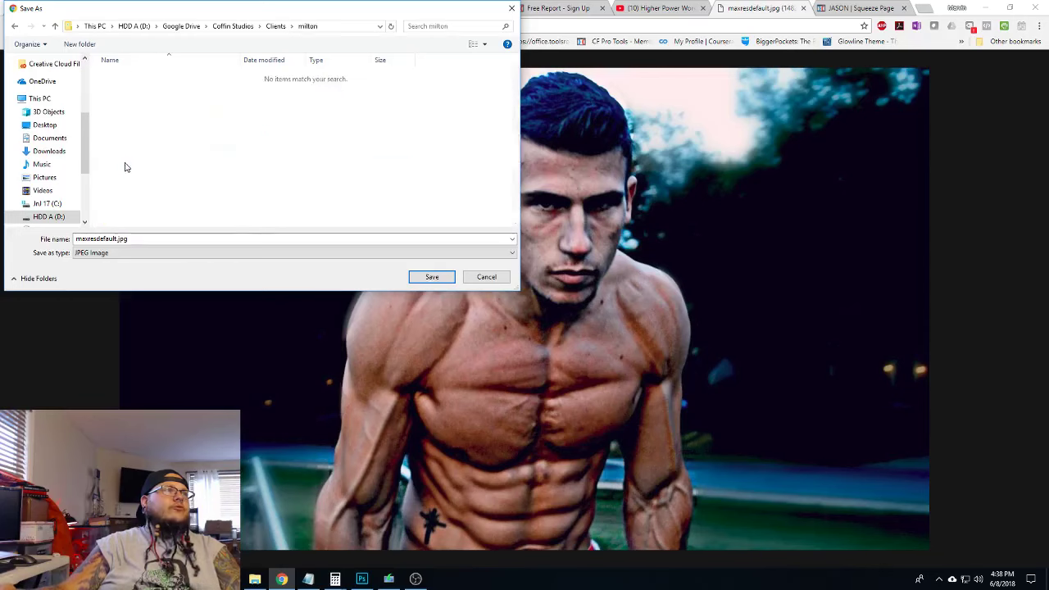
{"action": "left_click", "coordinate": [194, 239]}
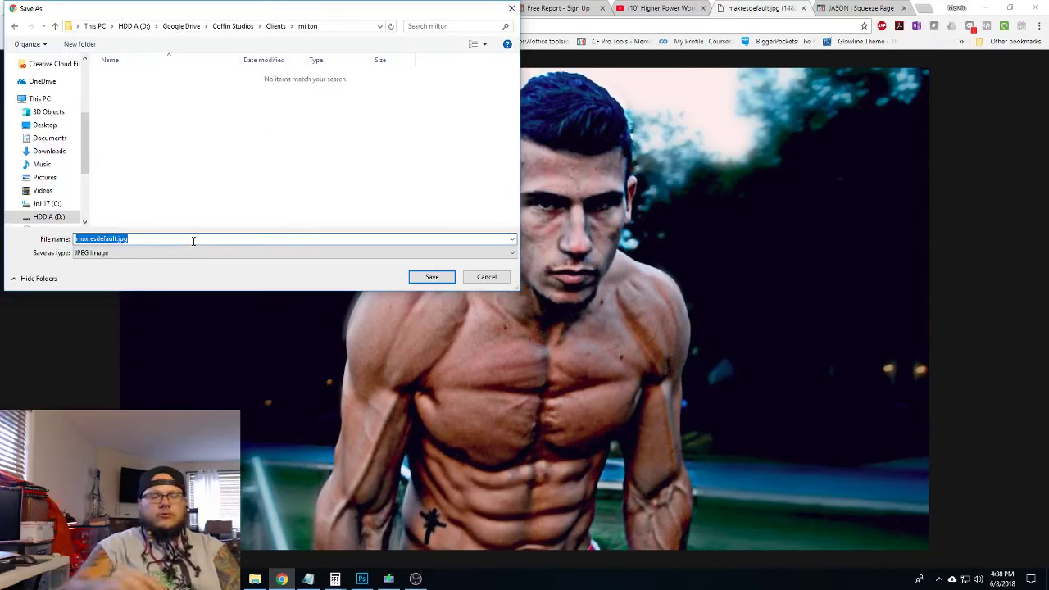
{"action": "type", "text": "funnel-bg"}
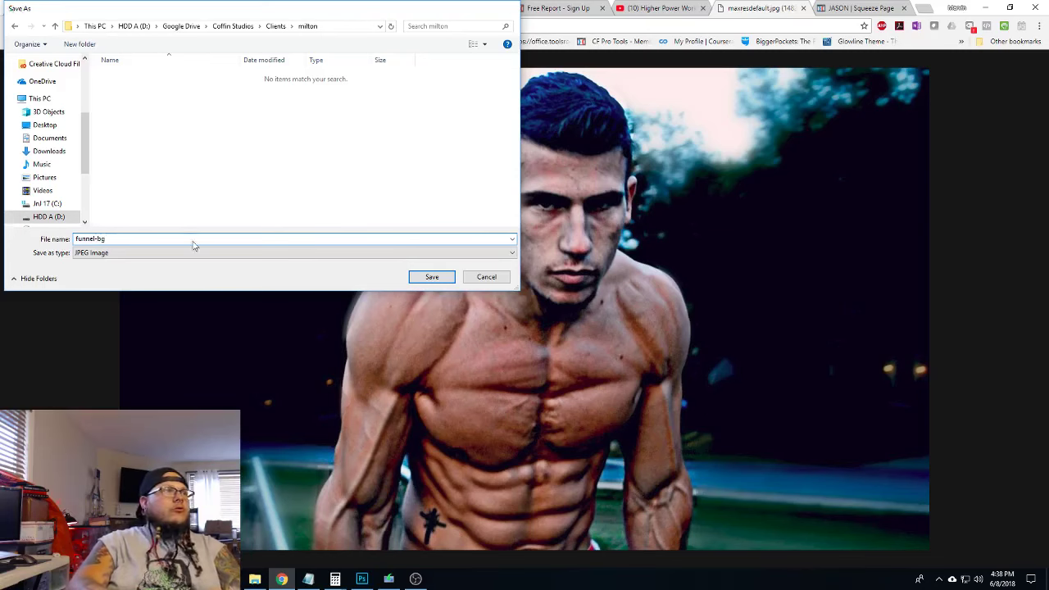
{"action": "key", "text": "Return"}
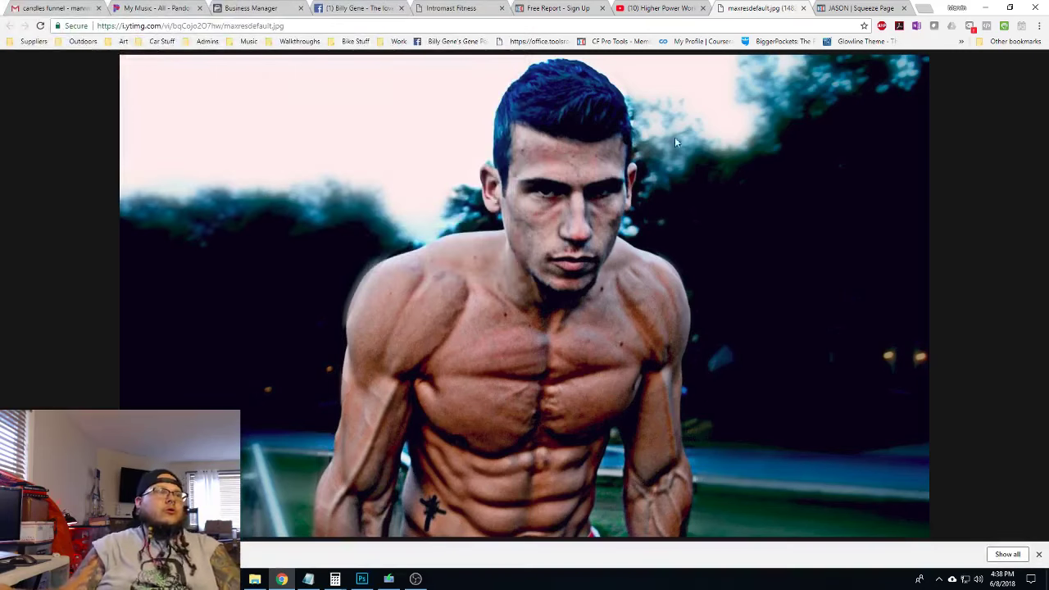
Upload funnel-bg.jpg and set it as the page background image
{"action": "left_click", "coordinate": [565, 8]}
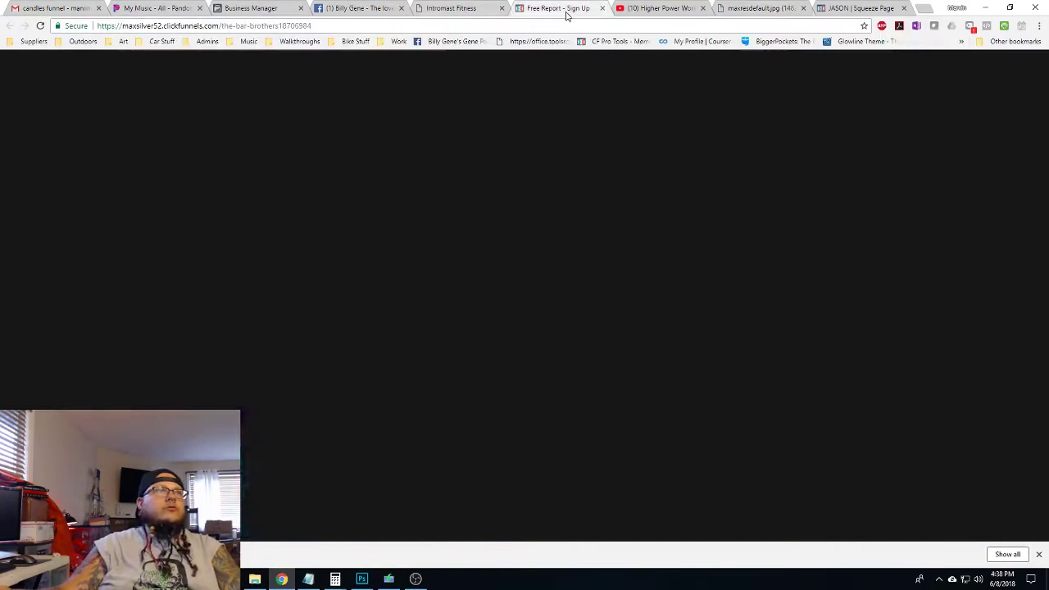
{"action": "left_click", "coordinate": [856, 8]}
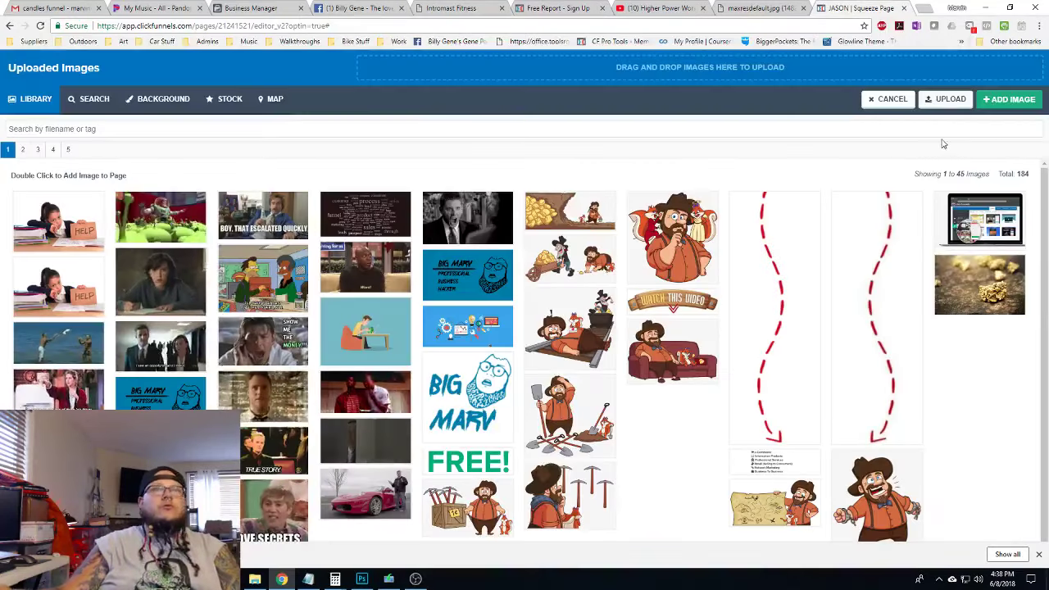
{"action": "left_click", "coordinate": [950, 99]}
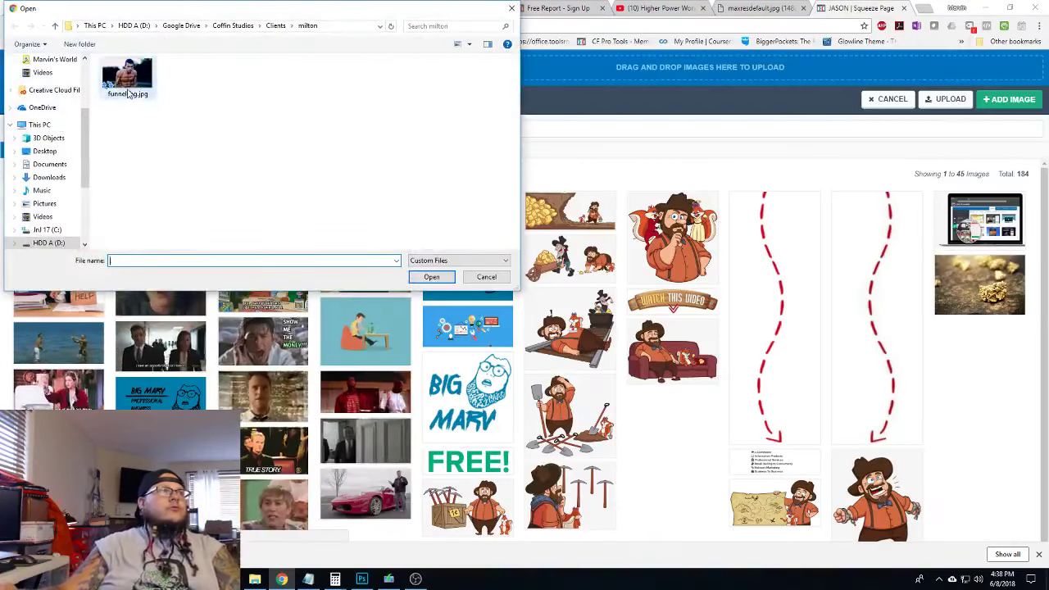
{"action": "double_click", "coordinate": [127, 95]}
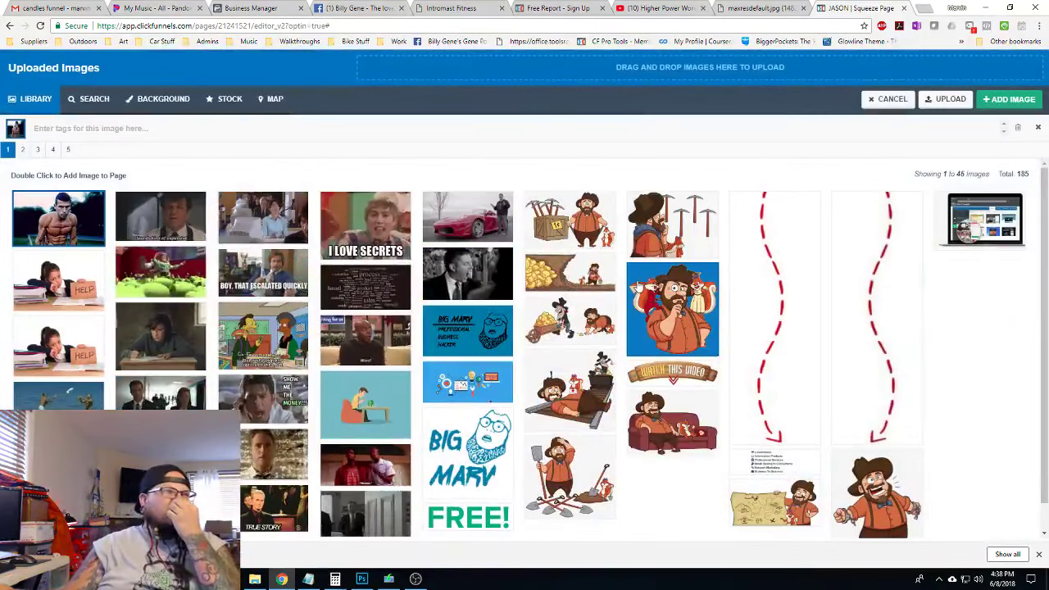
{"action": "double_click", "coordinate": [55, 220]}
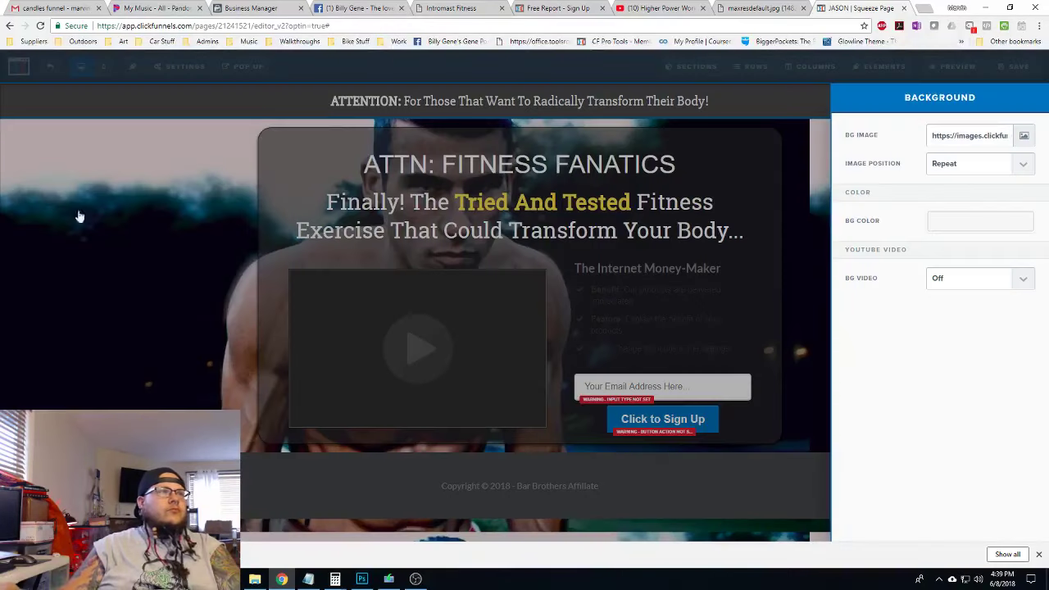
Set the background Image Position to Full Center Fit
{"action": "left_click", "coordinate": [968, 165]}
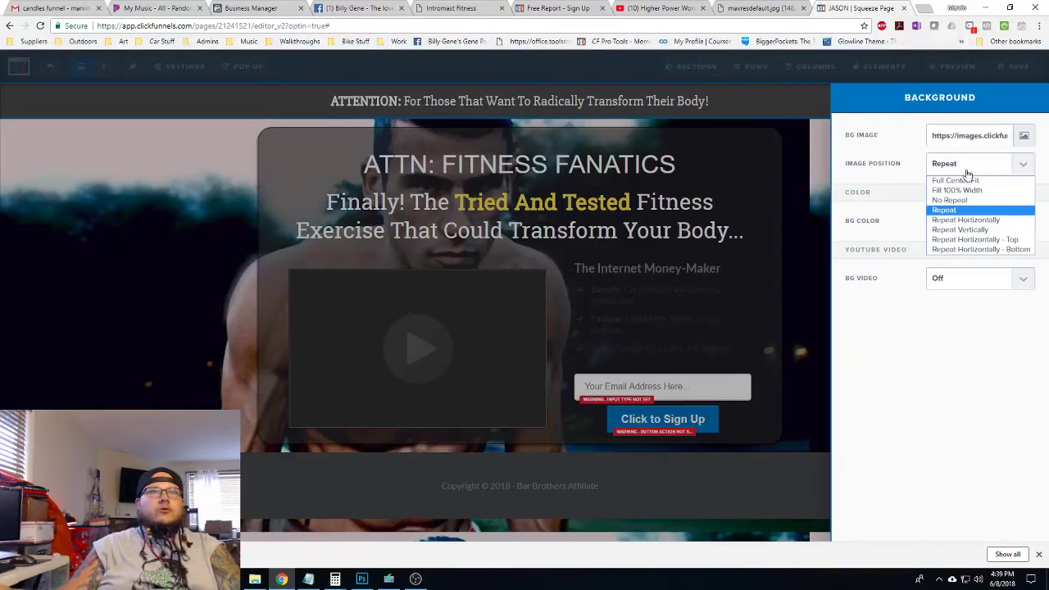
{"action": "left_click", "coordinate": [968, 175]}
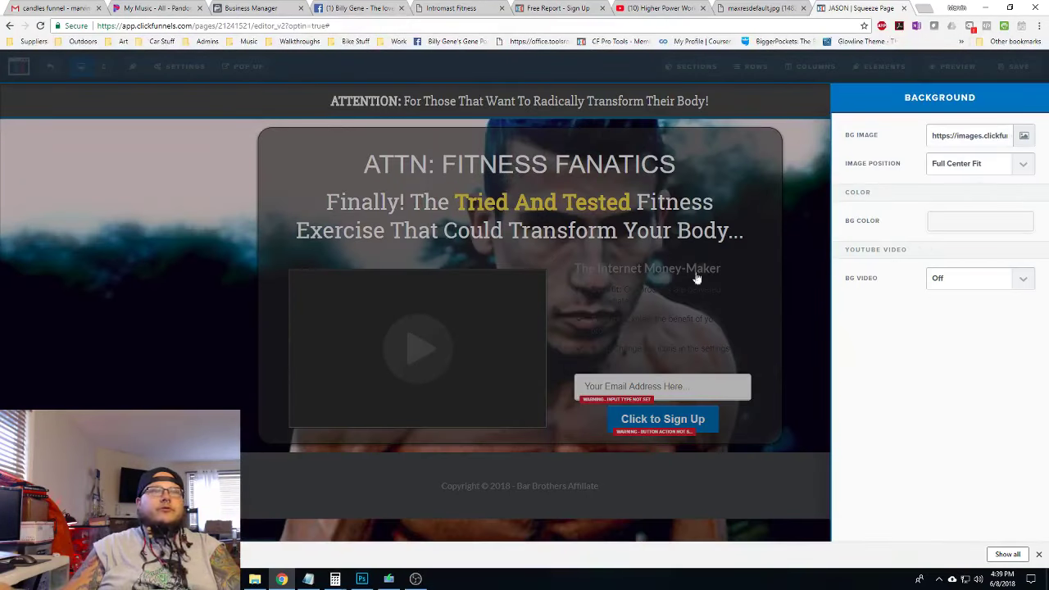
{"action": "left_click", "coordinate": [818, 315]}
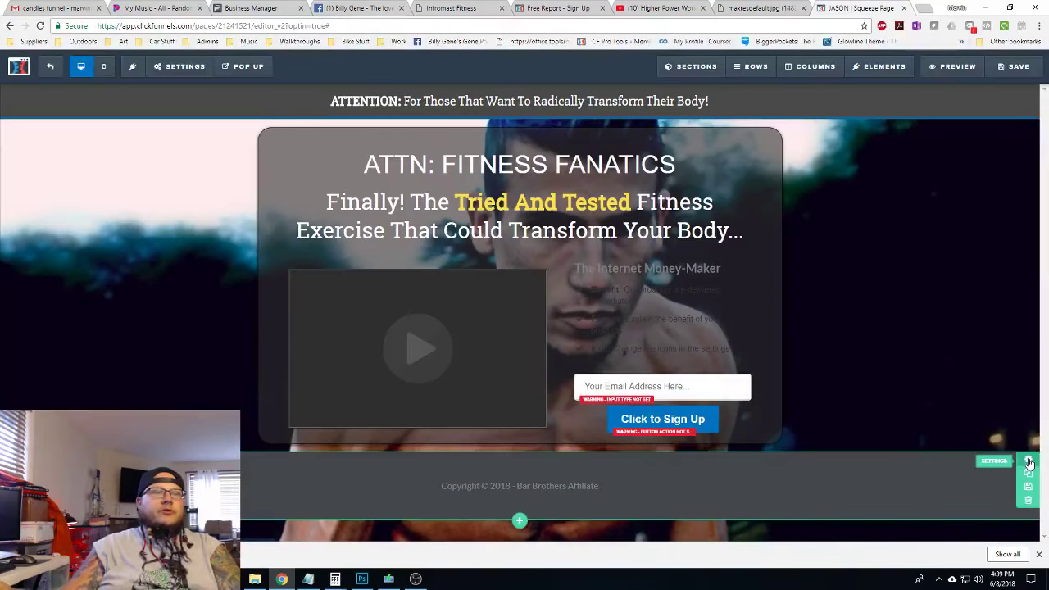
Reduce the footer's top and bottom padding to 5
{"action": "left_click", "coordinate": [1028, 463]}
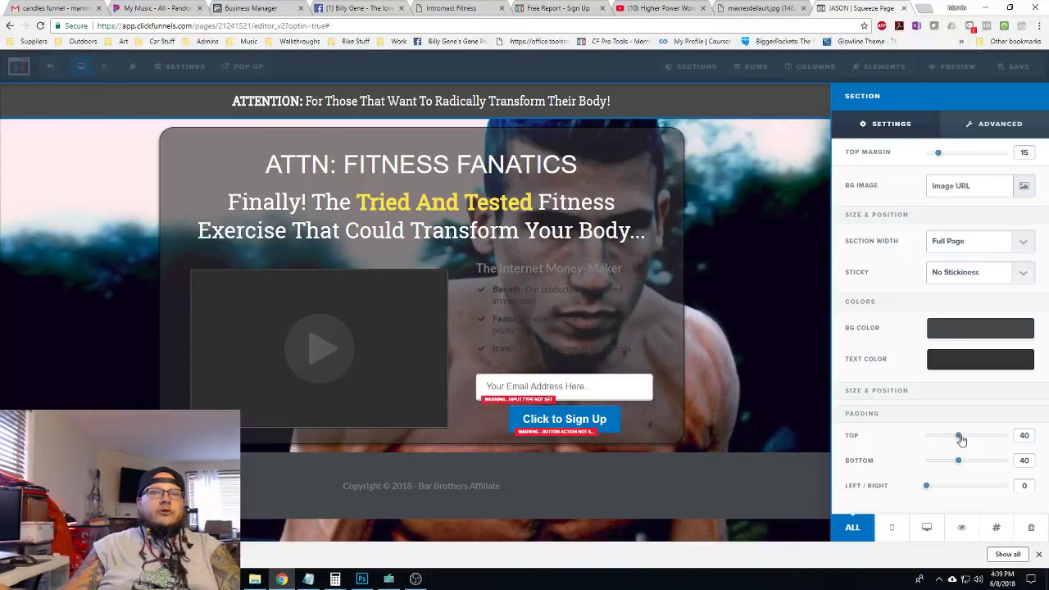
{"action": "left_click_drag", "start_coordinate": [961, 440], "coordinate": [932, 439]}
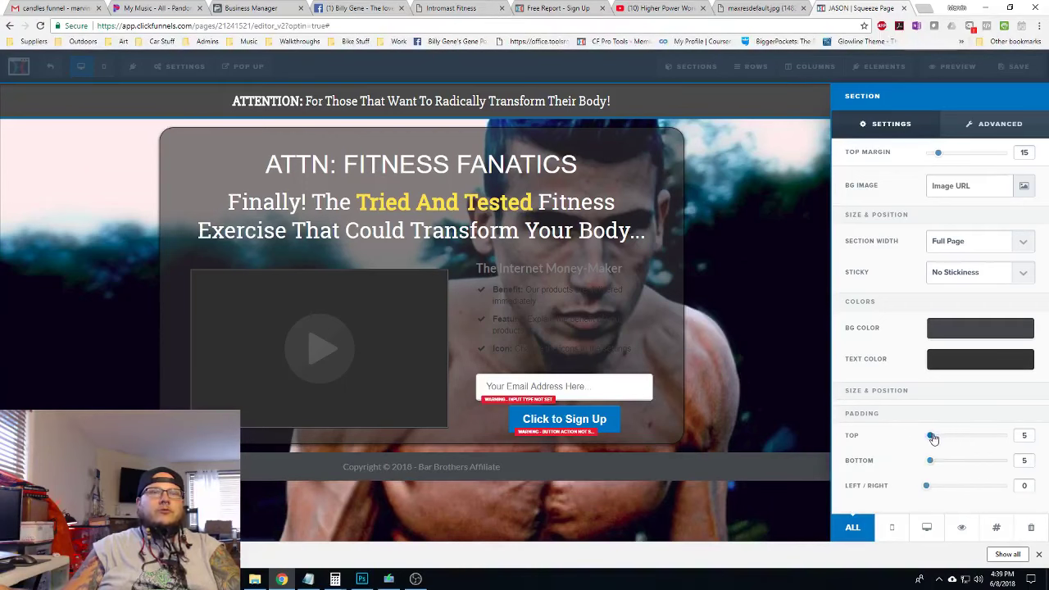
{"action": "left_click", "coordinate": [784, 416]}
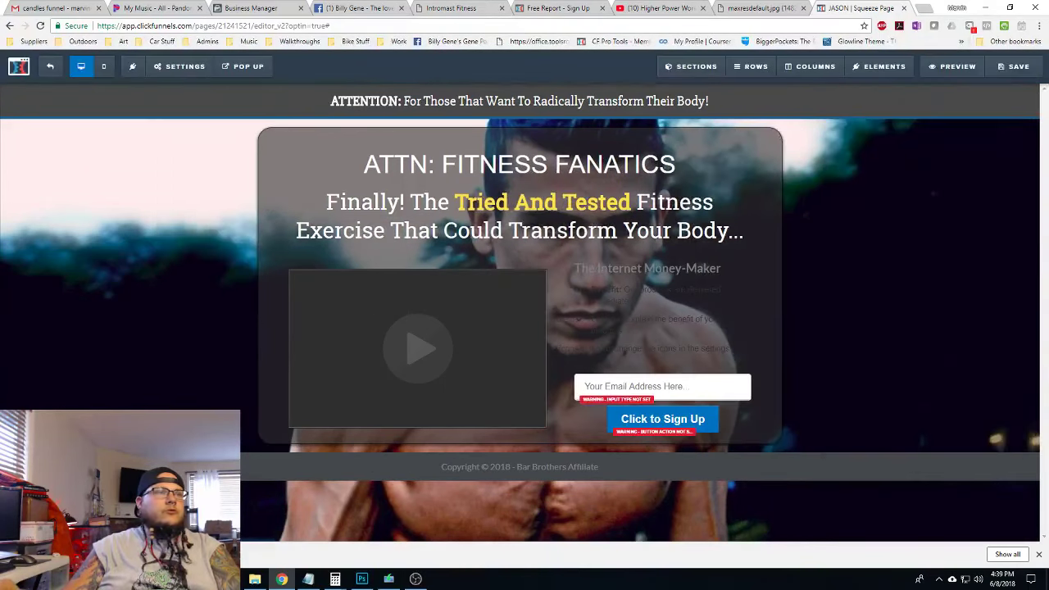
Set the footer background colour opacity to 0.8
{"action": "left_click", "coordinate": [1034, 464]}
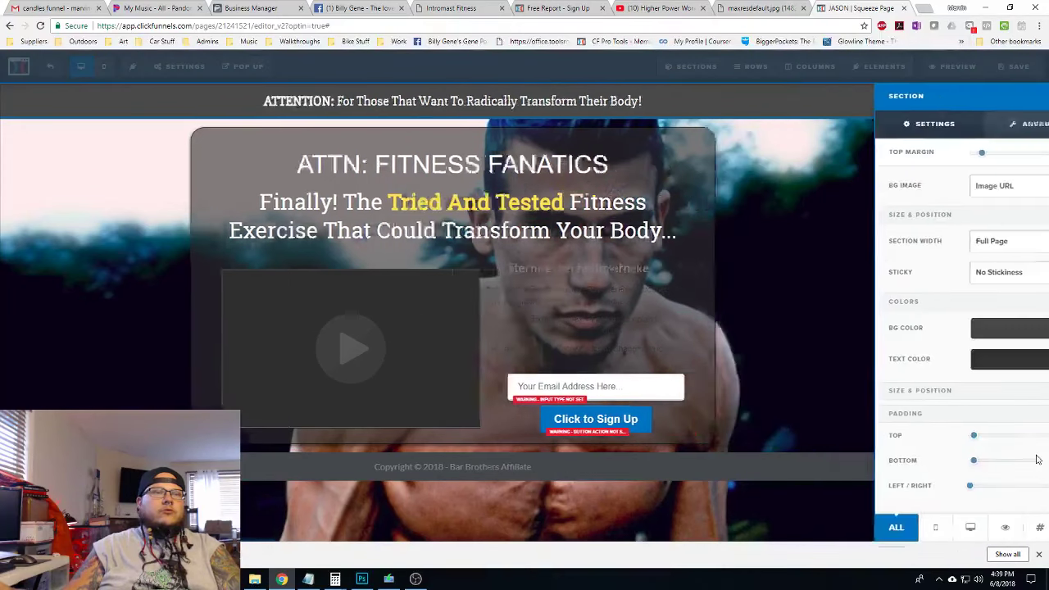
{"action": "left_click", "coordinate": [962, 329]}
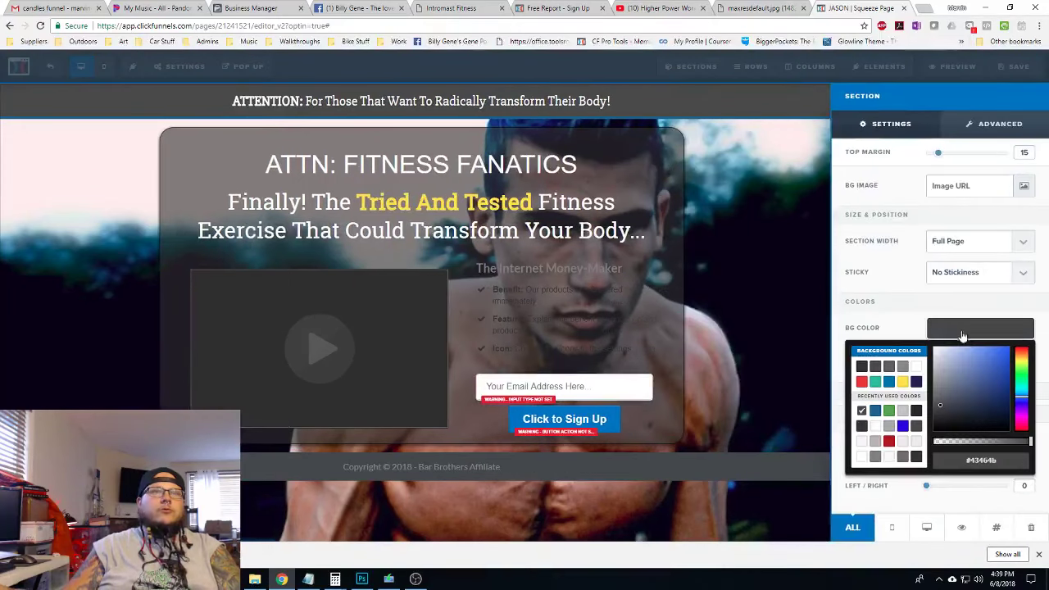
{"action": "left_click_drag", "start_coordinate": [1029, 443], "coordinate": [998, 444]}
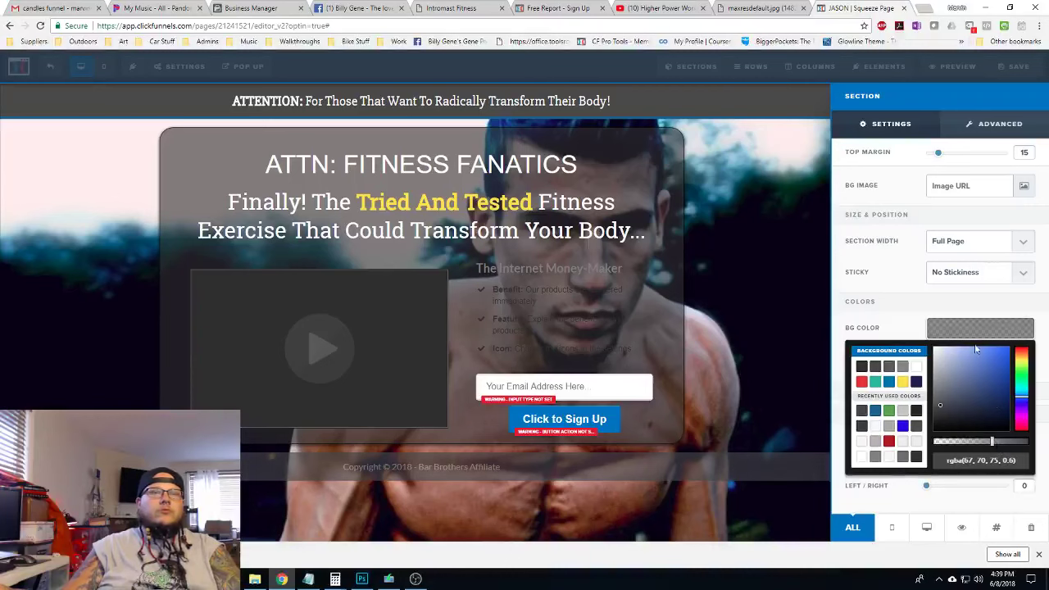
{"action": "left_click", "coordinate": [505, 525]}
Set the copyright text colour to white at about 0.5 opacity
{"action": "left_click", "coordinate": [548, 495]}
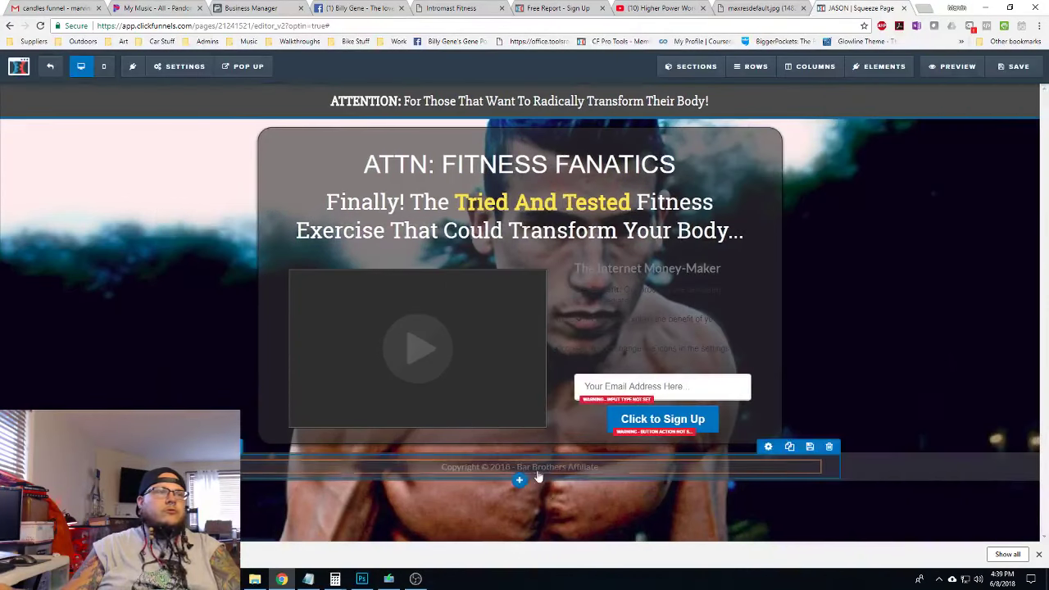
{"action": "left_click", "coordinate": [562, 471]}
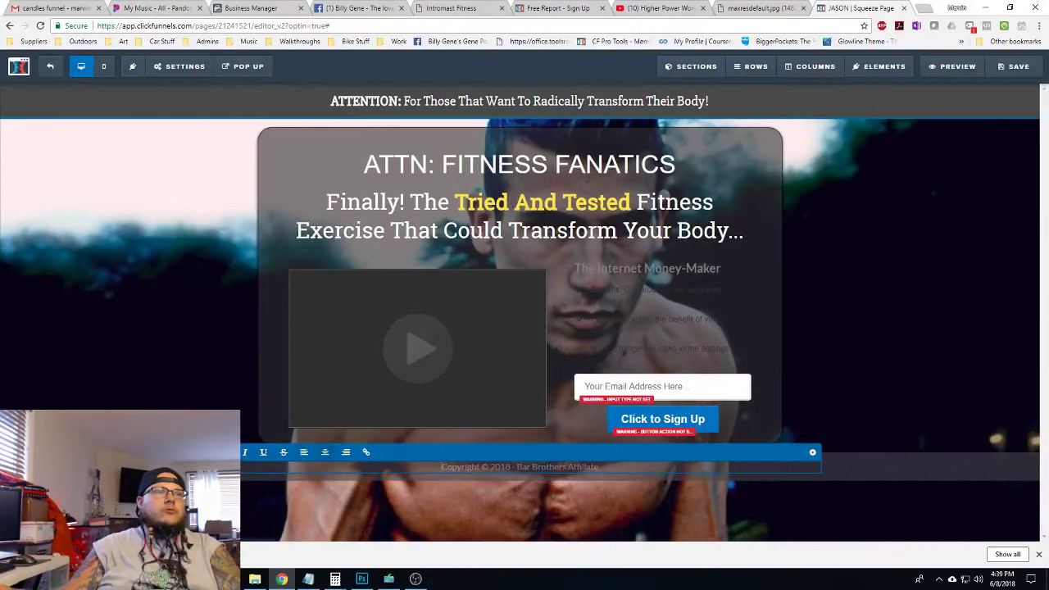
{"action": "left_click", "coordinate": [811, 454]}
{"action": "left_click", "coordinate": [949, 264]}
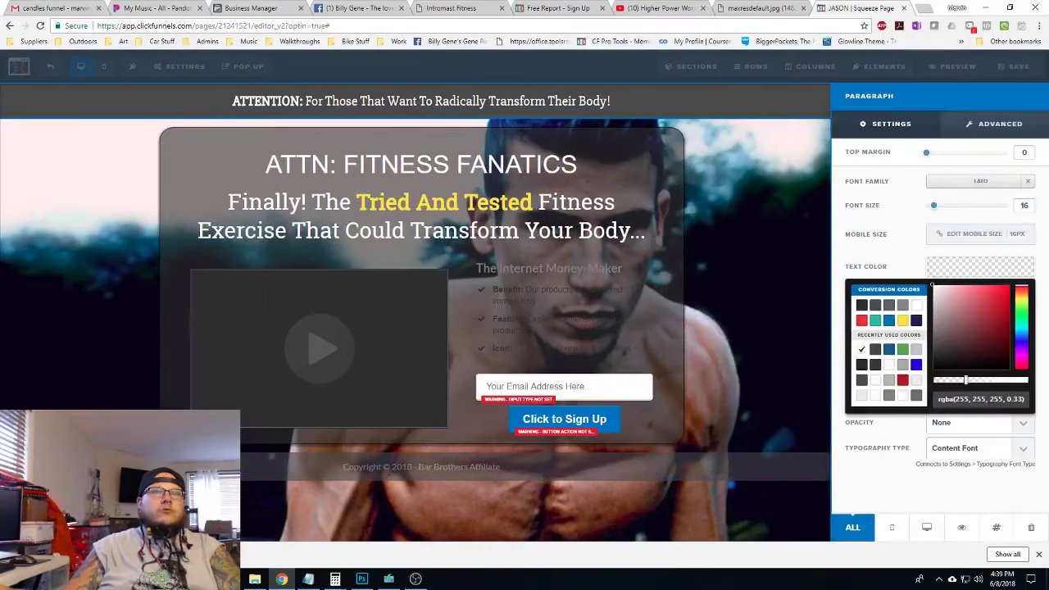
{"action": "left_click_drag", "start_coordinate": [969, 380], "coordinate": [976, 380]}
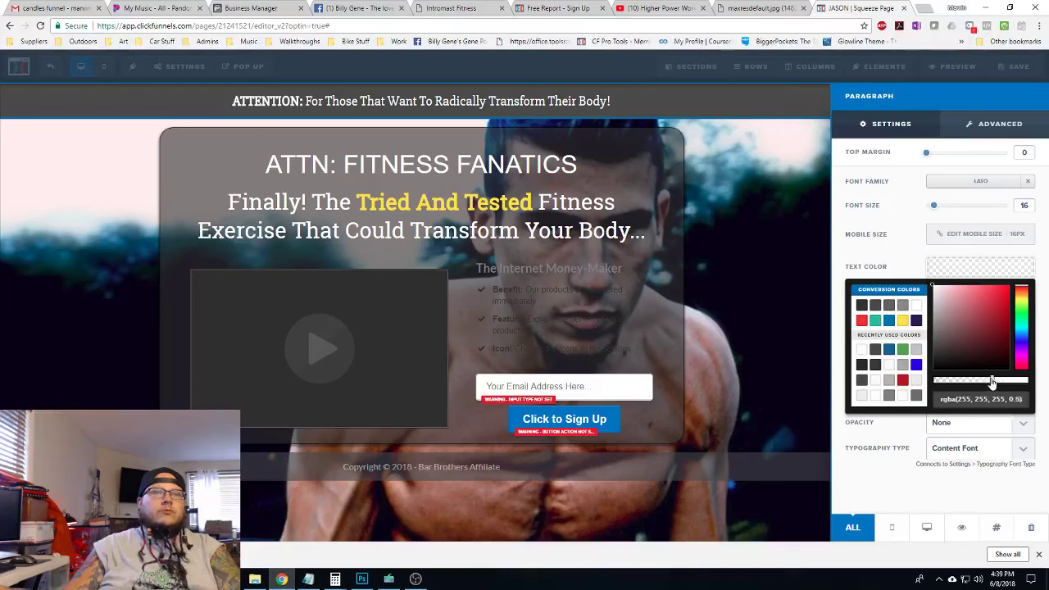
{"action": "left_click", "coordinate": [1006, 267]}
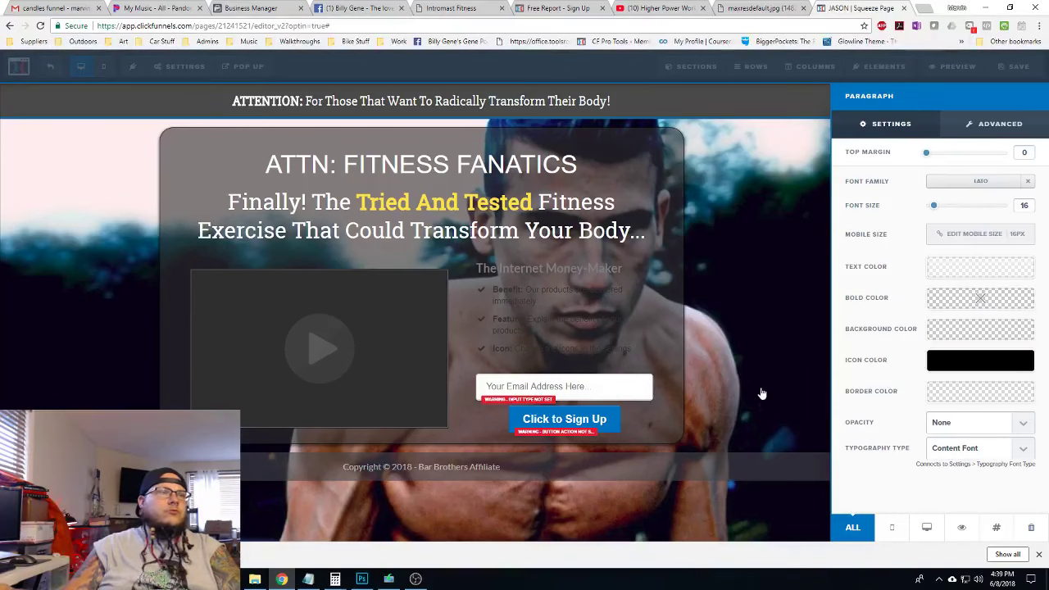
{"action": "left_click", "coordinate": [759, 167]}
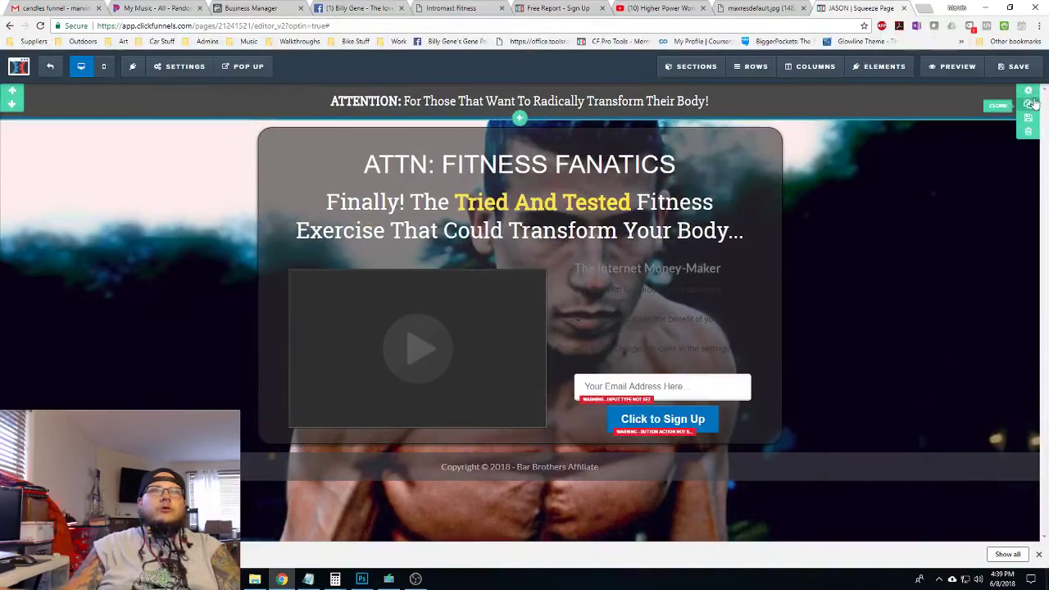
Lower the ATTENTION bar's grey background to about half opacity so the athlete photo shows through
{"action": "left_click", "coordinate": [1028, 91]}
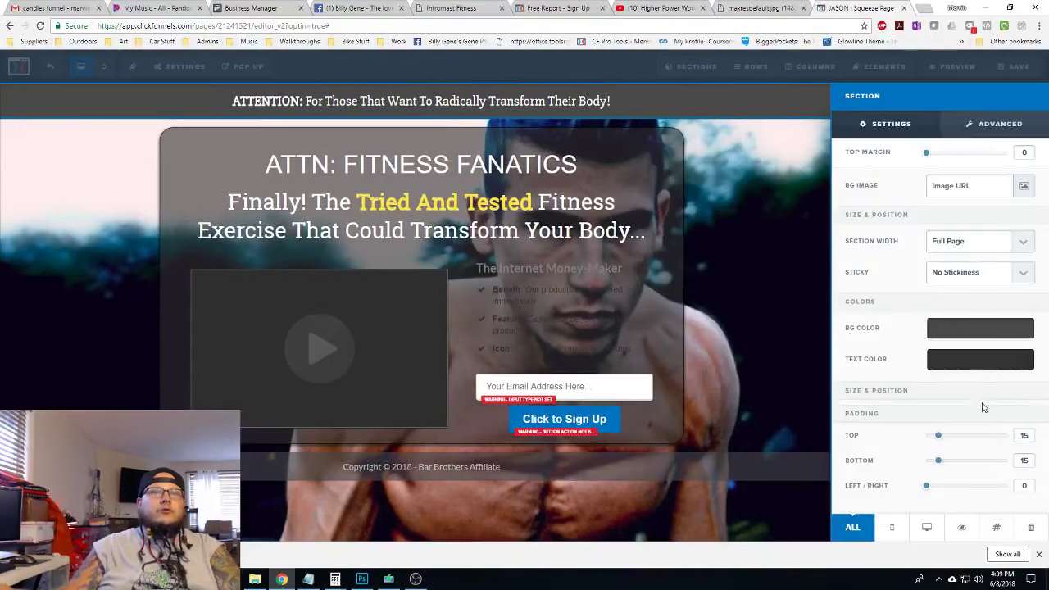
{"action": "left_click", "coordinate": [973, 328]}
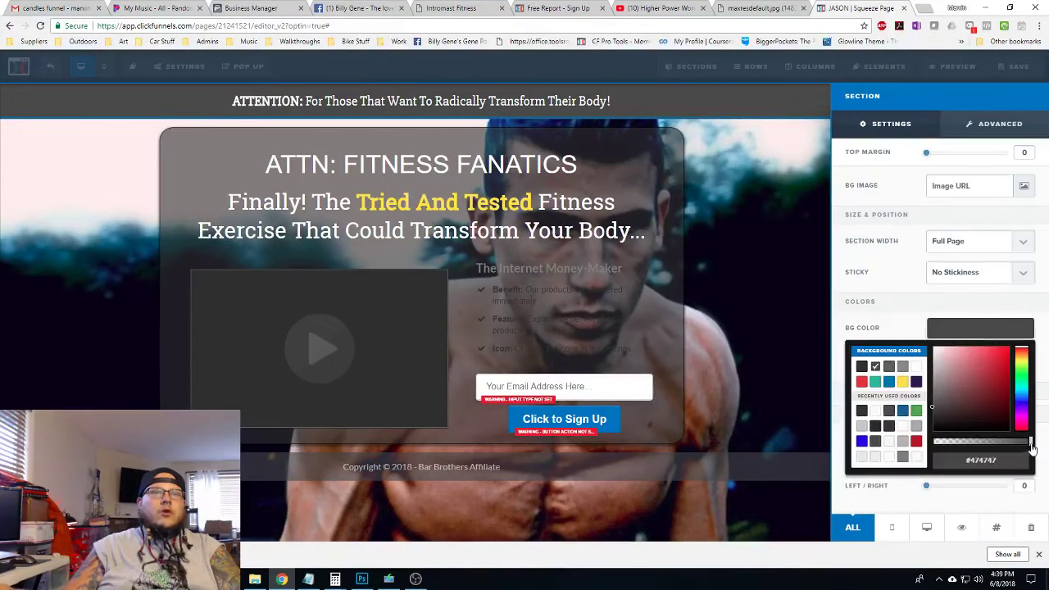
{"action": "left_click_drag", "start_coordinate": [1031, 446], "coordinate": [992, 442]}
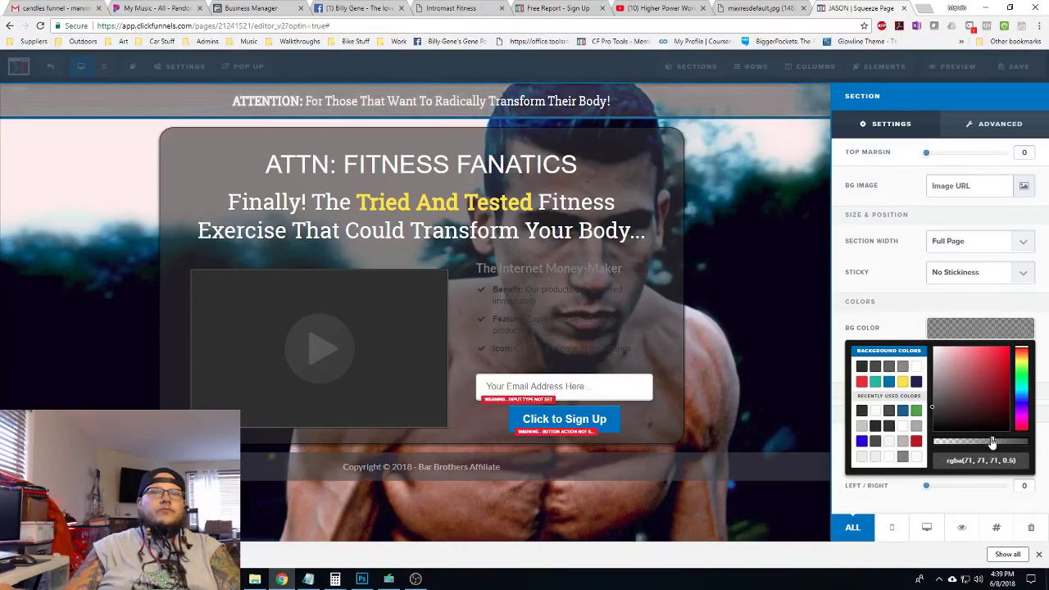
{"action": "left_click", "coordinate": [784, 237]}
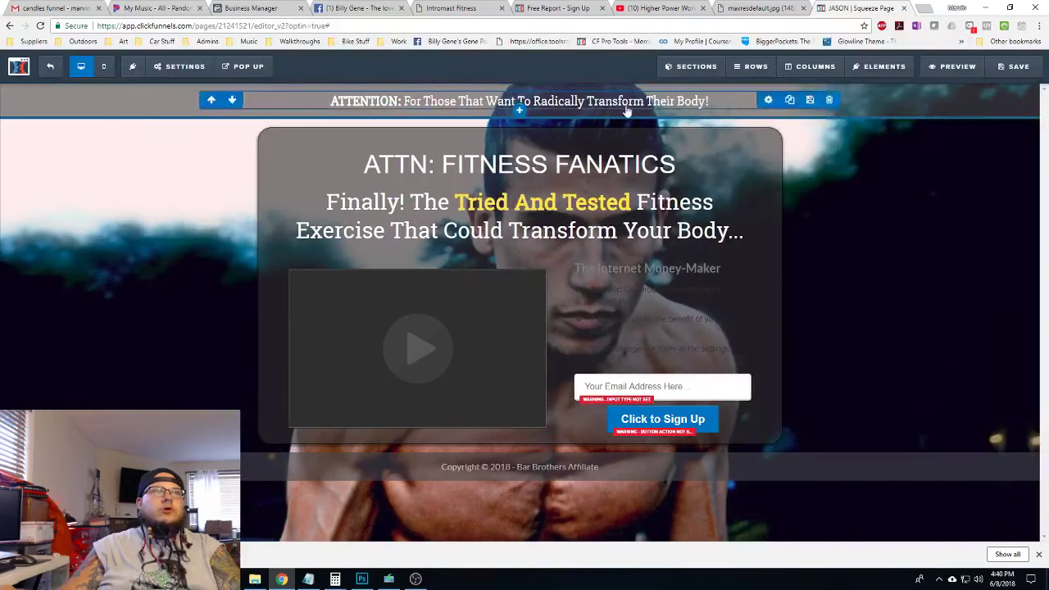
{"action": "left_click", "coordinate": [638, 102]}
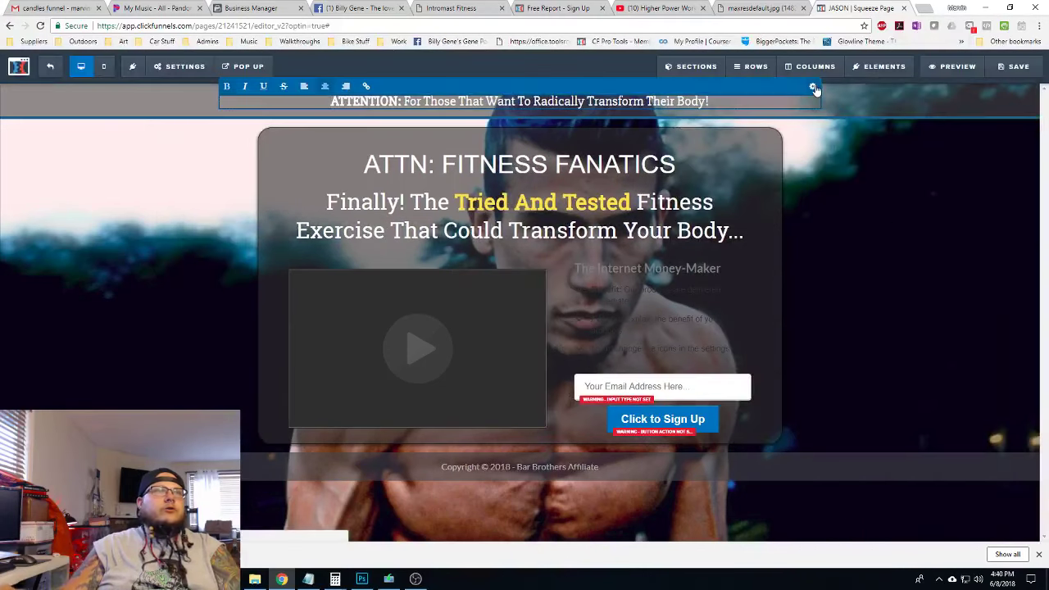
Give the ATTENTION headline a Strong Shadow text shadow, leaving it with no box shadow
{"action": "left_click", "coordinate": [812, 87]}
{"action": "left_click", "coordinate": [1012, 123]}
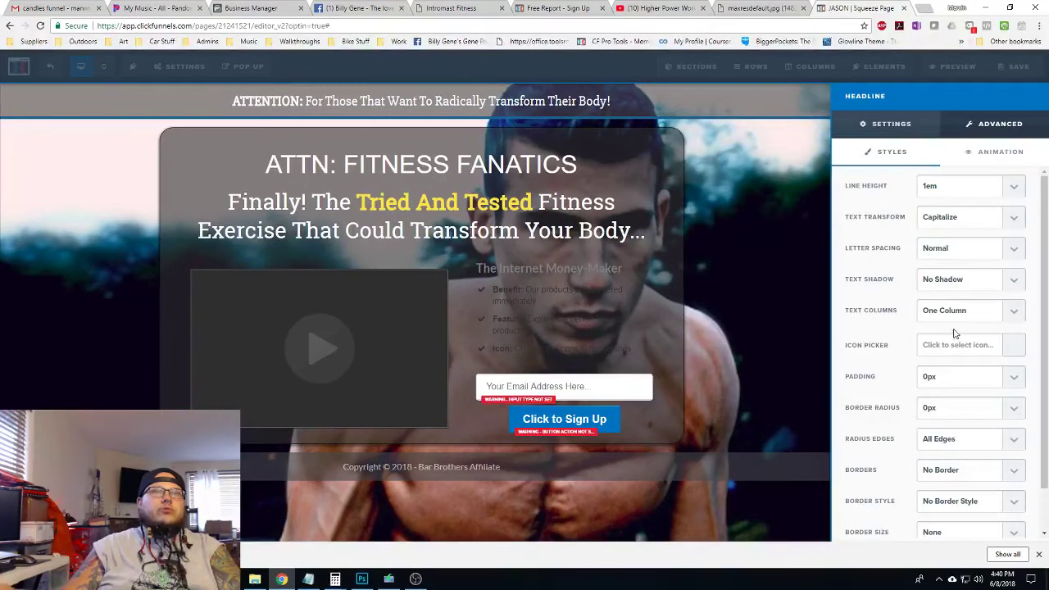
{"action": "scroll", "coordinate": [952, 338], "scroll_direction": "down", "scroll_amount": 1}
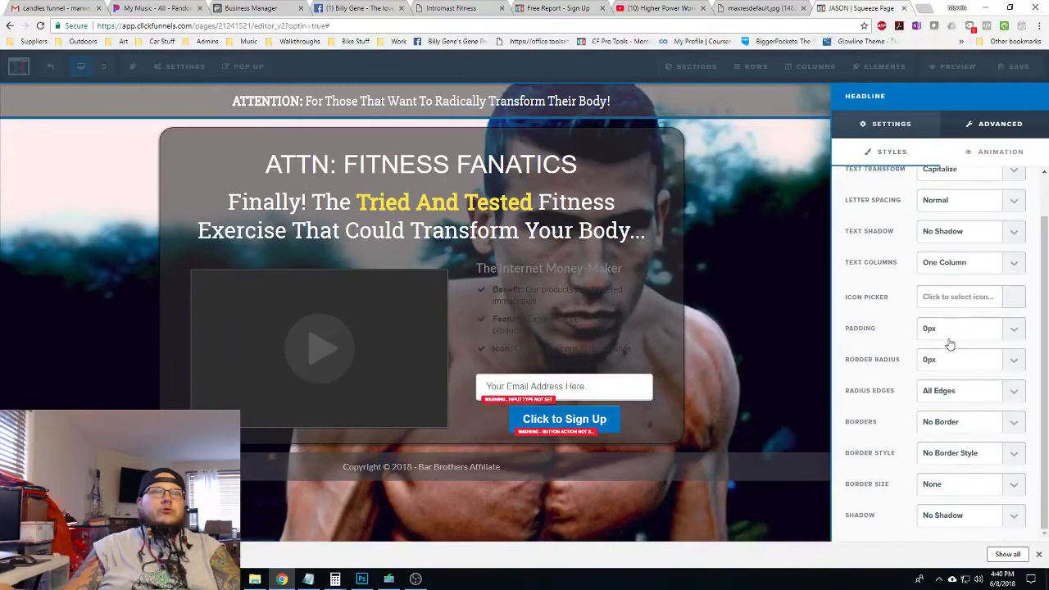
{"action": "left_click", "coordinate": [970, 519]}
{"action": "left_click", "coordinate": [960, 449]}
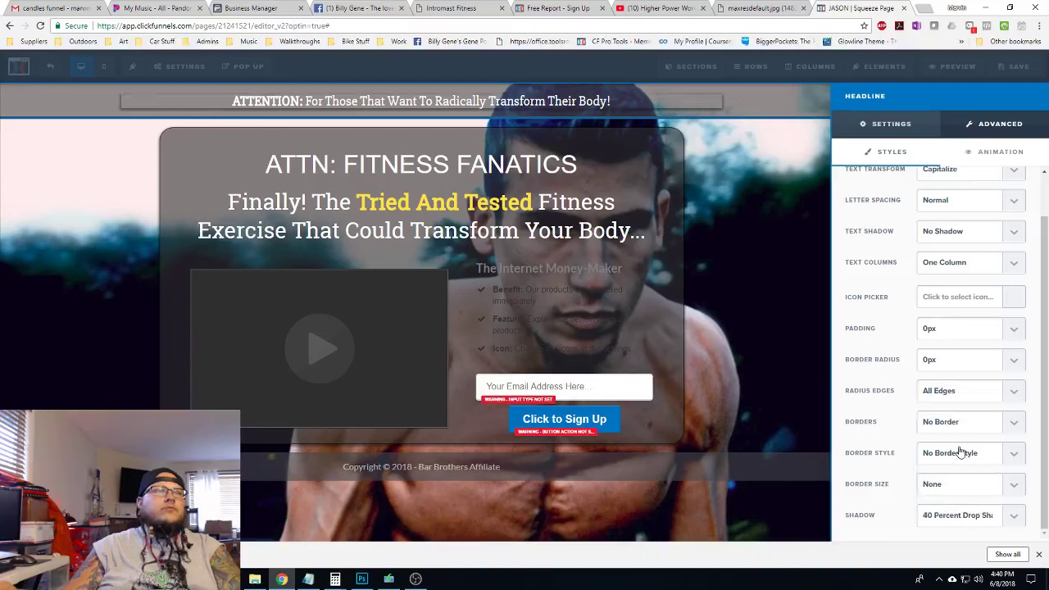
{"action": "left_click", "coordinate": [967, 513]}
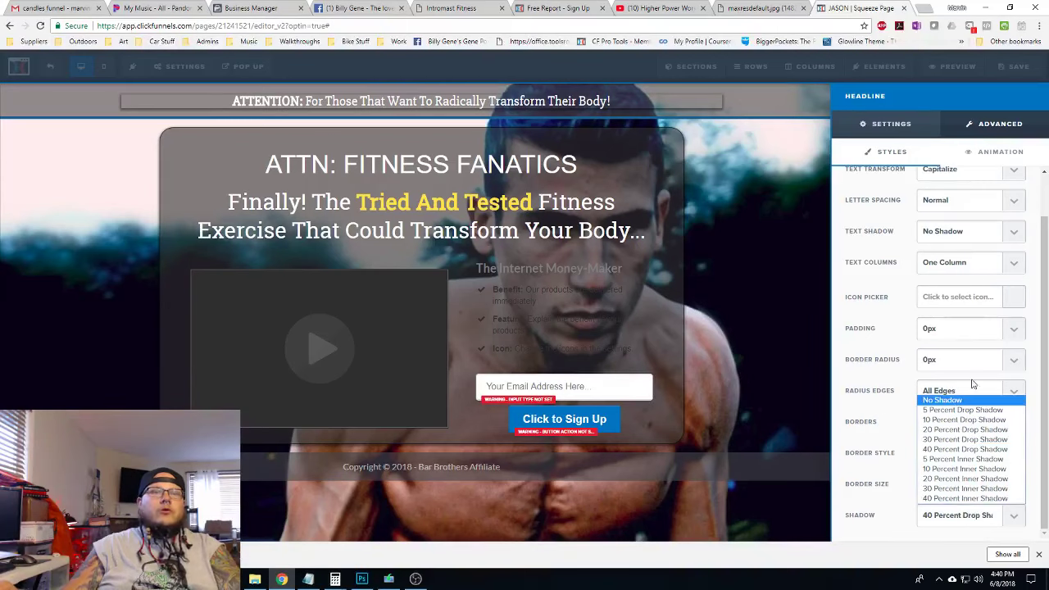
{"action": "left_click", "coordinate": [950, 402]}
{"action": "scroll", "coordinate": [943, 344], "scroll_direction": "up", "scroll_amount": 1}
{"action": "left_click", "coordinate": [963, 279]}
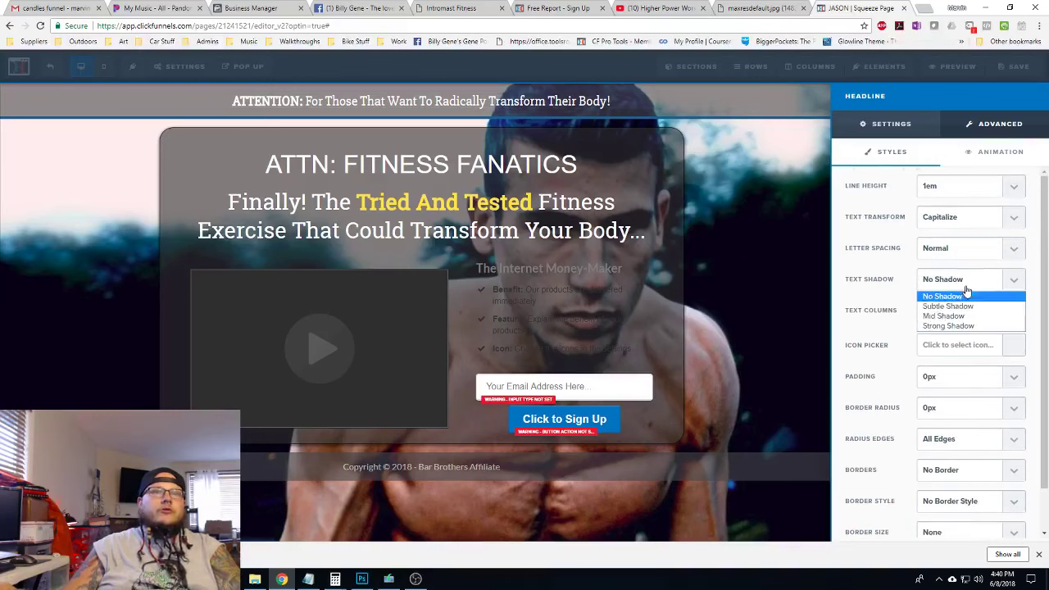
{"action": "left_click", "coordinate": [949, 326]}
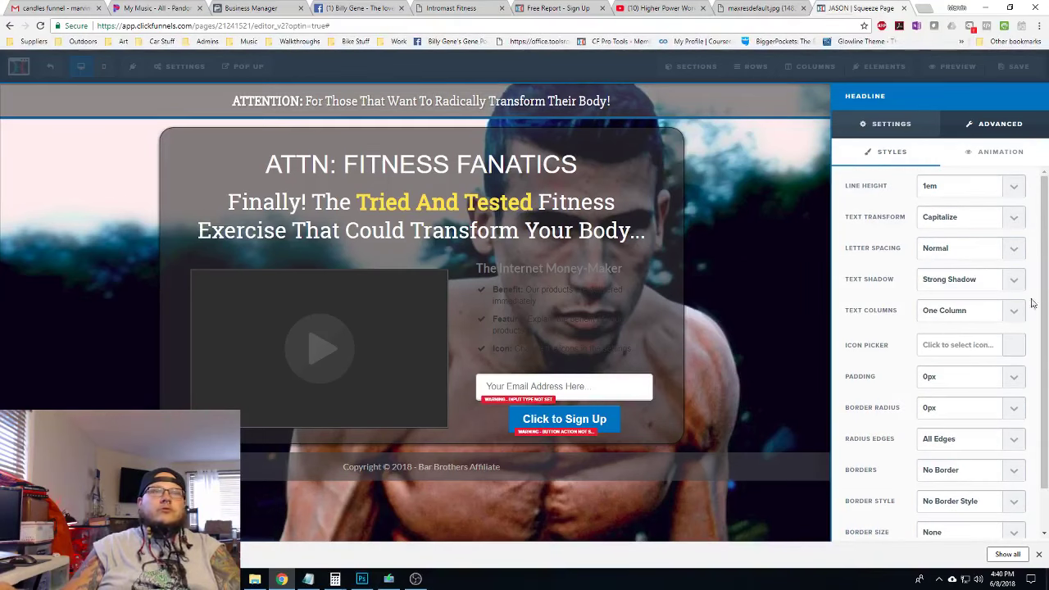
Change the ATTENTION headline's text colour to yellow
{"action": "left_click", "coordinate": [894, 125]}
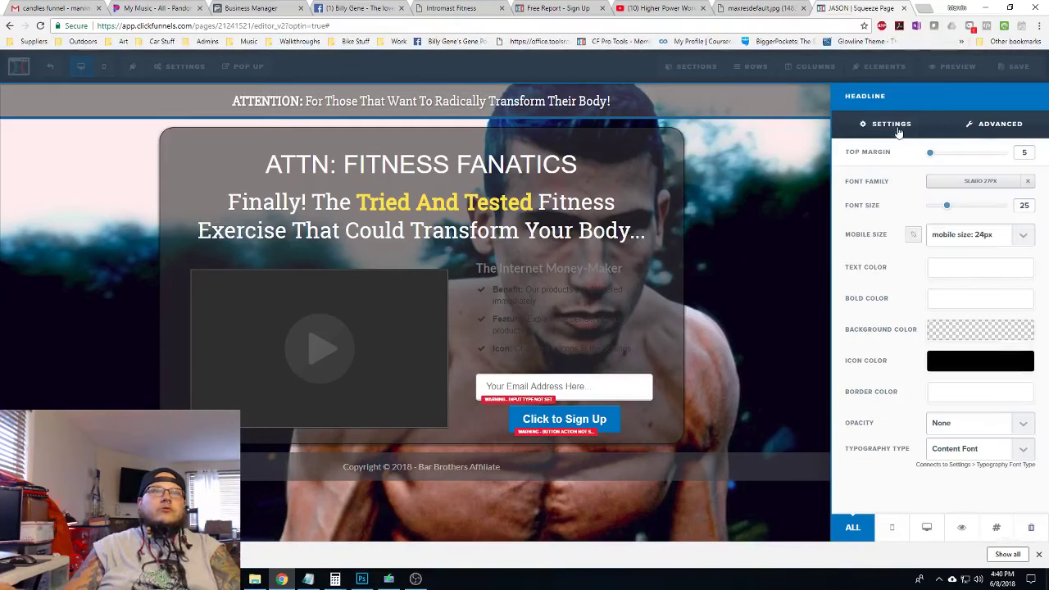
{"action": "left_click", "coordinate": [969, 281]}
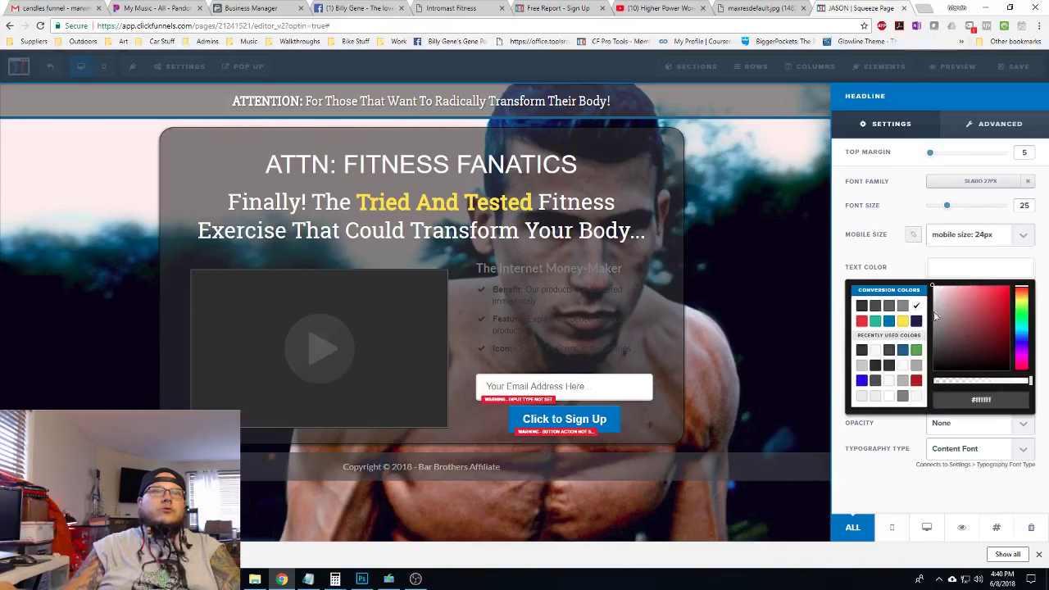
{"action": "left_click", "coordinate": [902, 321]}
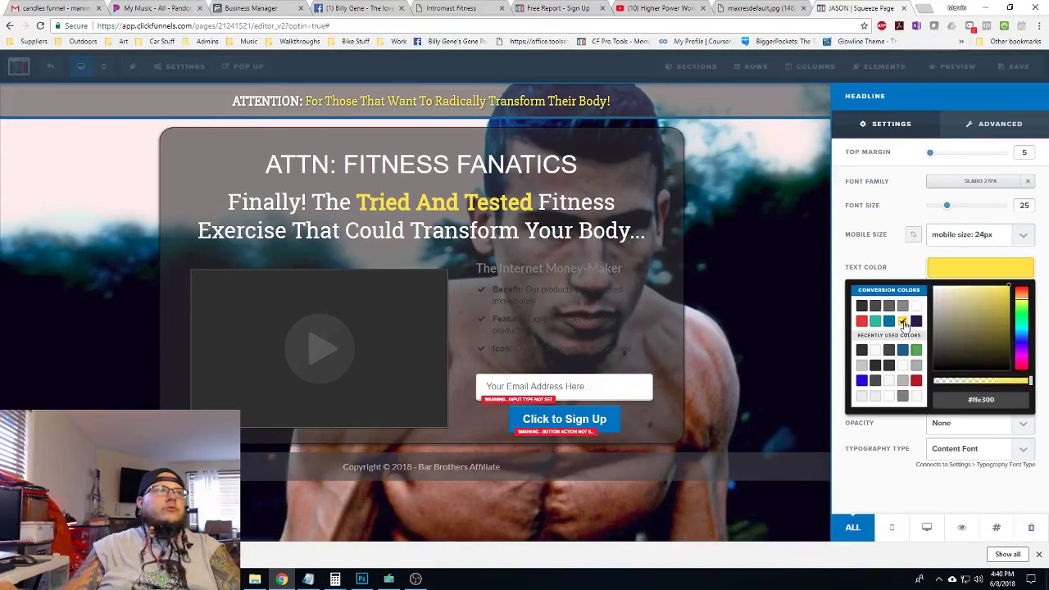
{"action": "left_click", "coordinate": [959, 268]}
{"action": "left_click", "coordinate": [805, 209]}
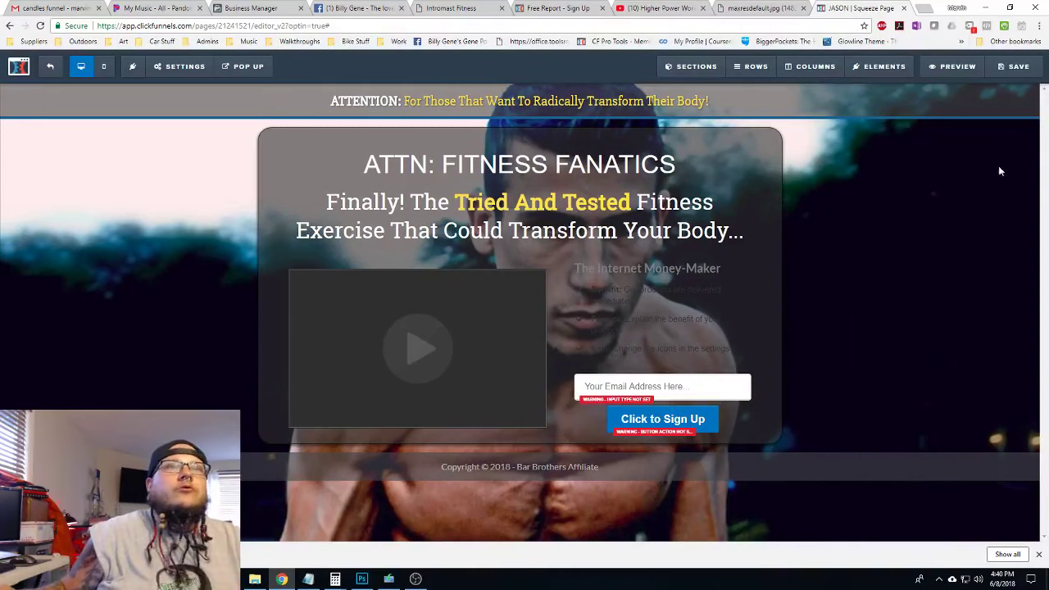
Set the ATTENTION bar section's border to None
{"action": "mouse_move", "coordinate": [1022, 109]}
{"action": "left_click", "coordinate": [1000, 124]}
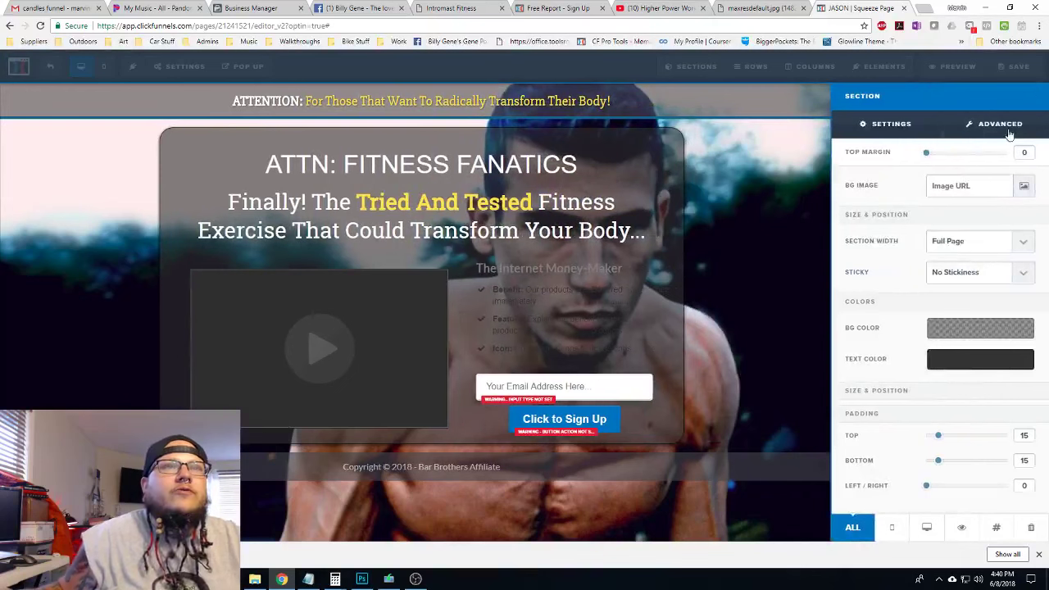
{"action": "left_click", "coordinate": [975, 240]}
{"action": "left_click", "coordinate": [959, 254]}
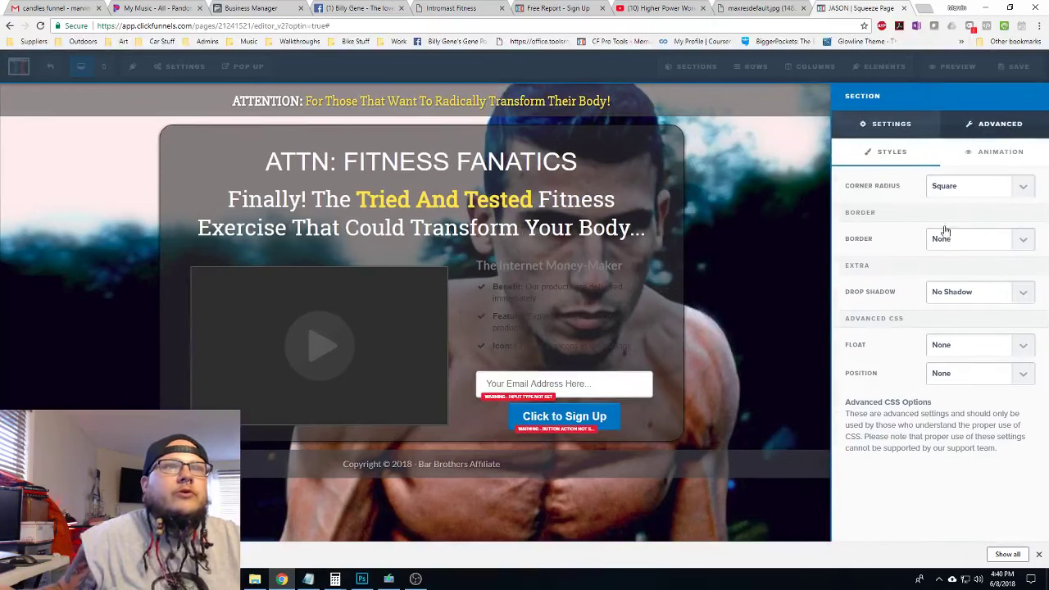
{"action": "key", "text": "Escape"}
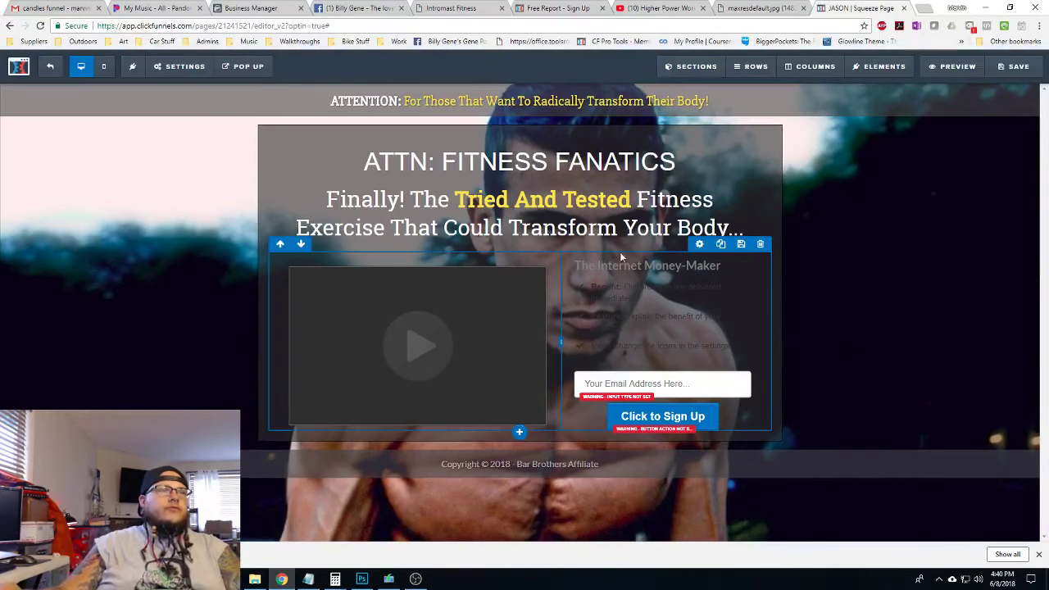
Copy the first bullet's text from the live Bar Brothers page and close the leftover tabs
{"action": "left_click", "coordinate": [464, 8]}
{"action": "left_click", "coordinate": [503, 8]}
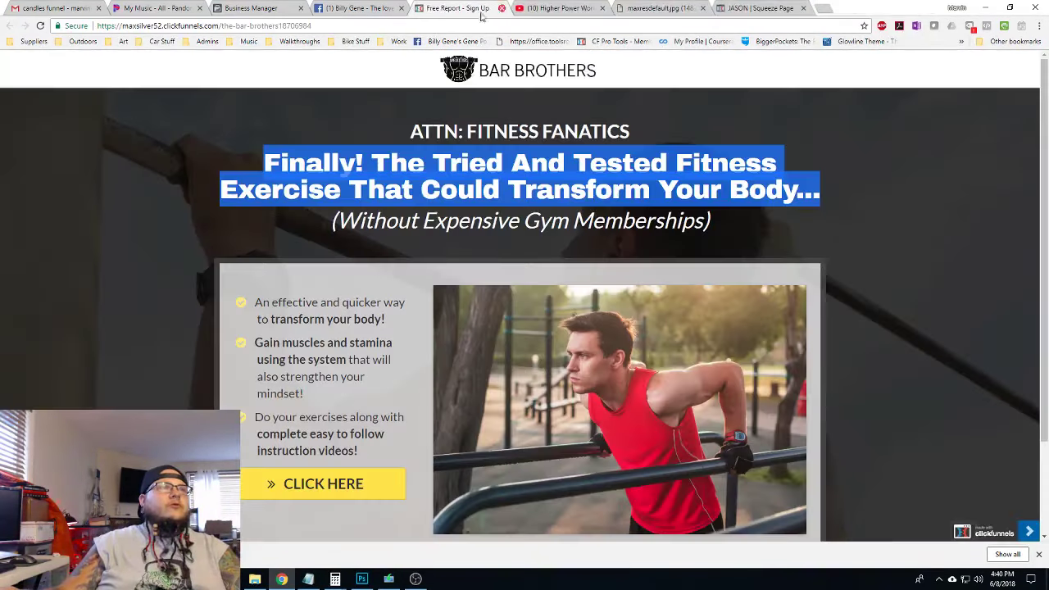
{"action": "left_click", "coordinate": [721, 270]}
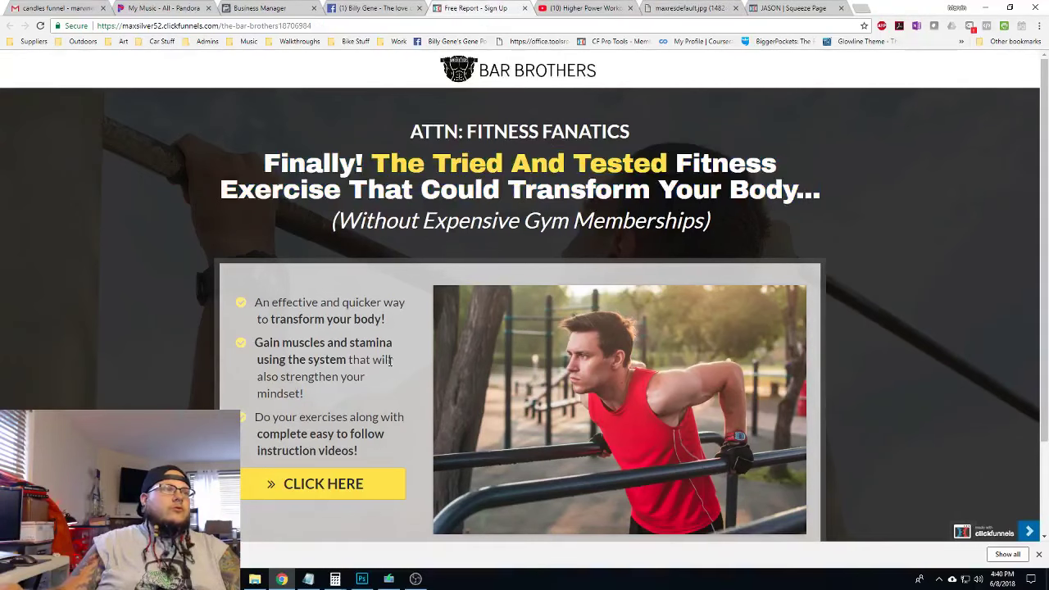
{"action": "left_click_drag", "start_coordinate": [388, 317], "coordinate": [262, 302]}
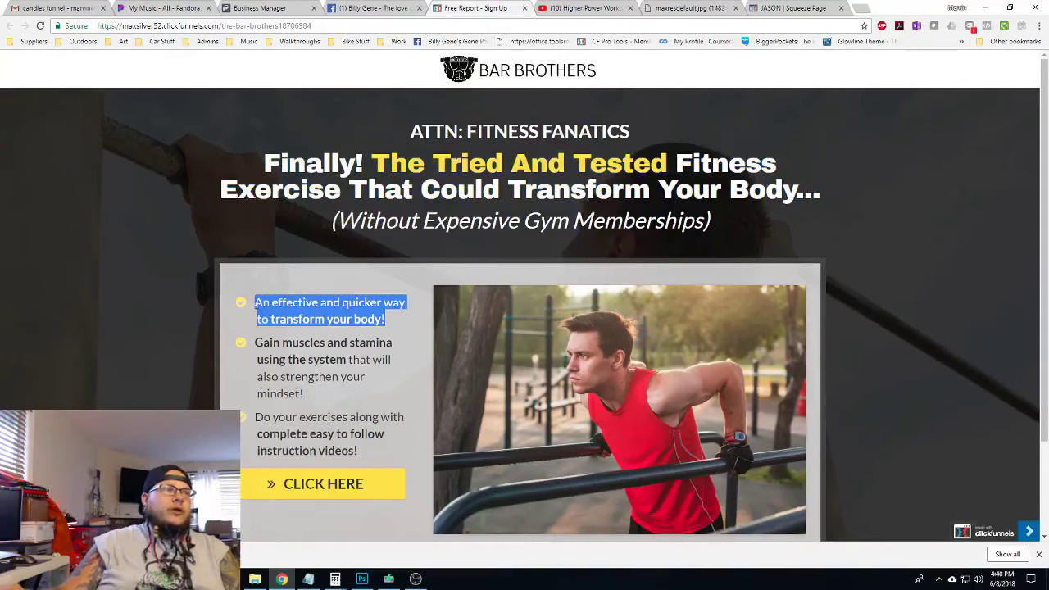
{"action": "left_click", "coordinate": [734, 9]}
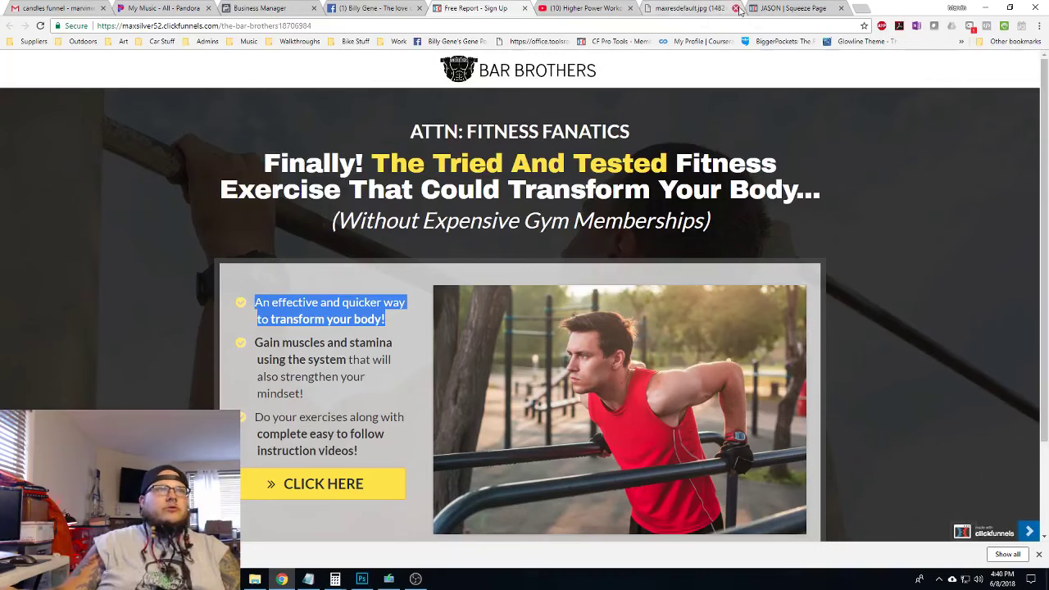
{"action": "left_click", "coordinate": [697, 10]}
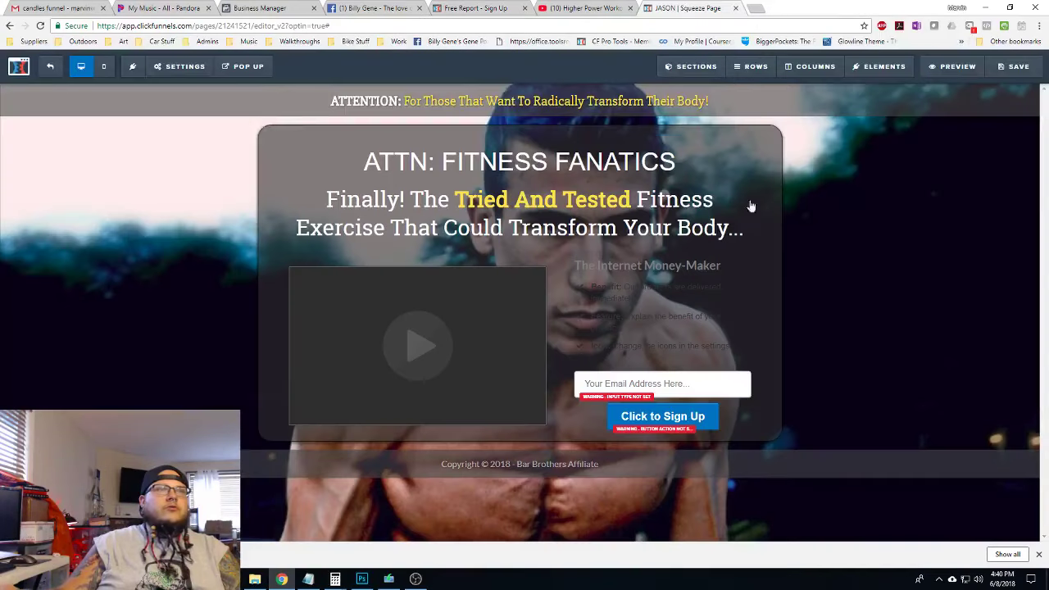
Set the Icon Bullet List's text colour and icon colour to white
{"action": "left_click", "coordinate": [645, 289]}
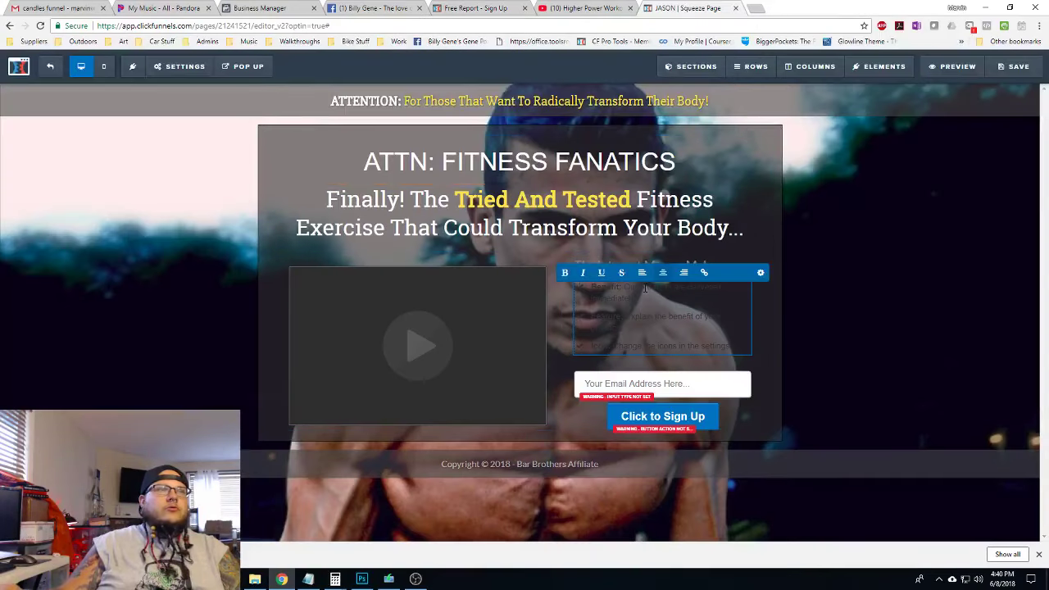
{"action": "left_click", "coordinate": [759, 273]}
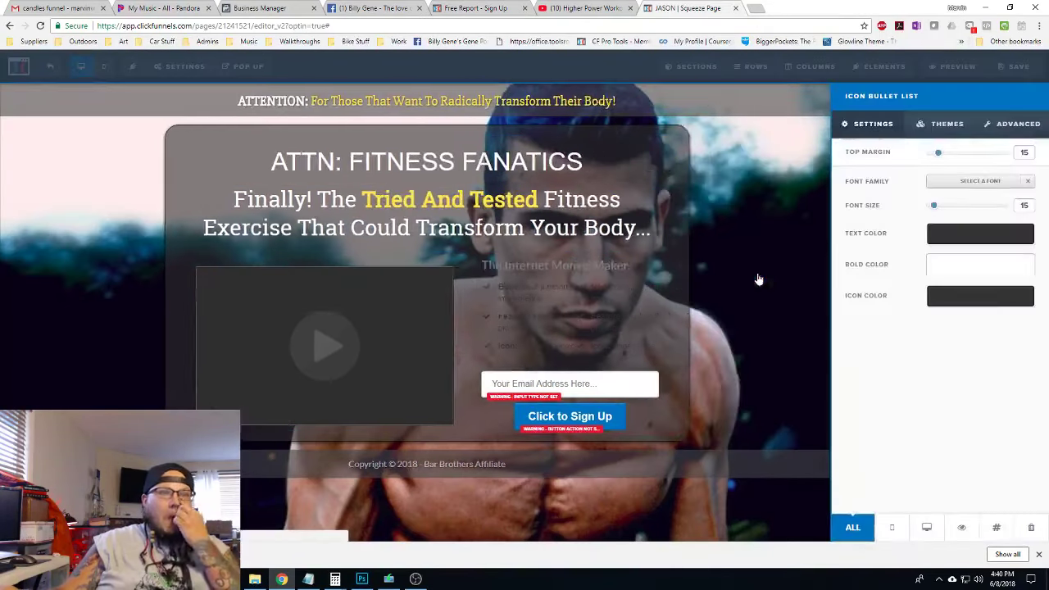
{"action": "left_click", "coordinate": [961, 244]}
{"action": "left_click", "coordinate": [915, 271]}
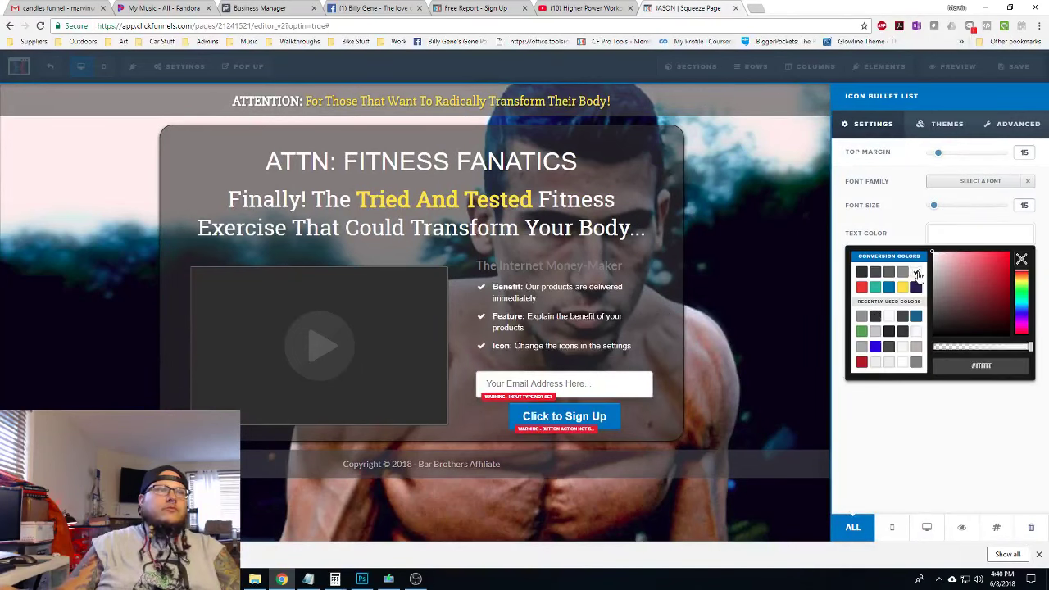
{"action": "left_click", "coordinate": [956, 239]}
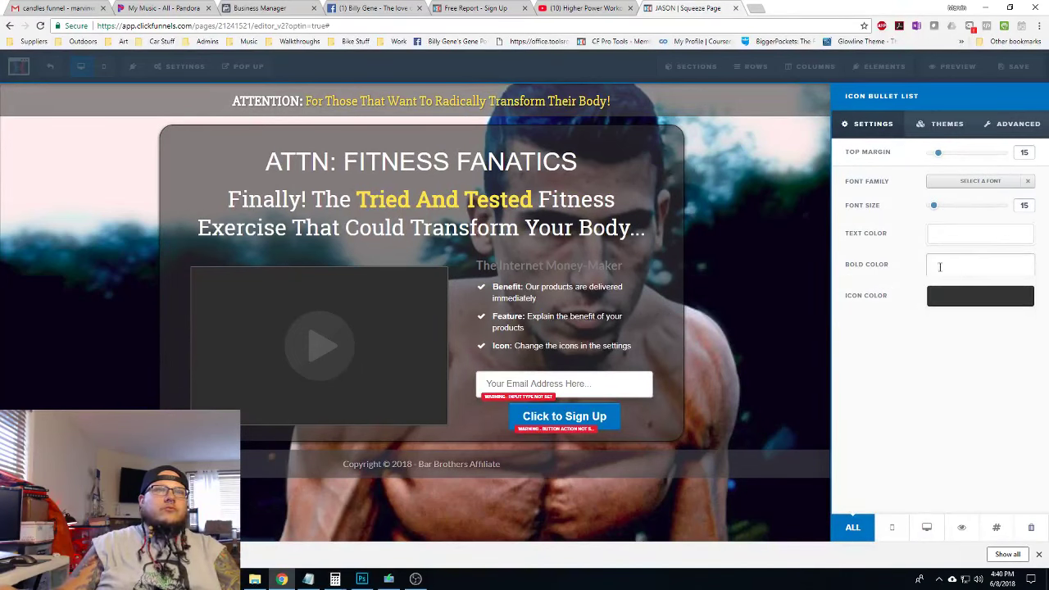
{"action": "left_click", "coordinate": [954, 304]}
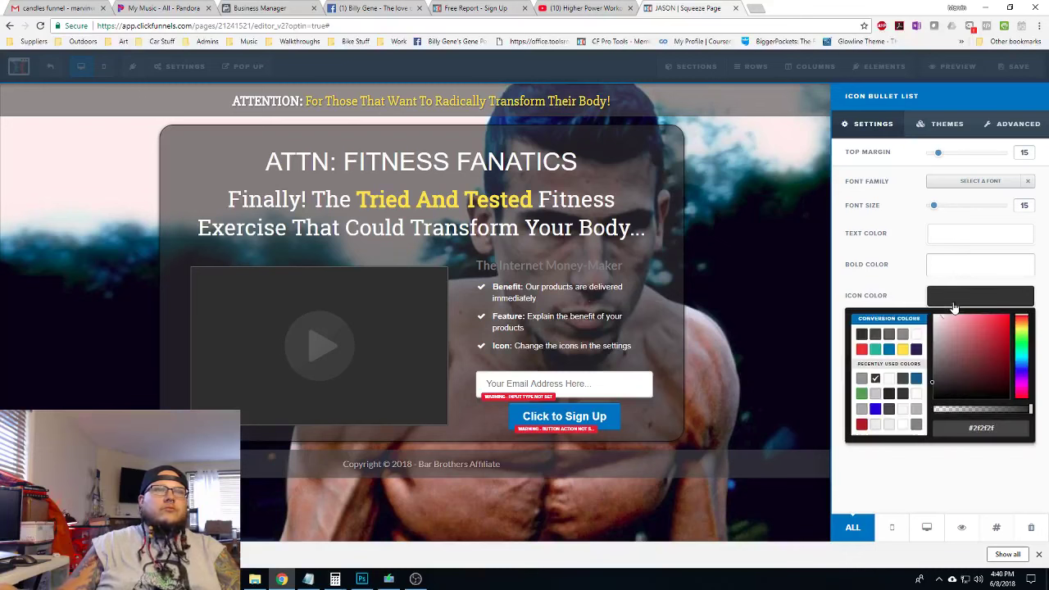
{"action": "left_click", "coordinate": [917, 334]}
{"action": "left_click", "coordinate": [958, 296]}
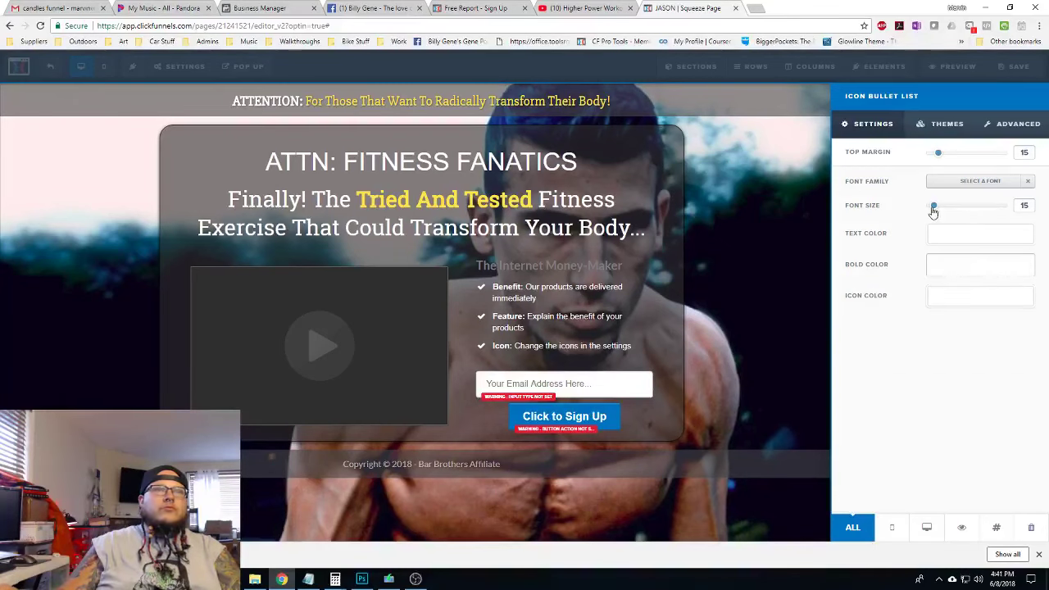
{"action": "left_click", "coordinate": [633, 288]}
Replace the first placeholder bullet with the copied "transform your body!" sentence
{"action": "double_click", "coordinate": [625, 298]}
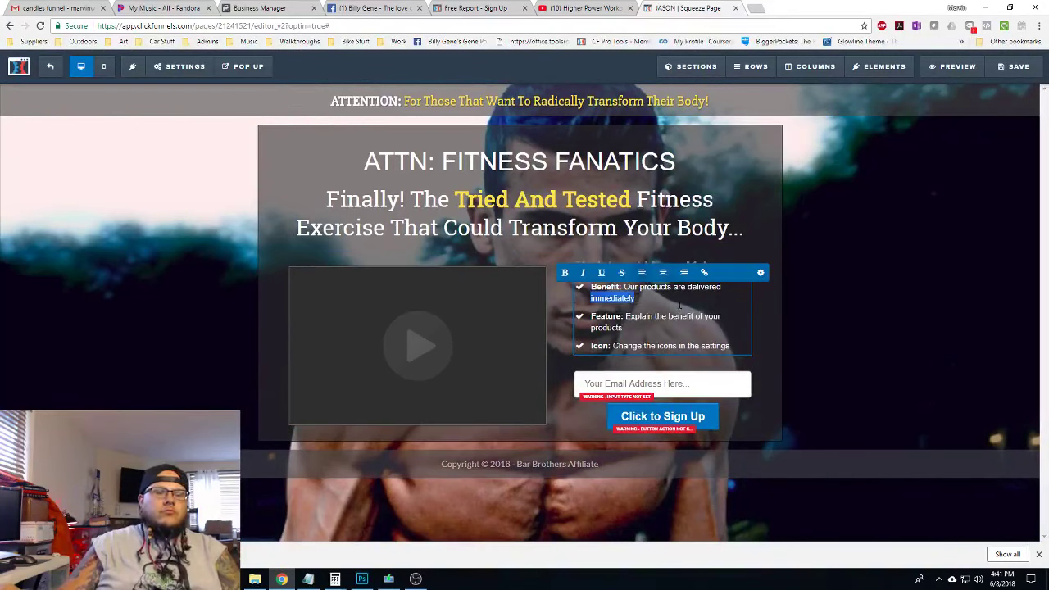
{"action": "key", "text": "ctrl+a"}
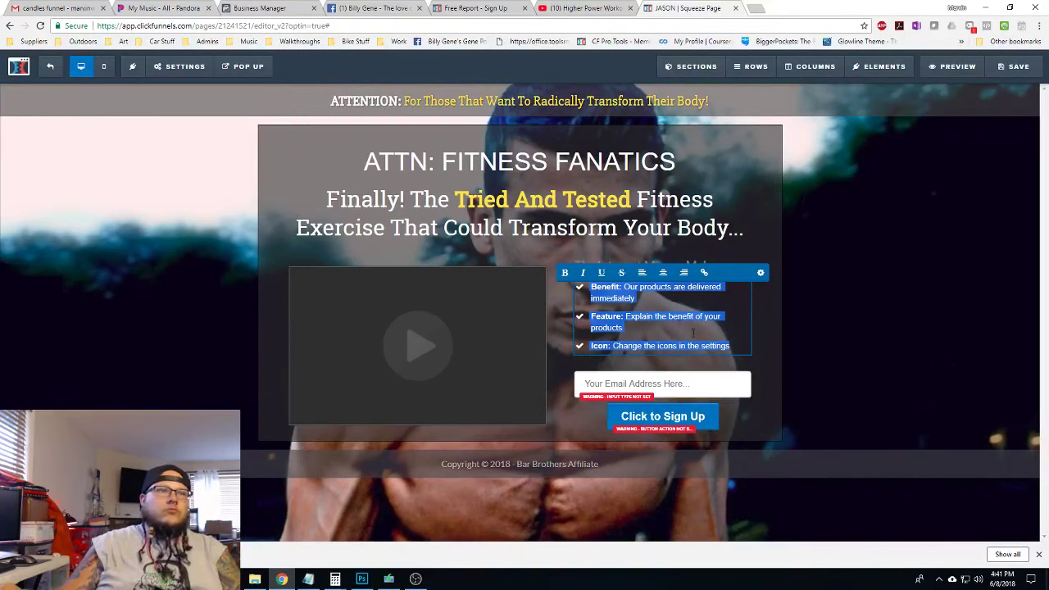
{"action": "left_click", "coordinate": [829, 326]}
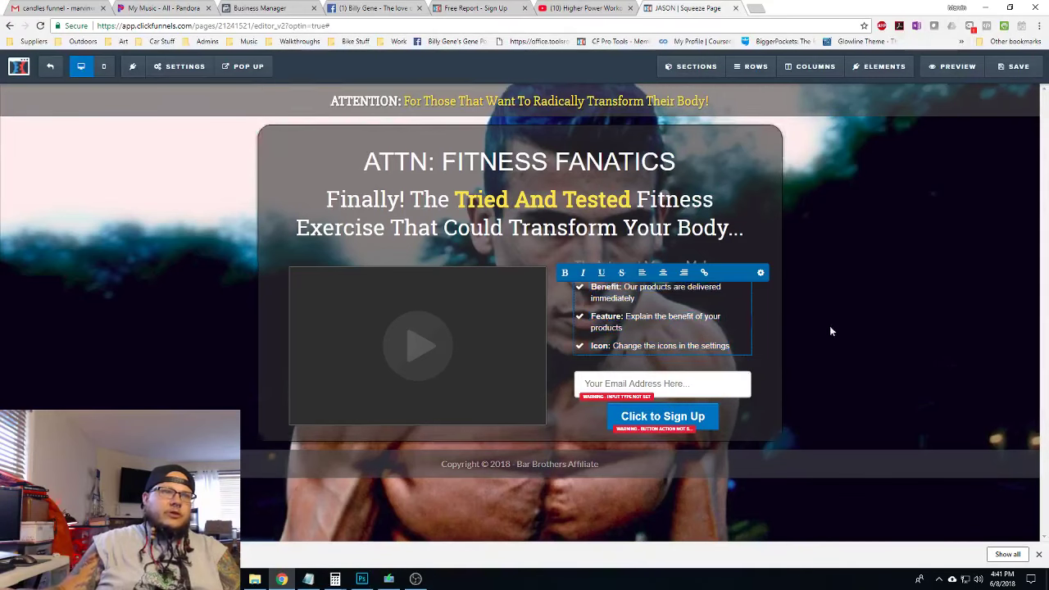
{"action": "left_click", "coordinate": [644, 295]}
{"action": "left_click_drag", "start_coordinate": [637, 299], "coordinate": [620, 287]}
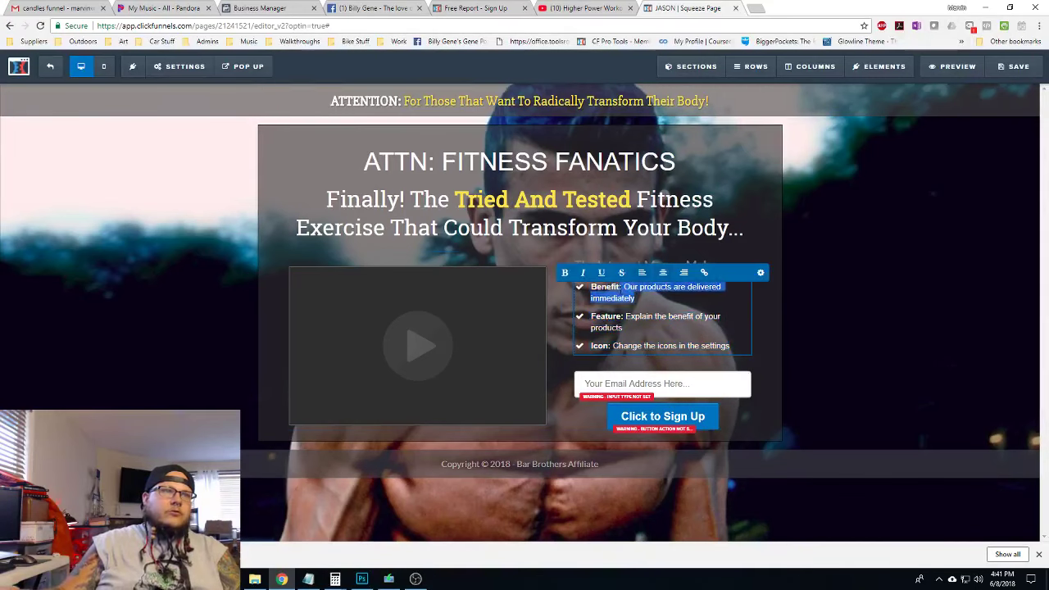
{"action": "key", "text": "BackSpace"}
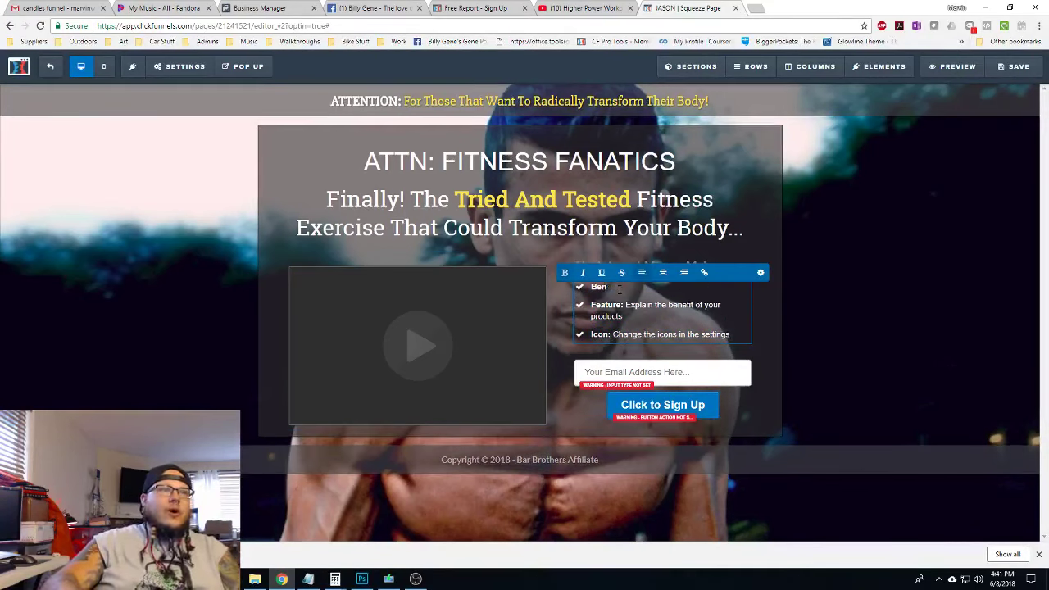
{"action": "type", "text": "An effective and quicker way to transform your body!"}
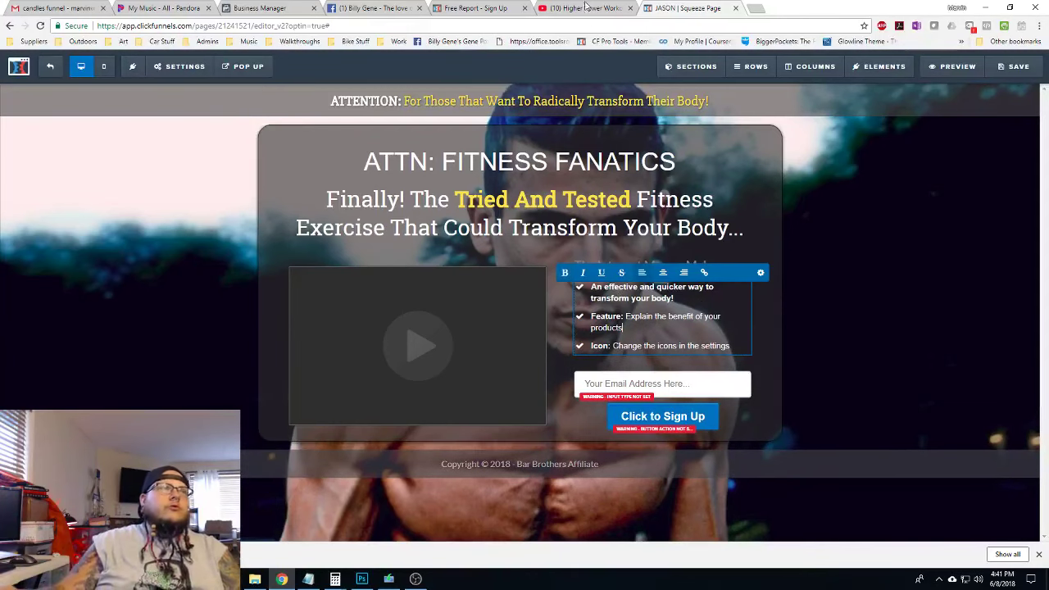
Replace the Feature placeholder bullet with the copied Gain muscles sentence from Bar Brothers
{"action": "left_click", "coordinate": [472, 9]}
{"action": "left_click_drag", "start_coordinate": [324, 398], "coordinate": [256, 342]}
{"action": "key", "text": "ctrl+c"}
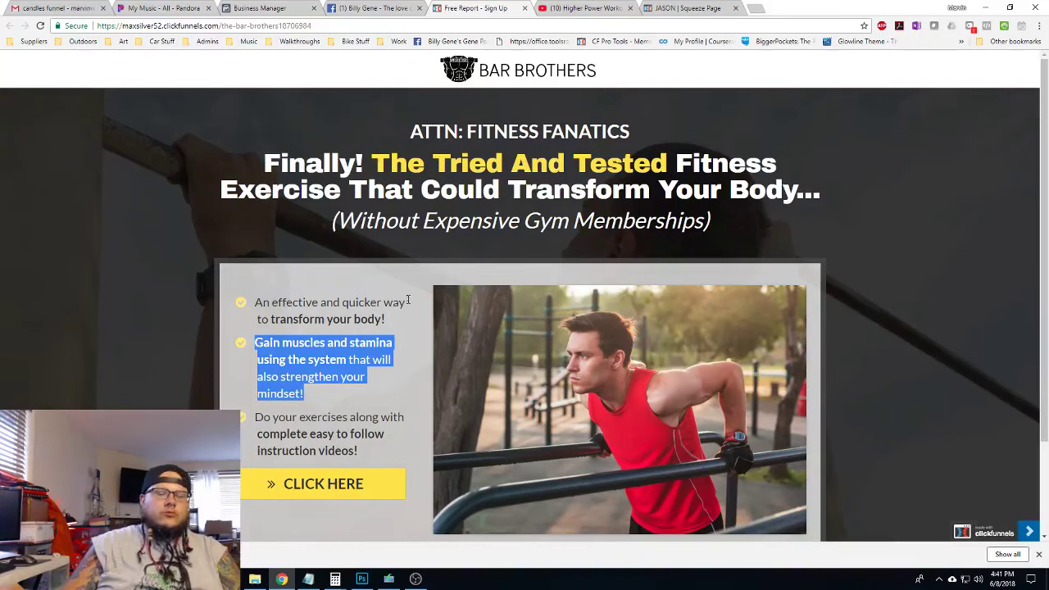
{"action": "left_click", "coordinate": [680, 8]}
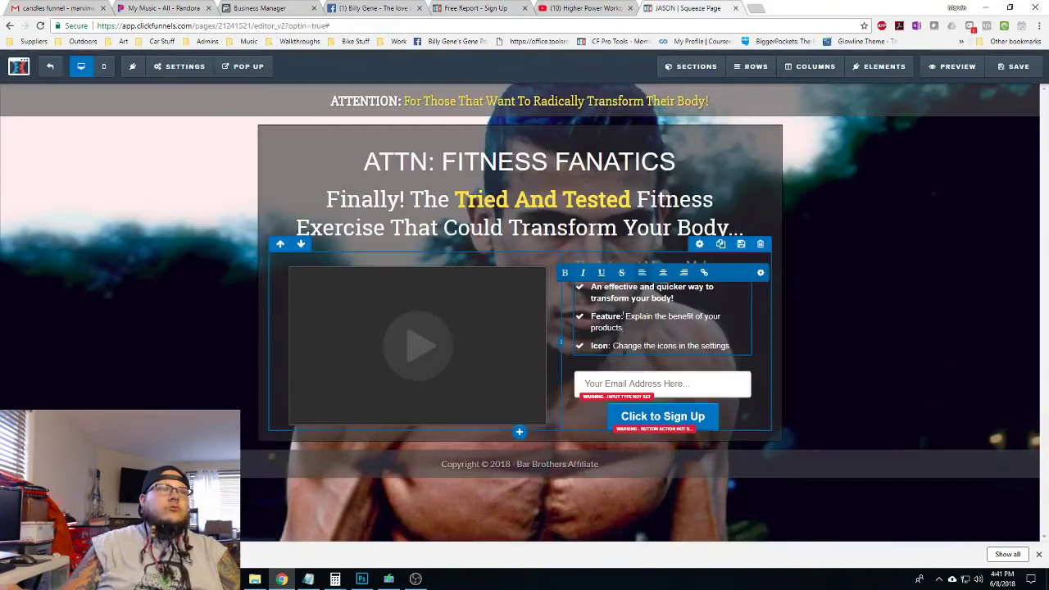
{"action": "key", "text": "shift+Up"}
{"action": "key", "text": "shift+Home"}
{"action": "key", "text": "ctrl+v"}
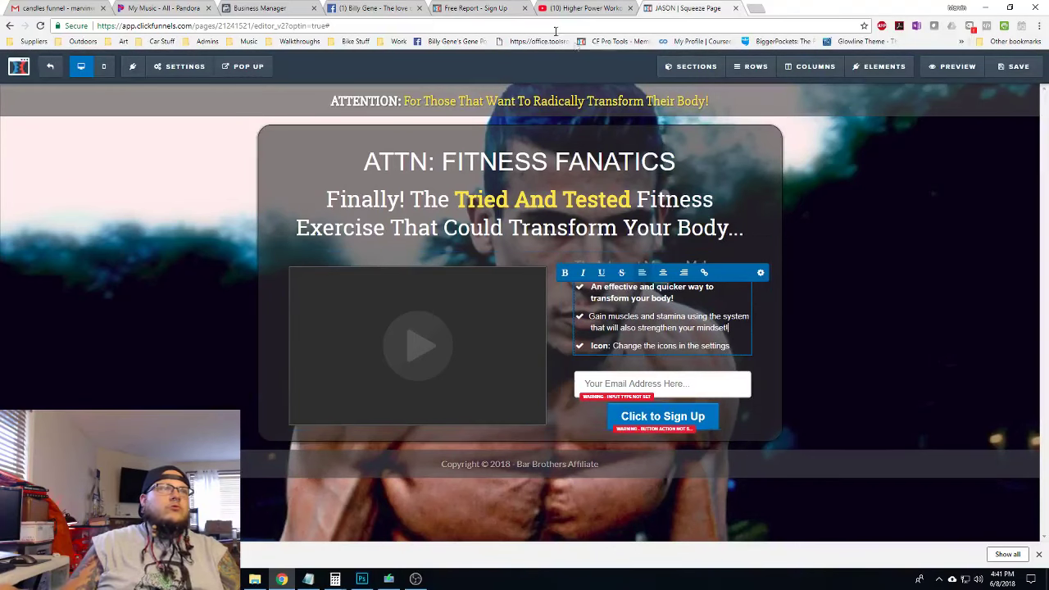
Replace the Icon placeholder bullet with the copied exercises sentence from Bar Brothers
{"action": "left_click", "coordinate": [483, 9]}
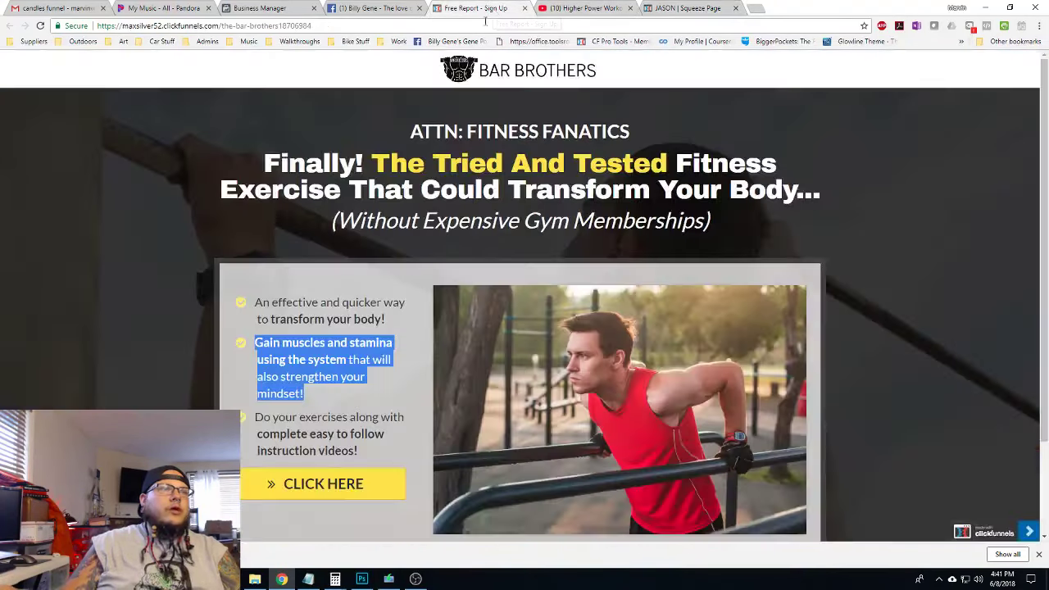
{"action": "left_click_drag", "start_coordinate": [387, 457], "coordinate": [250, 418]}
{"action": "key", "text": "ctrl+c"}
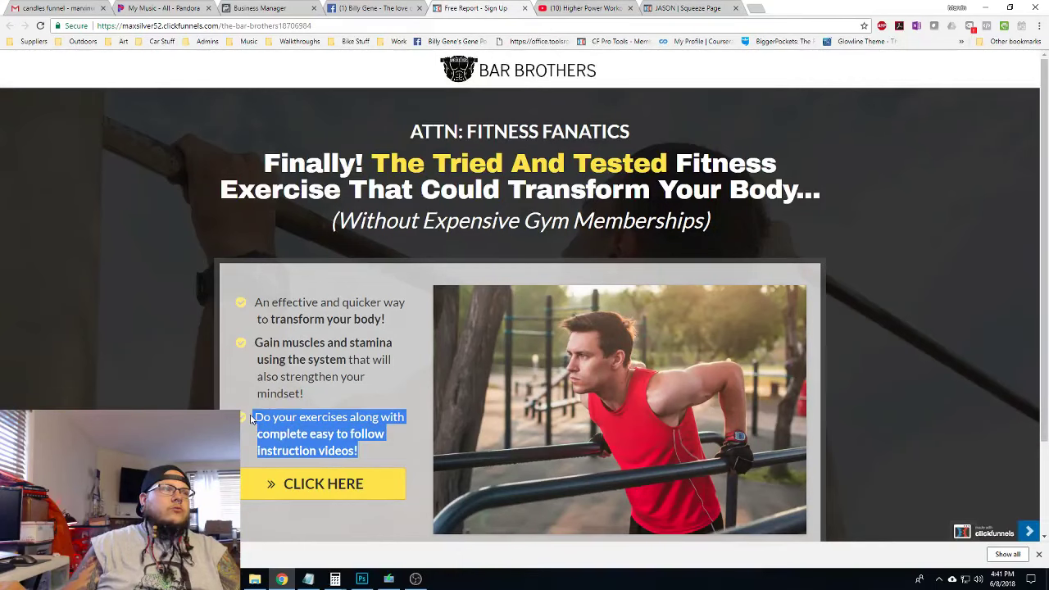
{"action": "left_click", "coordinate": [681, 8]}
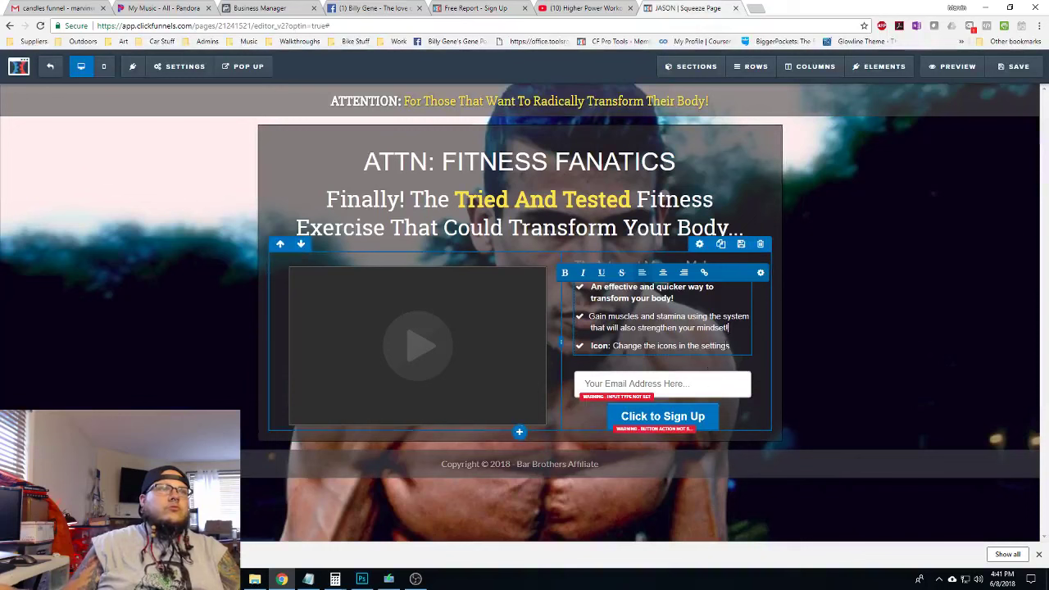
{"action": "left_click_drag", "start_coordinate": [730, 345], "coordinate": [590, 345]}
{"action": "key", "text": "ctrl+v"}
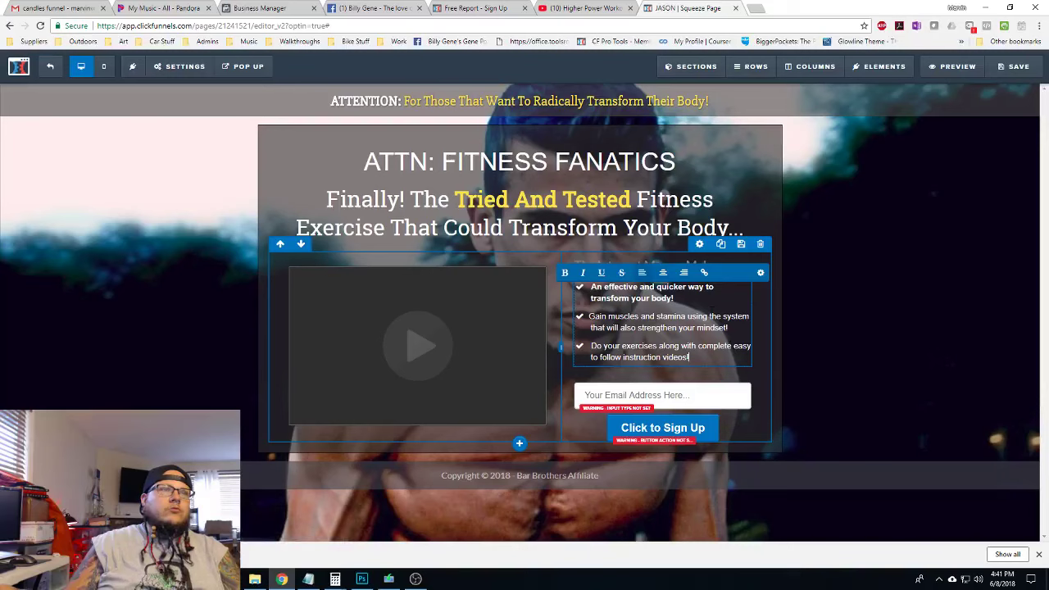
Make "transform your body!" bold in the first bullet, matching the live page
{"action": "left_click_drag", "start_coordinate": [639, 287], "coordinate": [675, 298]}
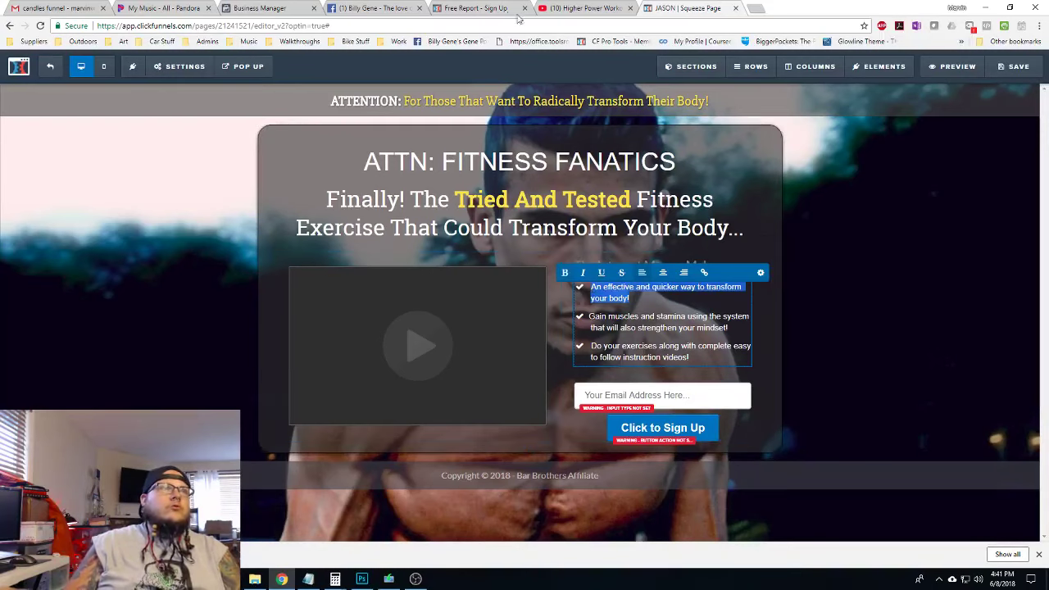
{"action": "left_click", "coordinate": [483, 9]}
{"action": "left_click", "coordinate": [679, 9]}
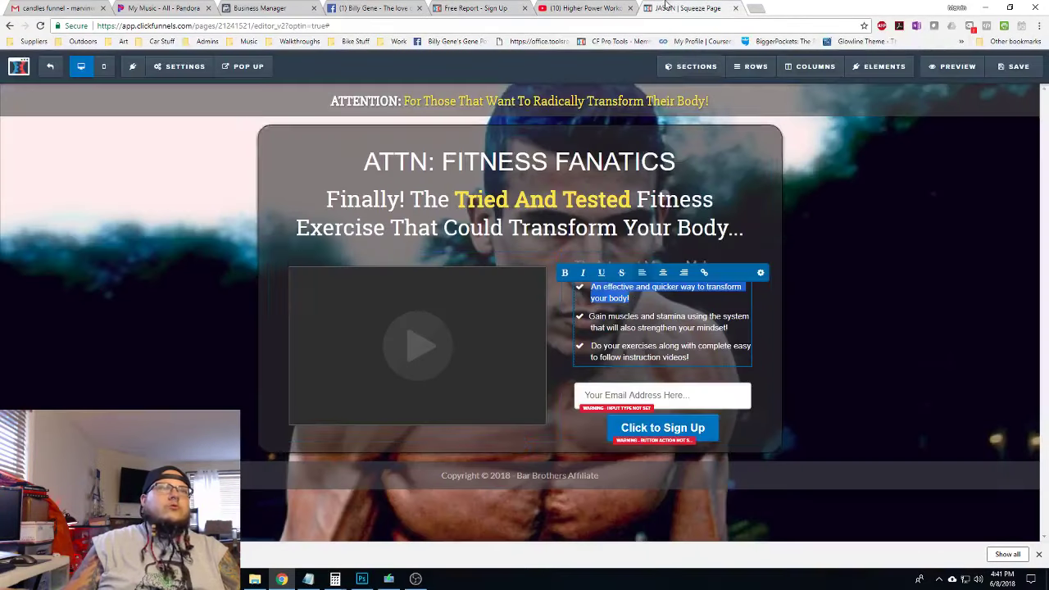
{"action": "left_click_drag", "start_coordinate": [706, 287], "coordinate": [629, 298]}
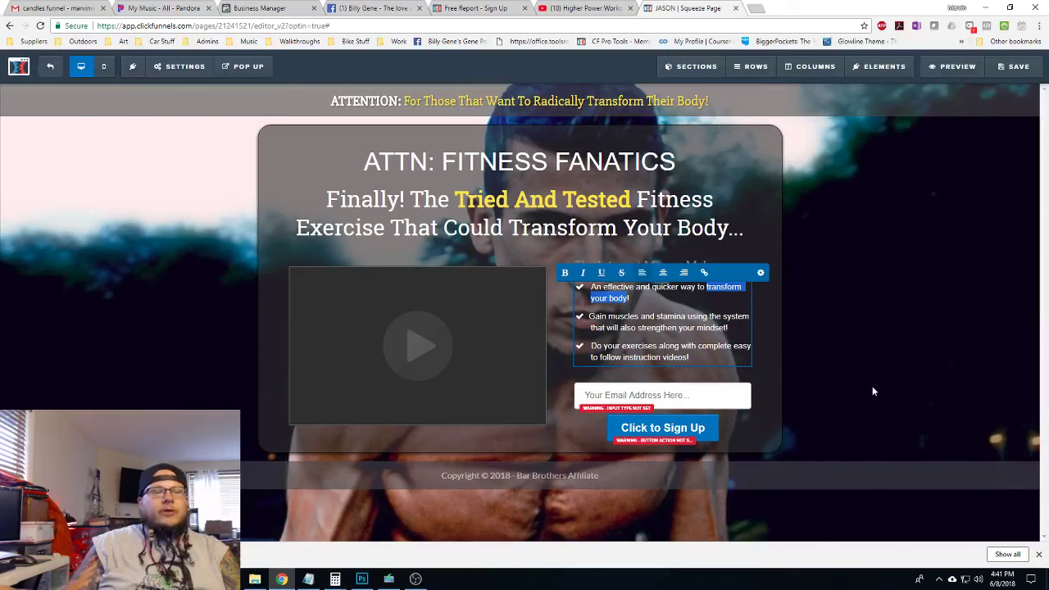
{"action": "key", "text": "ctrl+b"}
{"action": "key", "text": "Right"}
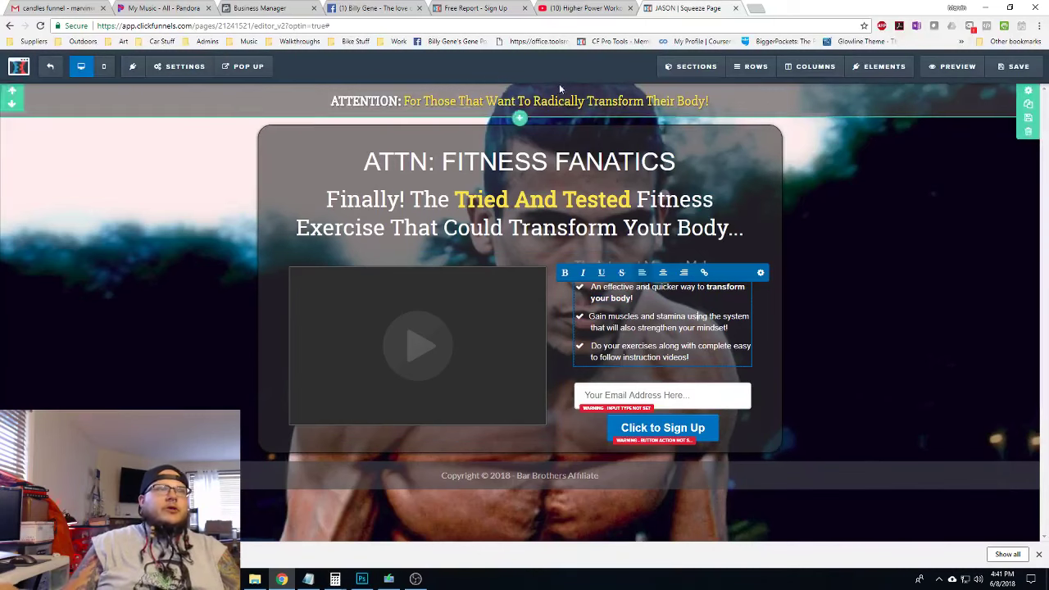
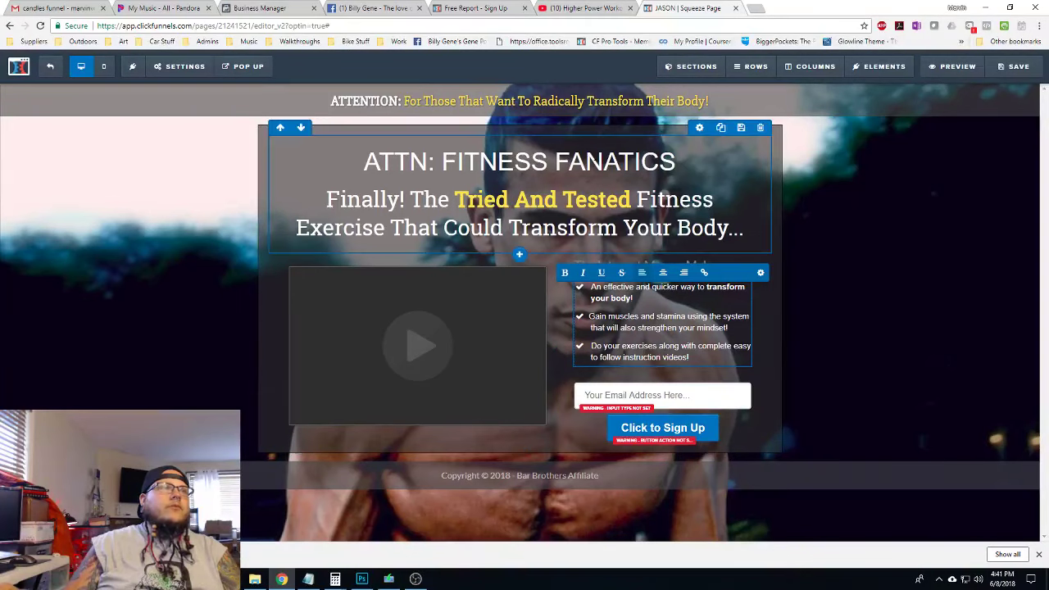
Check which bullet words are bold on the Bar Brothers reference landing page
{"action": "left_click", "coordinate": [600, 9]}
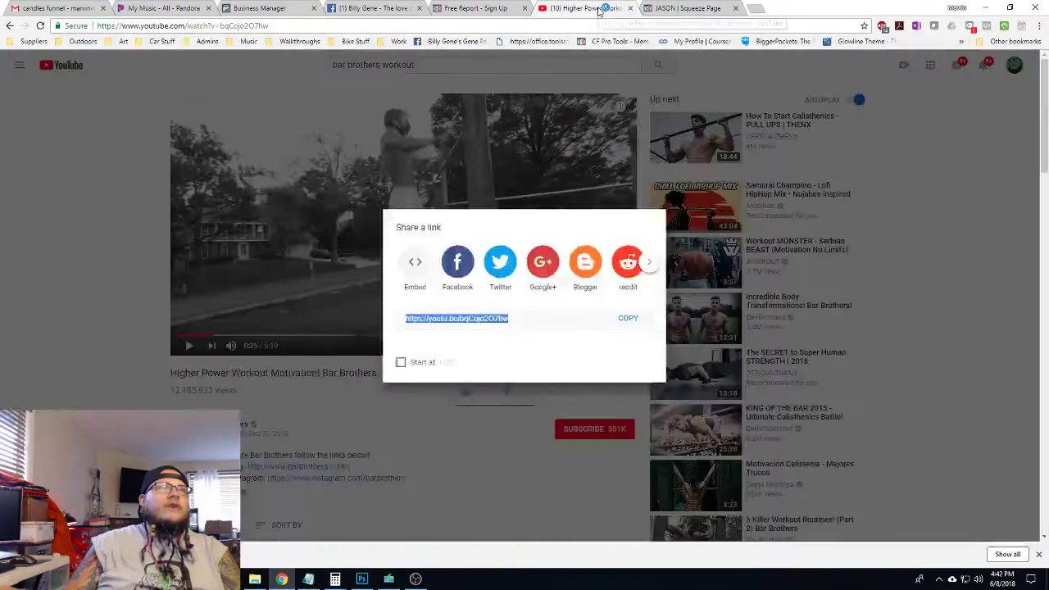
{"action": "key", "text": "Escape"}
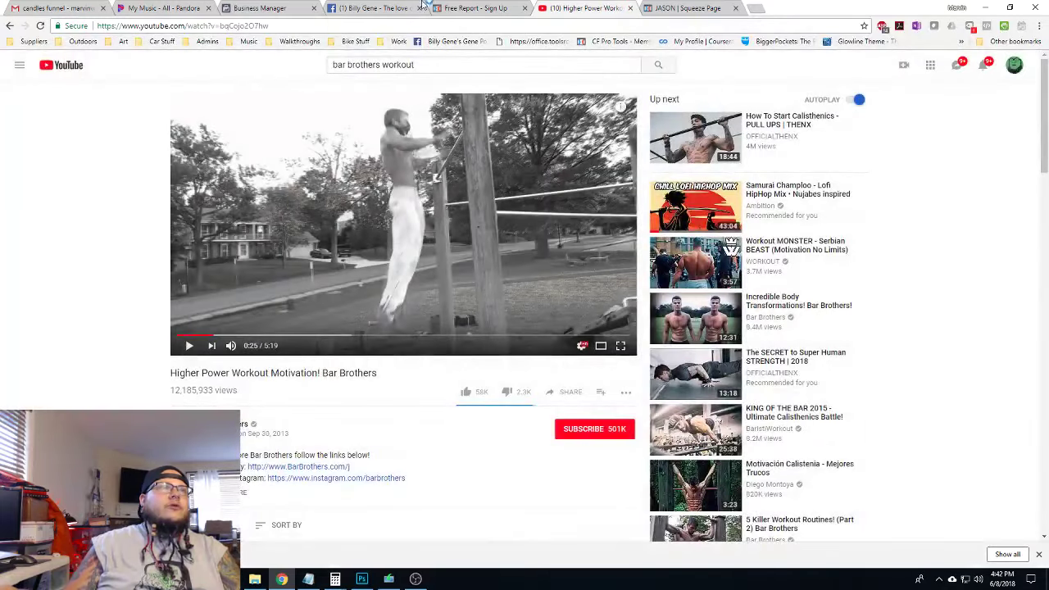
{"action": "left_click", "coordinate": [475, 8]}
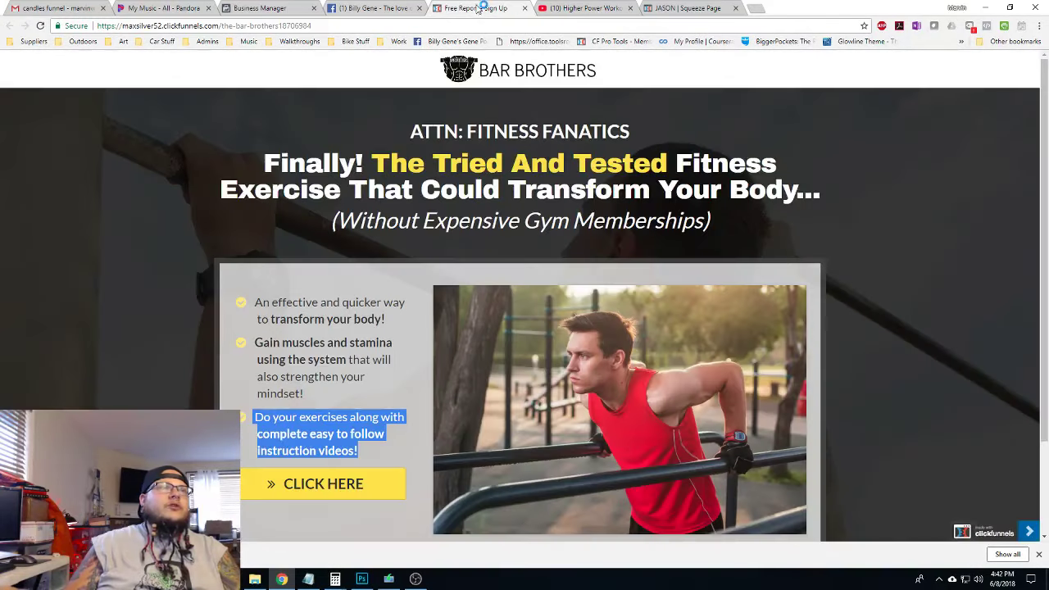
{"action": "left_click", "coordinate": [343, 358]}
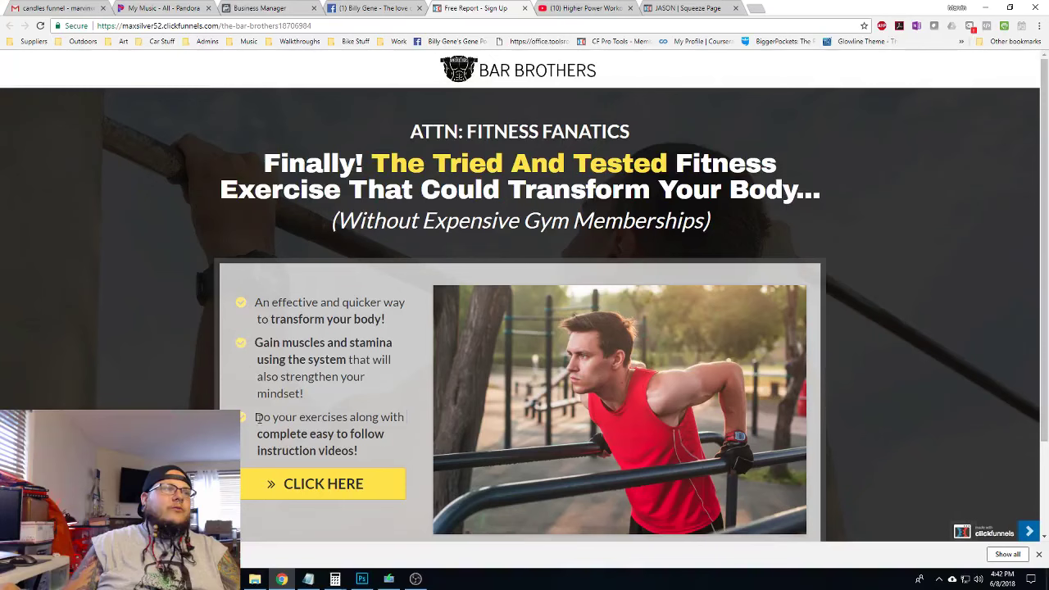
{"action": "left_click_drag", "start_coordinate": [256, 417], "coordinate": [366, 449]}
{"action": "left_click", "coordinate": [692, 8]}
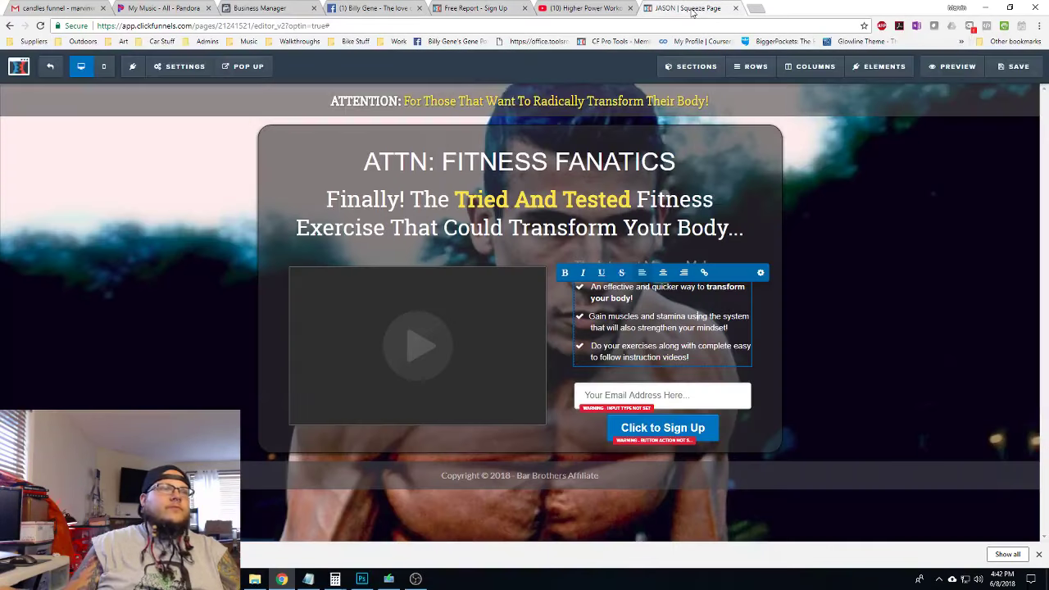
{"action": "left_click", "coordinate": [475, 8]}
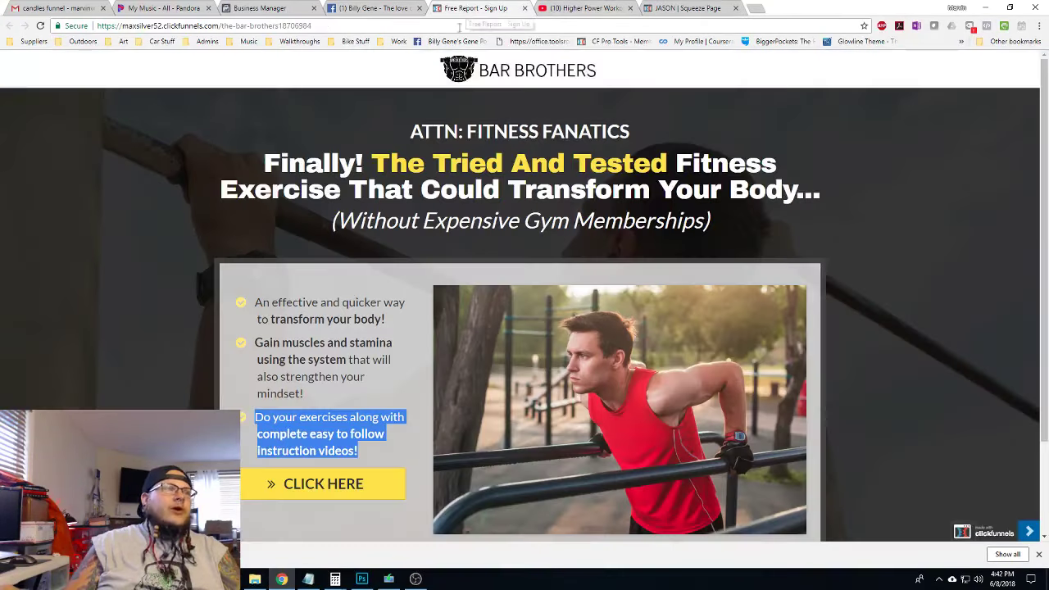
{"action": "left_click", "coordinate": [344, 357]}
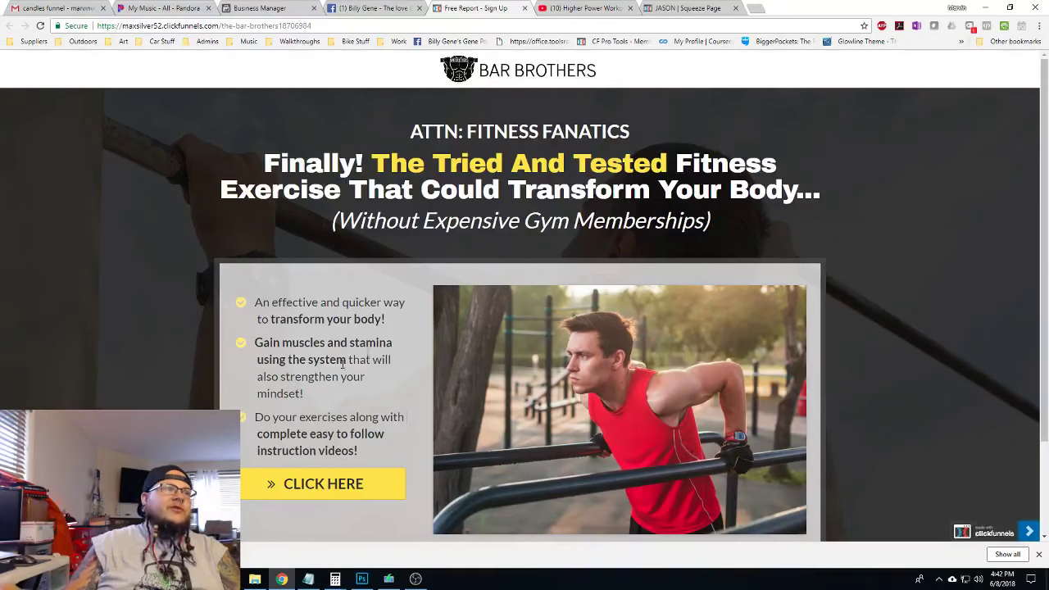
{"action": "left_click", "coordinate": [689, 8]}
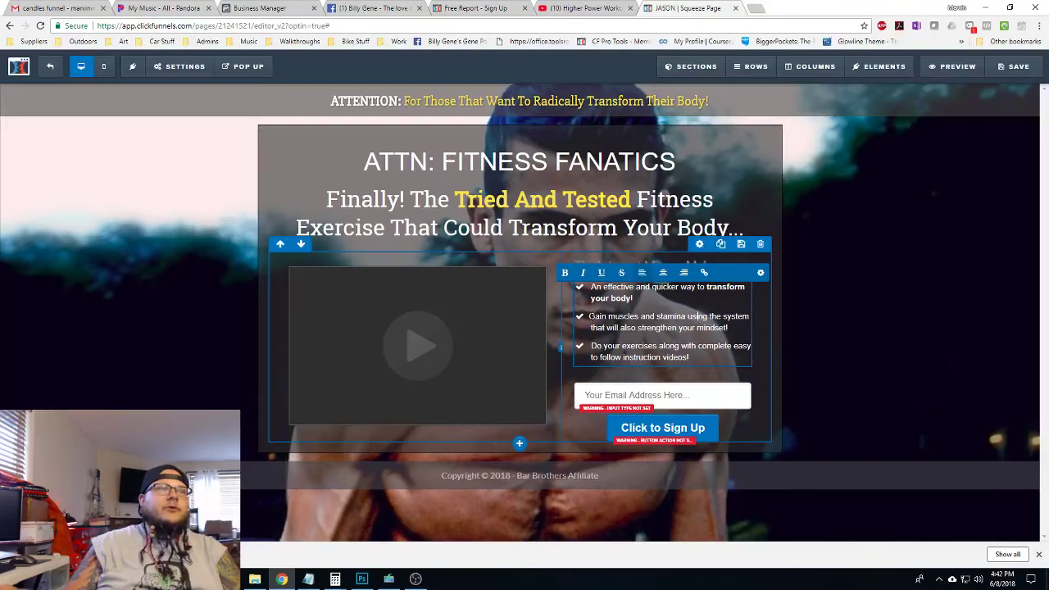
Bold 'Gain muscles and stamina using the system' and 'complete easy to follow instruction videos!'
{"action": "left_click_drag", "start_coordinate": [589, 317], "coordinate": [747, 316]}
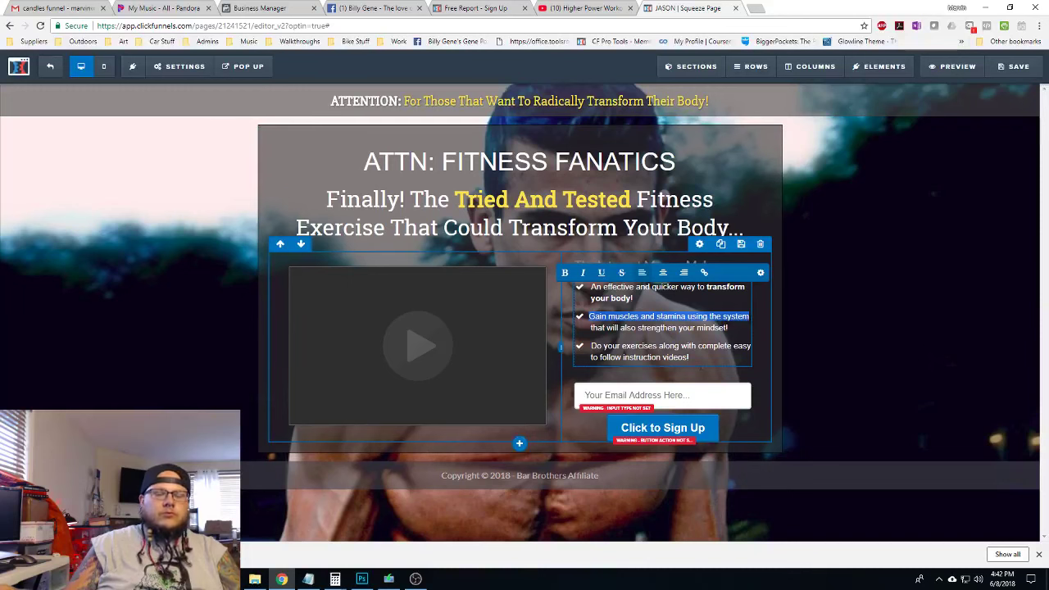
{"action": "key", "text": "ctrl+b"}
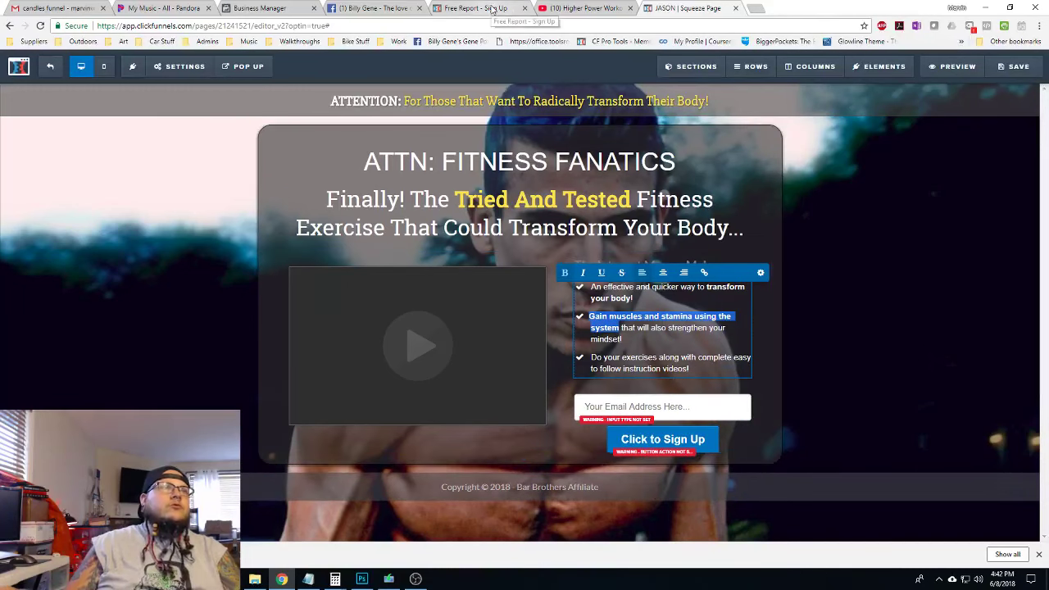
{"action": "left_click", "coordinate": [492, 10]}
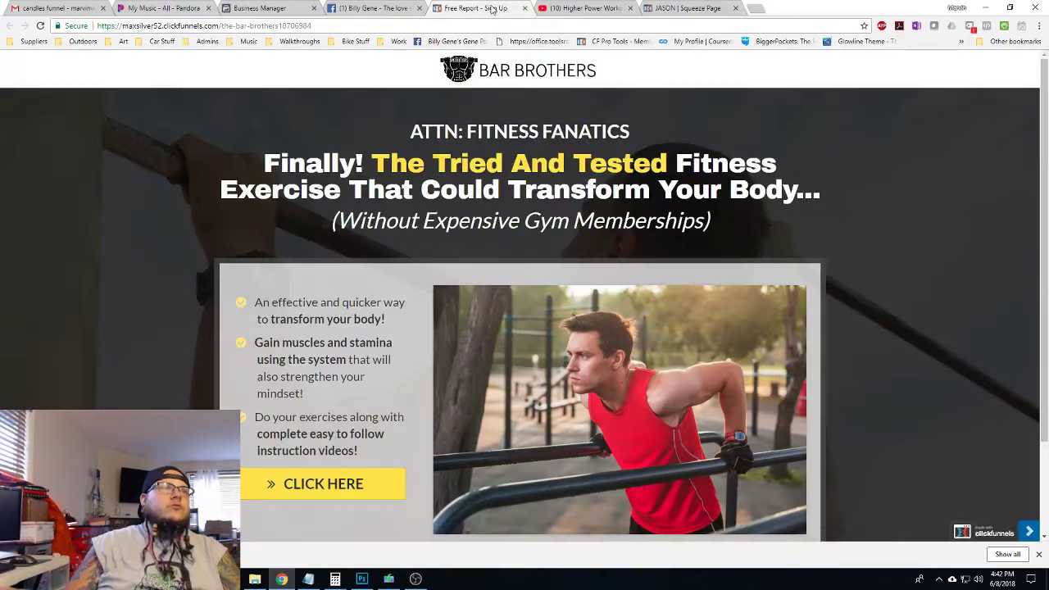
{"action": "left_click", "coordinate": [670, 8]}
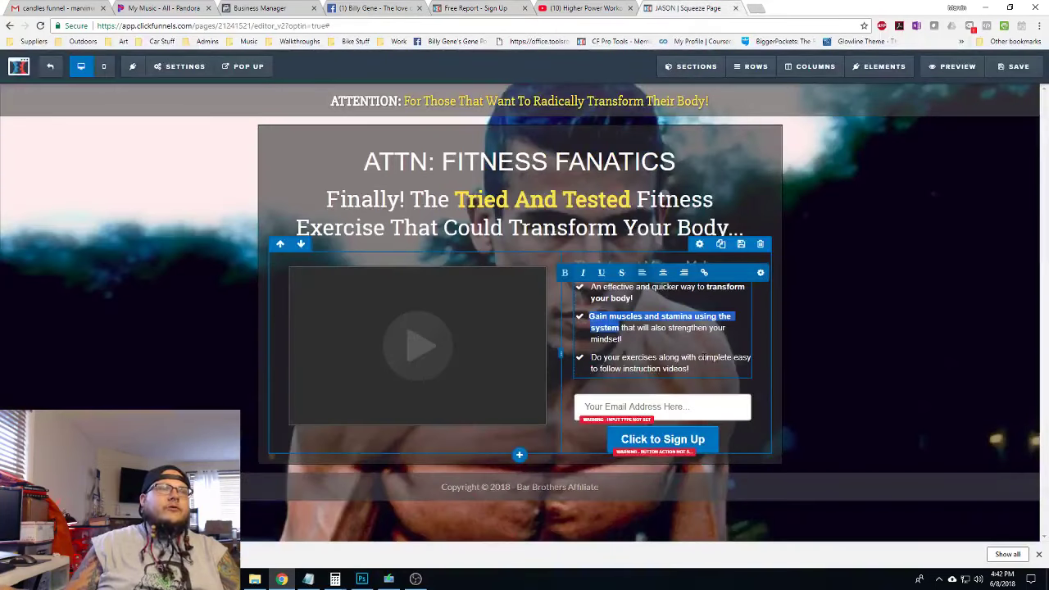
{"action": "left_click_drag", "start_coordinate": [698, 358], "coordinate": [691, 370]}
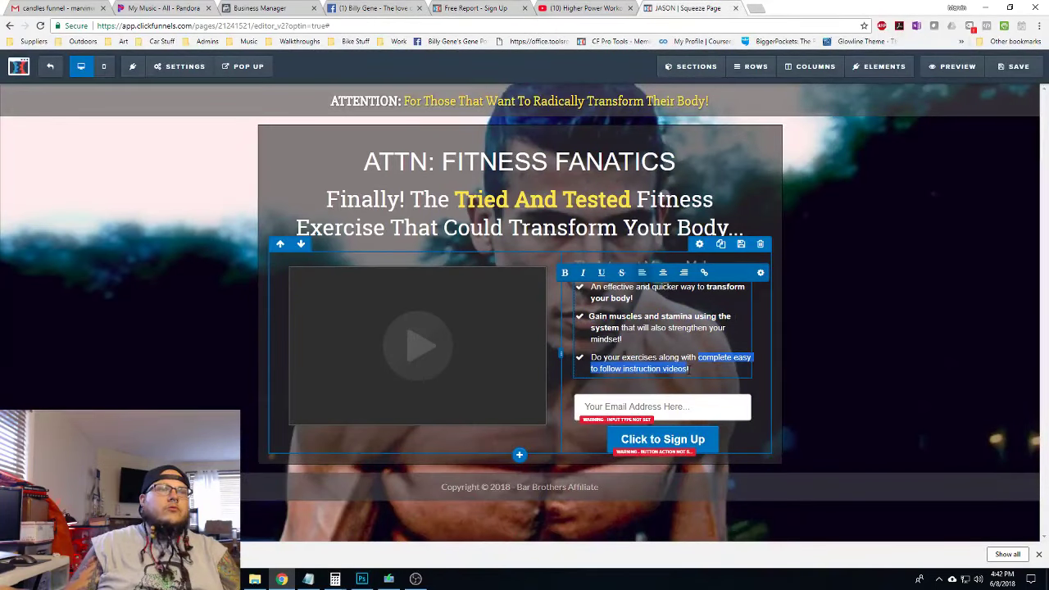
{"action": "left_click", "coordinate": [565, 272]}
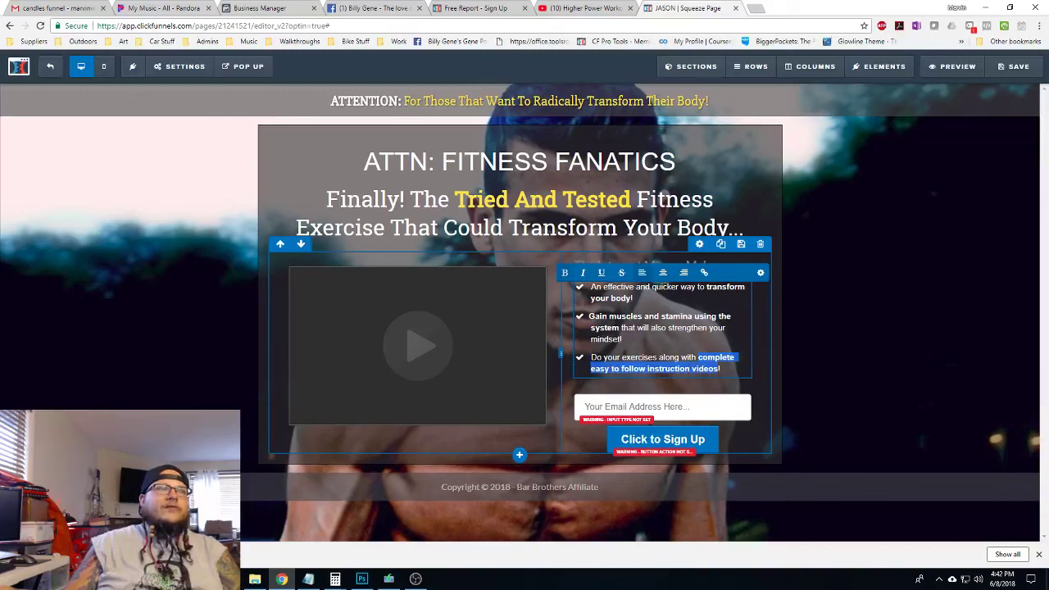
{"action": "left_click", "coordinate": [809, 374]}
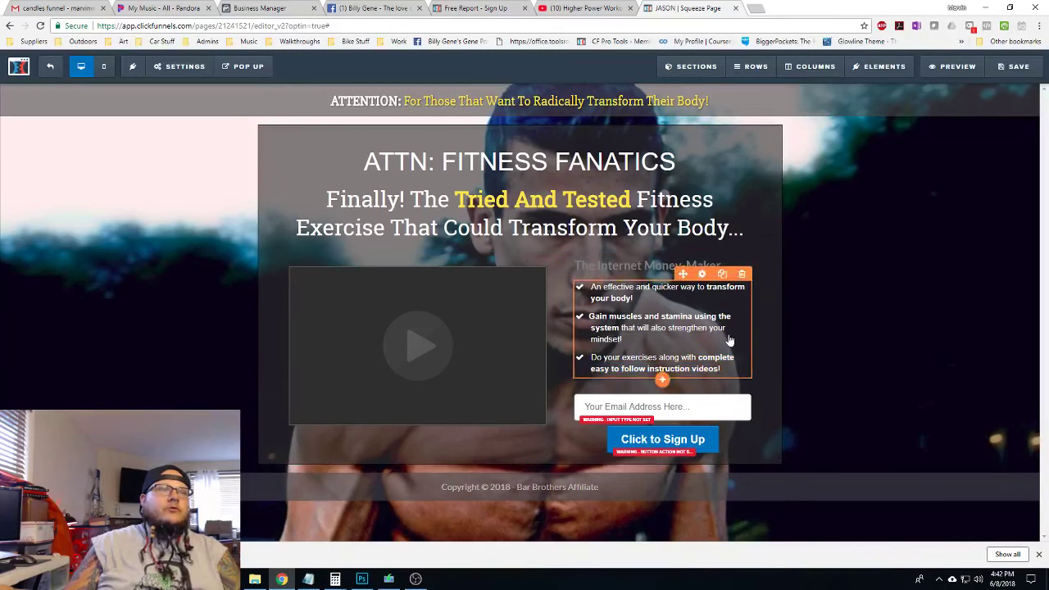
Set the Icon Bullet List's three icon pickers to fa-angle-double-right
{"action": "left_click", "coordinate": [702, 274]}
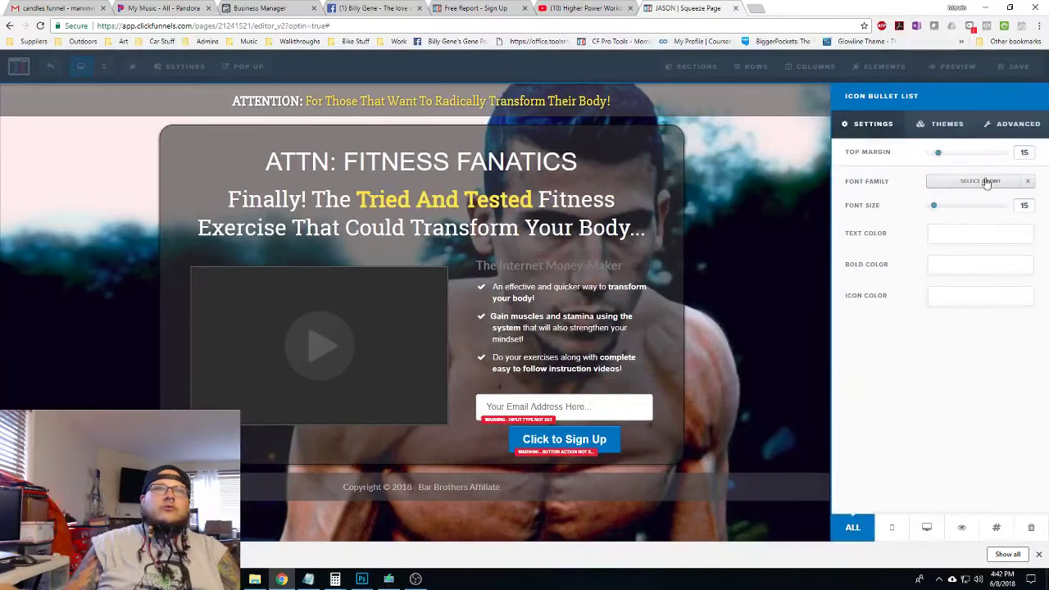
{"action": "left_click", "coordinate": [1028, 125]}
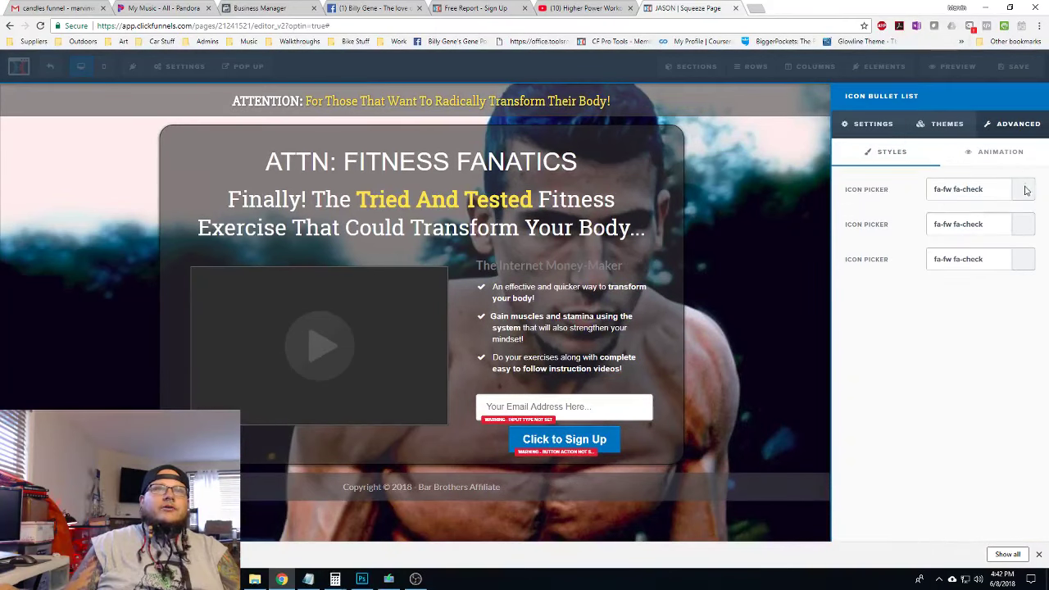
{"action": "left_click", "coordinate": [1025, 190]}
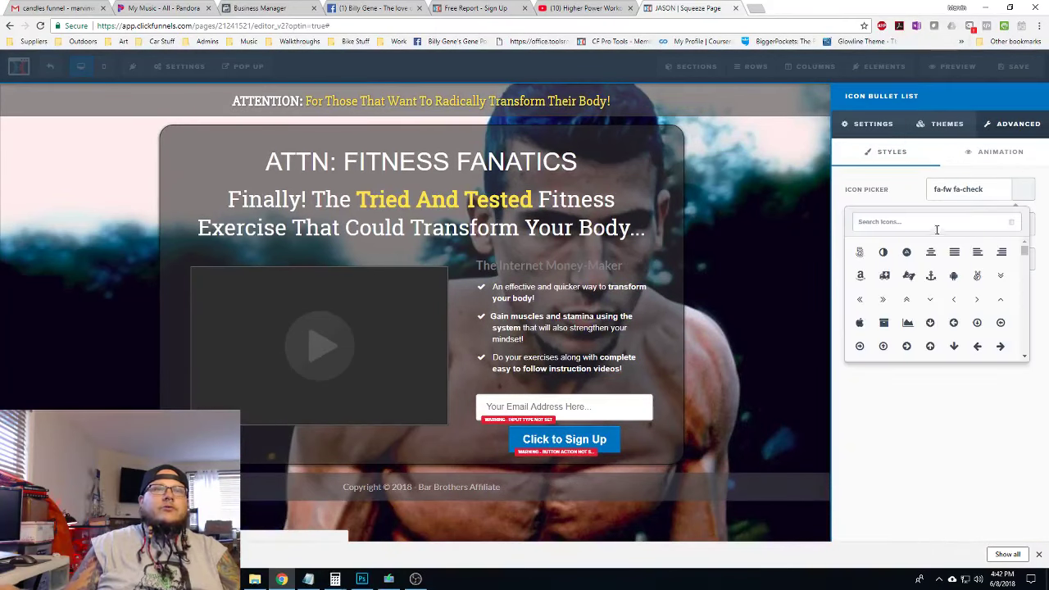
{"action": "left_click", "coordinate": [940, 223]}
{"action": "type", "text": "che"}
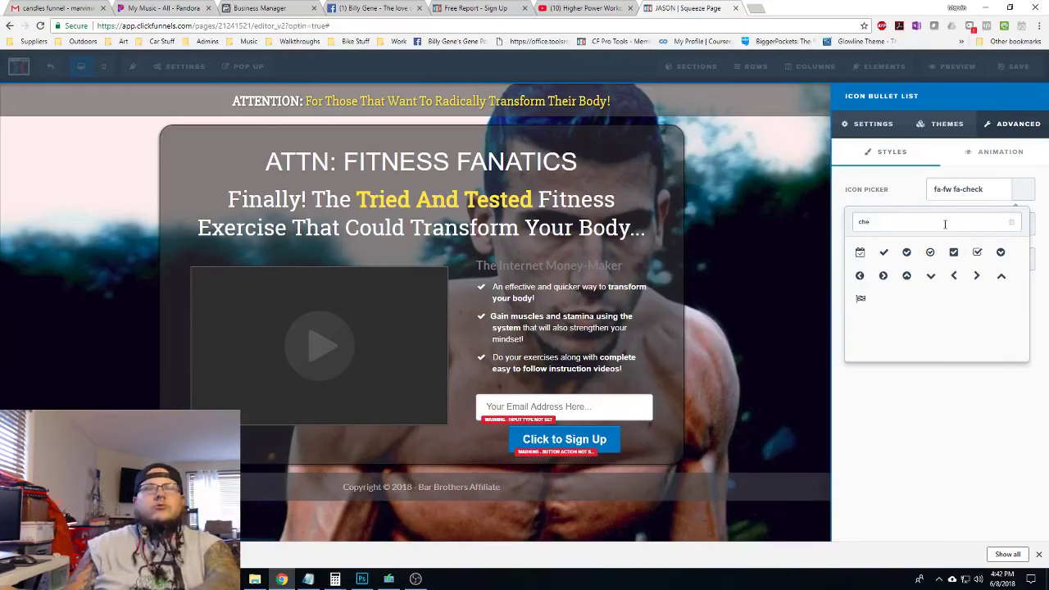
{"action": "key", "text": "BackSpace"}
{"action": "key", "text": "BackSpace"}
{"action": "key", "text": "BackSpace"}
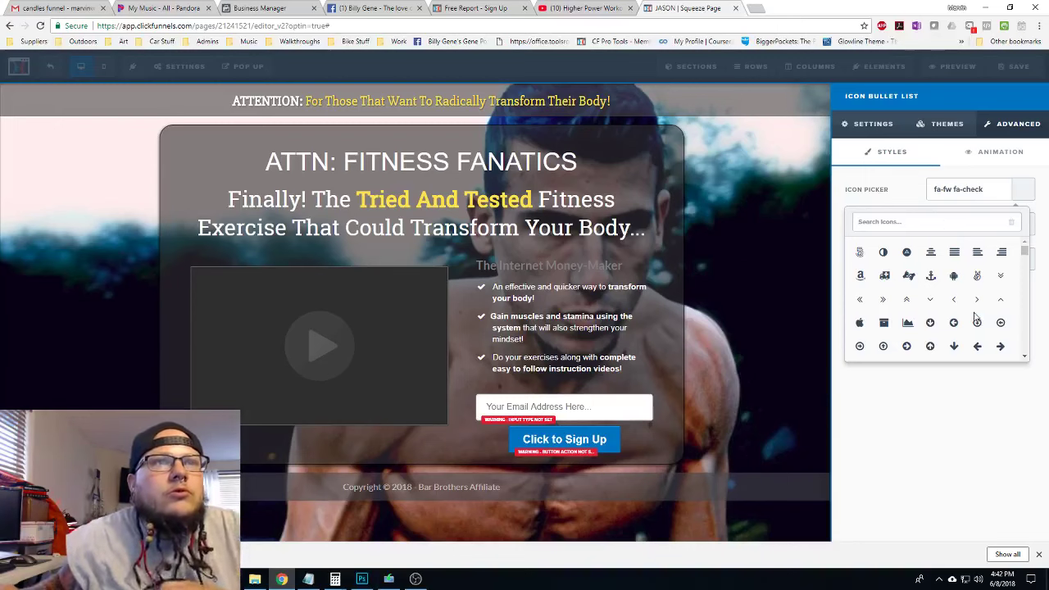
{"action": "left_click", "coordinate": [883, 299]}
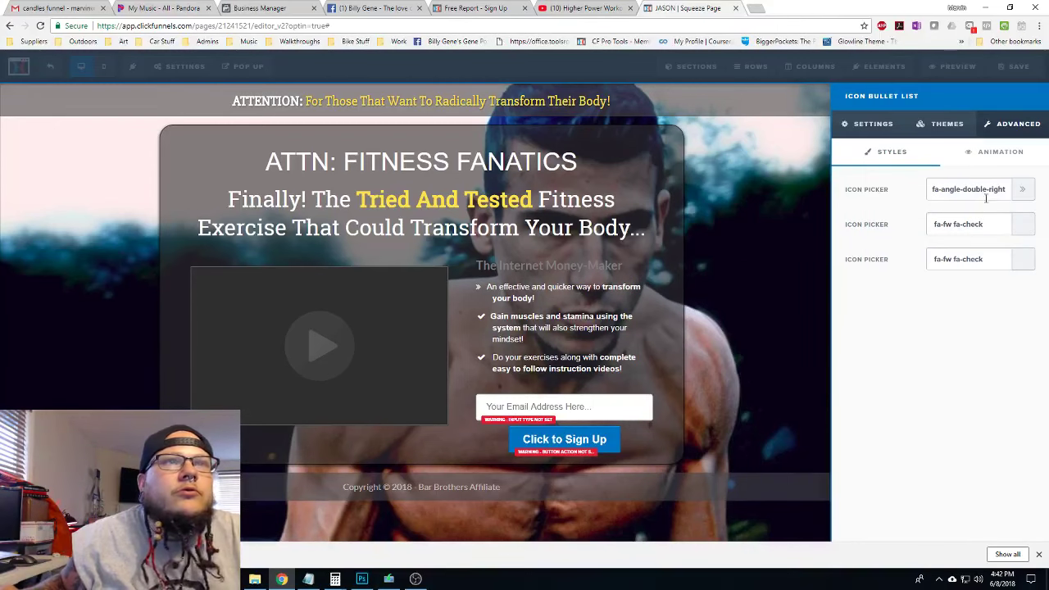
{"action": "left_click", "coordinate": [1025, 225]}
{"action": "left_click", "coordinate": [884, 333]}
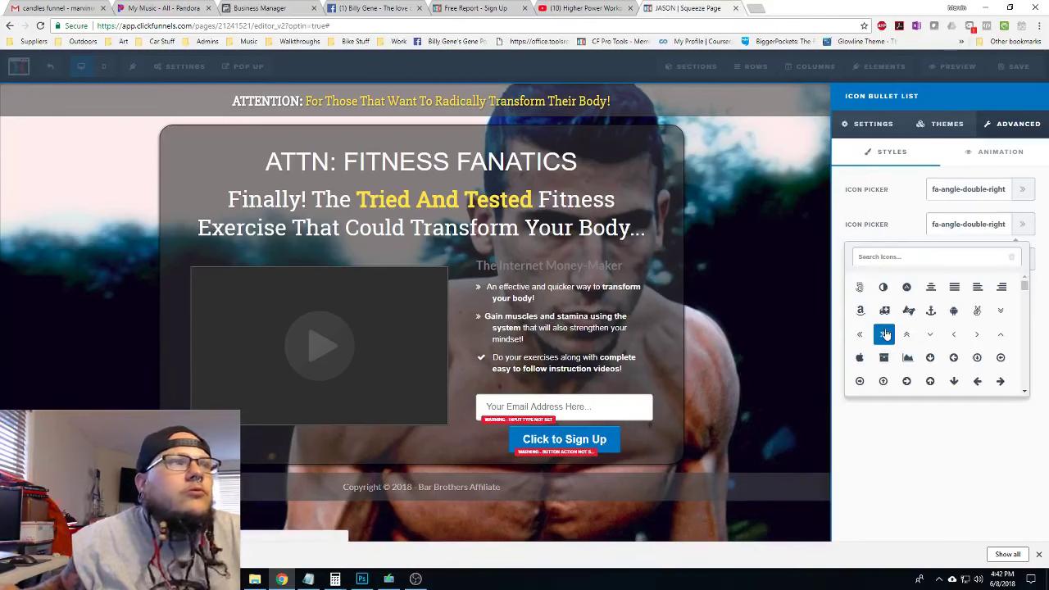
{"action": "left_click", "coordinate": [1022, 259]}
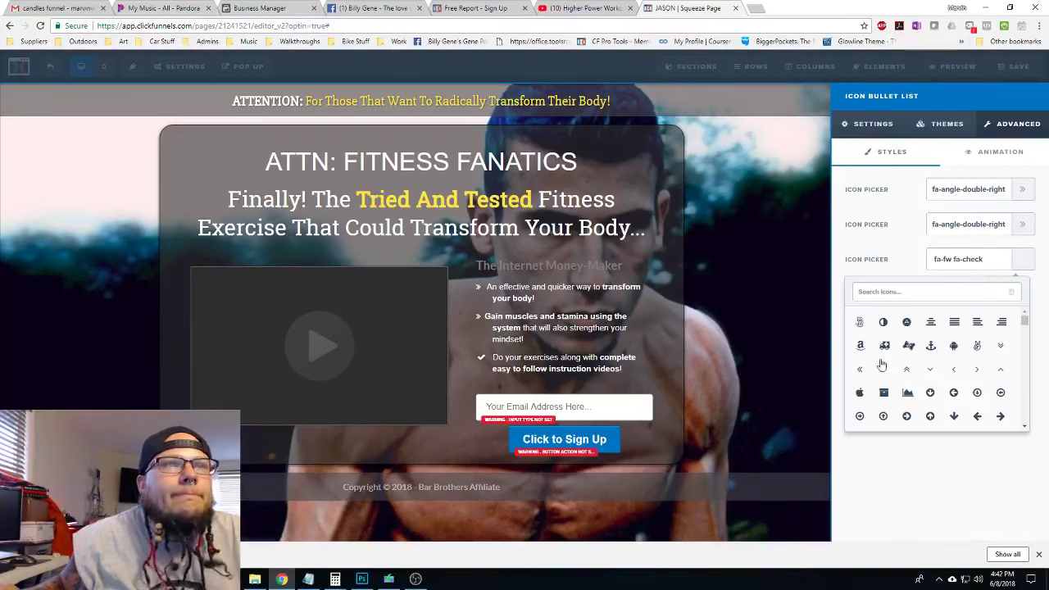
{"action": "left_click", "coordinate": [883, 369]}
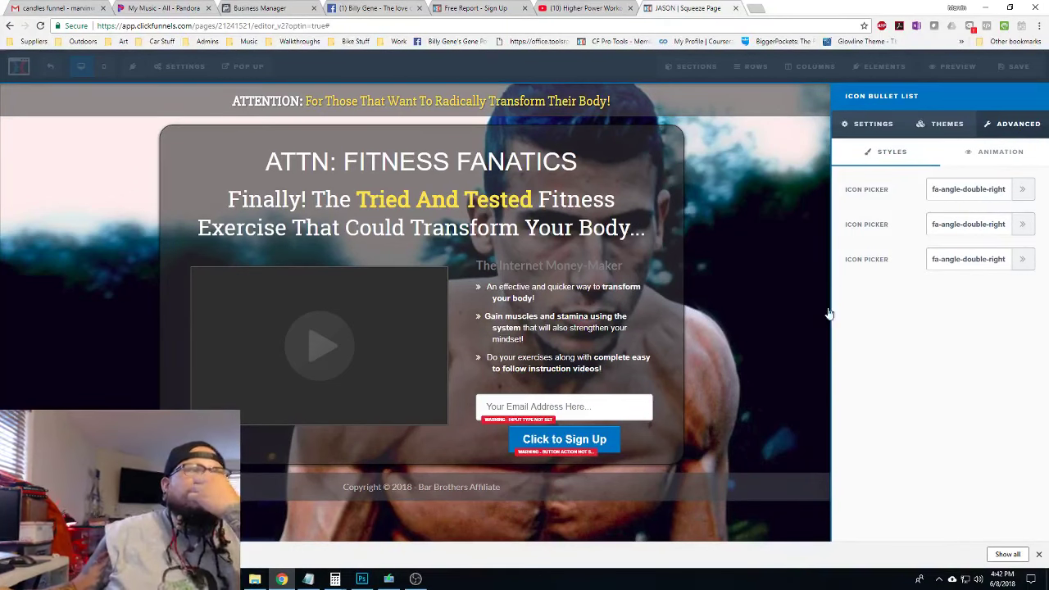
{"action": "left_click", "coordinate": [870, 123]}
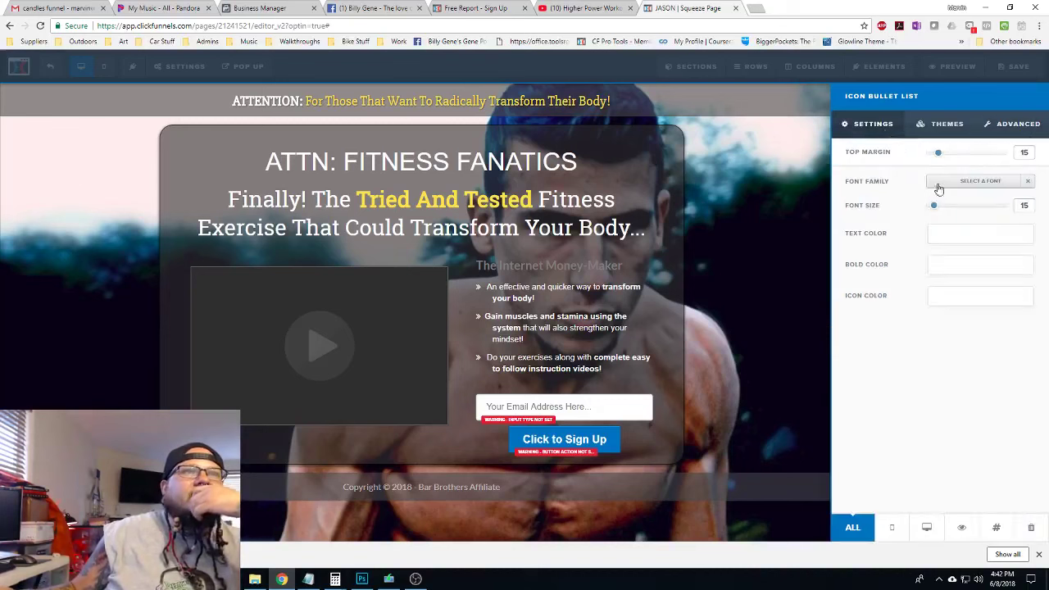
Set the bullet text to Roboto Slab, size 20, in dark grey #474747
{"action": "left_click", "coordinate": [958, 185]}
{"action": "left_click", "coordinate": [919, 295]}
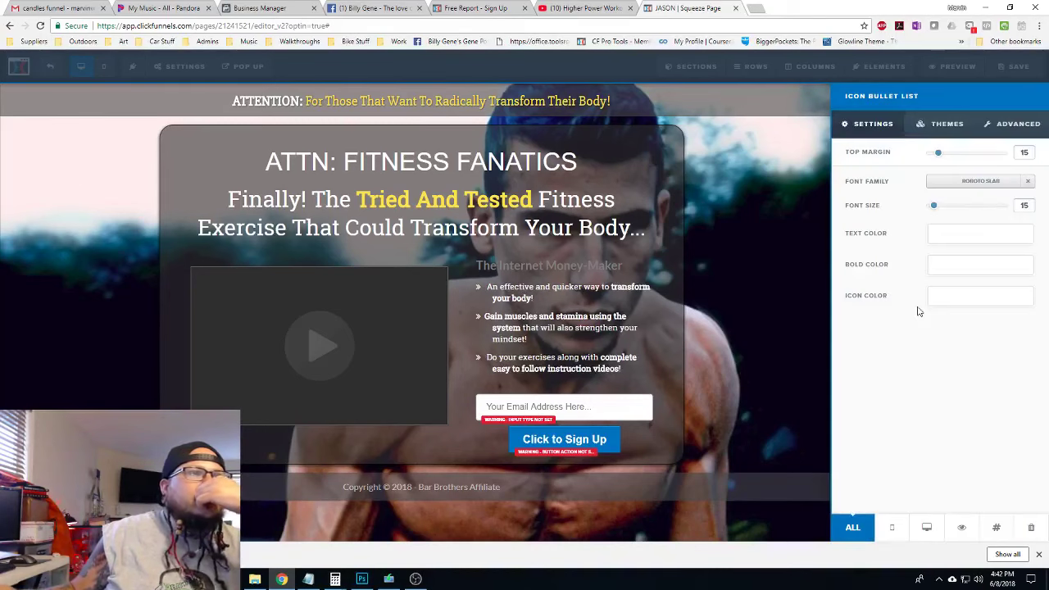
{"action": "left_click_drag", "start_coordinate": [934, 206], "coordinate": [943, 212]}
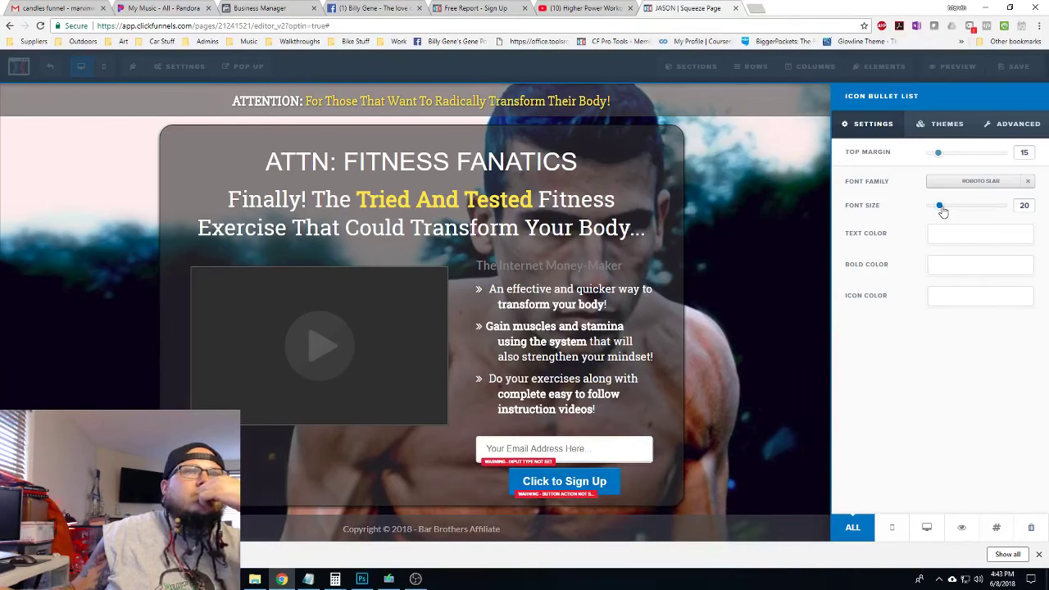
{"action": "left_click", "coordinate": [964, 242]}
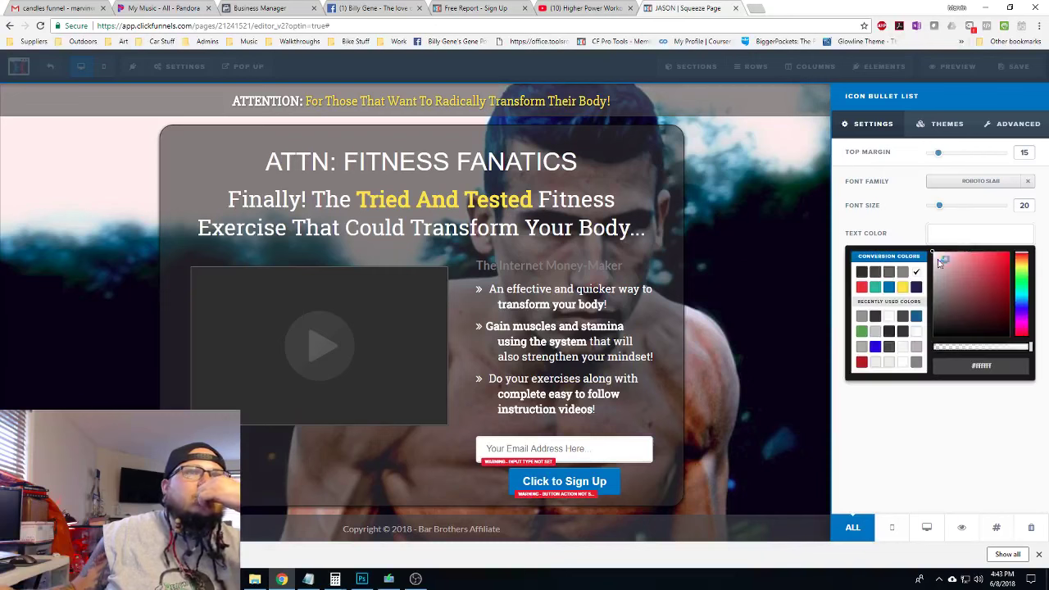
{"action": "left_click", "coordinate": [903, 275]}
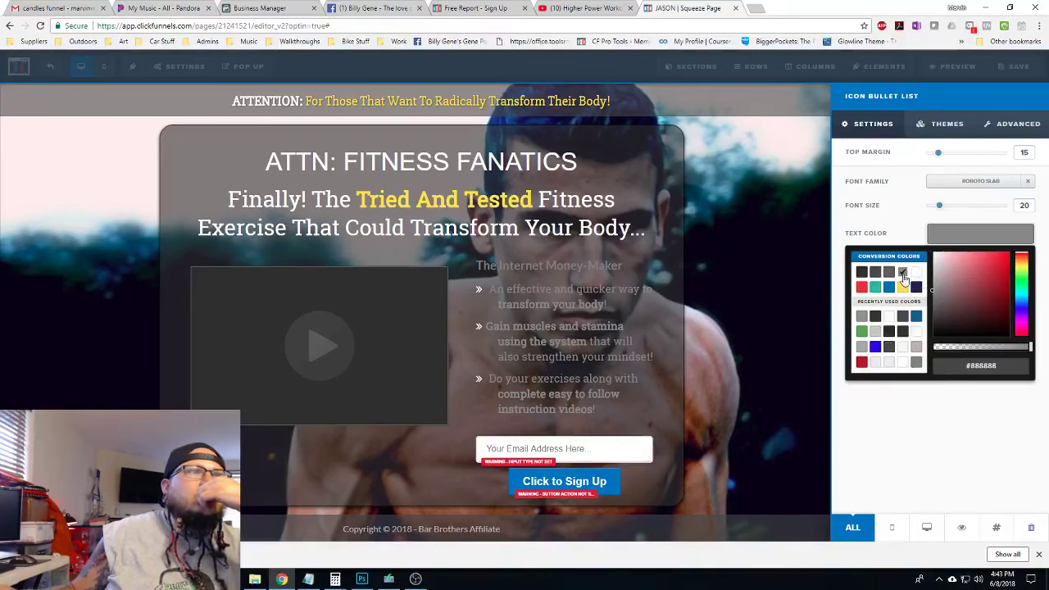
{"action": "left_click", "coordinate": [875, 272]}
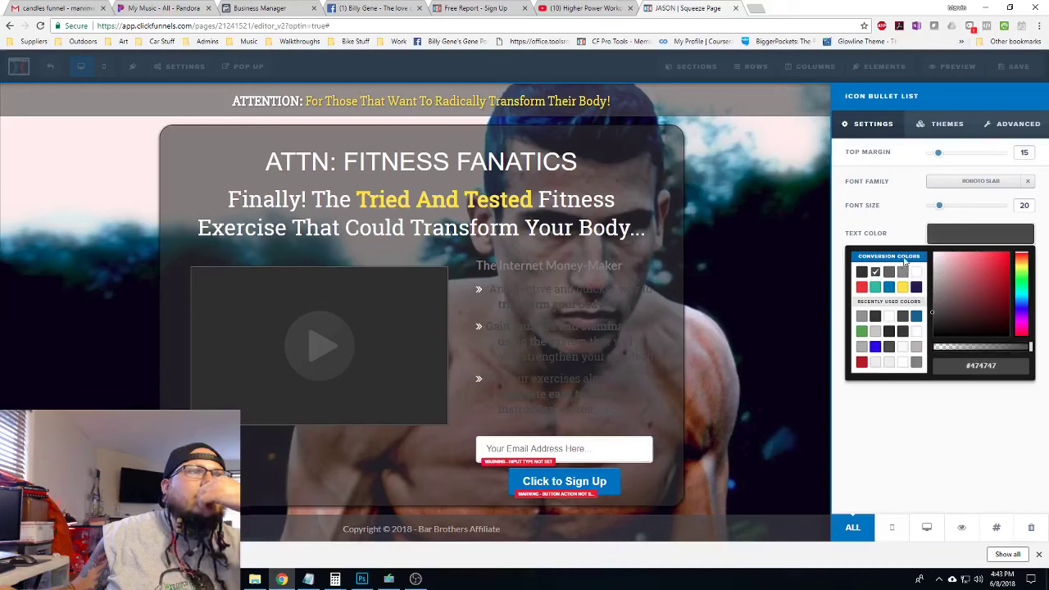
Make the bullet icons grey #888888 and close the bullet list settings
{"action": "left_click", "coordinate": [951, 238]}
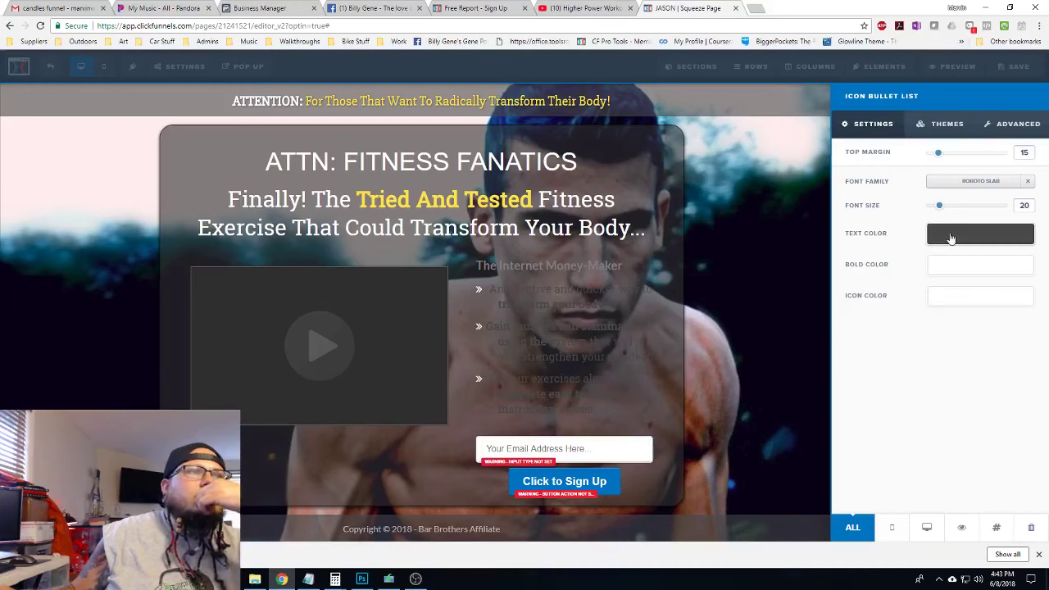
{"action": "left_click", "coordinate": [950, 298]}
{"action": "left_click", "coordinate": [904, 335]}
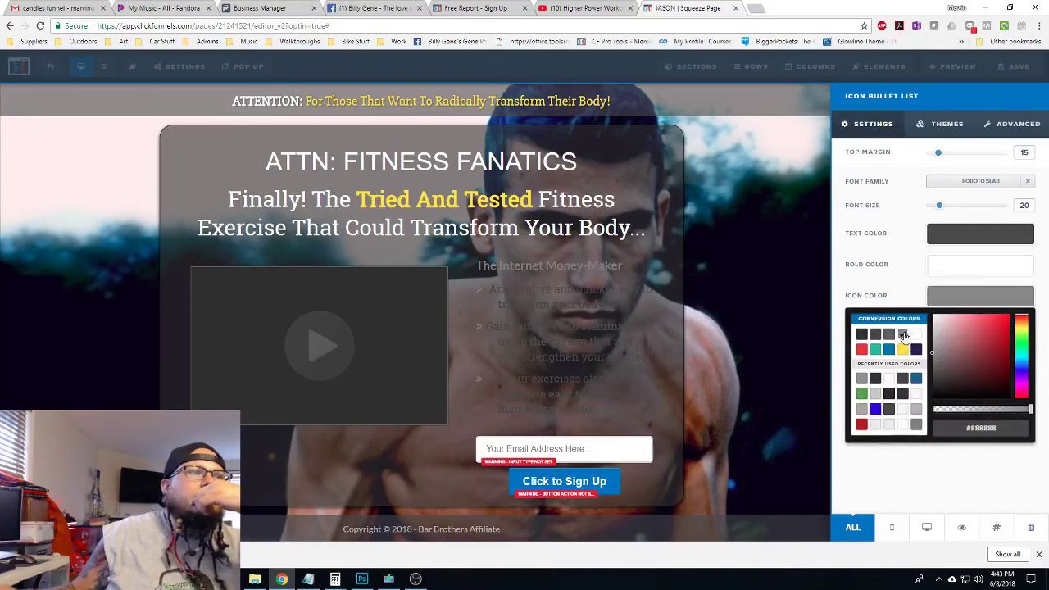
{"action": "left_click", "coordinate": [956, 297]}
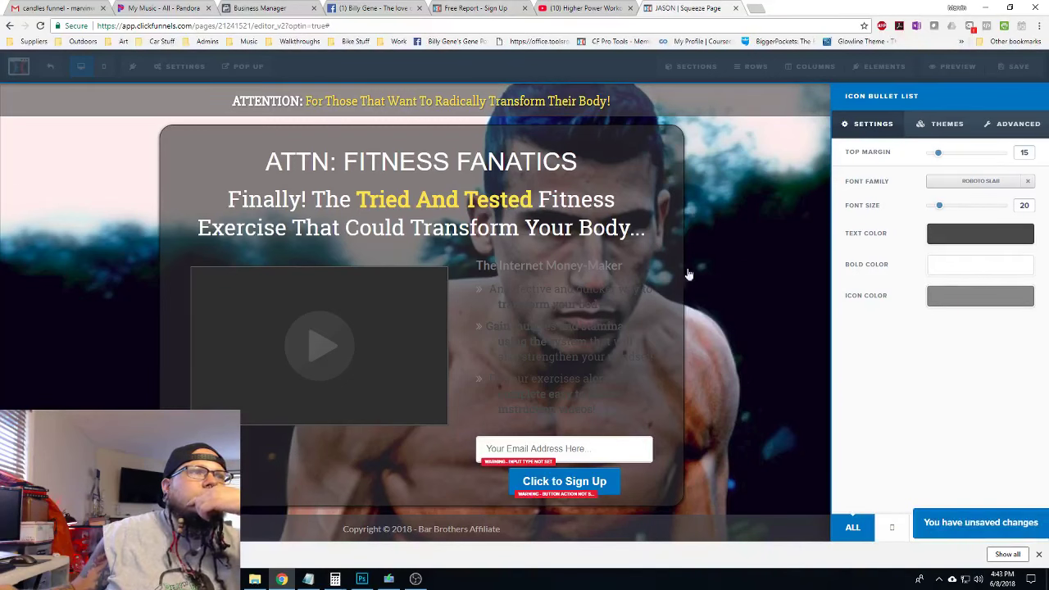
{"action": "left_click", "coordinate": [648, 187]}
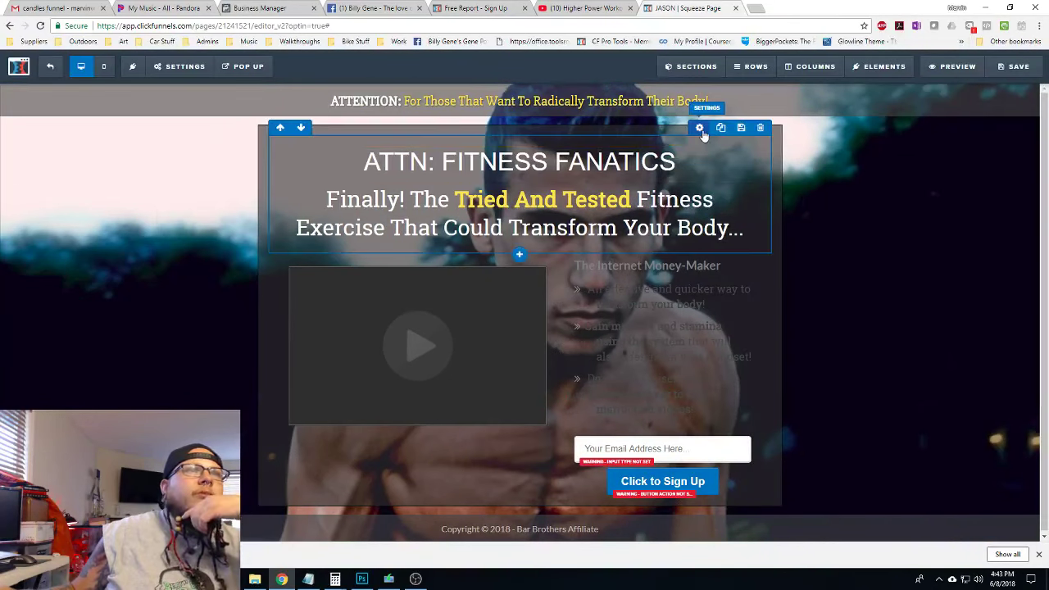
Give the headline row a white background
{"action": "left_click", "coordinate": [699, 128]}
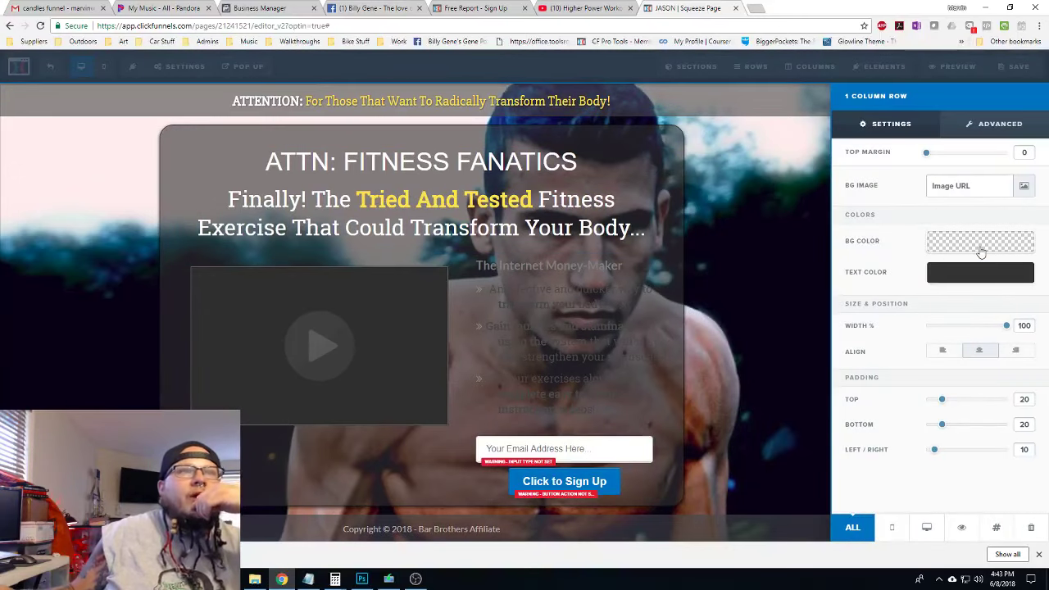
{"action": "left_click", "coordinate": [981, 250]}
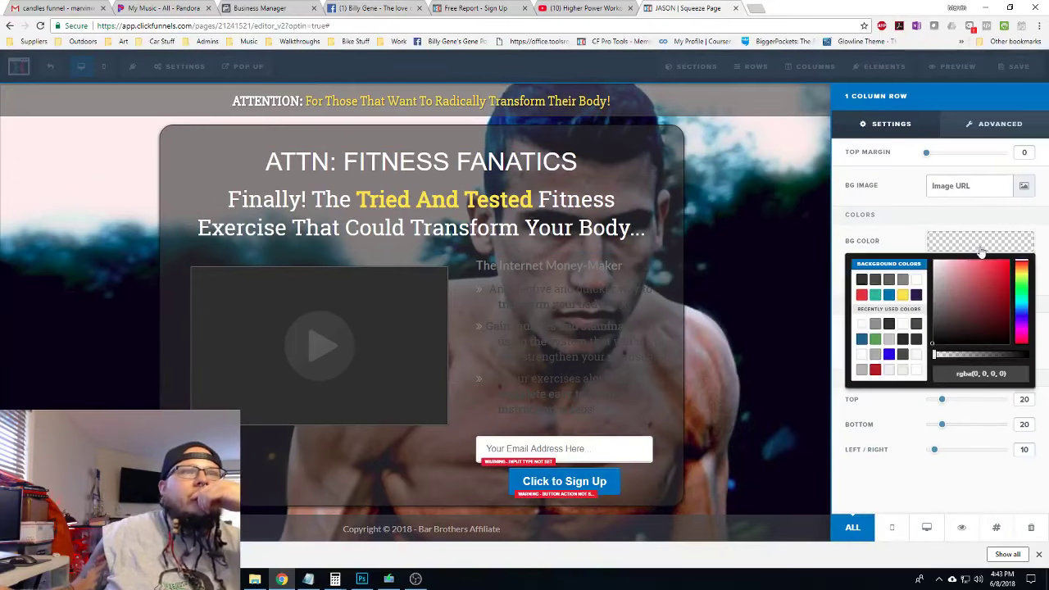
{"action": "left_click", "coordinate": [916, 281]}
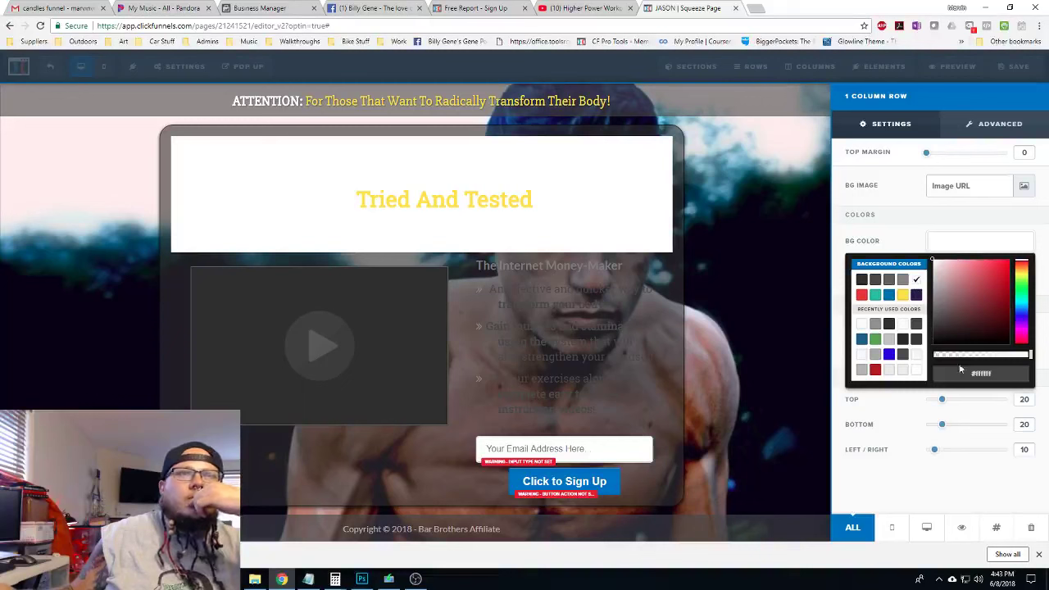
Round the headline row's top corners by 25px and add a 2px top-only border
{"action": "left_click", "coordinate": [995, 124]}
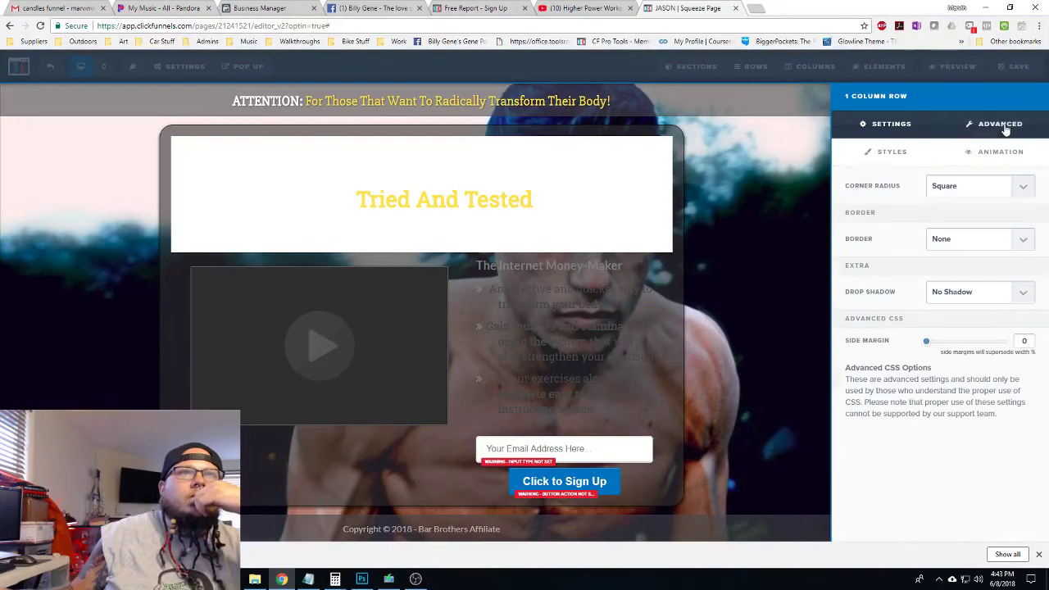
{"action": "left_click", "coordinate": [987, 188]}
{"action": "left_click", "coordinate": [959, 252]}
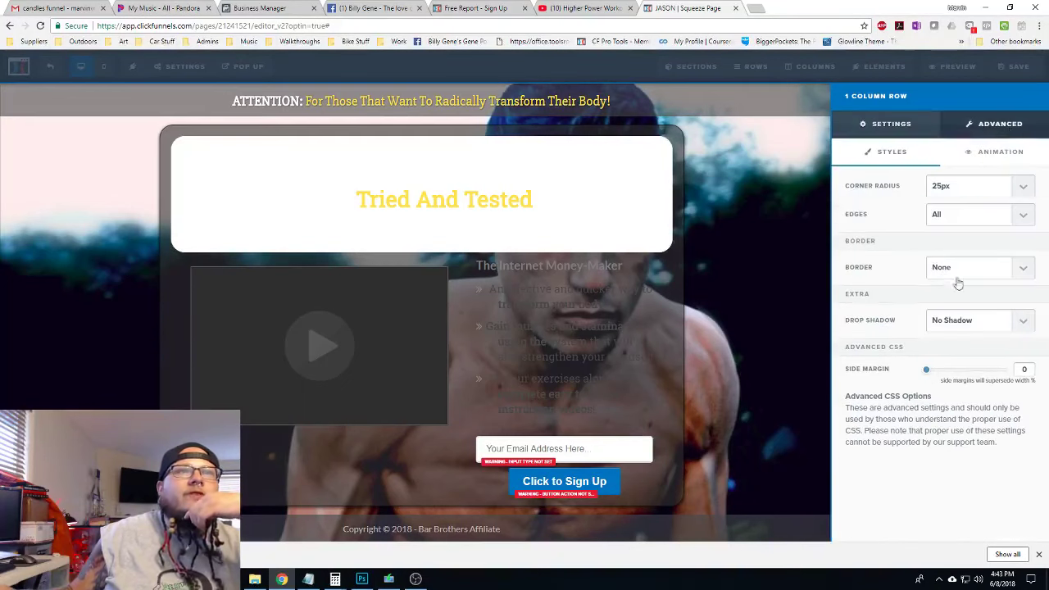
{"action": "left_click", "coordinate": [961, 220]}
{"action": "left_click", "coordinate": [957, 240]}
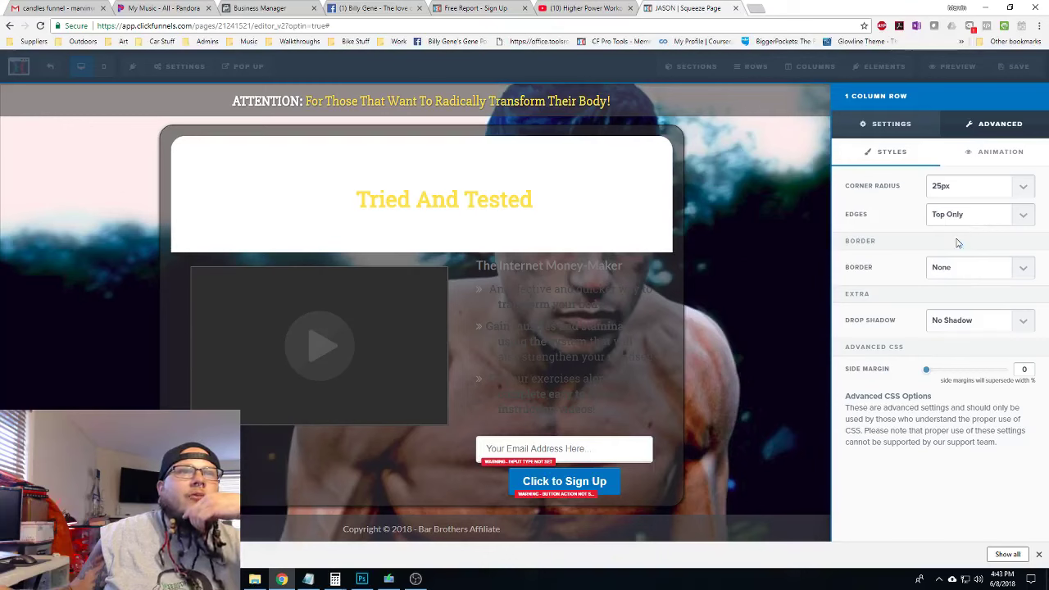
{"action": "left_click", "coordinate": [967, 271]}
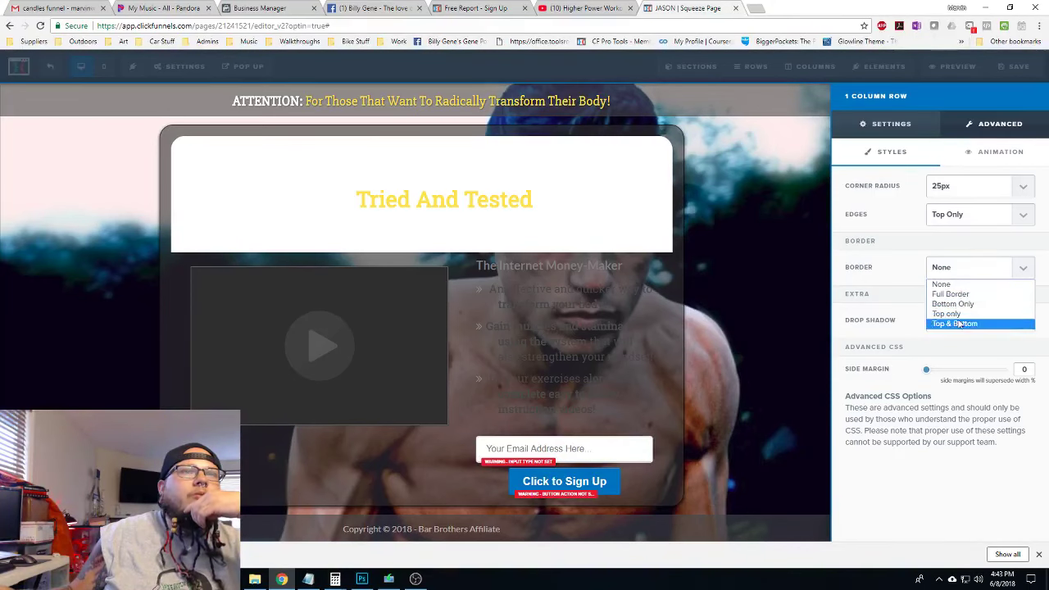
{"action": "left_click", "coordinate": [960, 315]}
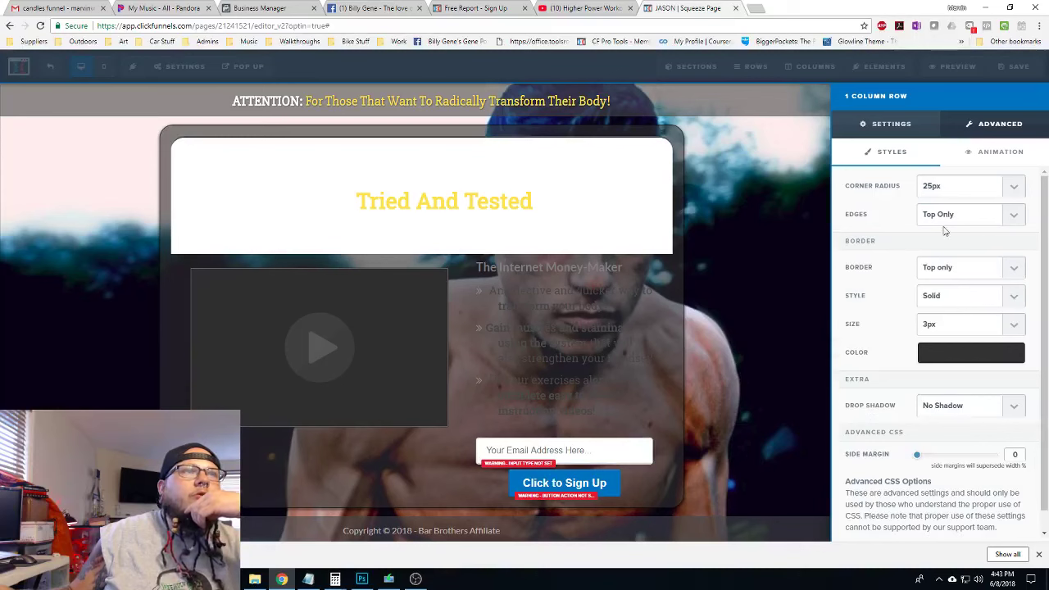
{"action": "left_click", "coordinate": [942, 324]}
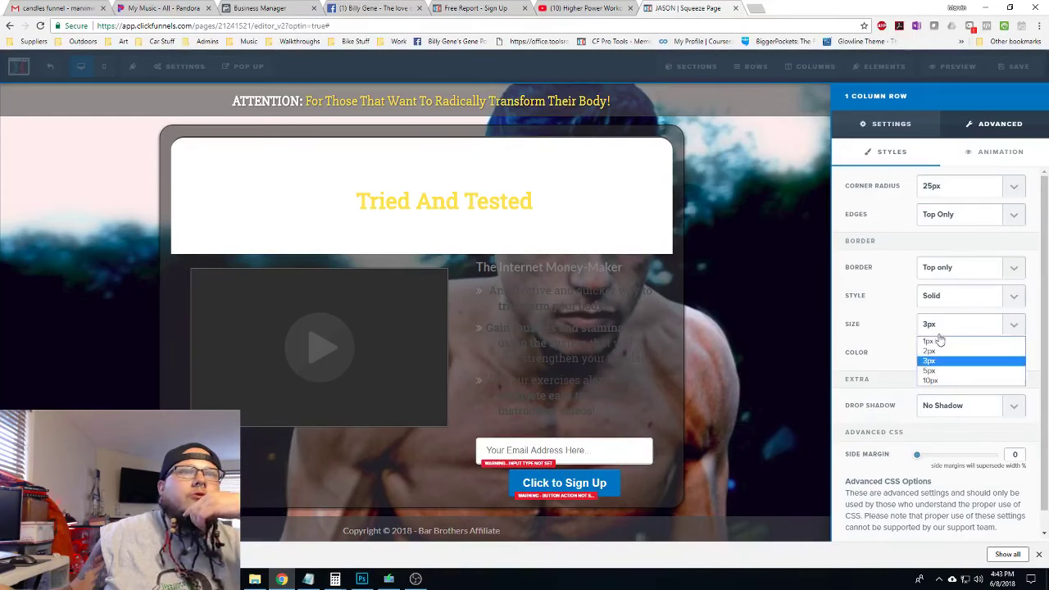
{"action": "left_click", "coordinate": [934, 351]}
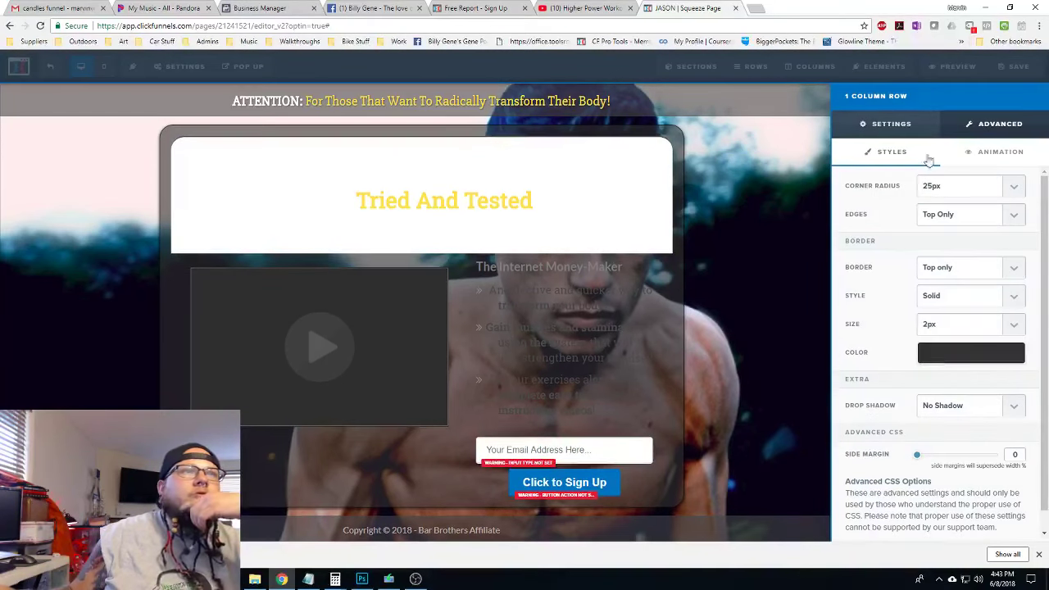
{"action": "left_click", "coordinate": [625, 219]}
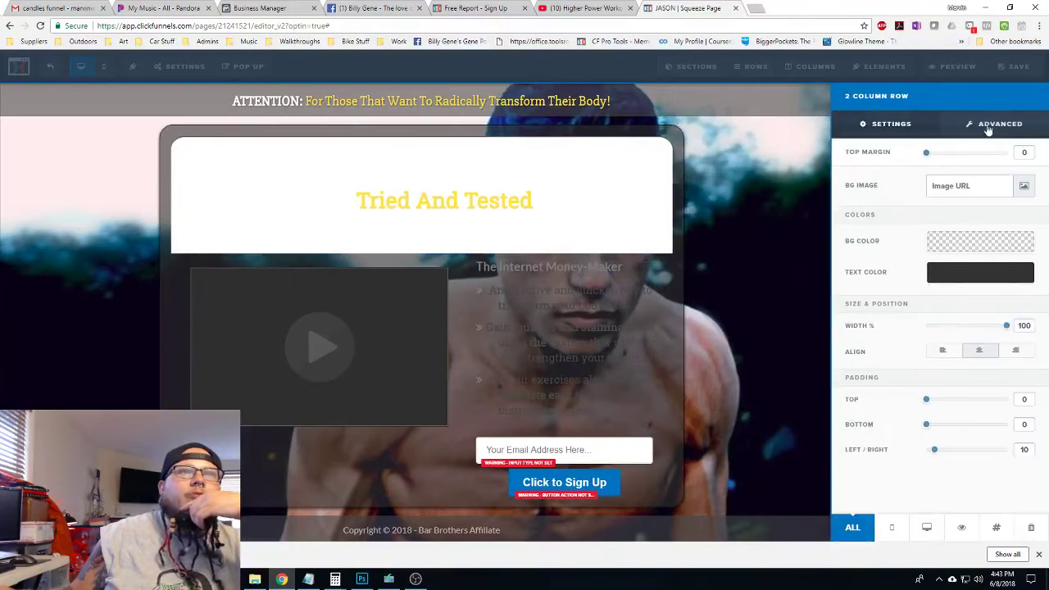
Give the two-column row a white background
{"action": "left_click", "coordinate": [988, 128]}
{"action": "left_click", "coordinate": [888, 123]}
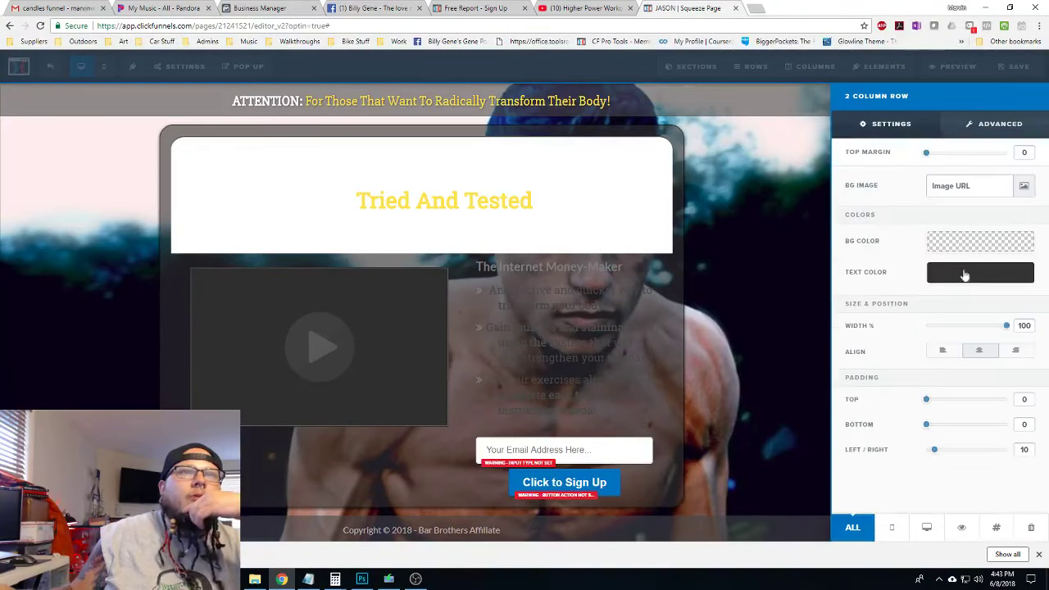
{"action": "left_click", "coordinate": [966, 252]}
{"action": "left_click", "coordinate": [967, 246]}
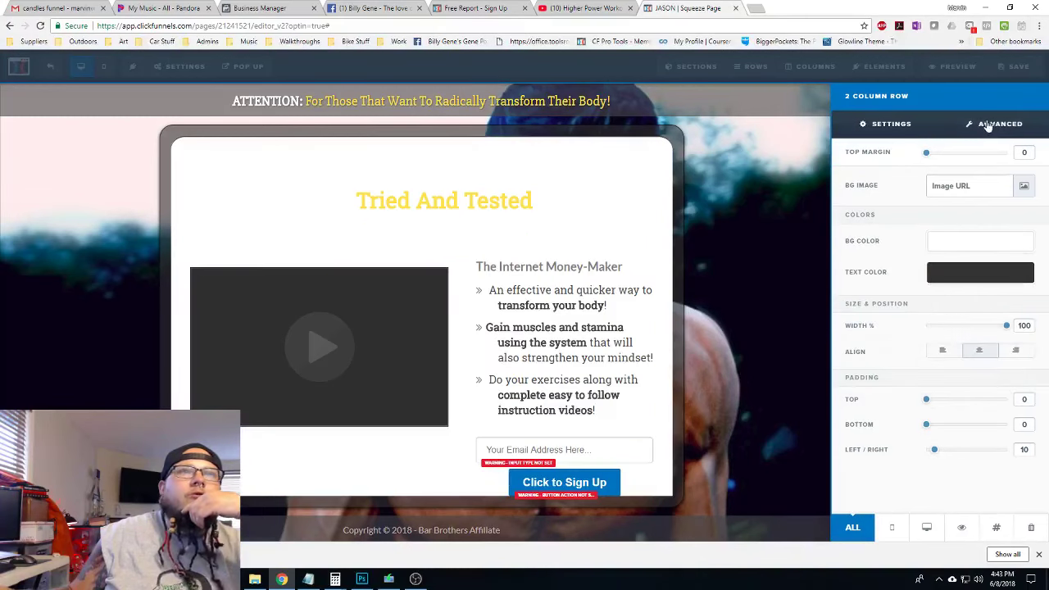
Round the two-column row's bottom corners by 25px and add a 2px bottom-only border
{"action": "left_click", "coordinate": [987, 124]}
{"action": "left_click", "coordinate": [969, 197]}
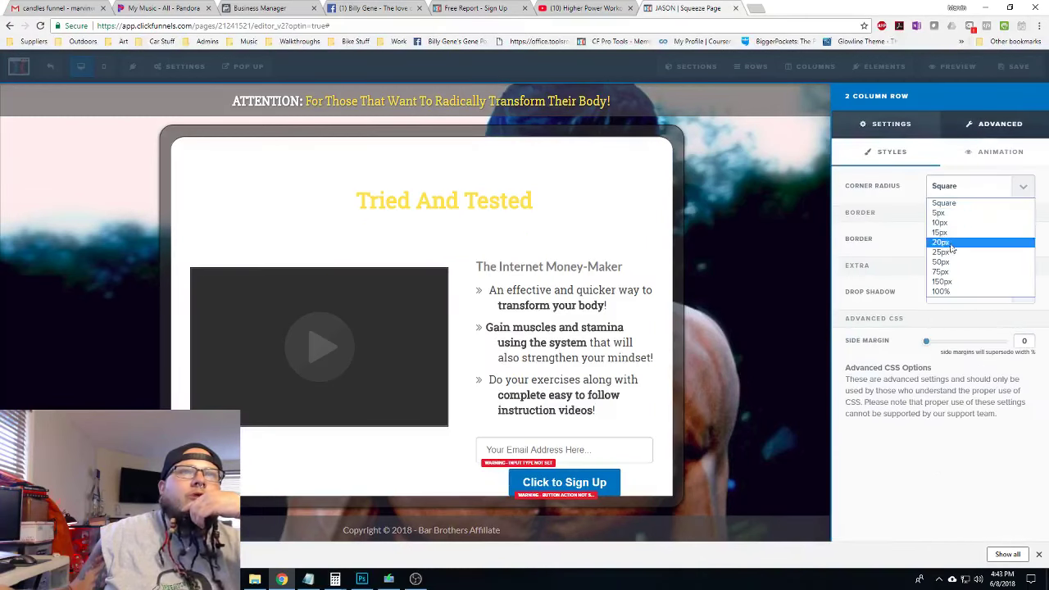
{"action": "left_click", "coordinate": [949, 250]}
{"action": "left_click", "coordinate": [959, 220]}
{"action": "left_click", "coordinate": [944, 251]}
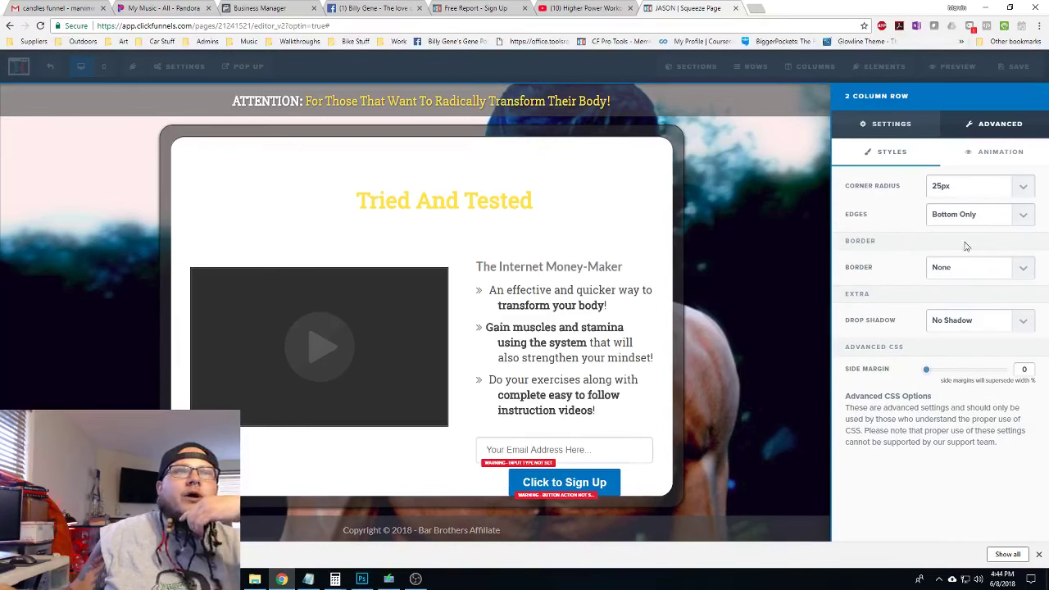
{"action": "left_click", "coordinate": [967, 272]}
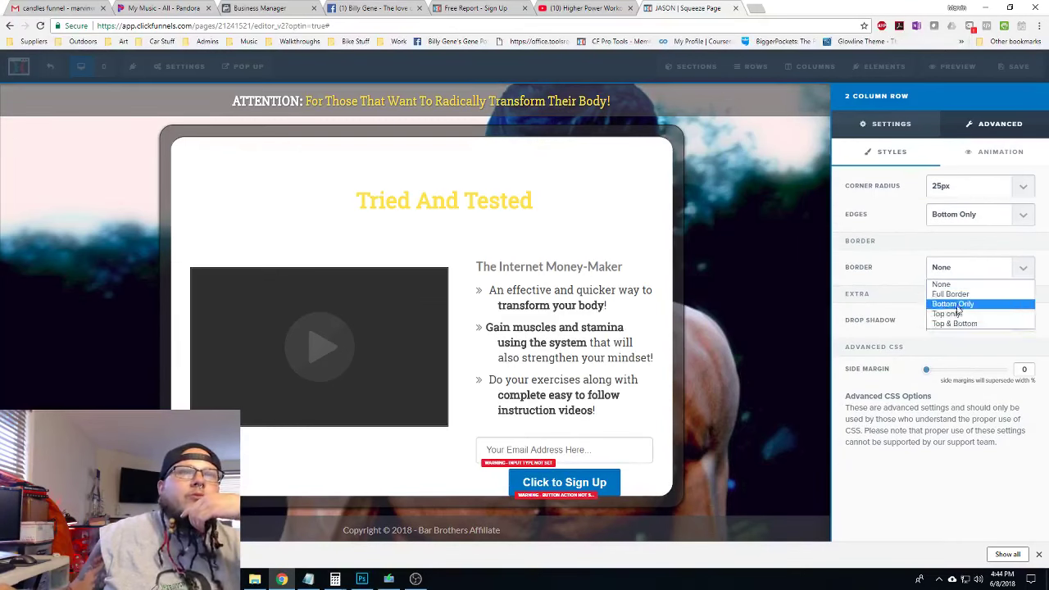
{"action": "left_click", "coordinate": [956, 304]}
{"action": "left_click", "coordinate": [942, 325]}
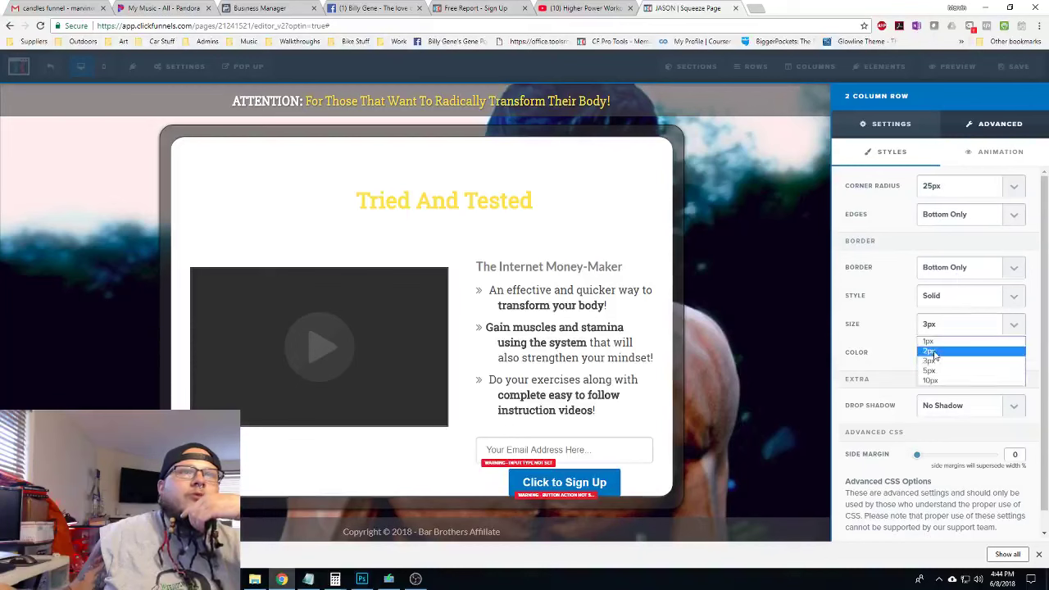
{"action": "left_click", "coordinate": [938, 354]}
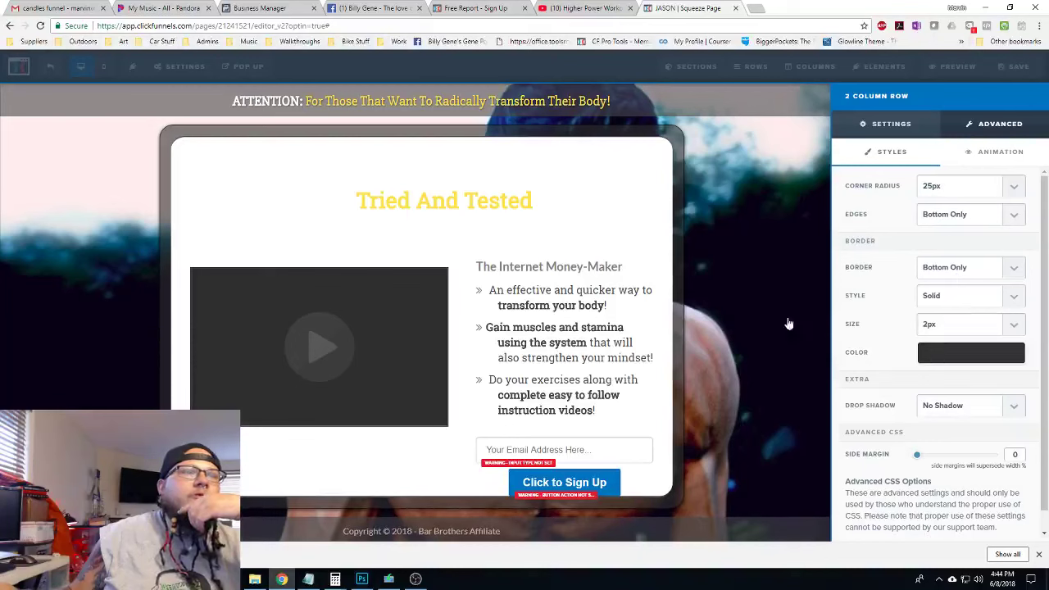
Set the two-column row's bottom padding to 15 and the headline row's bottom padding to 0
{"action": "left_click", "coordinate": [896, 126]}
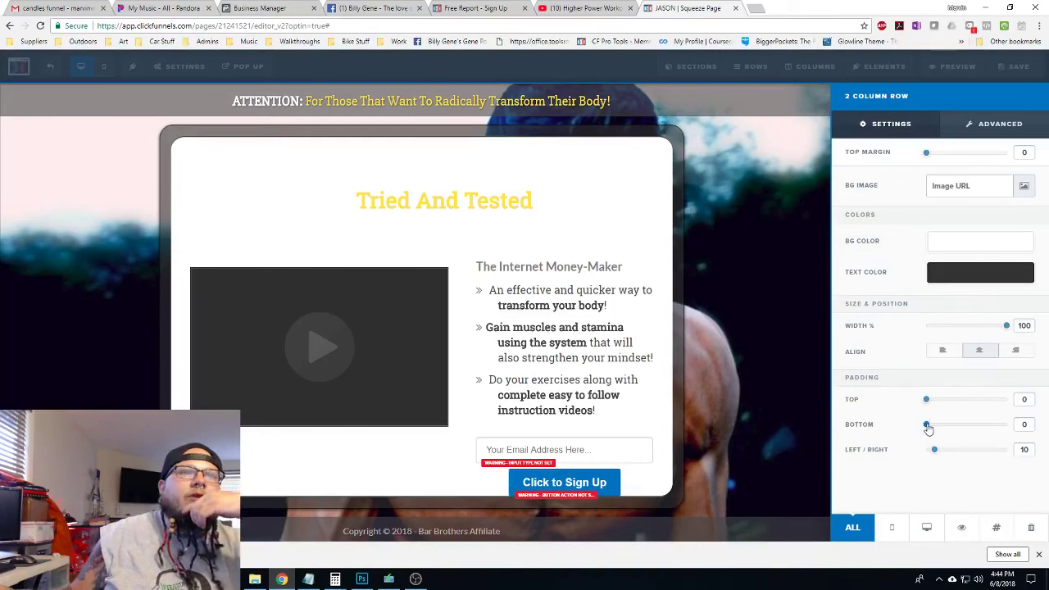
{"action": "left_click_drag", "start_coordinate": [928, 428], "coordinate": [938, 430]}
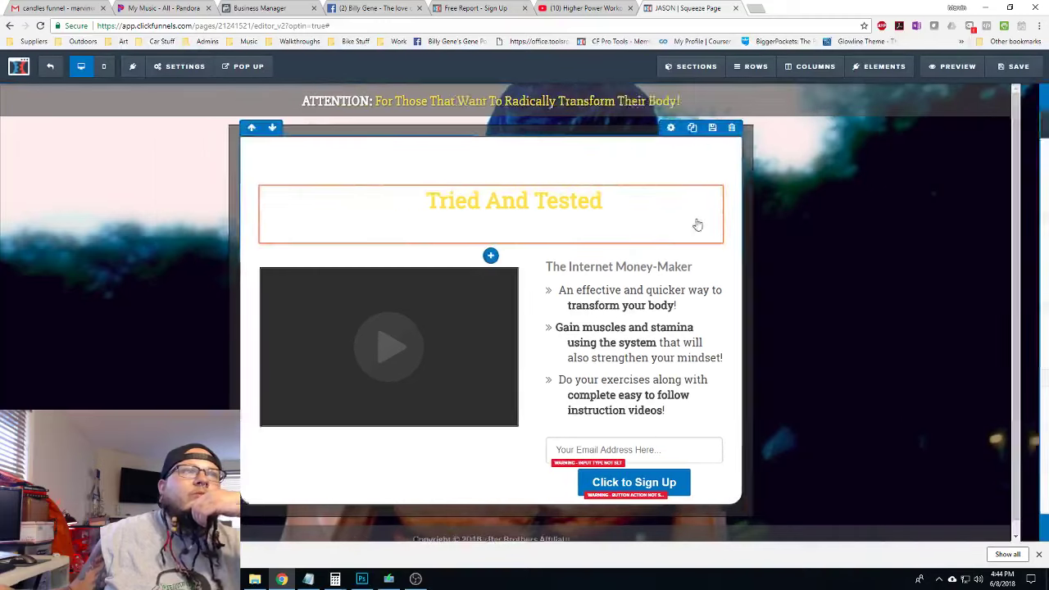
{"action": "left_click", "coordinate": [697, 128]}
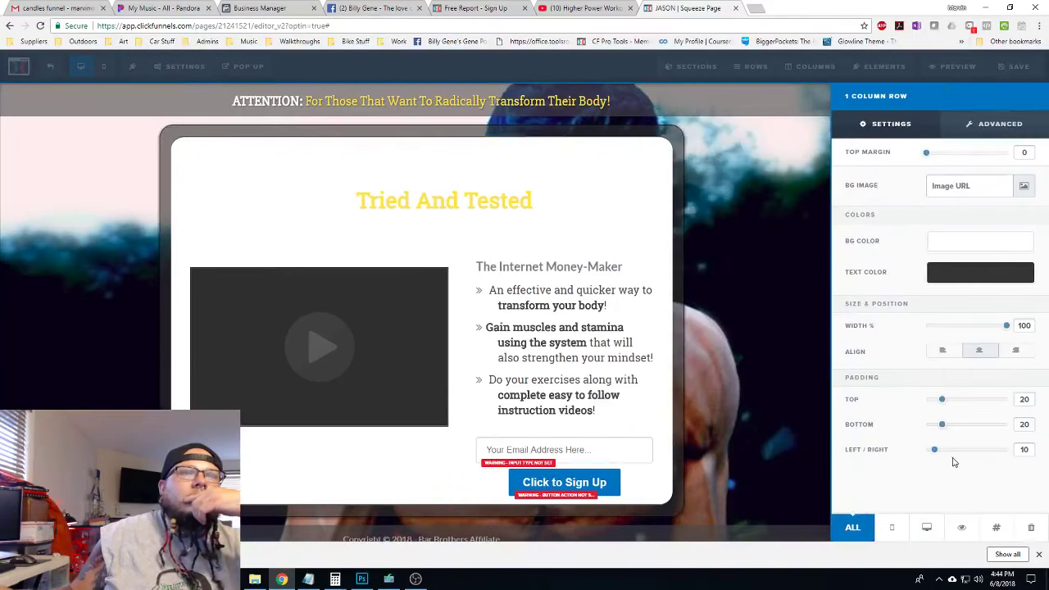
{"action": "left_click_drag", "start_coordinate": [942, 432], "coordinate": [938, 403]}
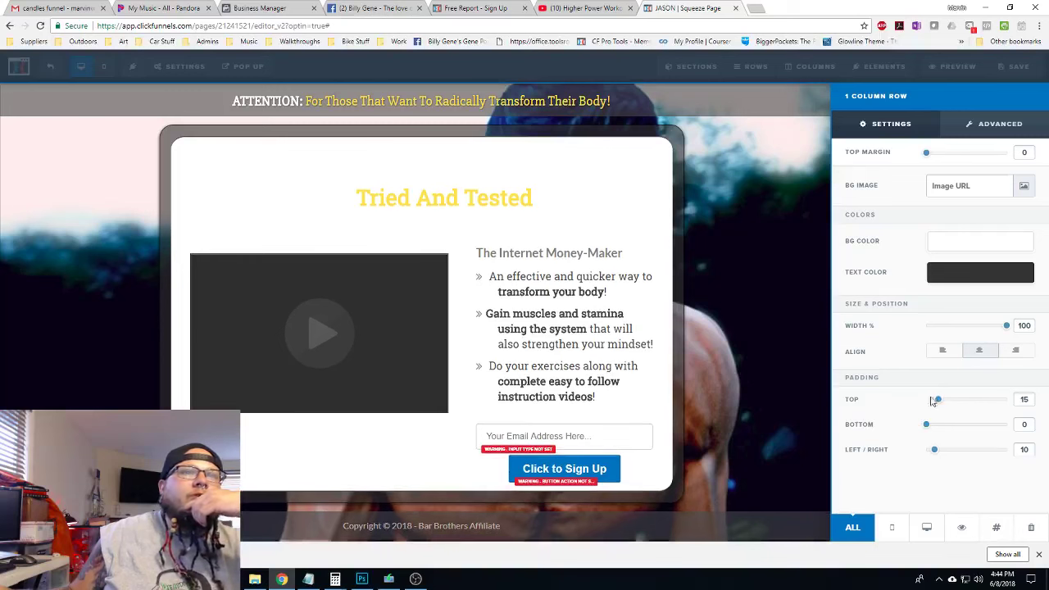
{"action": "left_click", "coordinate": [680, 183]}
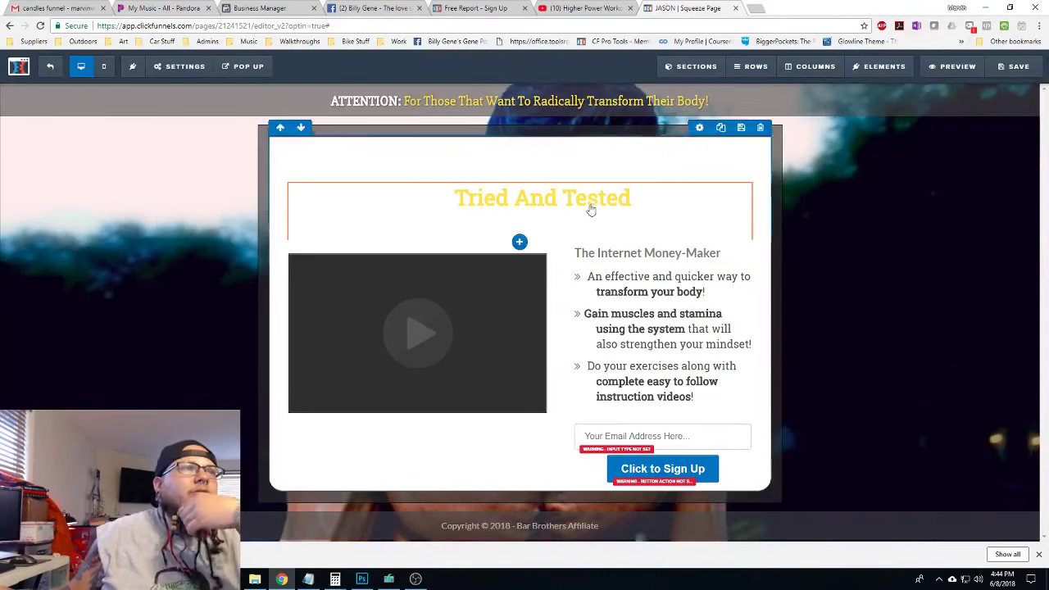
Make the main headline text dark grey
{"action": "left_click", "coordinate": [704, 180]}
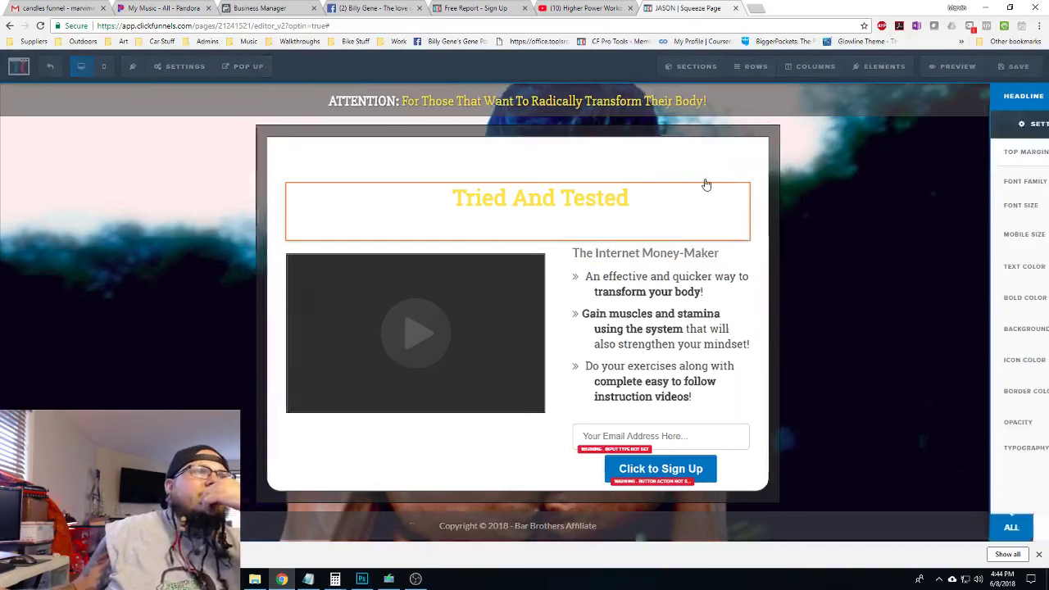
{"action": "left_click", "coordinate": [944, 268]}
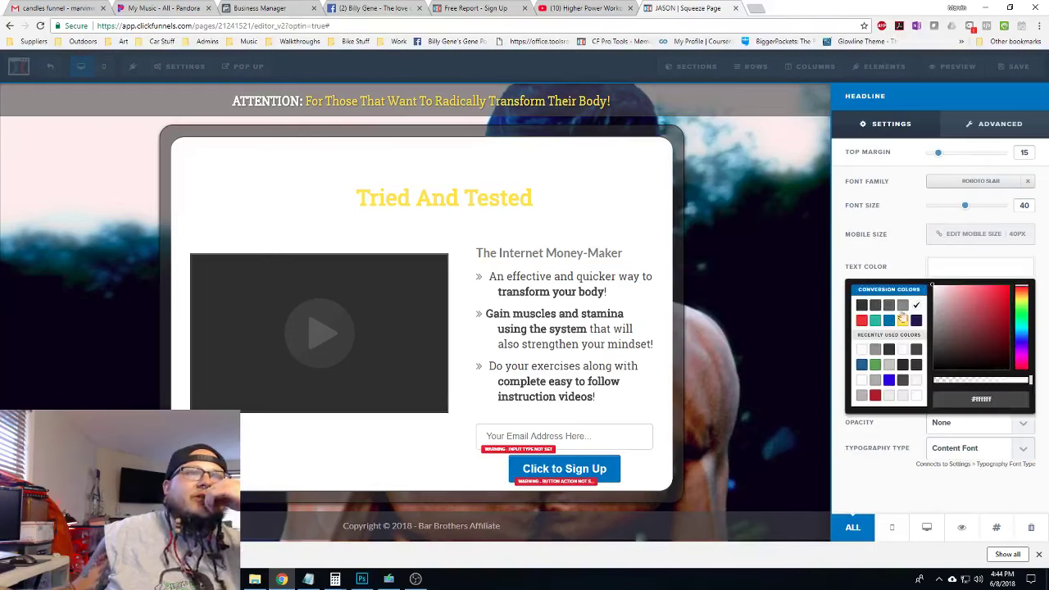
{"action": "left_click", "coordinate": [875, 306]}
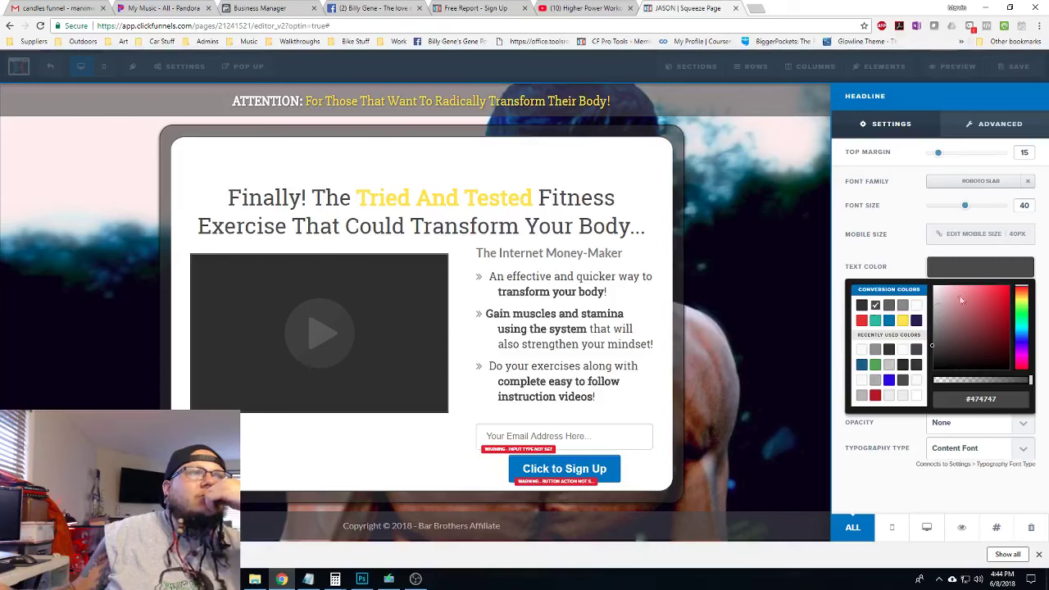
{"action": "left_click", "coordinate": [971, 272]}
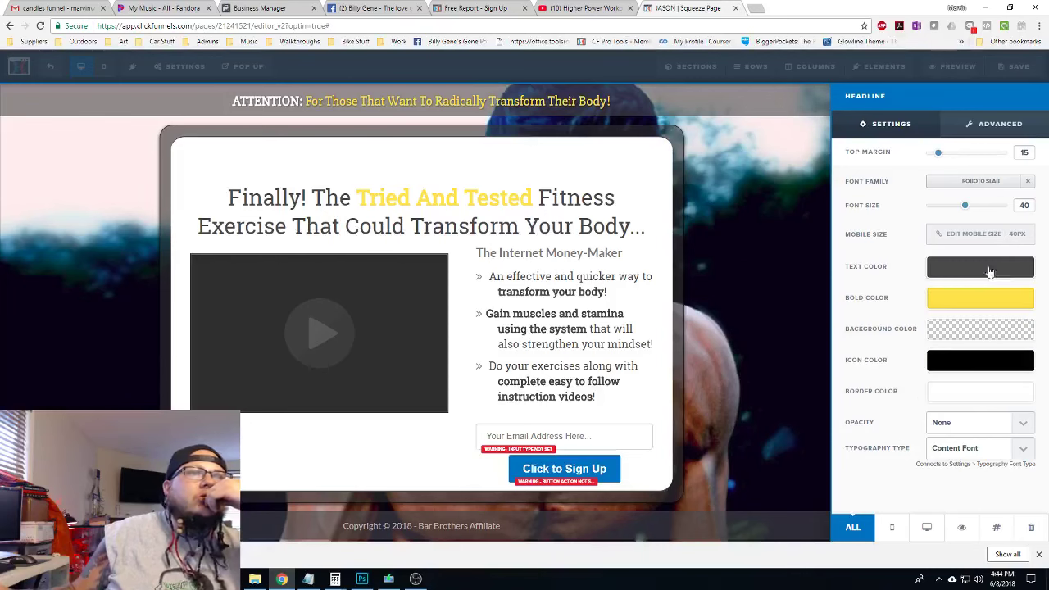
{"action": "left_click", "coordinate": [507, 159]}
Make ATTN: FITNESS FANATICS dark grey, then move the email field and sign-up button under the video
{"action": "left_click", "coordinate": [667, 163]}
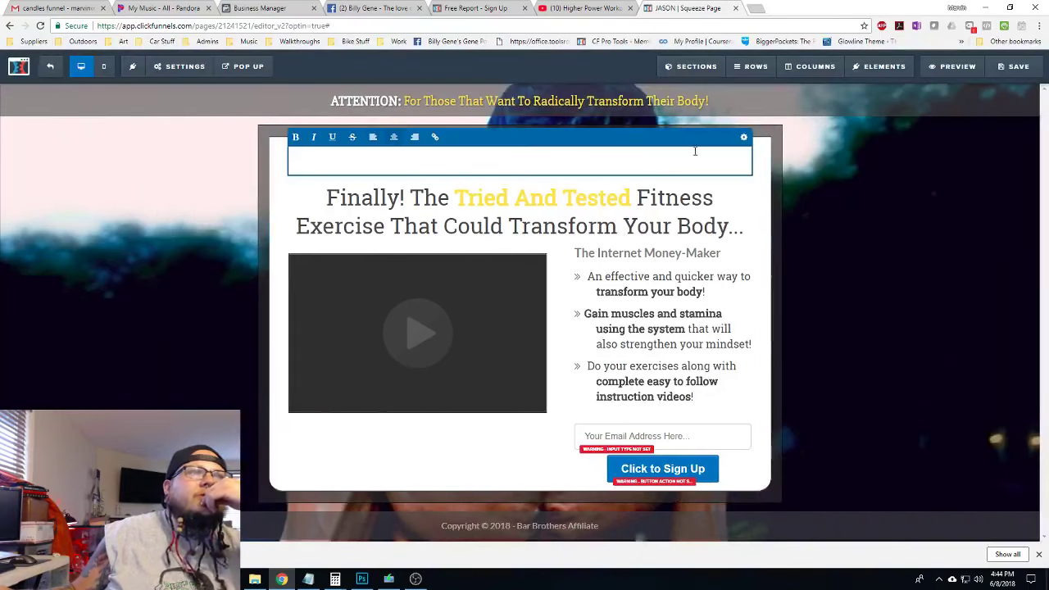
{"action": "left_click", "coordinate": [744, 139]}
{"action": "left_click", "coordinate": [969, 272]}
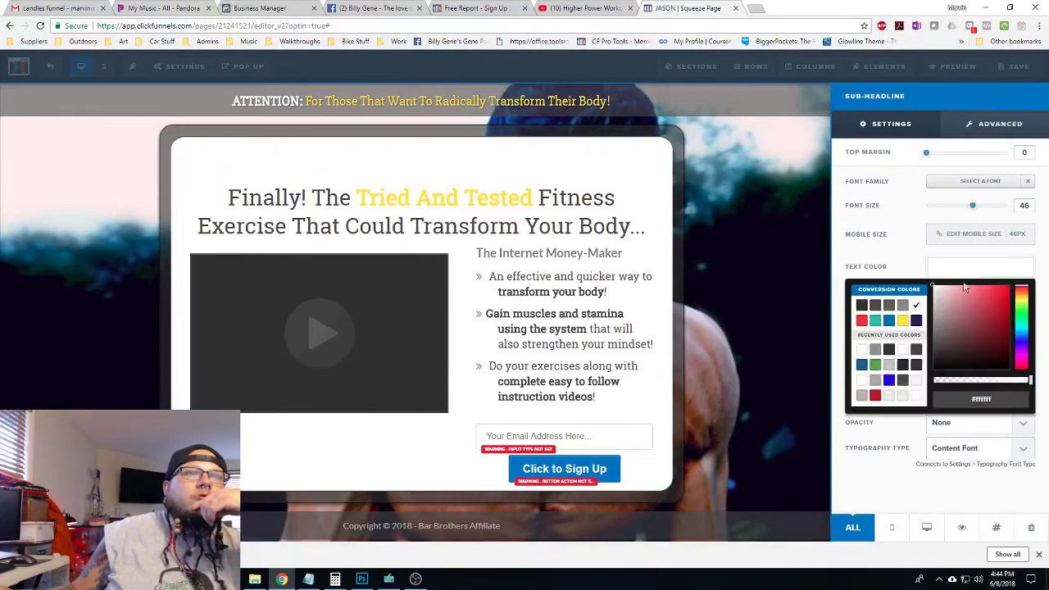
{"action": "left_click", "coordinate": [873, 306]}
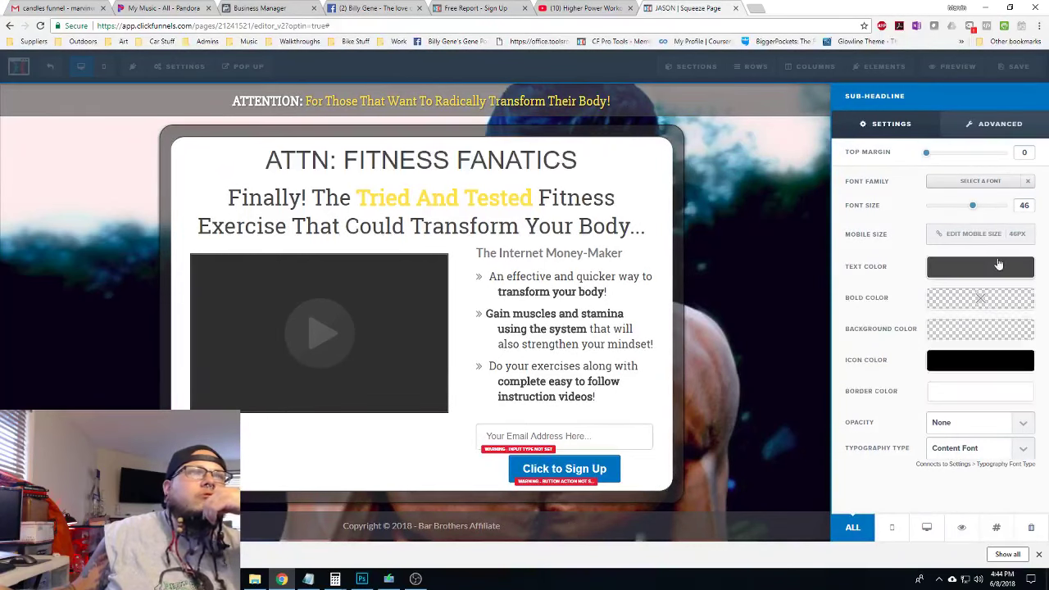
{"action": "left_click", "coordinate": [816, 210]}
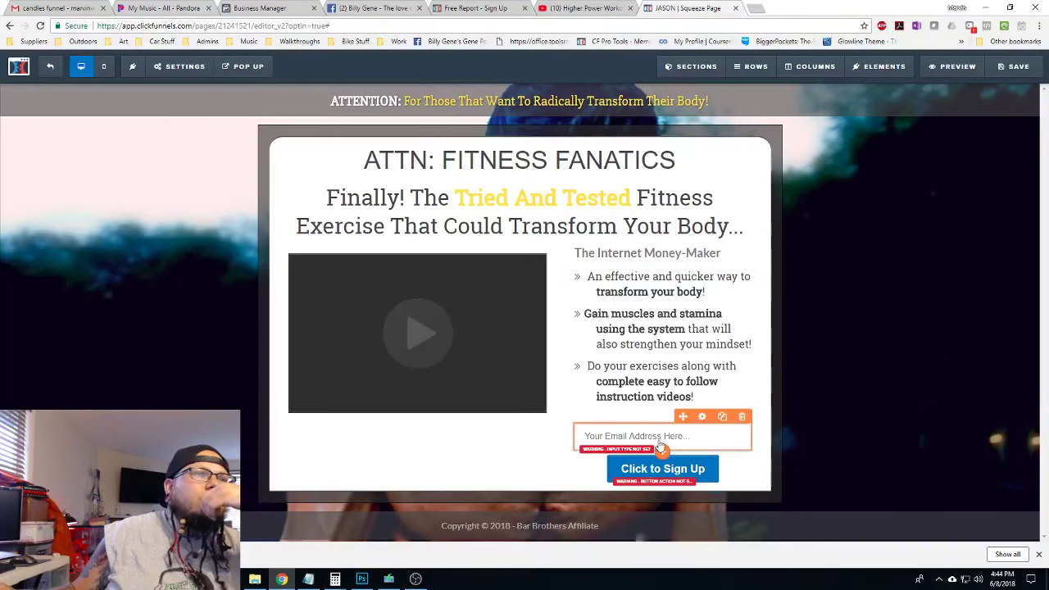
{"action": "left_click_drag", "start_coordinate": [613, 442], "coordinate": [364, 421]}
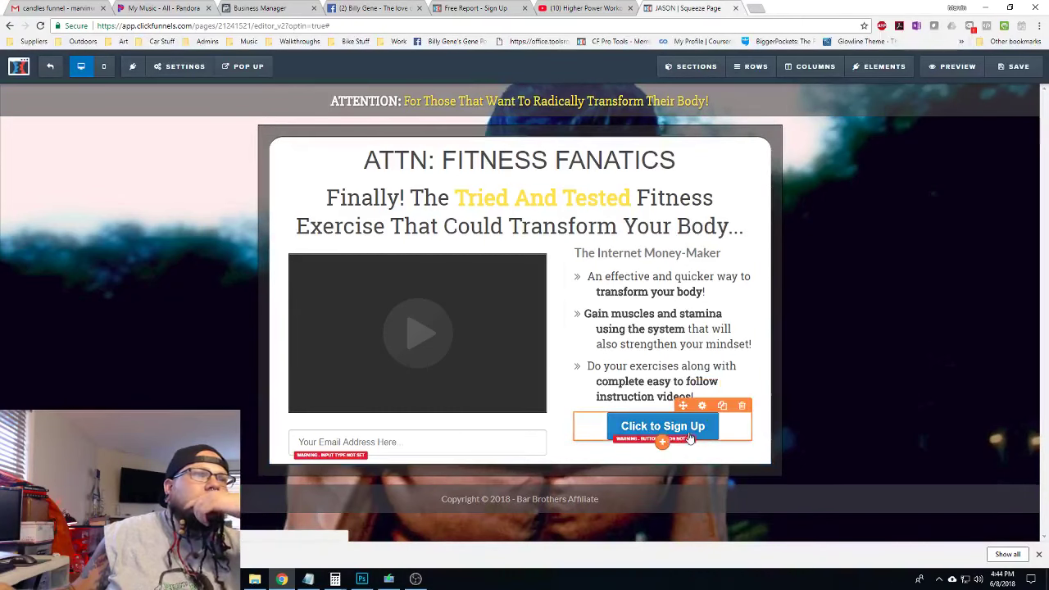
{"action": "left_click_drag", "start_coordinate": [690, 438], "coordinate": [447, 492]}
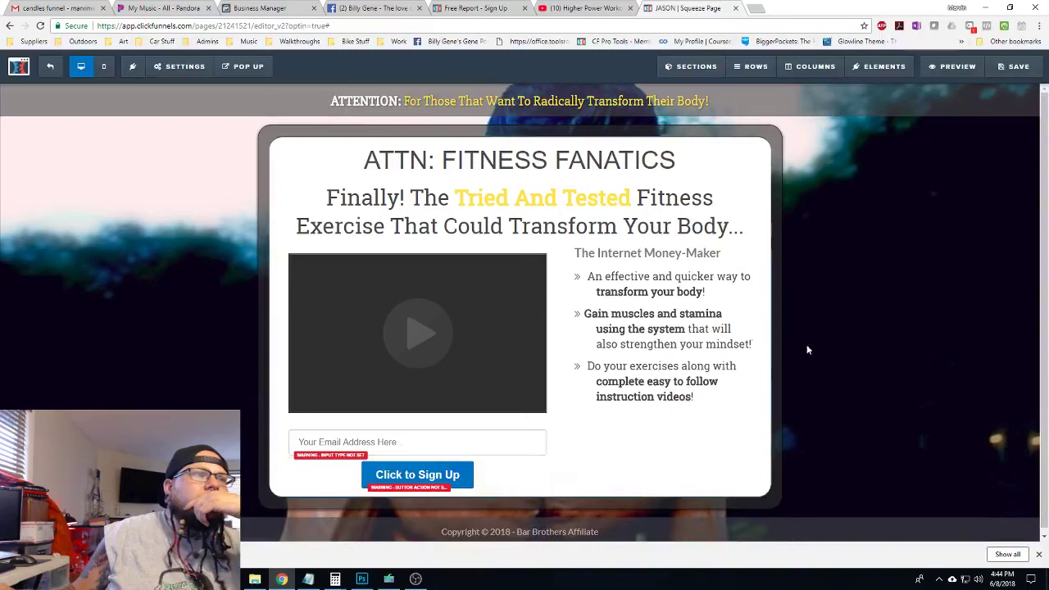
Set the sign-up button to submit the opt-in form and span the full width
{"action": "left_click", "coordinate": [494, 455]}
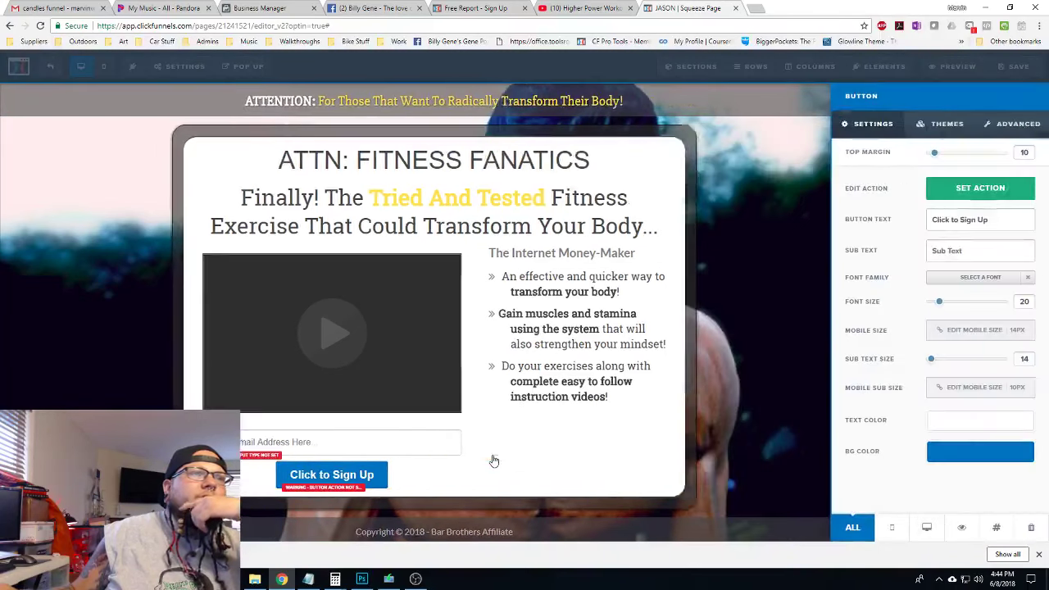
{"action": "left_click", "coordinate": [986, 194]}
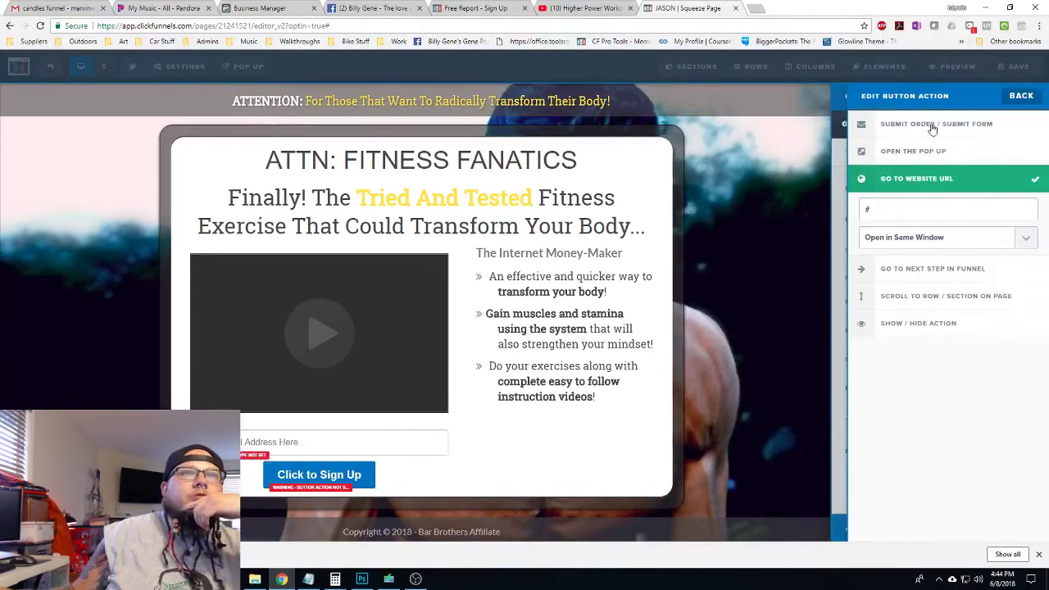
{"action": "left_click", "coordinate": [955, 131]}
{"action": "left_click", "coordinate": [1021, 100]}
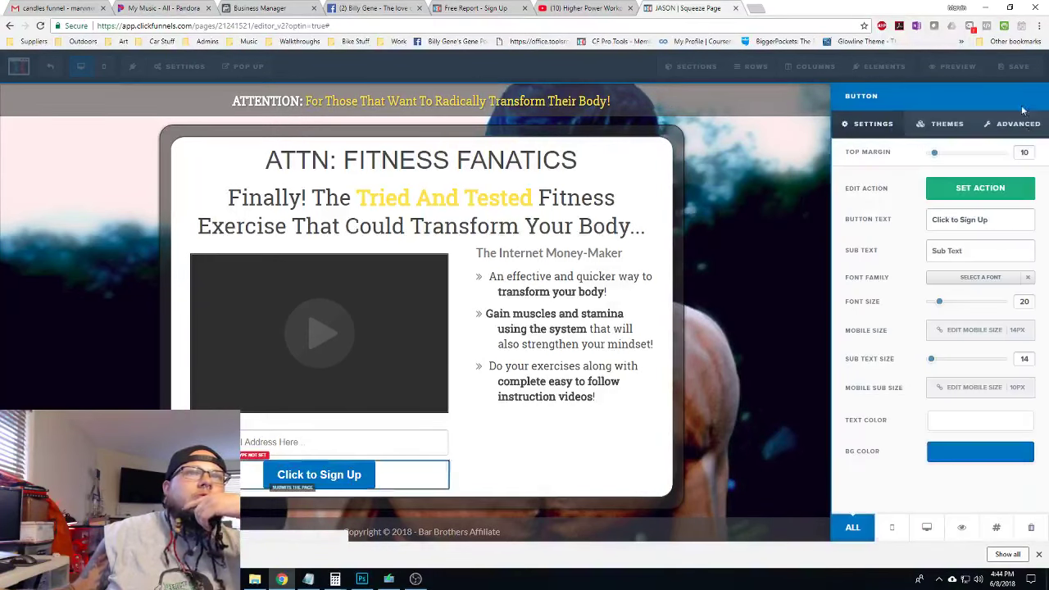
{"action": "left_click", "coordinate": [1015, 124]}
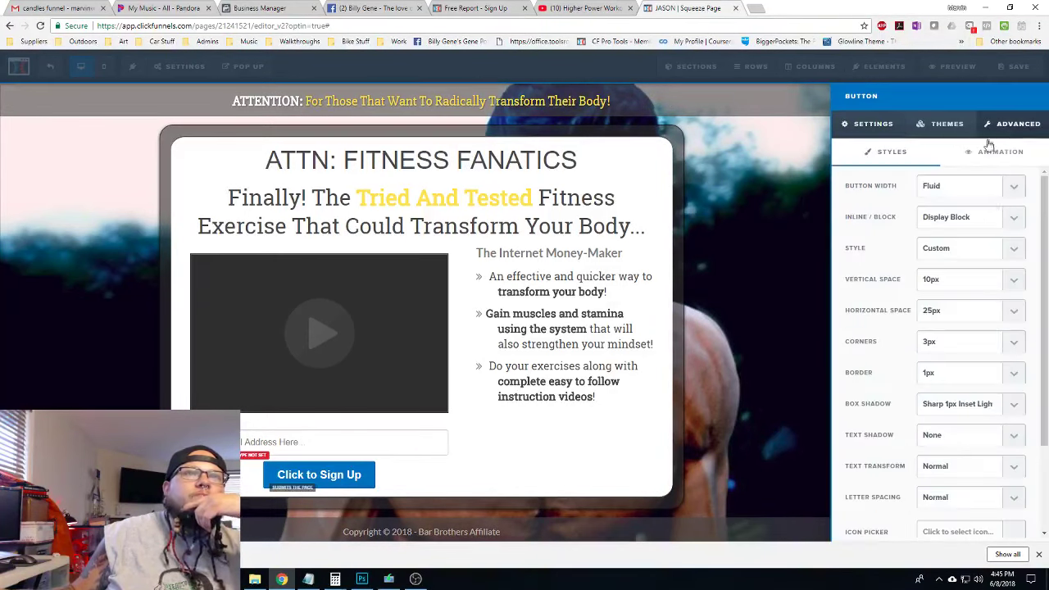
{"action": "left_click", "coordinate": [990, 191]}
{"action": "left_click", "coordinate": [975, 215]}
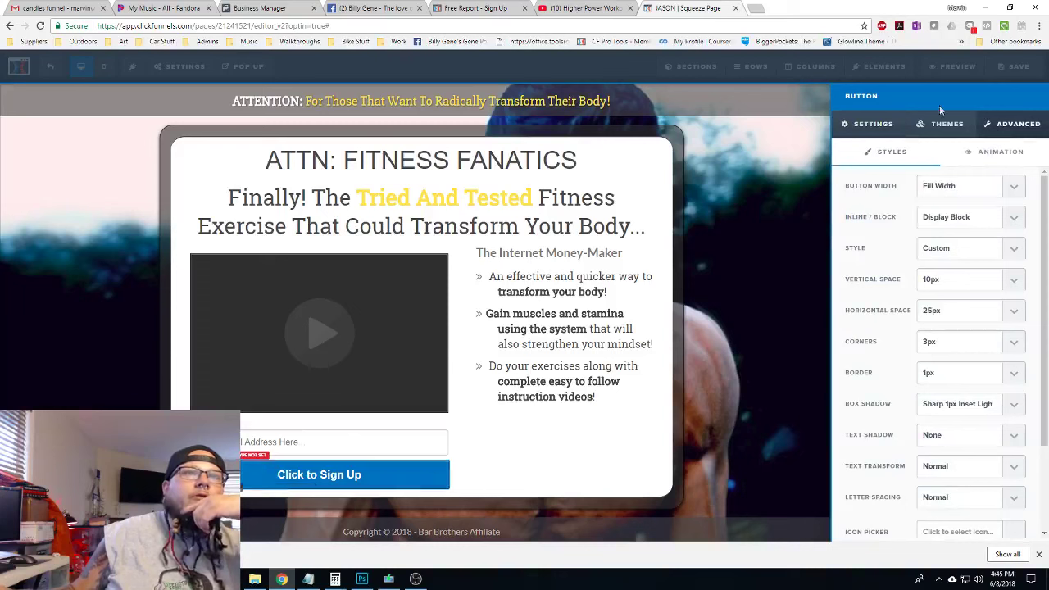
{"action": "left_click", "coordinate": [869, 125]}
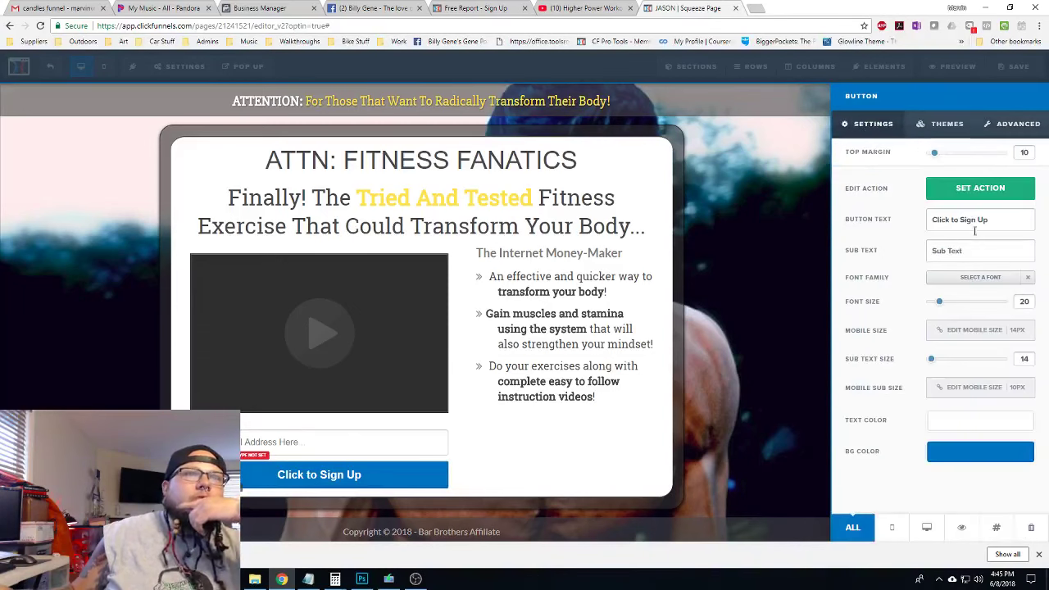
Label the button 'Click Here' with sub text 'Start Your Transformation Today!'
{"action": "left_click_drag", "start_coordinate": [992, 221], "coordinate": [901, 223]}
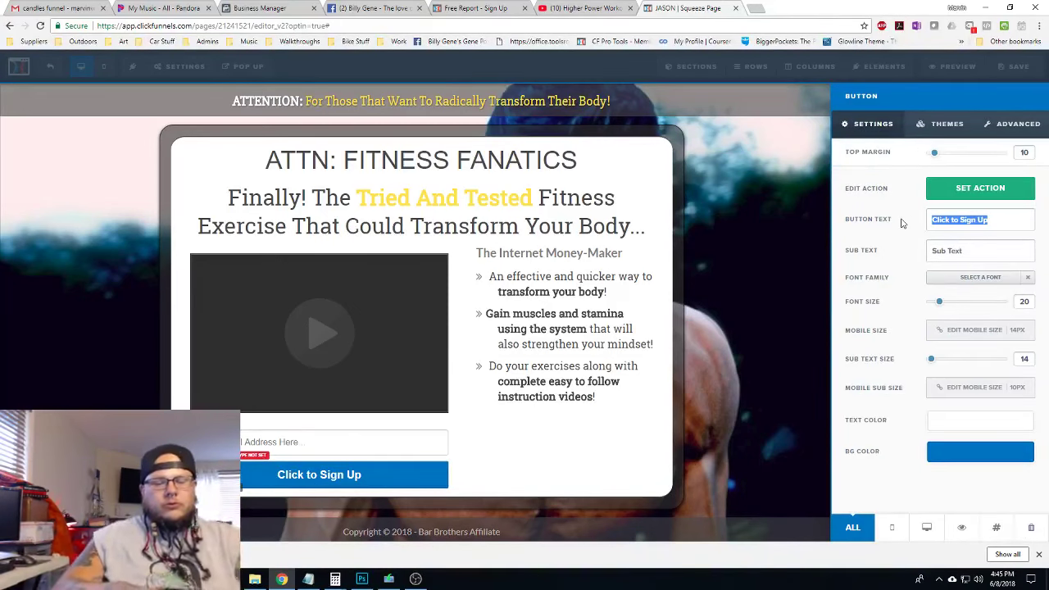
{"action": "type", "text": "Se"}
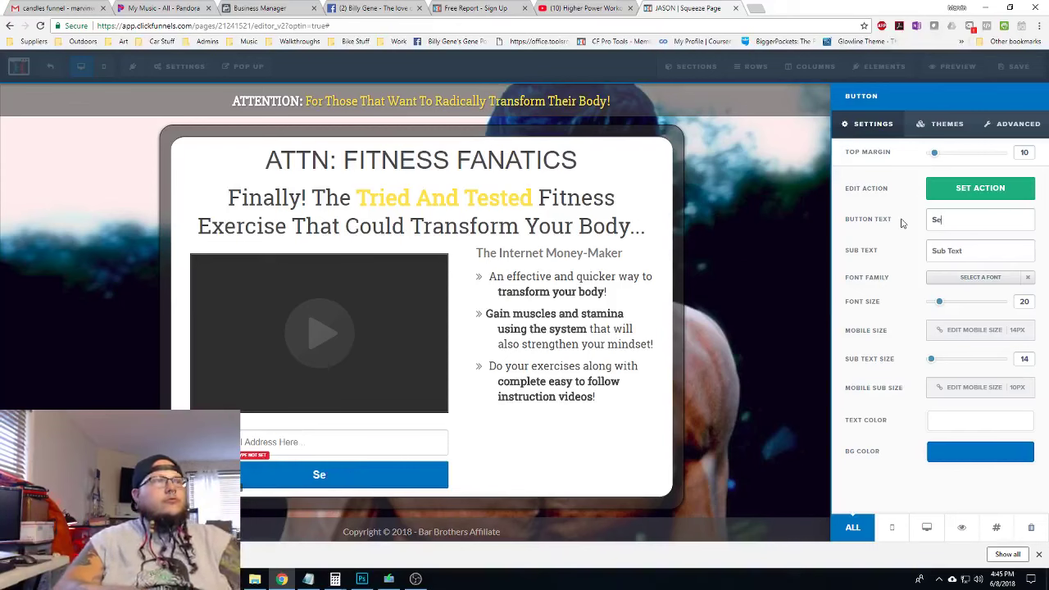
{"action": "type", "text": "nd Me"}
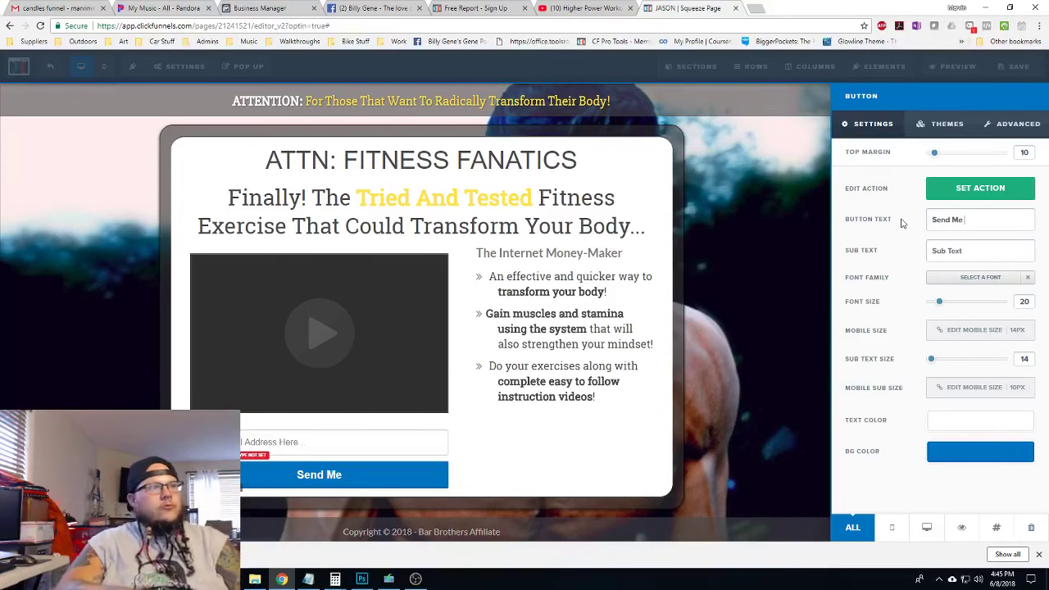
{"action": "type", "text": " M"}
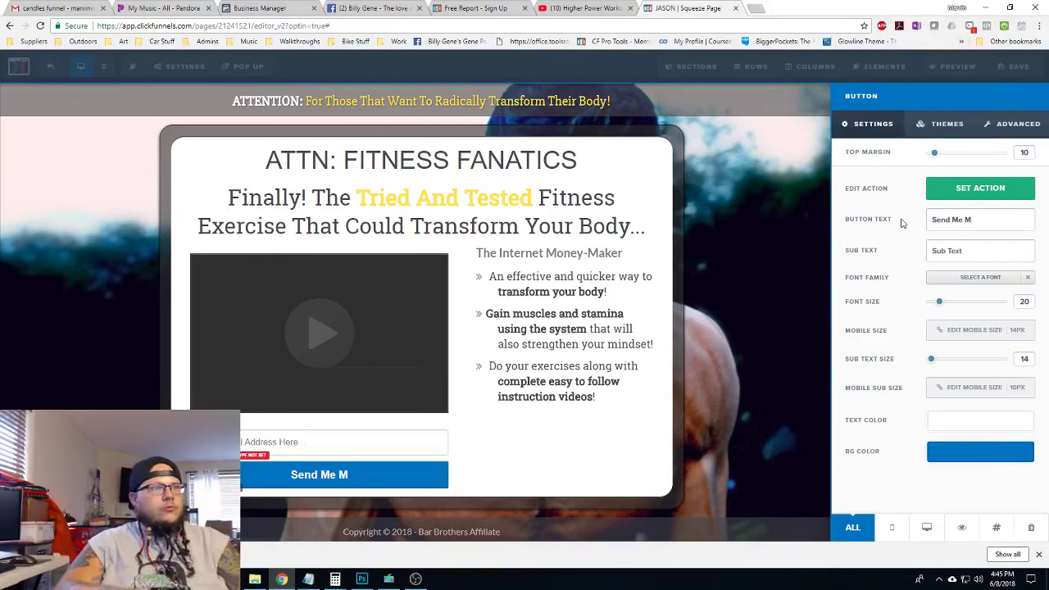
{"action": "key", "text": "BackSpace"}
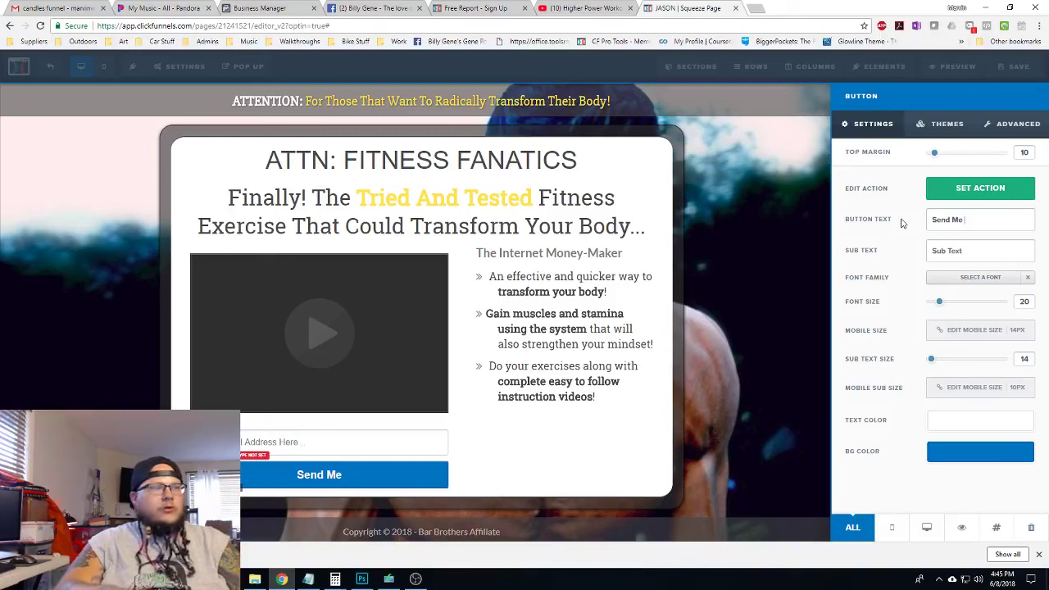
{"action": "key", "text": "BackSpace"}
{"action": "key", "text": "BackSpace"}
{"action": "key", "text": "BackSpace"}
{"action": "key", "text": "BackSpace"}
{"action": "key", "text": "BackSpace"}
{"action": "key", "text": "BackSpace"}
{"action": "key", "text": "BackSpace"}
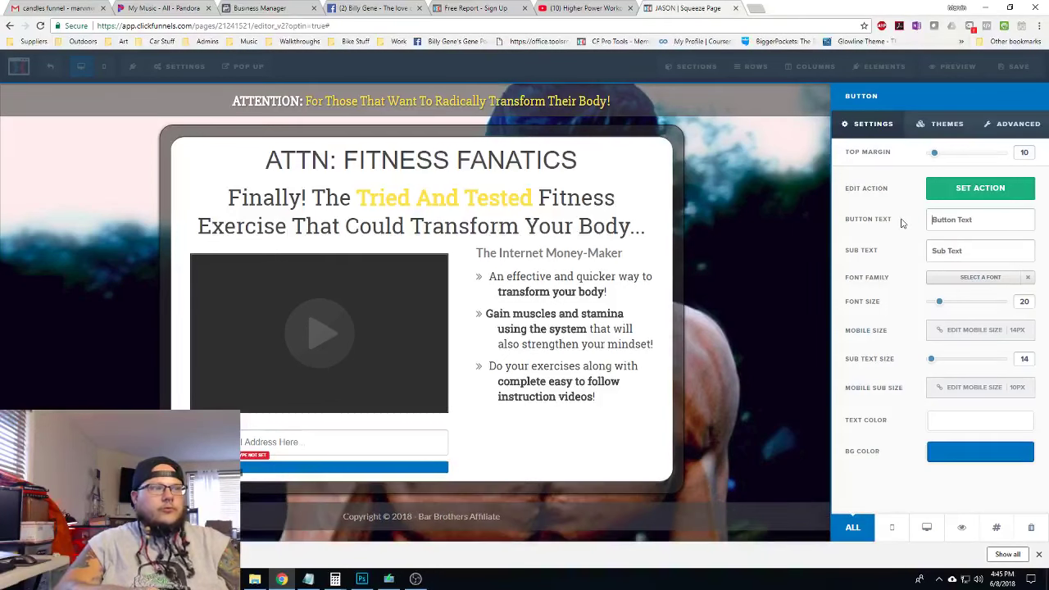
{"action": "type", "text": "I"}
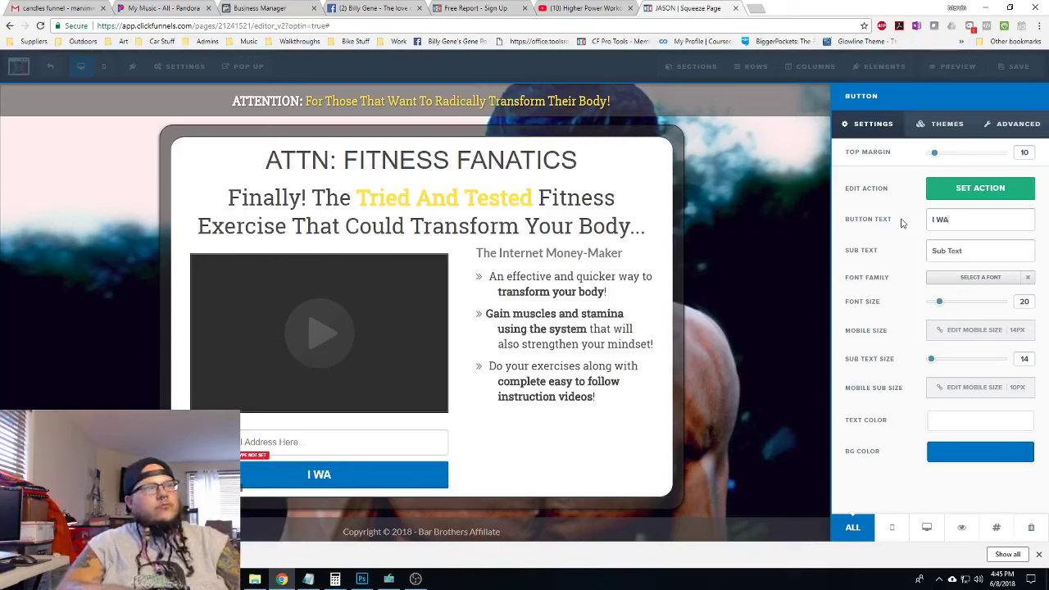
{"action": "key", "text": "BackSpace"}
{"action": "type", "text": "TRAN"}
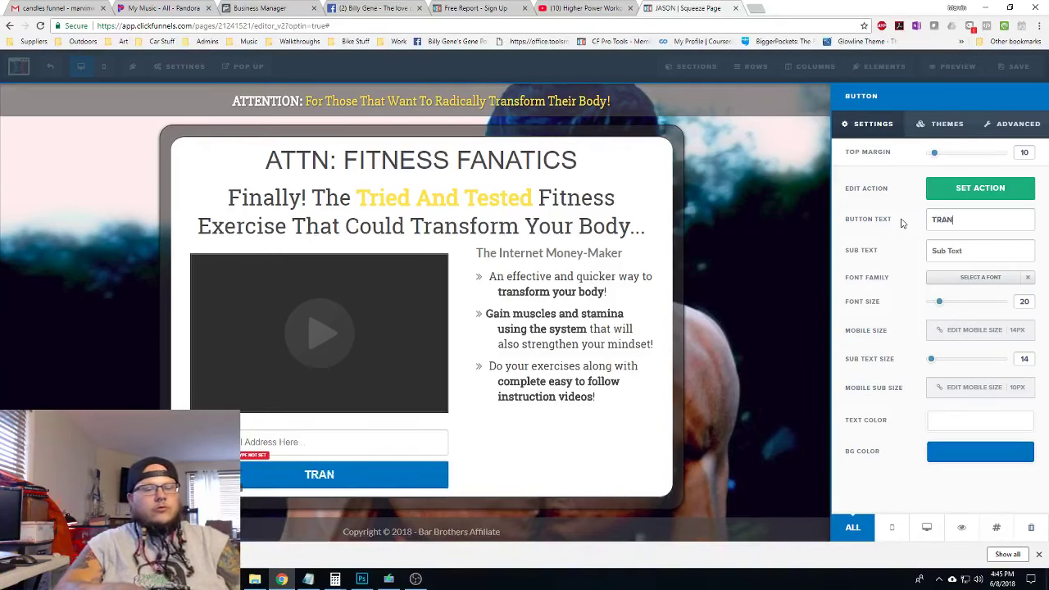
{"action": "type", "text": "SFORM MY "}
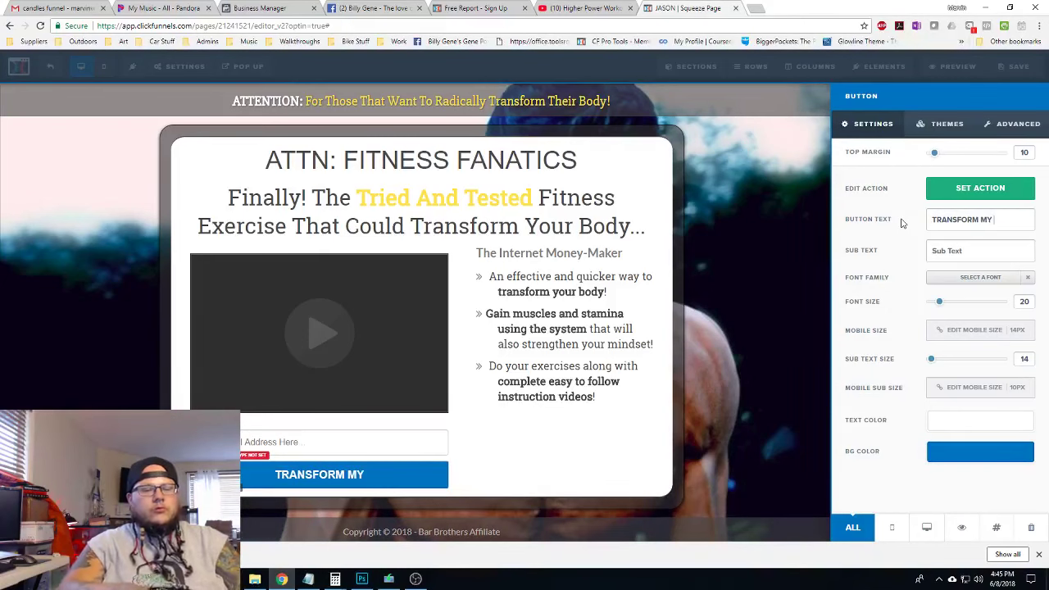
{"action": "type", "text": "BODY!"}
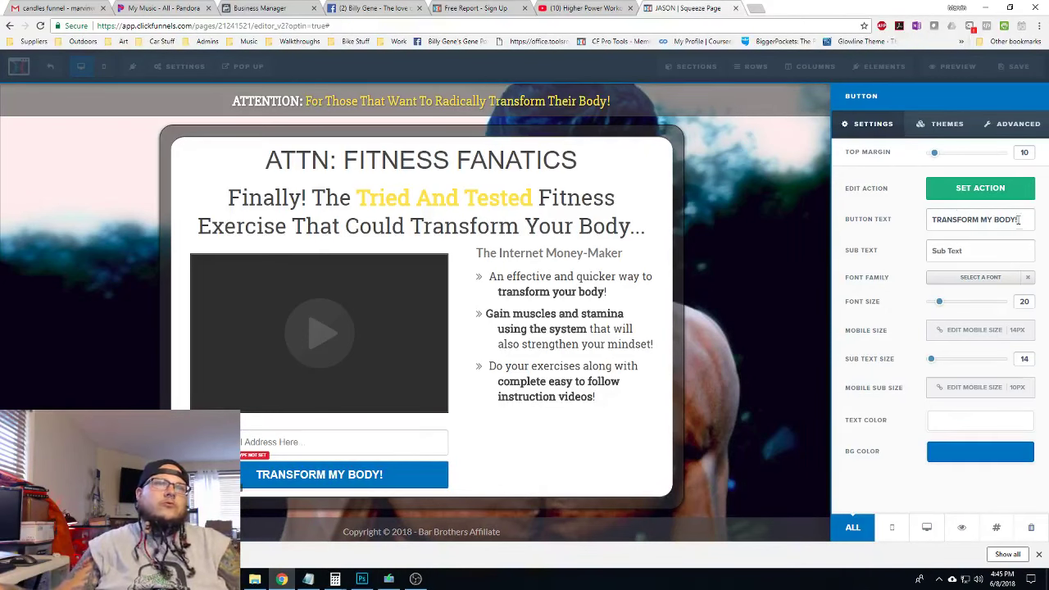
{"action": "left_click_drag", "start_coordinate": [1019, 220], "coordinate": [913, 224]}
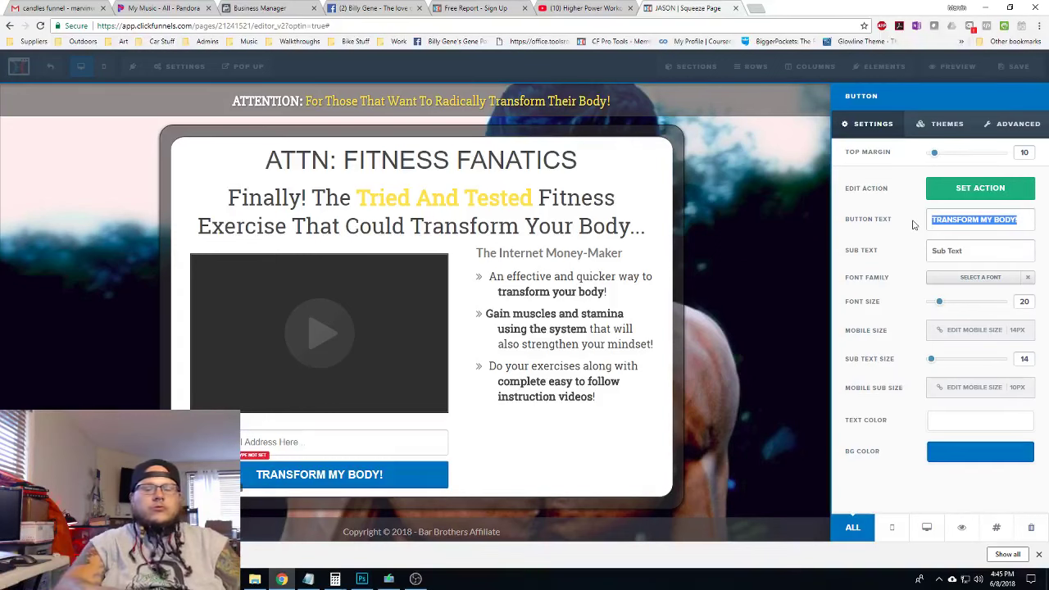
{"action": "type", "text": "Click"}
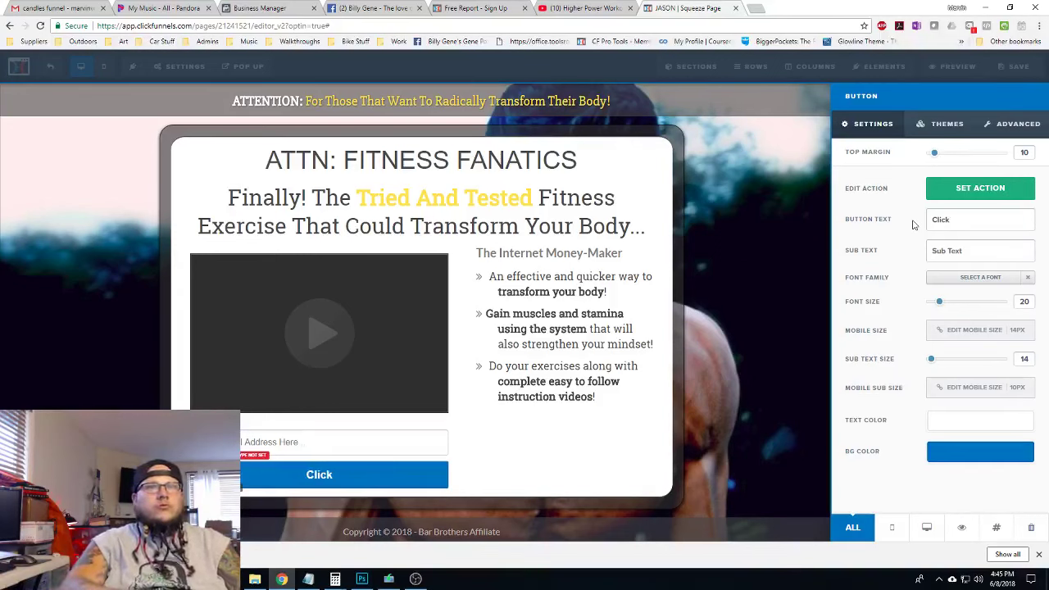
{"action": "type", "text": " Here"}
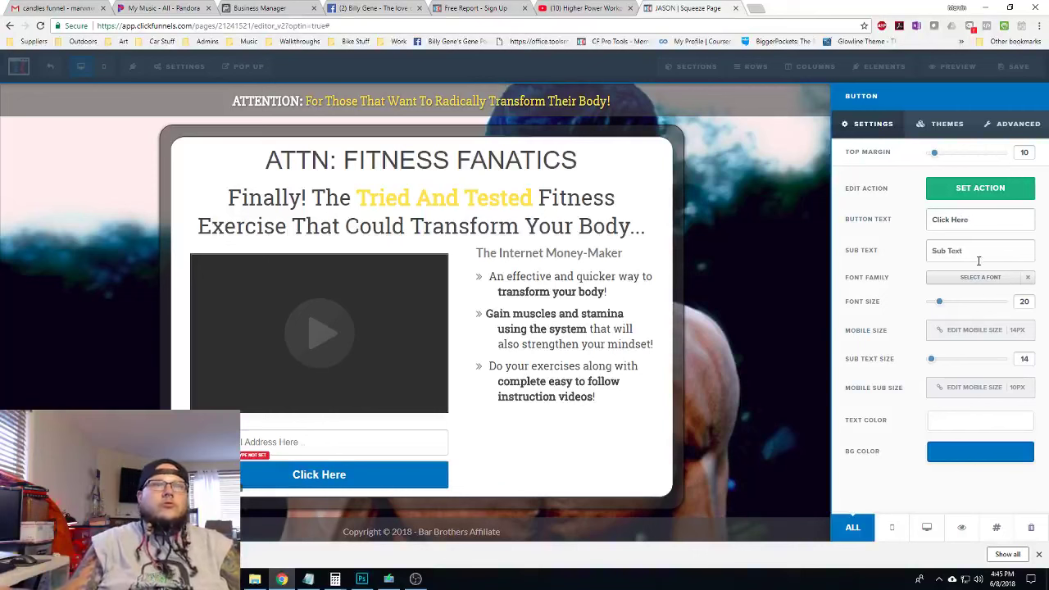
{"action": "left_click", "coordinate": [979, 252]}
{"action": "type", "text": "Start You"}
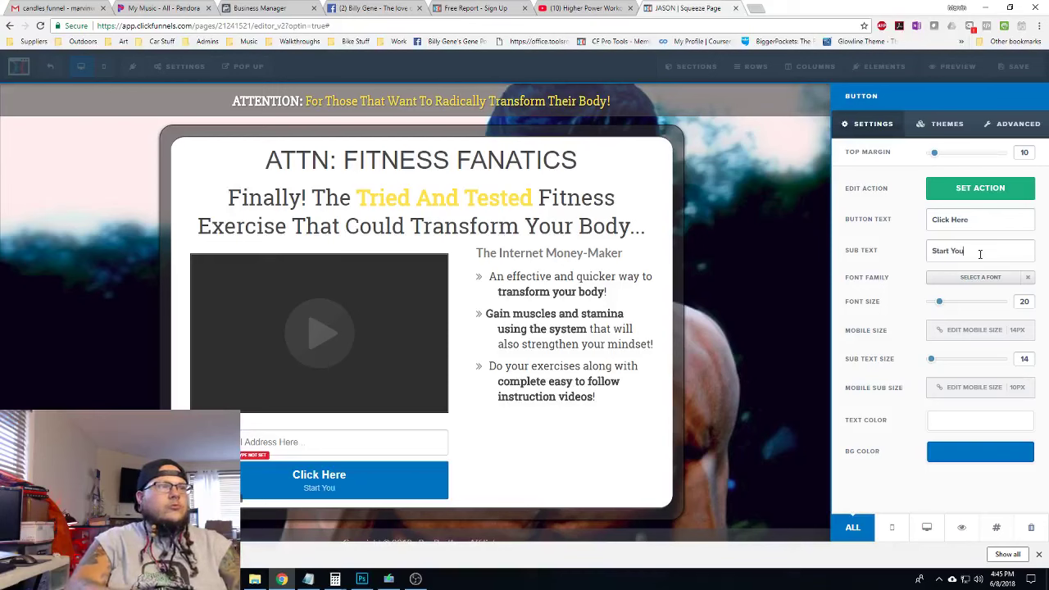
{"action": "type", "text": "r T"}
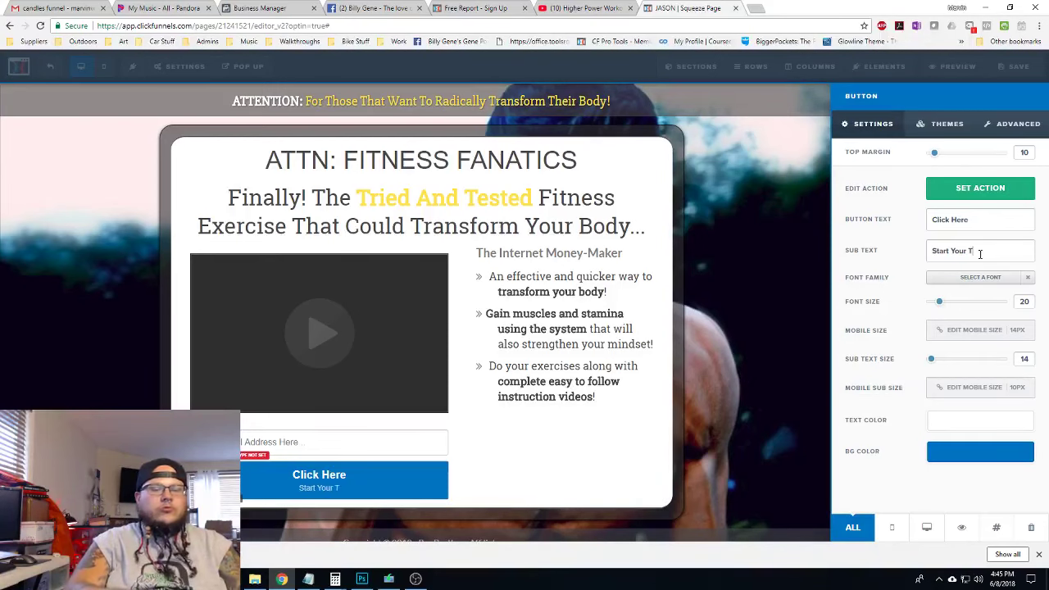
{"action": "type", "text": "ransformation T"}
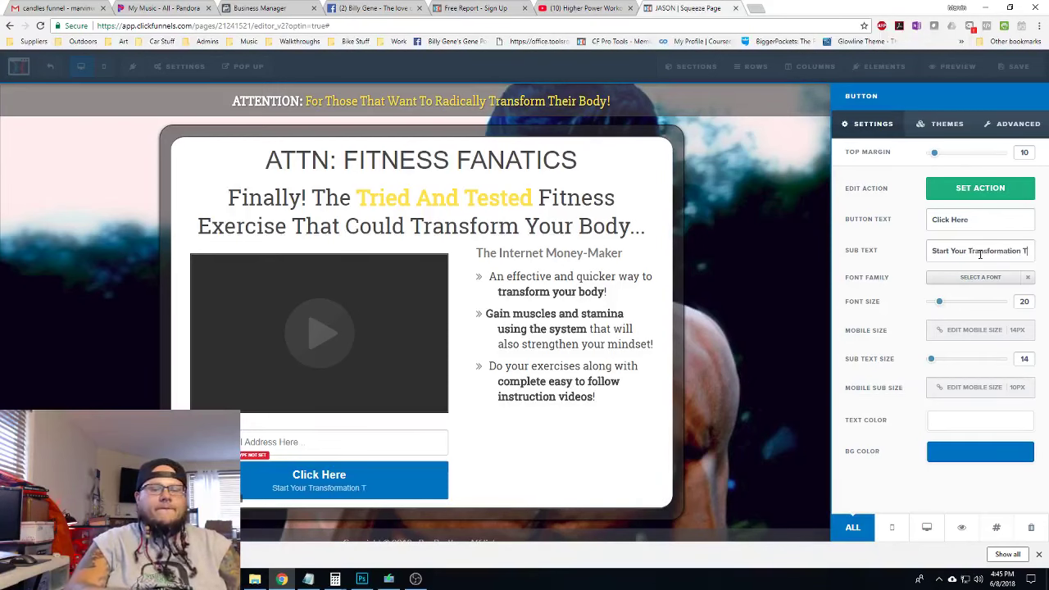
{"action": "type", "text": "oday!"}
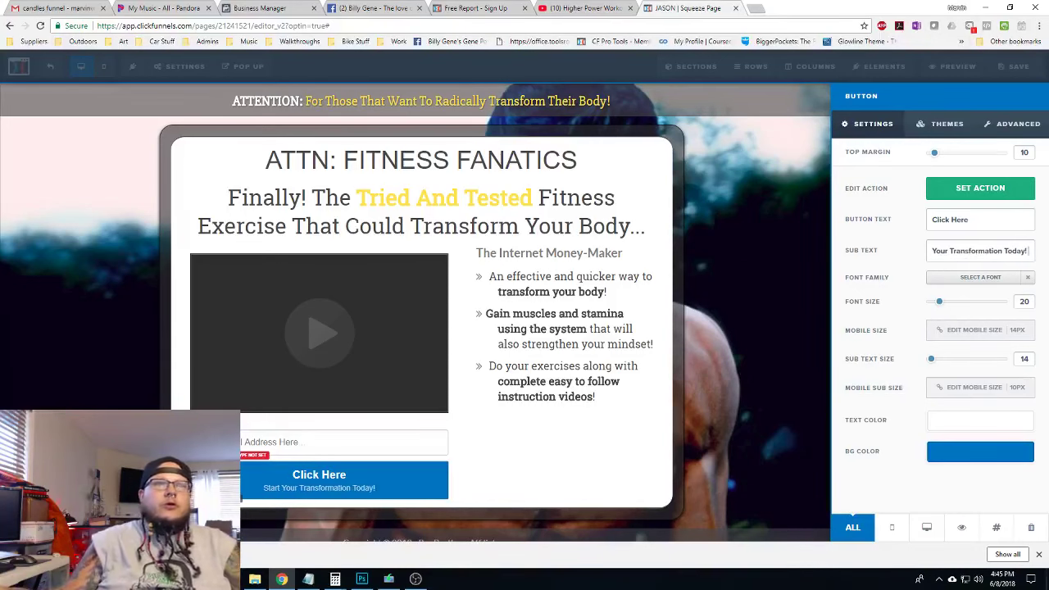
Give the button a dark grey #474747 background and white text
{"action": "left_click", "coordinate": [971, 456]}
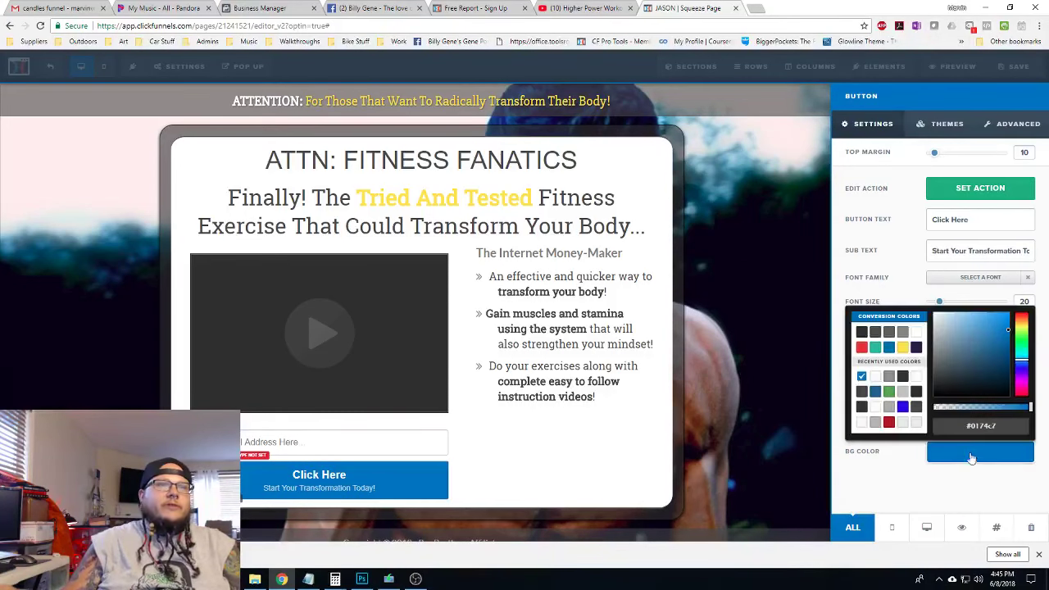
{"action": "left_click", "coordinate": [903, 348]}
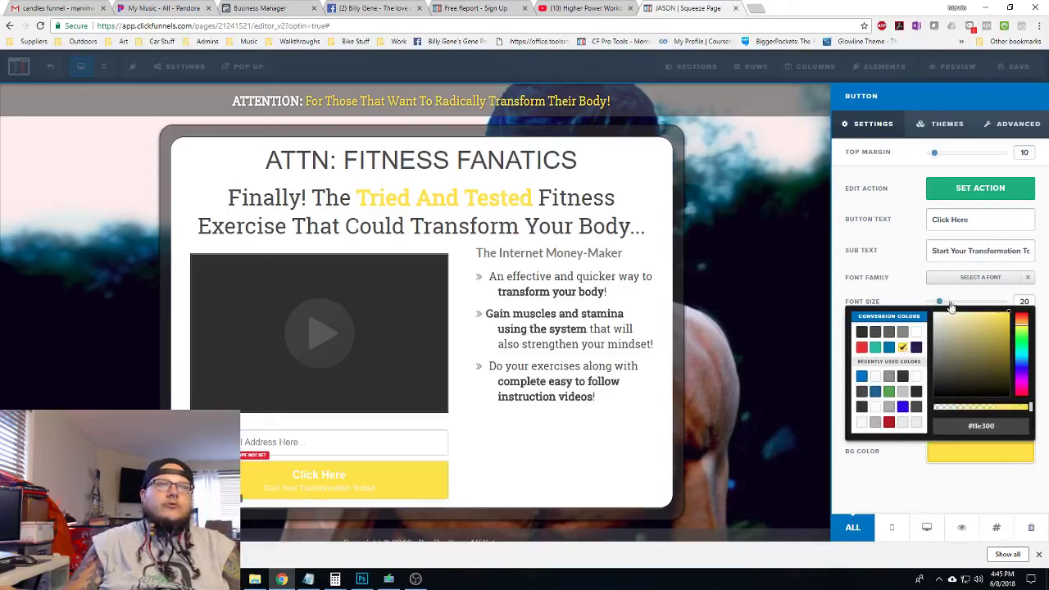
{"action": "left_click", "coordinate": [877, 288]}
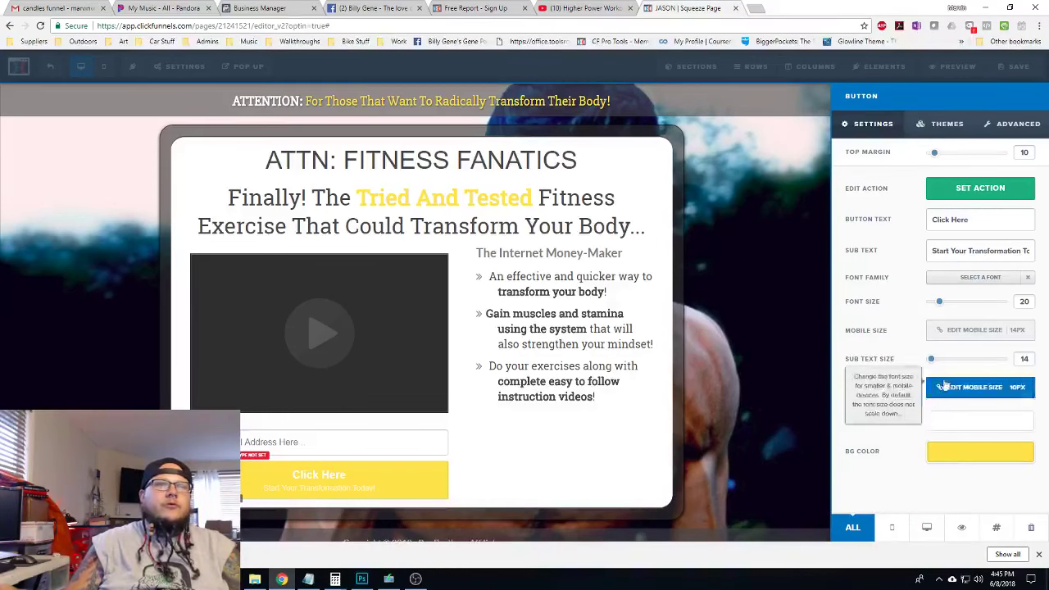
{"action": "left_click", "coordinate": [946, 423]}
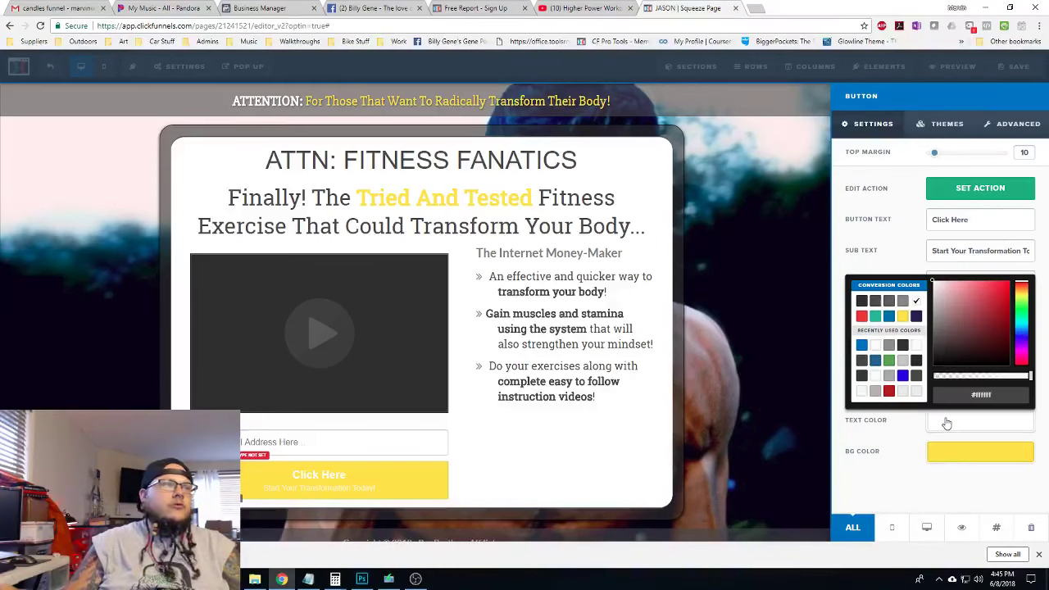
{"action": "left_click", "coordinate": [875, 301]}
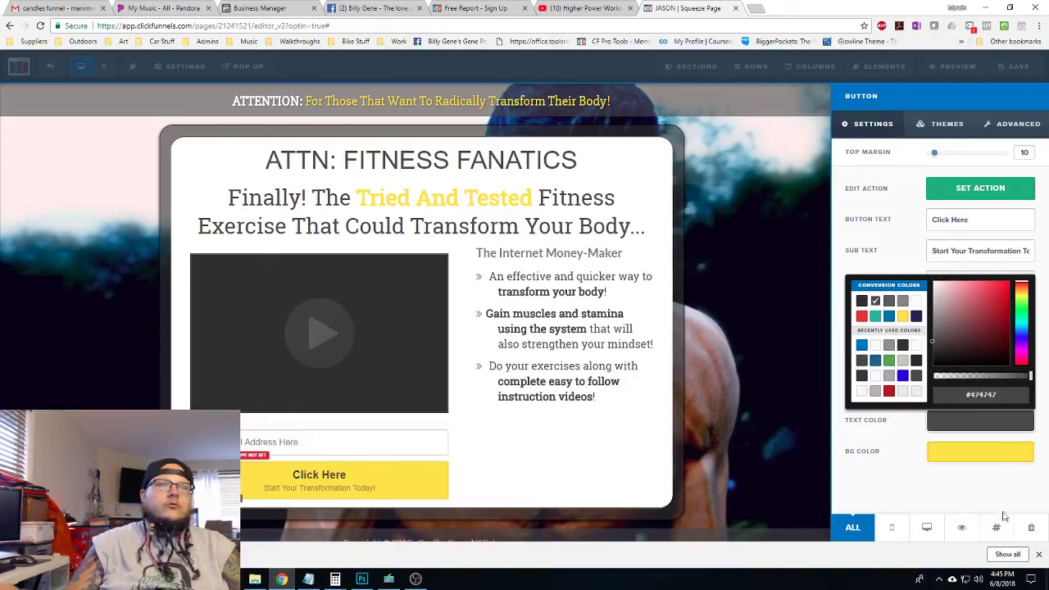
{"action": "left_click", "coordinate": [973, 487]}
{"action": "left_click", "coordinate": [975, 459]}
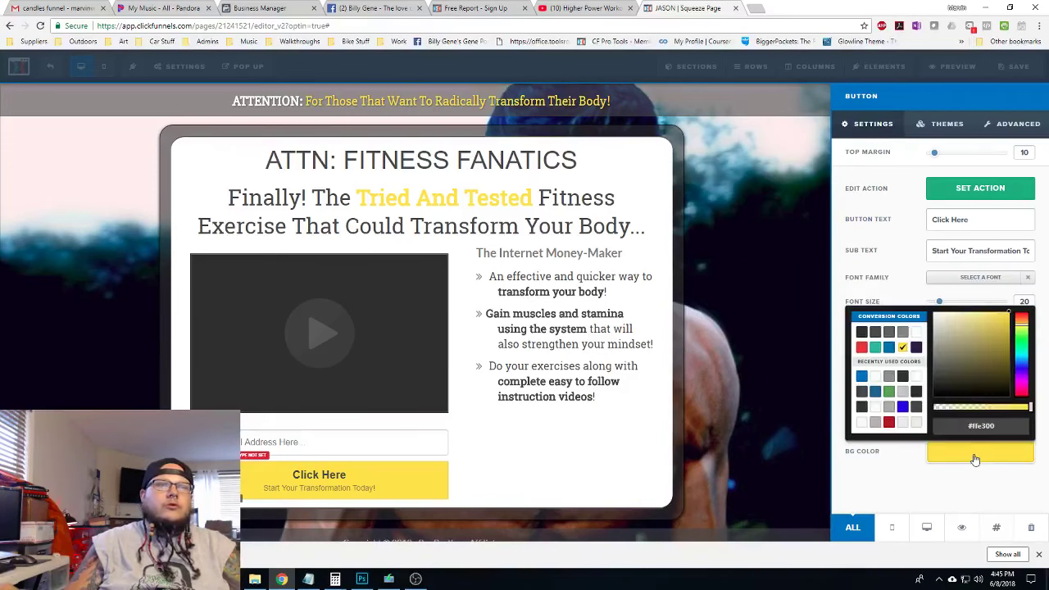
{"action": "left_click", "coordinate": [875, 332]}
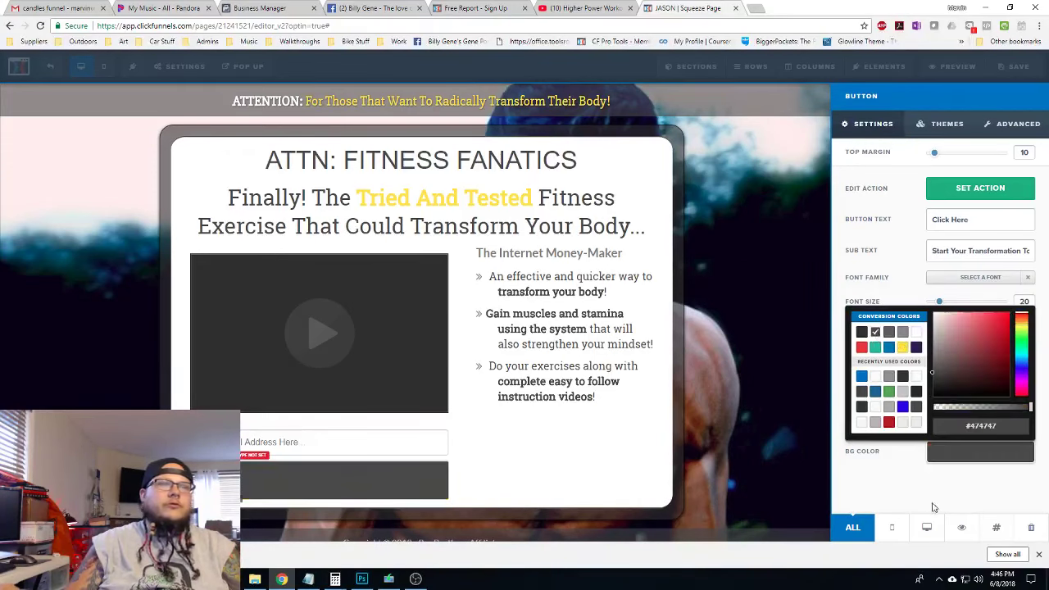
{"action": "left_click", "coordinate": [975, 476]}
{"action": "left_click", "coordinate": [947, 421]}
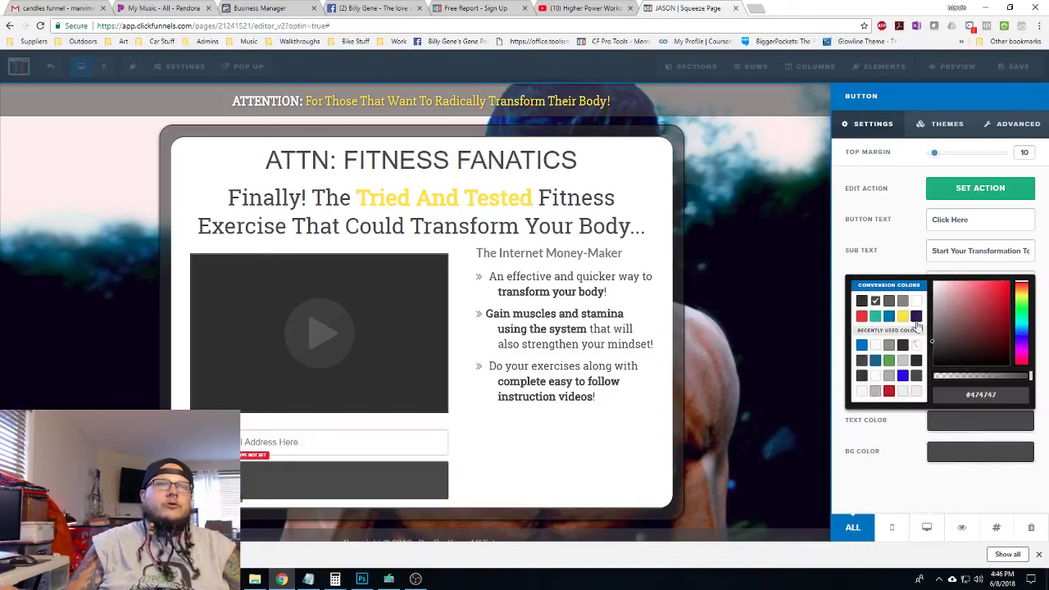
{"action": "left_click", "coordinate": [916, 303]}
{"action": "left_click", "coordinate": [925, 478]}
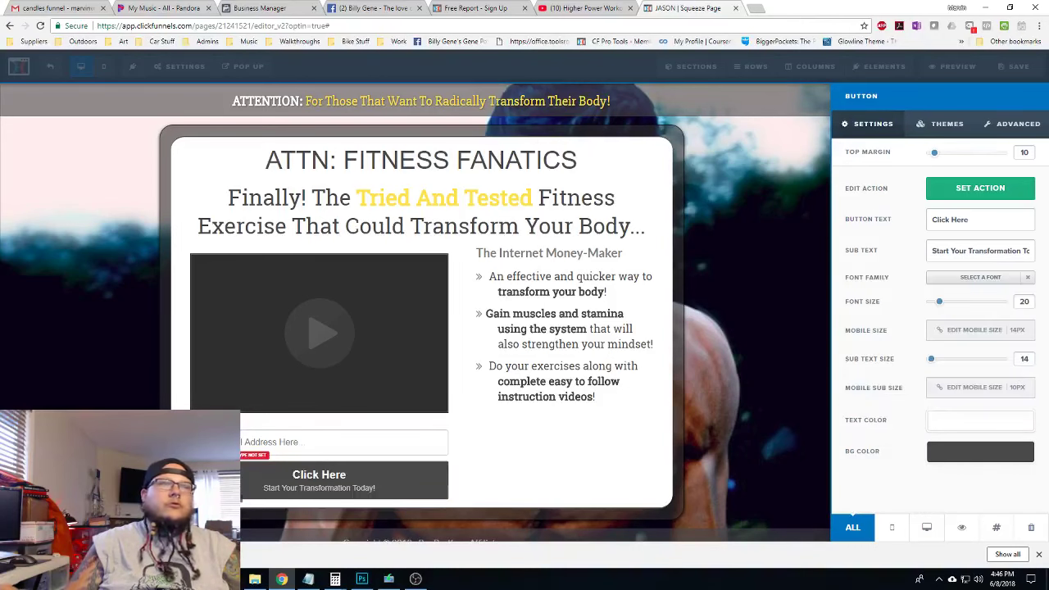
Set the button effect to Pulse Glow (loop)
{"action": "left_click", "coordinate": [1016, 124]}
{"action": "scroll", "coordinate": [998, 432], "scroll_direction": "down", "scroll_amount": 1}
{"action": "scroll", "coordinate": [998, 432], "scroll_direction": "down", "scroll_amount": 1}
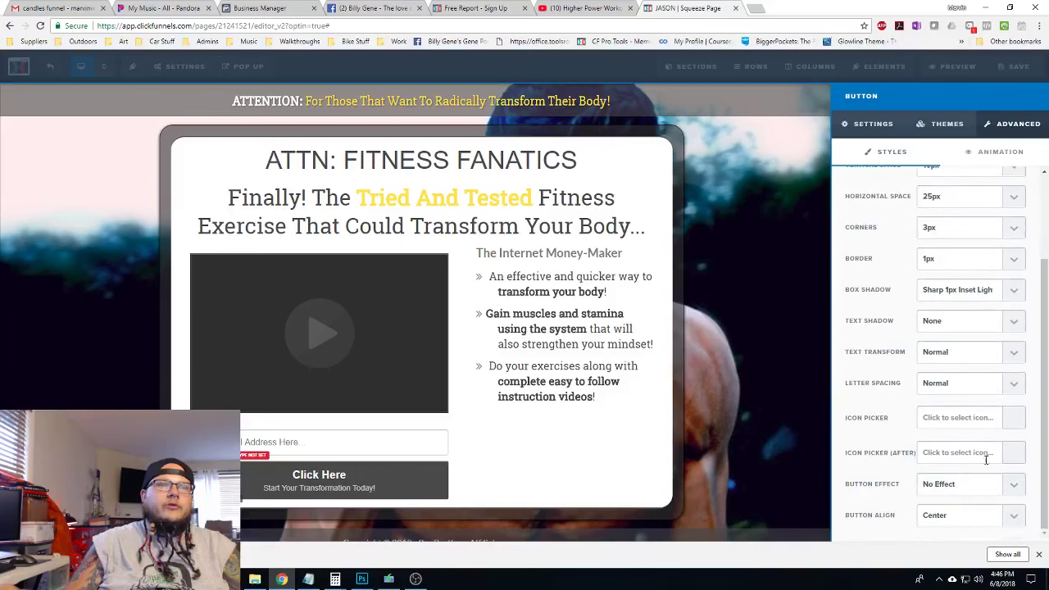
{"action": "left_click", "coordinate": [961, 491]}
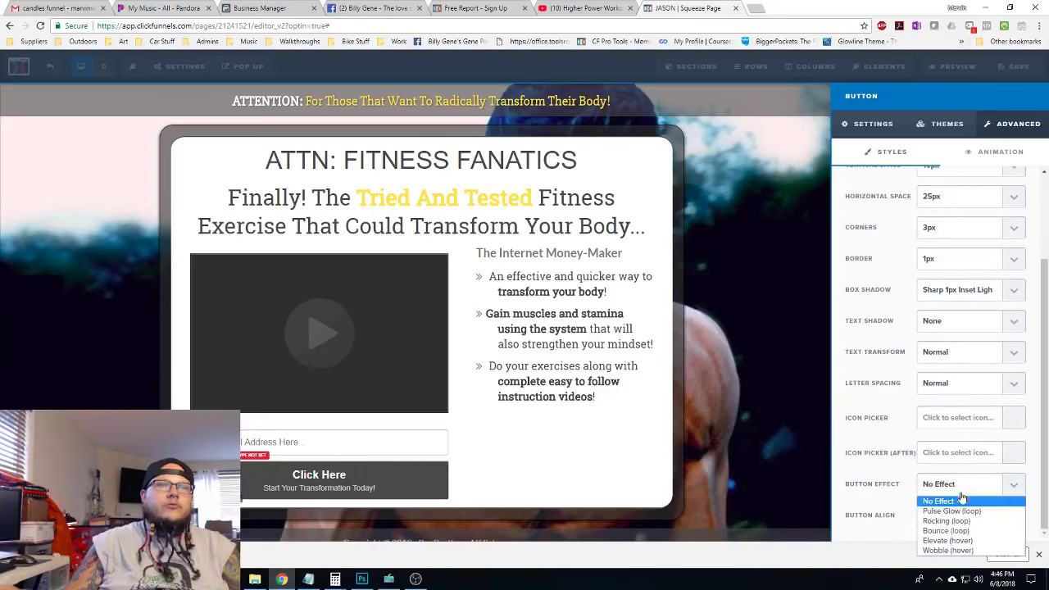
{"action": "left_click", "coordinate": [963, 509]}
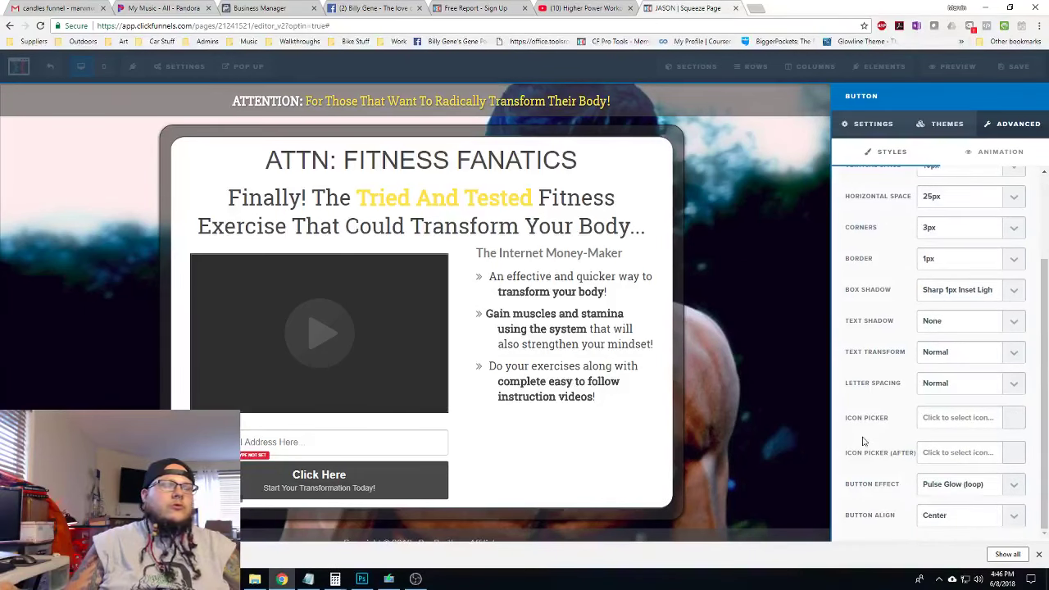
Add the fa-child icon after the button label and close the button settings
{"action": "left_click", "coordinate": [953, 449]}
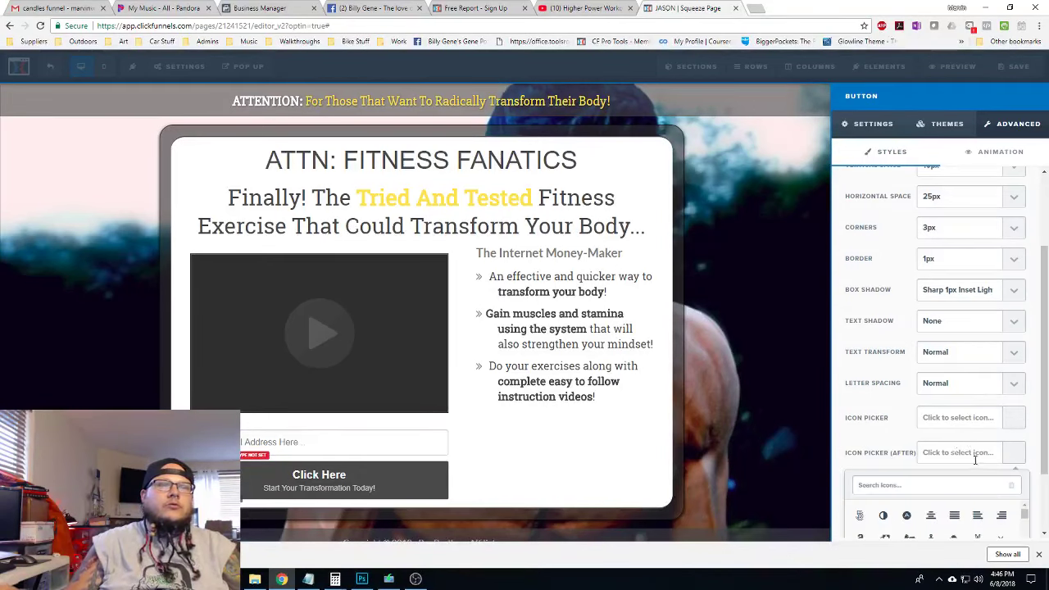
{"action": "scroll", "coordinate": [975, 460], "scroll_direction": "down", "scroll_amount": 1}
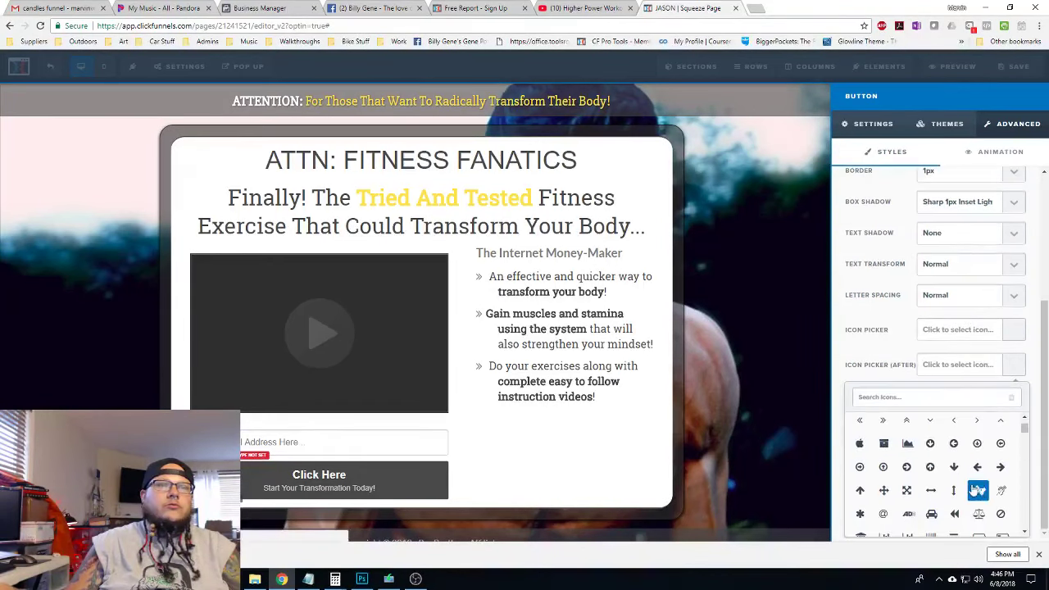
{"action": "scroll", "coordinate": [975, 484], "scroll_direction": "down", "scroll_amount": 3}
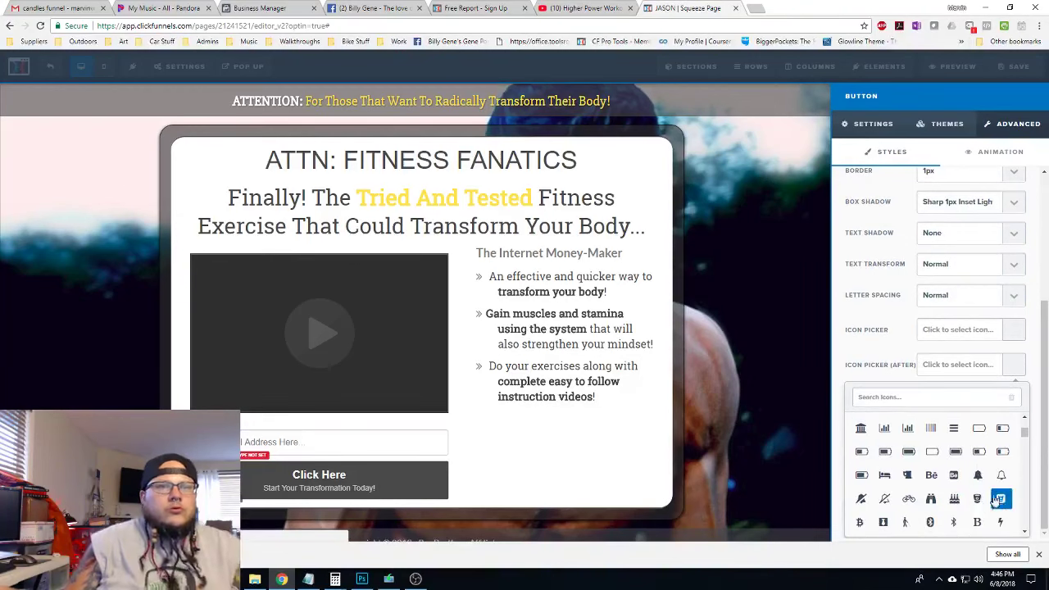
{"action": "scroll", "coordinate": [976, 475], "scroll_direction": "down", "scroll_amount": 2}
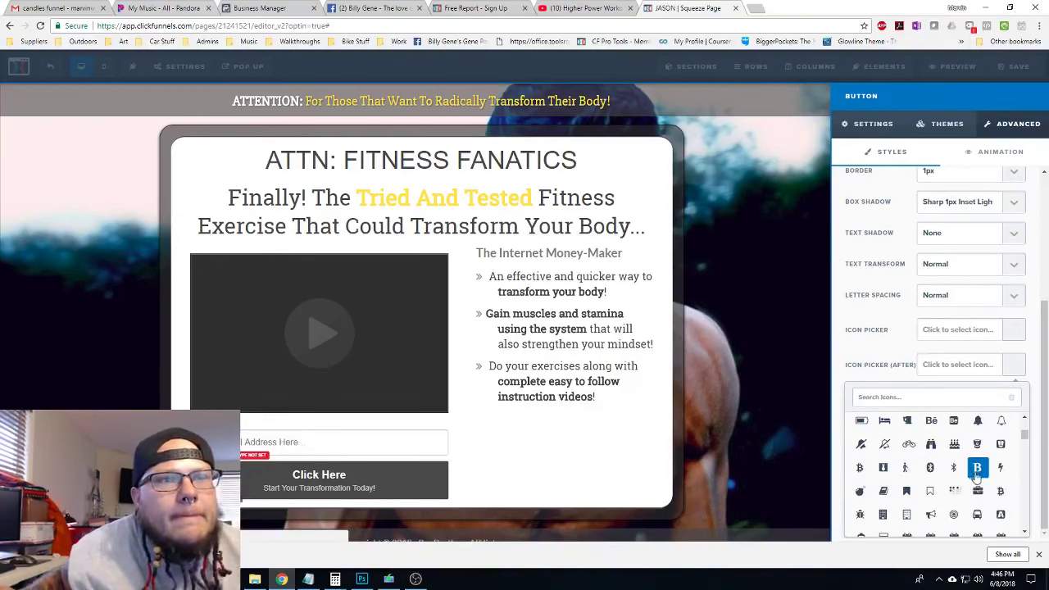
{"action": "scroll", "coordinate": [978, 477], "scroll_direction": "down", "scroll_amount": 3}
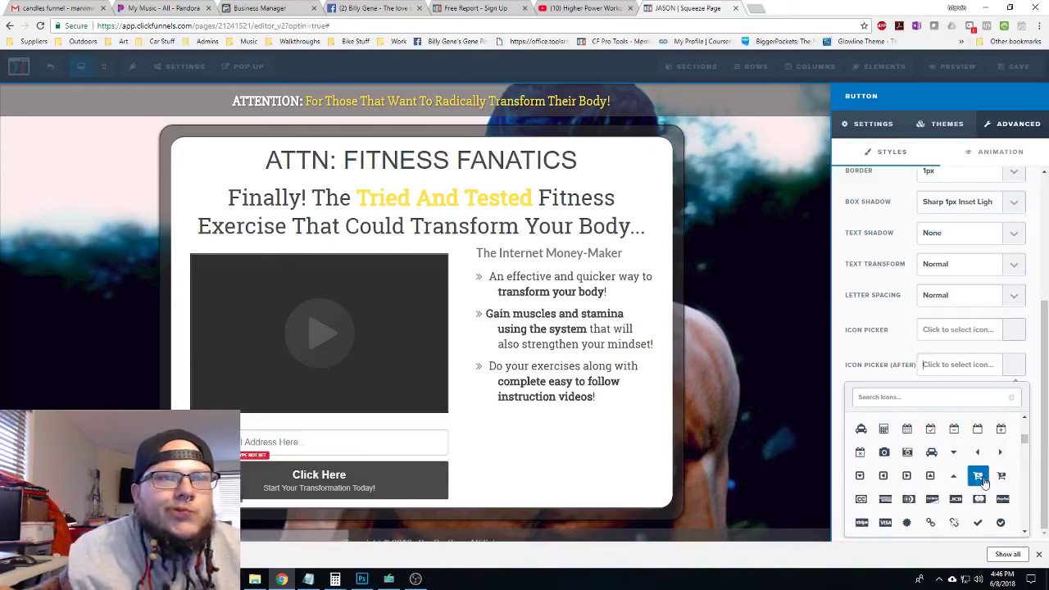
{"action": "scroll", "coordinate": [983, 482], "scroll_direction": "down", "scroll_amount": 3}
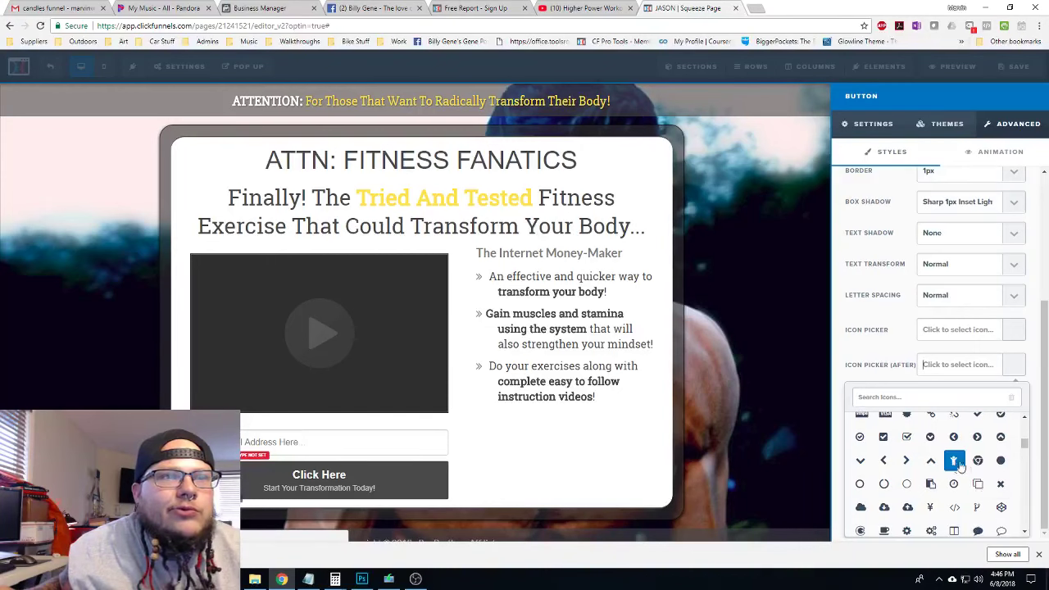
{"action": "left_click", "coordinate": [954, 460]}
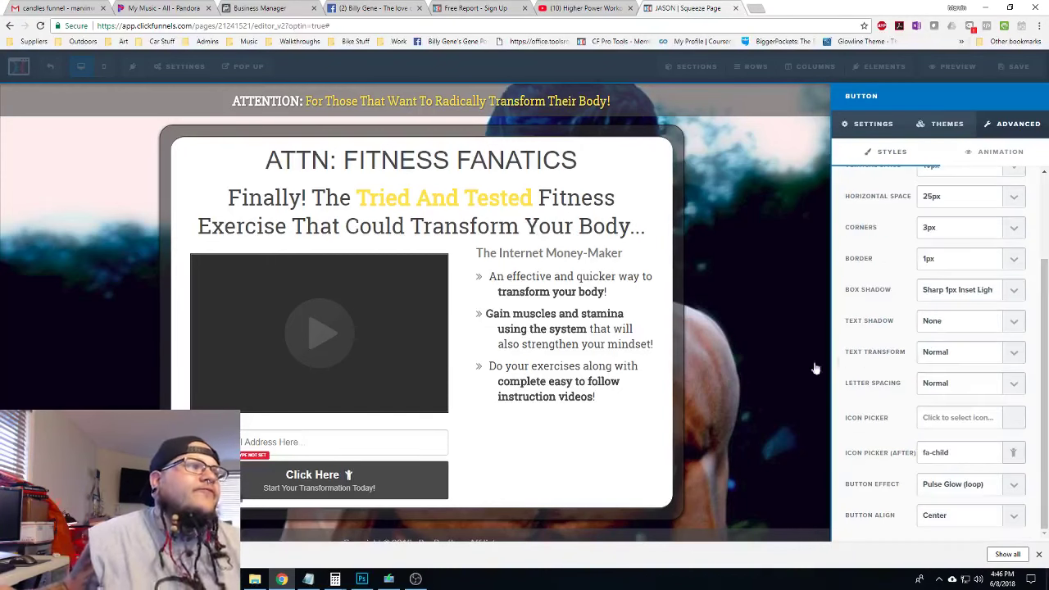
{"action": "left_click", "coordinate": [590, 459]}
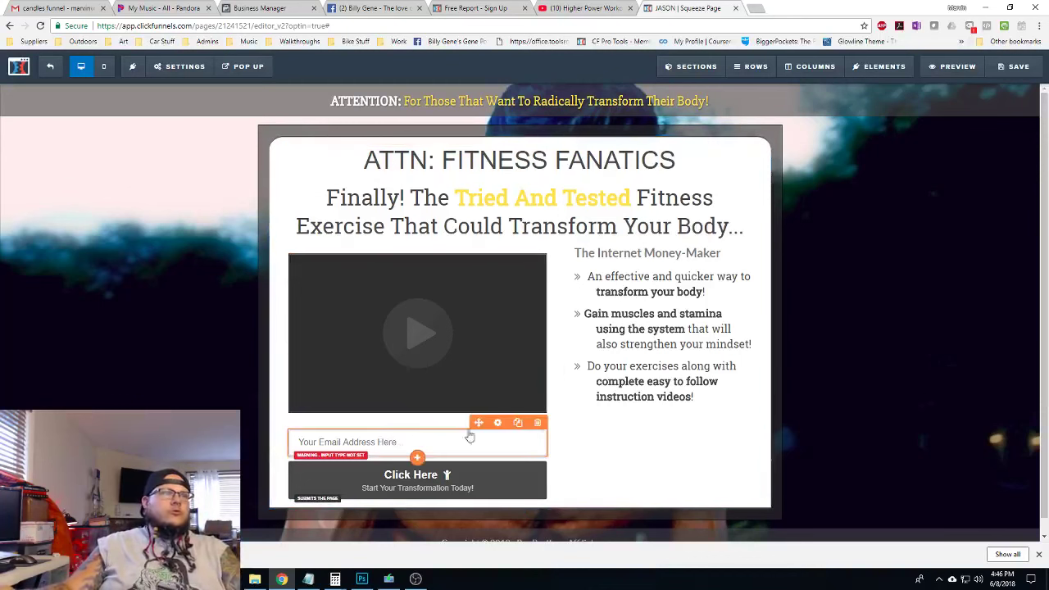
Move the email field and Click Here button under the bullets; save the logo as Bar-Brothers.jpg
{"action": "left_click_drag", "start_coordinate": [467, 433], "coordinate": [664, 440]}
{"action": "left_click_drag", "start_coordinate": [420, 440], "coordinate": [656, 471]}
{"action": "left_click", "coordinate": [496, 9]}
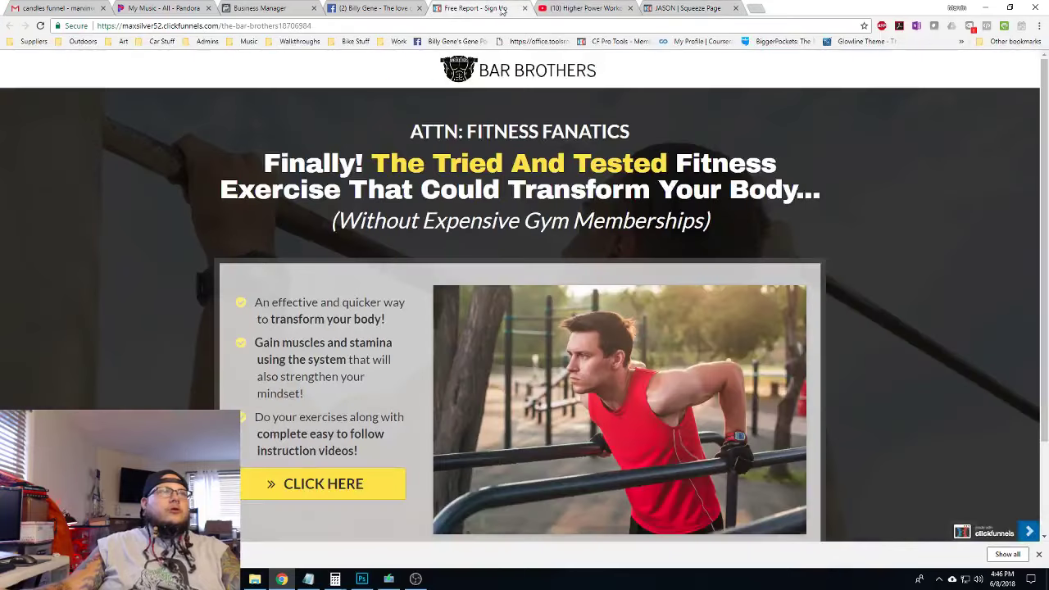
{"action": "right_click", "coordinate": [528, 80]}
{"action": "left_click", "coordinate": [587, 97]}
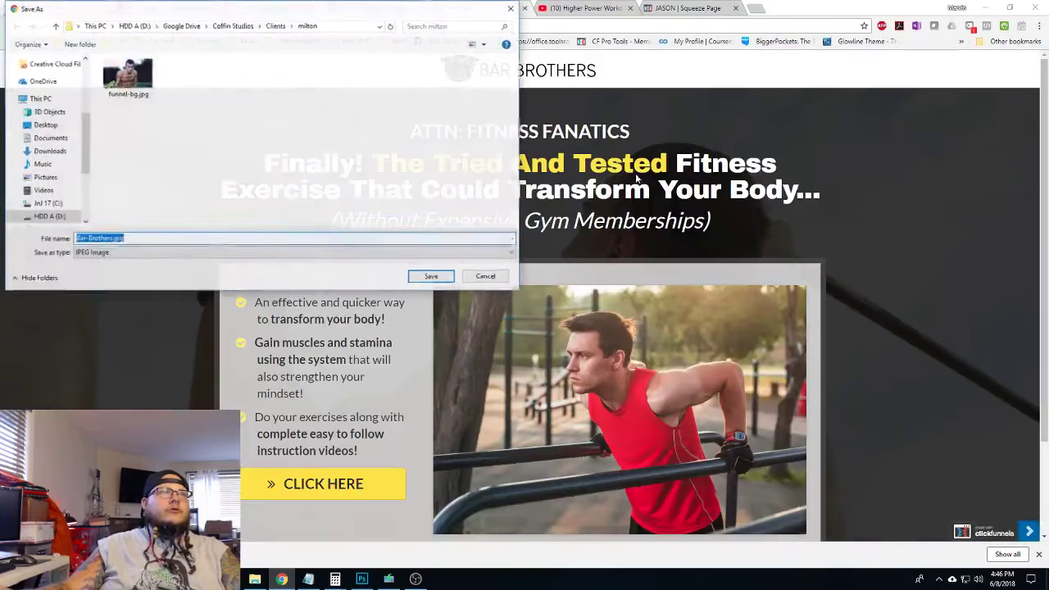
{"action": "left_click", "coordinate": [432, 277]}
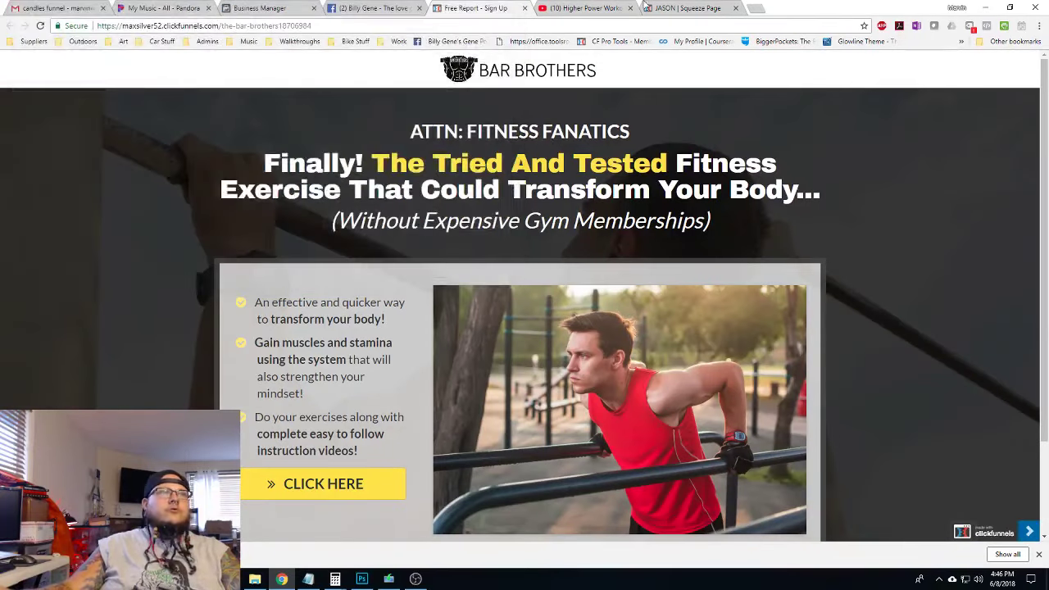
Add a new Image element to the squeeze page directly below the video
{"action": "left_click", "coordinate": [701, 12]}
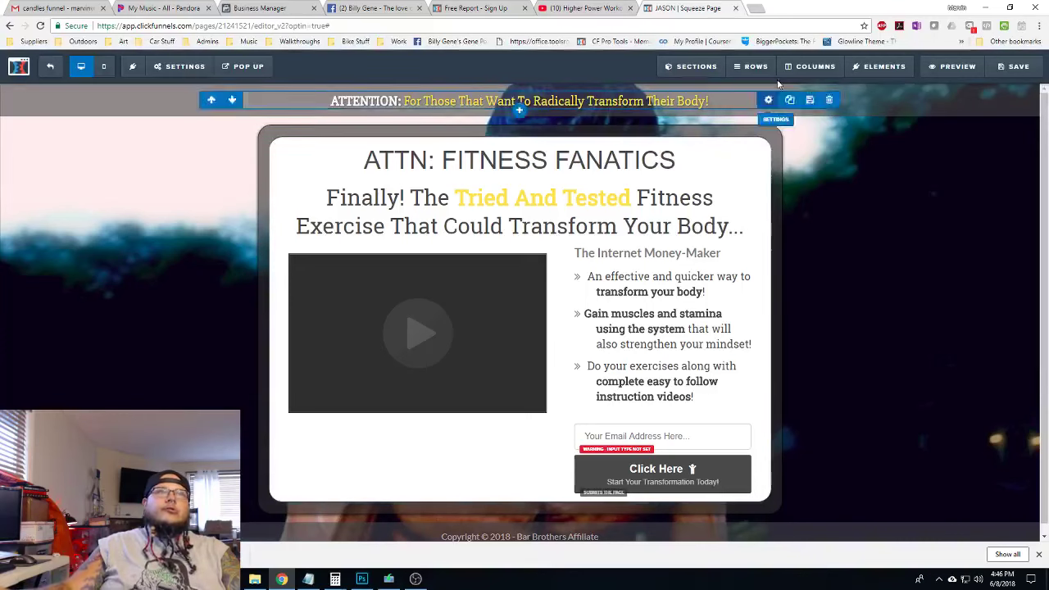
{"action": "mouse_move", "coordinate": [880, 62]}
{"action": "left_click", "coordinate": [876, 89]}
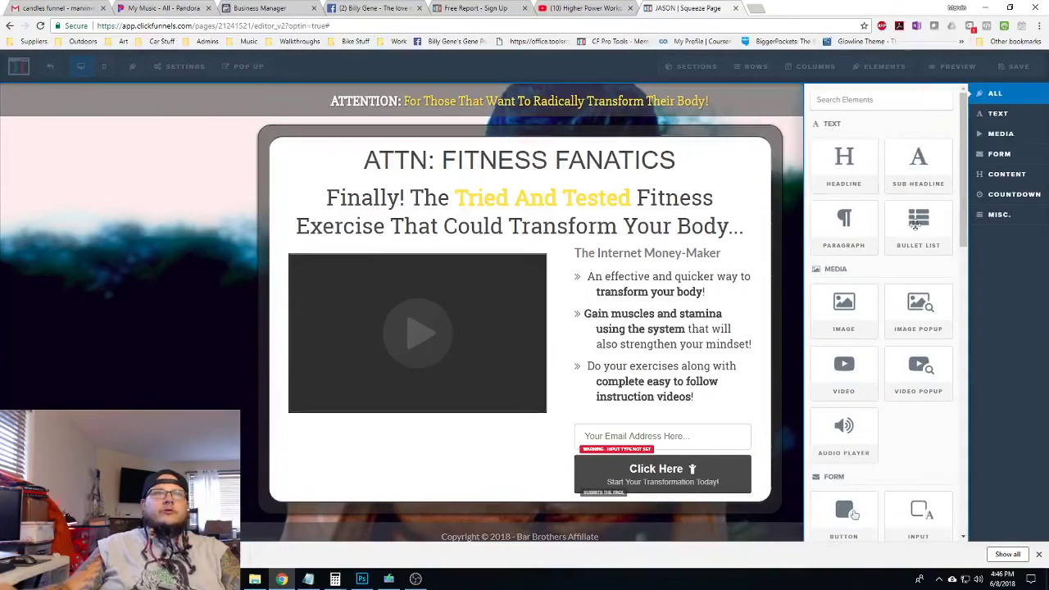
{"action": "scroll", "coordinate": [889, 334], "scroll_direction": "down", "scroll_amount": 3}
{"action": "scroll", "coordinate": [918, 352], "scroll_direction": "up", "scroll_amount": 2}
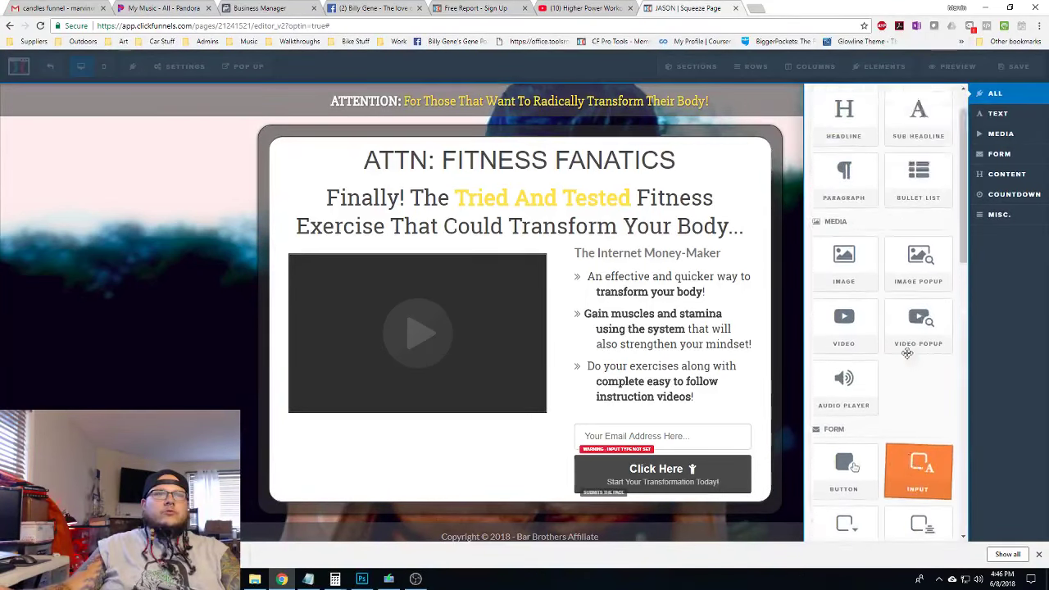
{"action": "left_click_drag", "start_coordinate": [843, 310], "coordinate": [470, 406]}
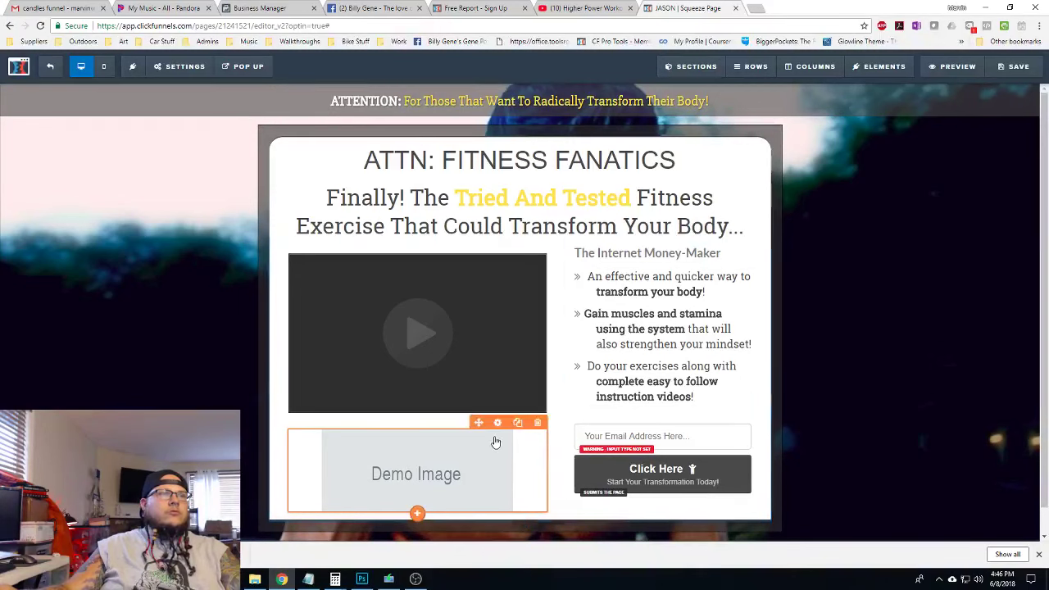
Upload Bar-Brothers.jpg and use it as the new image's picture
{"action": "left_click", "coordinate": [497, 421]}
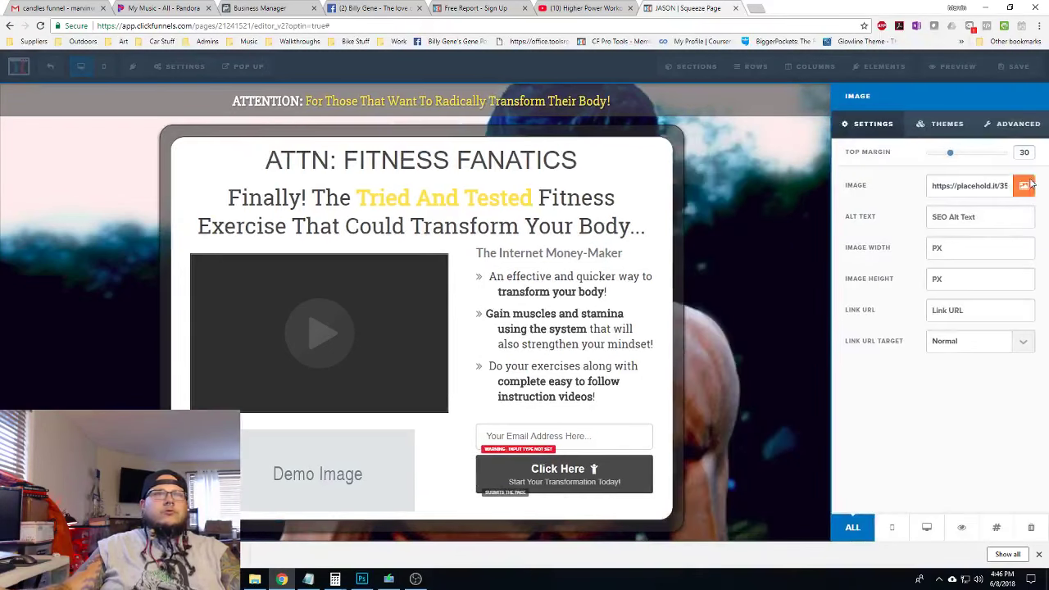
{"action": "left_click", "coordinate": [1023, 186]}
{"action": "left_click", "coordinate": [946, 98]}
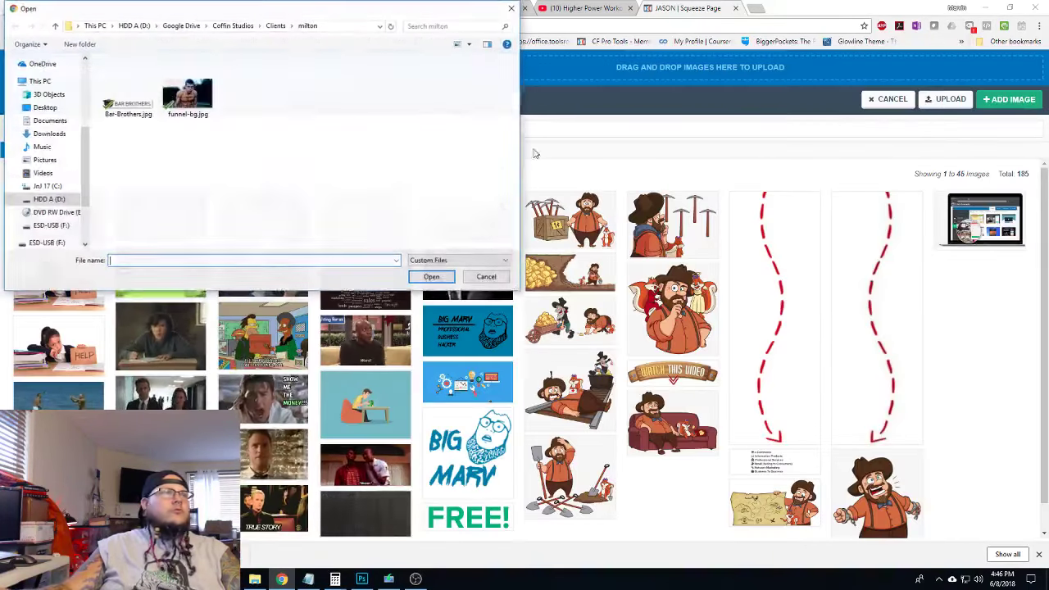
{"action": "double_click", "coordinate": [131, 102]}
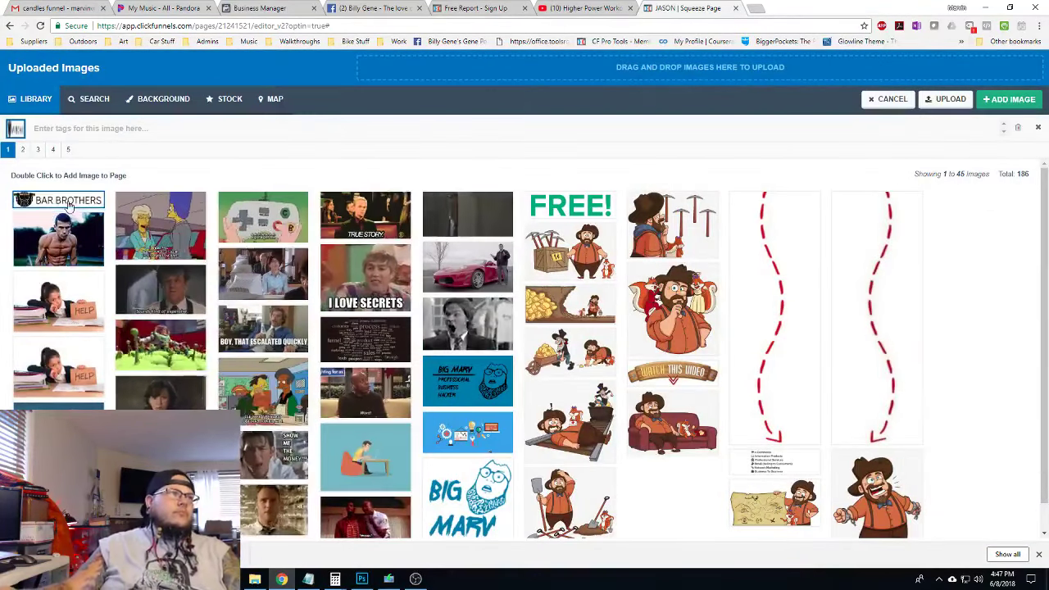
{"action": "double_click", "coordinate": [70, 207]}
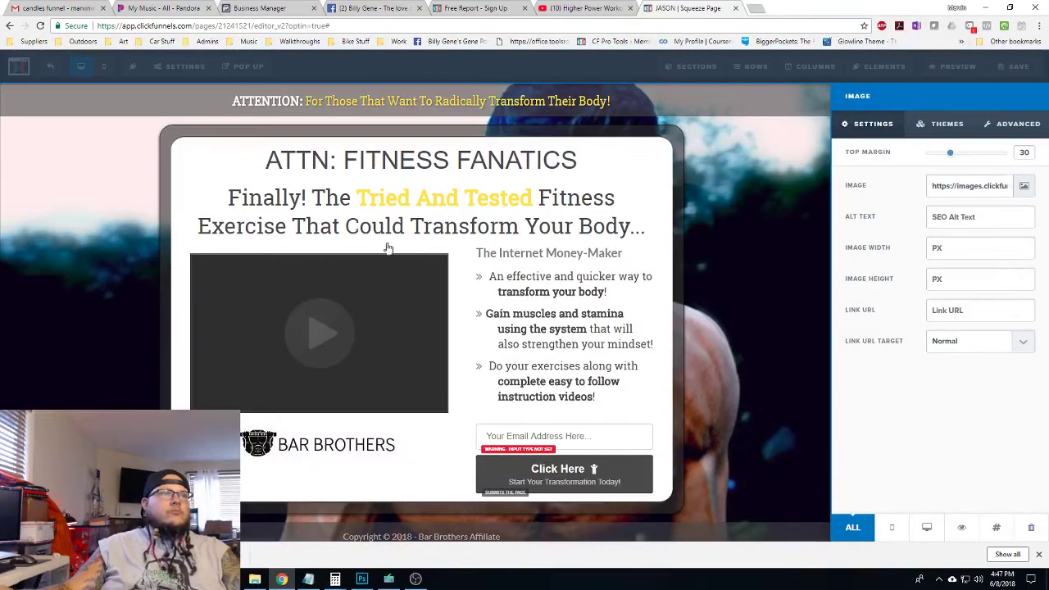
Make the input an Email field with the placeholder 'Enter your email'
{"action": "left_click", "coordinate": [604, 467]}
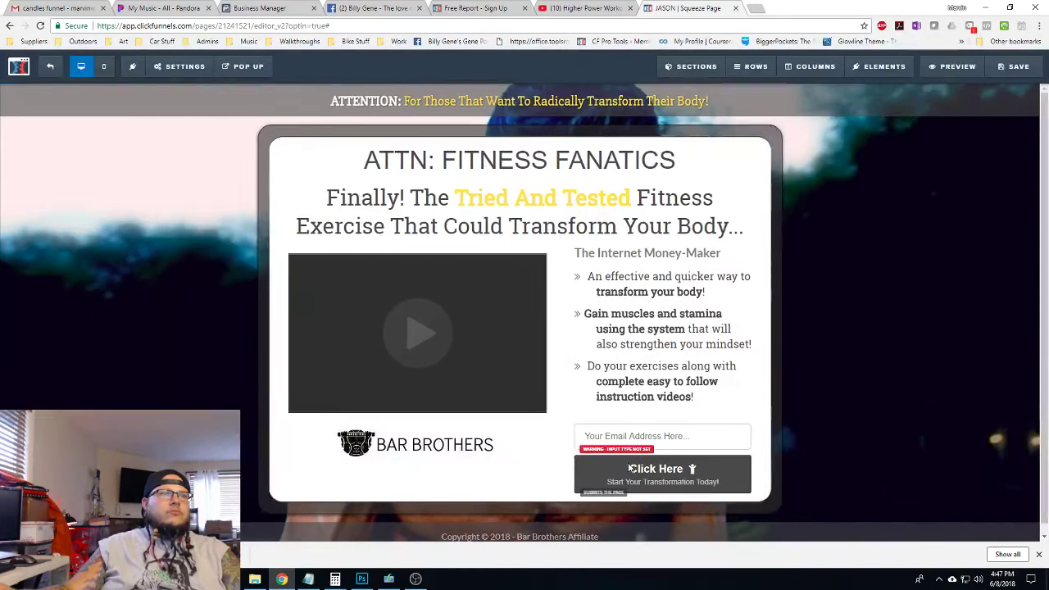
{"action": "left_click", "coordinate": [724, 433]}
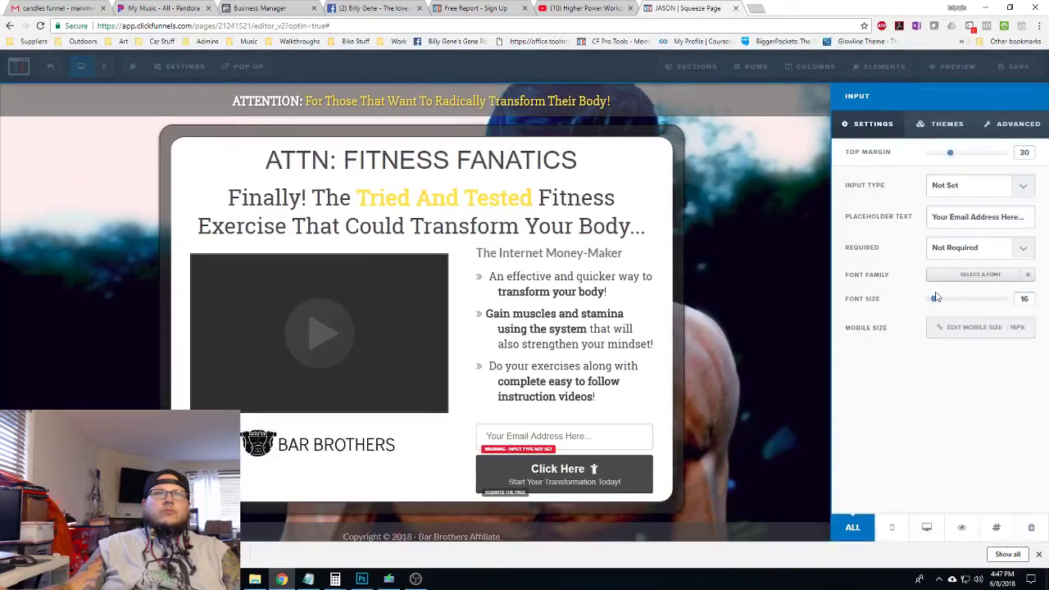
{"action": "left_click", "coordinate": [978, 190]}
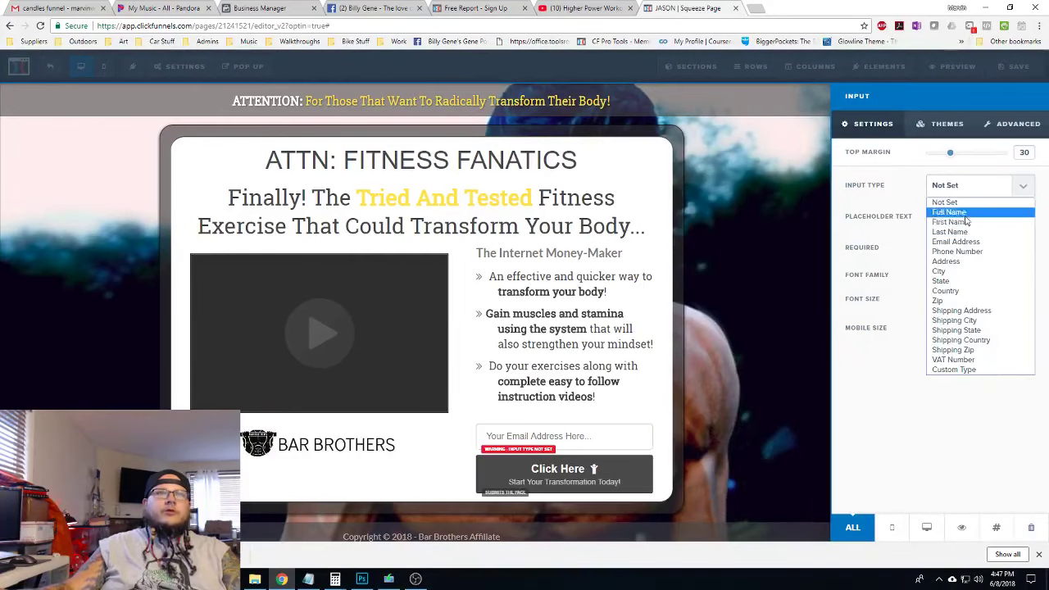
{"action": "left_click", "coordinate": [959, 242]}
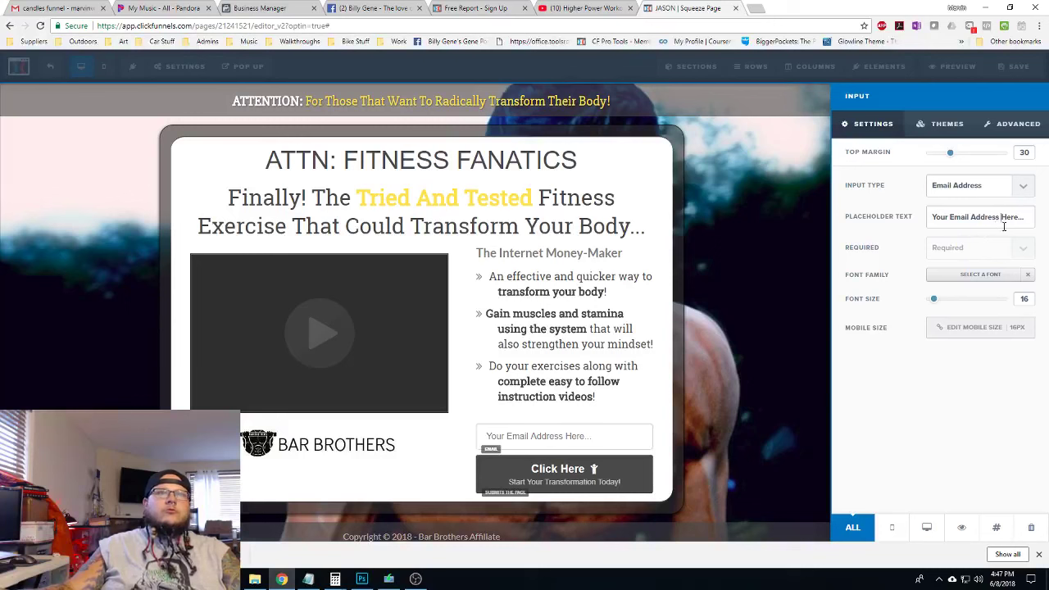
{"action": "triple_click", "coordinate": [1004, 226]}
{"action": "type", "text": "Ent"}
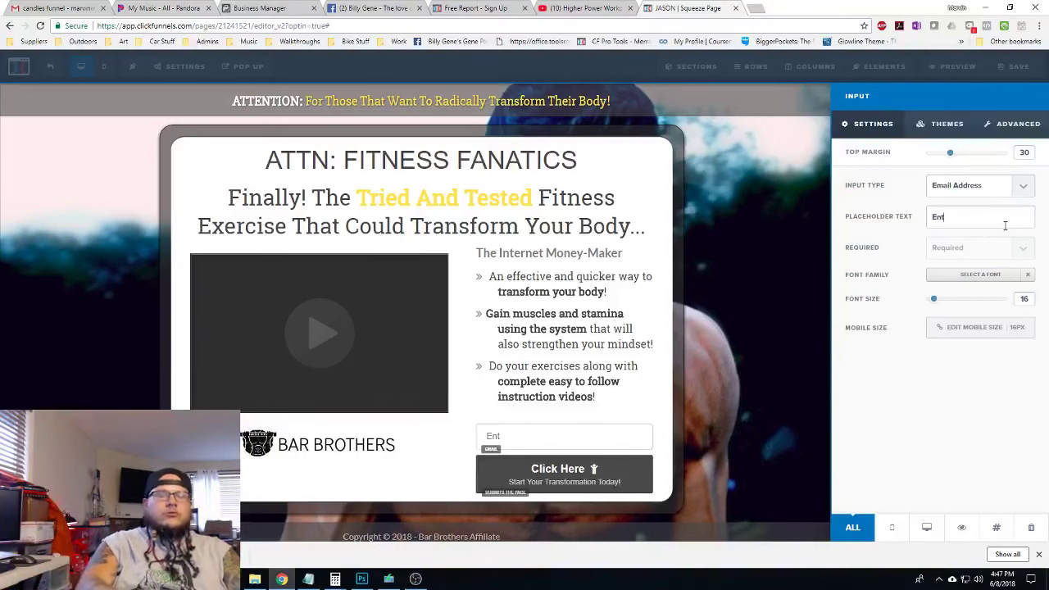
{"action": "type", "text": "er Y"}
{"action": "key", "text": "BackSpace"}
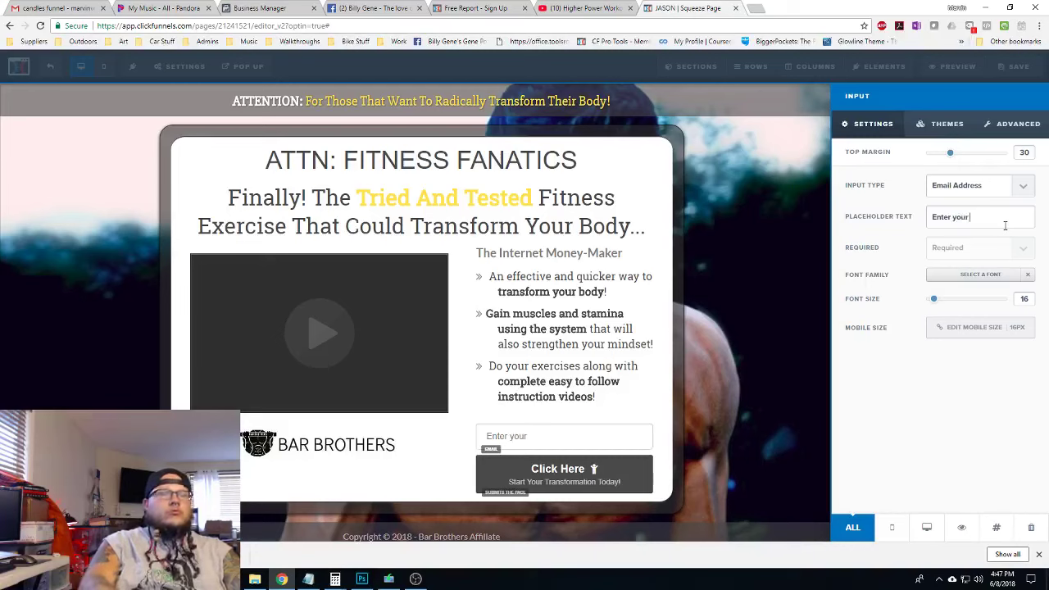
{"action": "type", "text": "your email"}
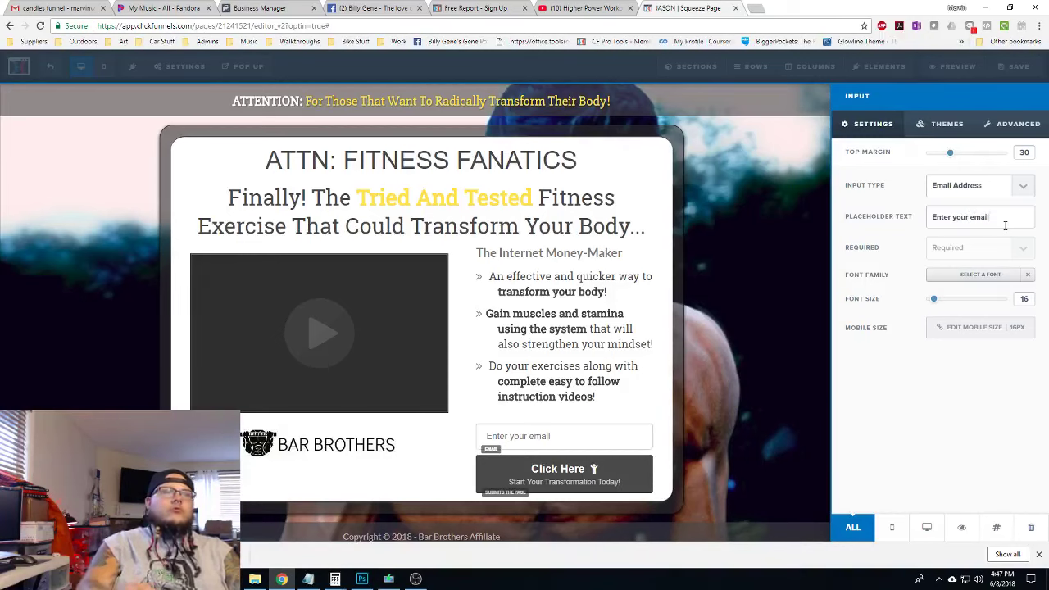
Set the email field's Advanced Icon option to the envelope Email Icon
{"action": "left_click", "coordinate": [1014, 124]}
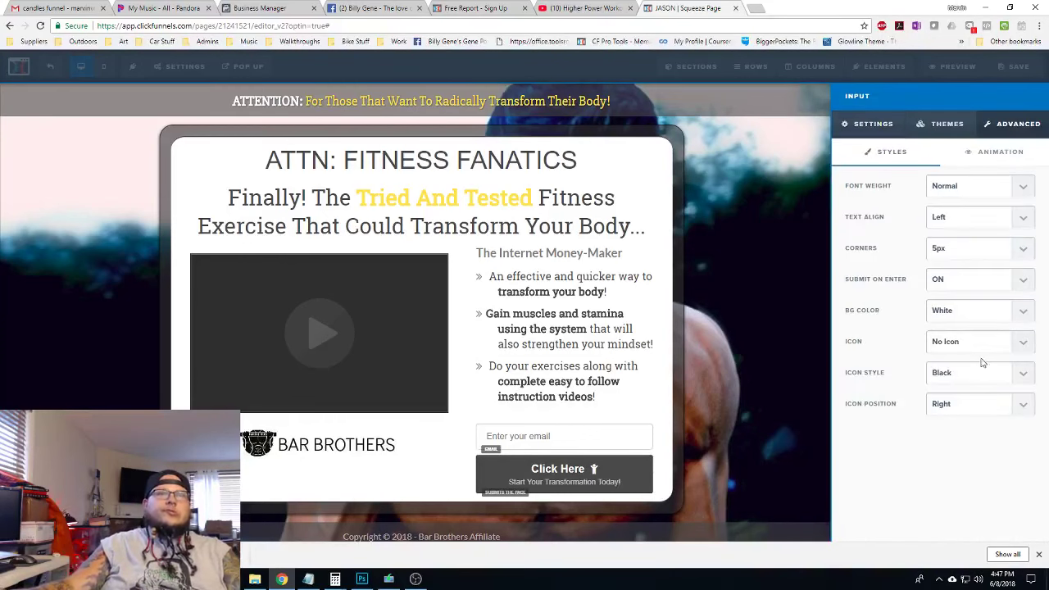
{"action": "left_click", "coordinate": [953, 344]}
{"action": "left_click", "coordinate": [963, 371]}
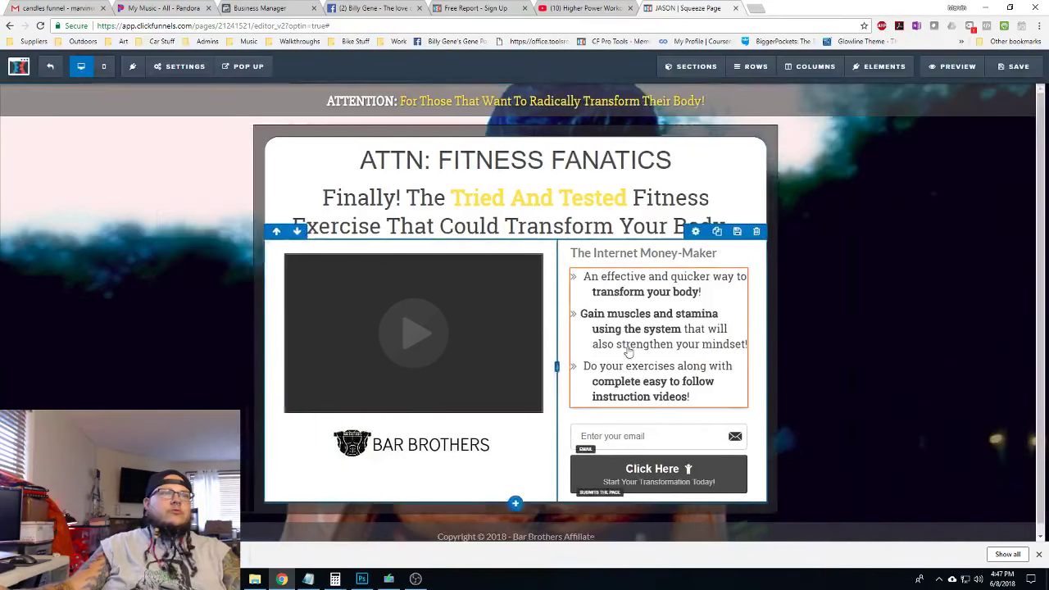
{"action": "left_click", "coordinate": [614, 355]}
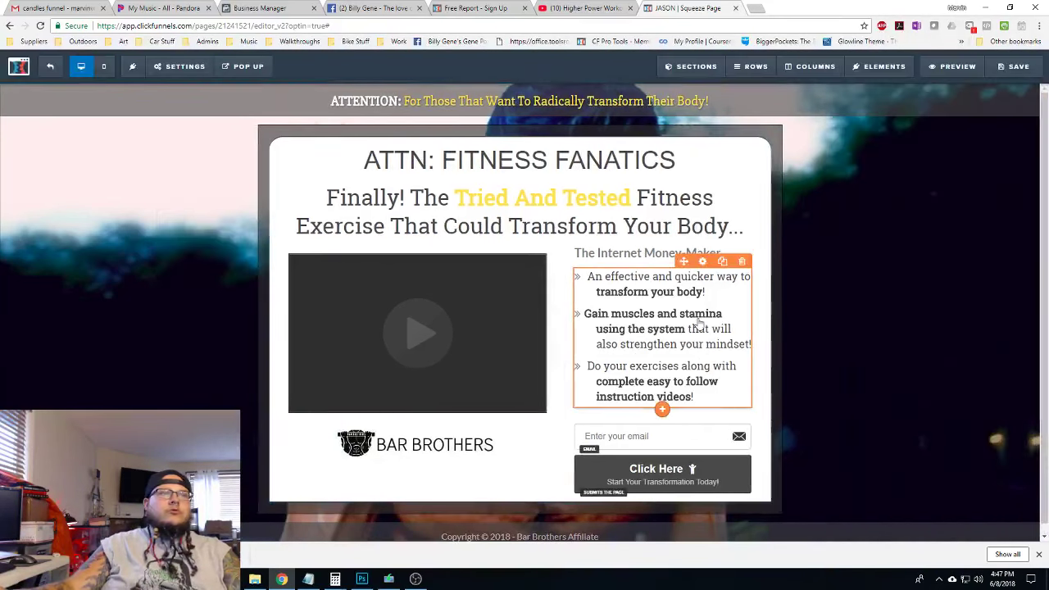
Delete the 'The Internet Money-Maker' subheading above the bullet list
{"action": "left_click", "coordinate": [702, 261]}
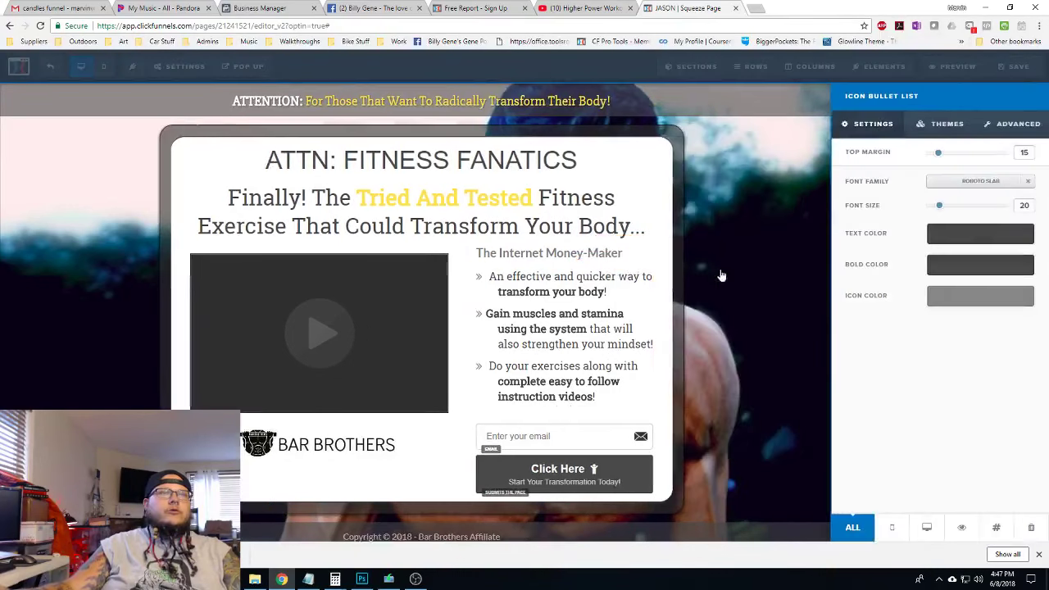
{"action": "left_click", "coordinate": [628, 275]}
{"action": "left_click", "coordinate": [742, 239]}
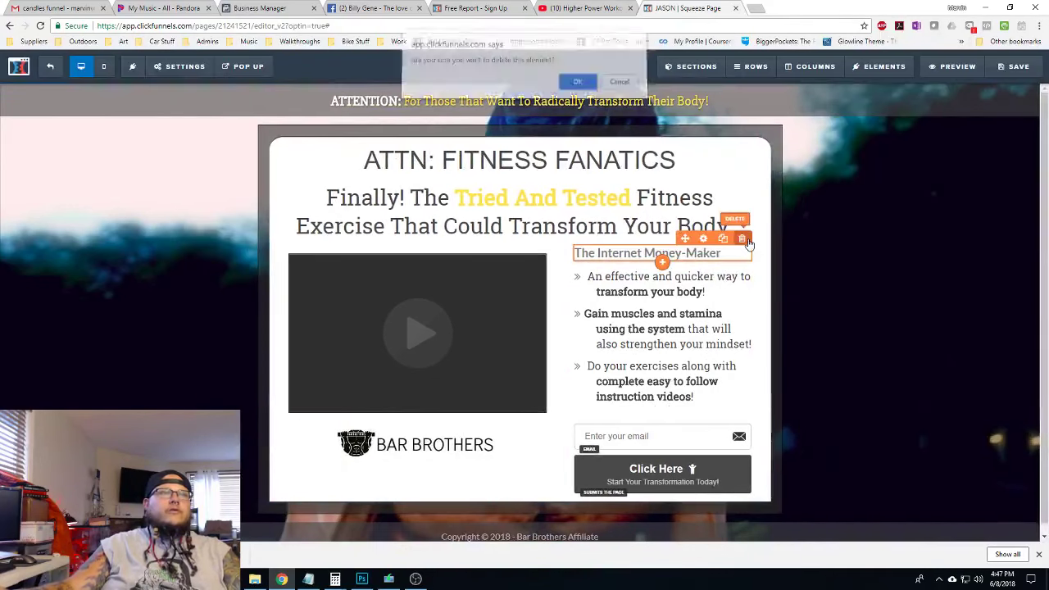
{"action": "key", "text": "Return"}
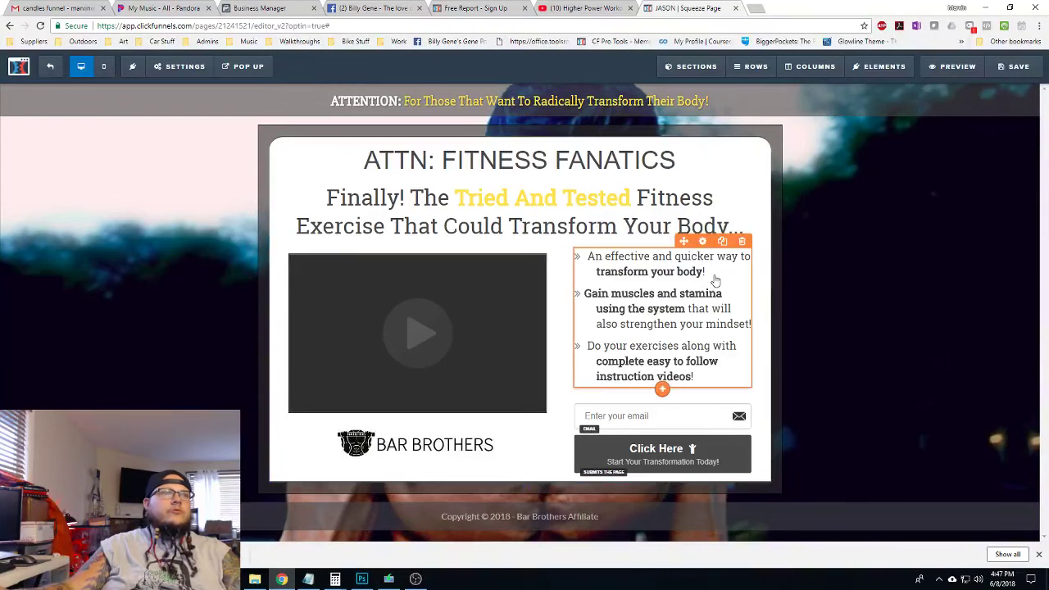
{"action": "left_click", "coordinate": [653, 273]}
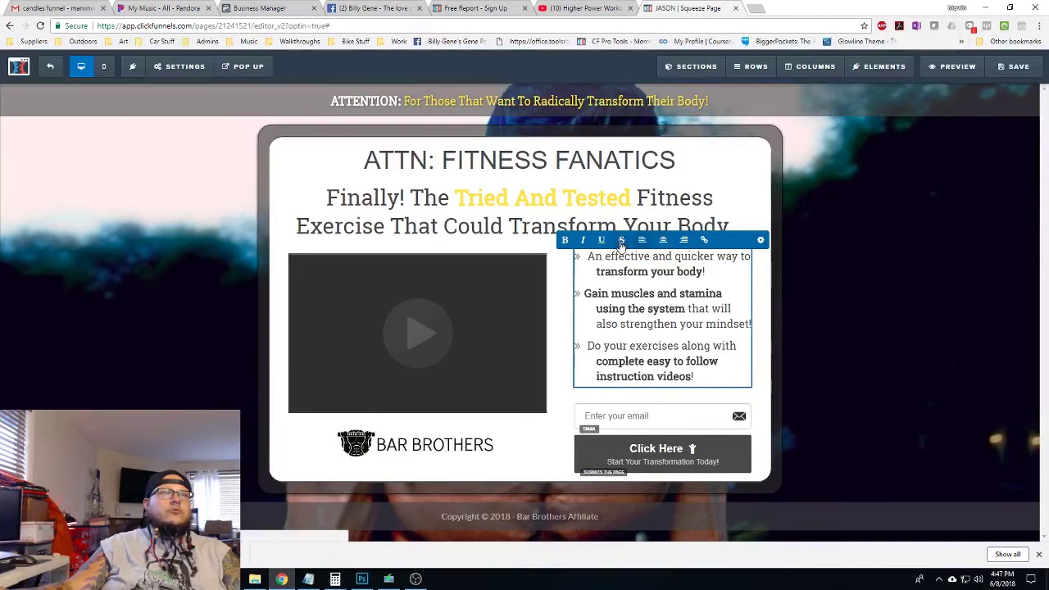
Try yellow, #2d2d2d, #474747 and #888888 as the bullet list's bold colour
{"action": "left_click", "coordinate": [760, 241]}
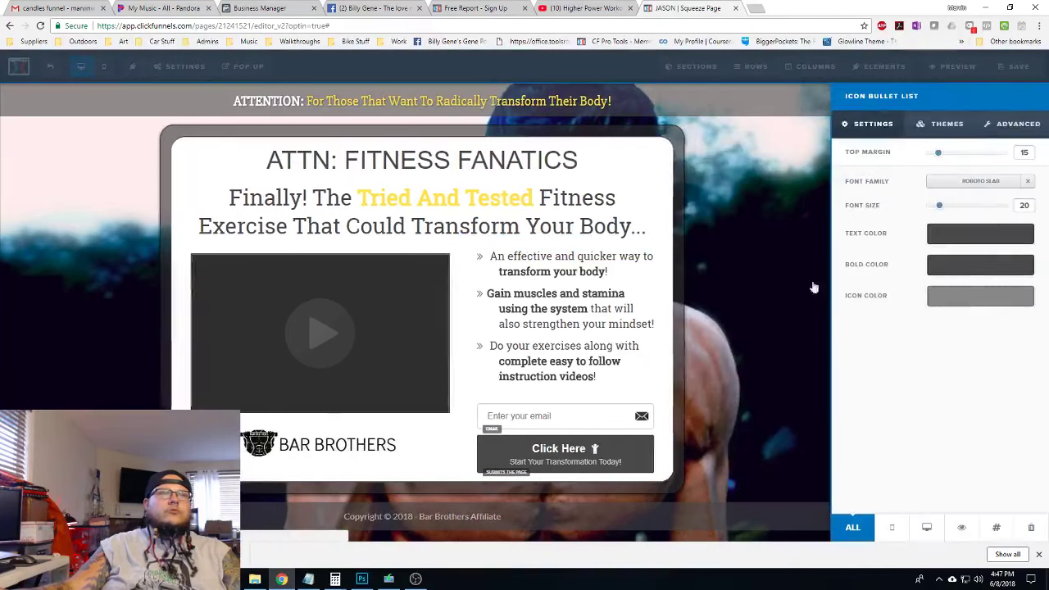
{"action": "left_click", "coordinate": [966, 265]}
{"action": "left_click", "coordinate": [902, 319]}
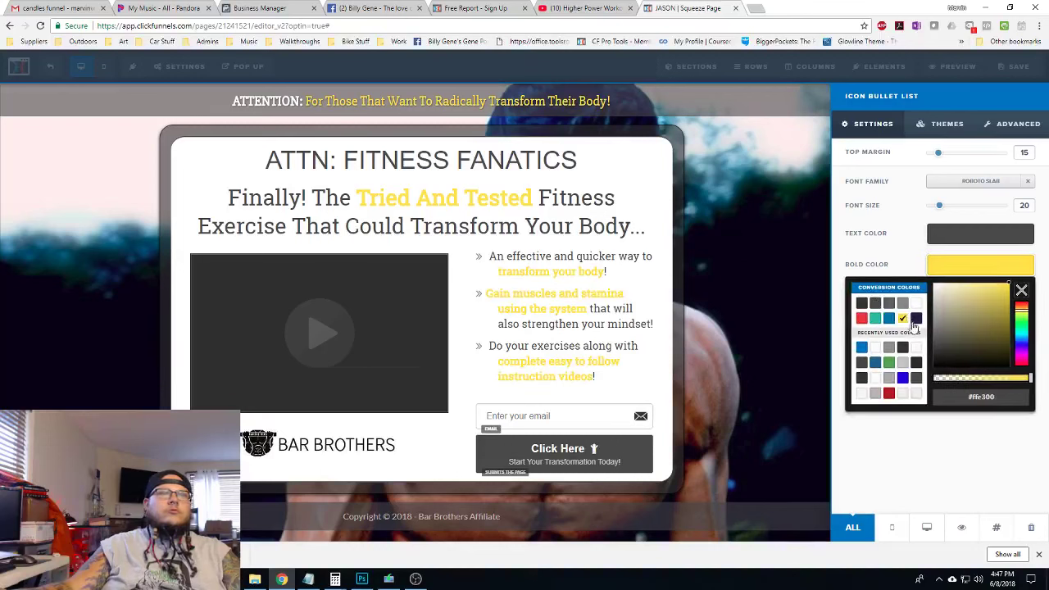
{"action": "left_click", "coordinate": [861, 303]}
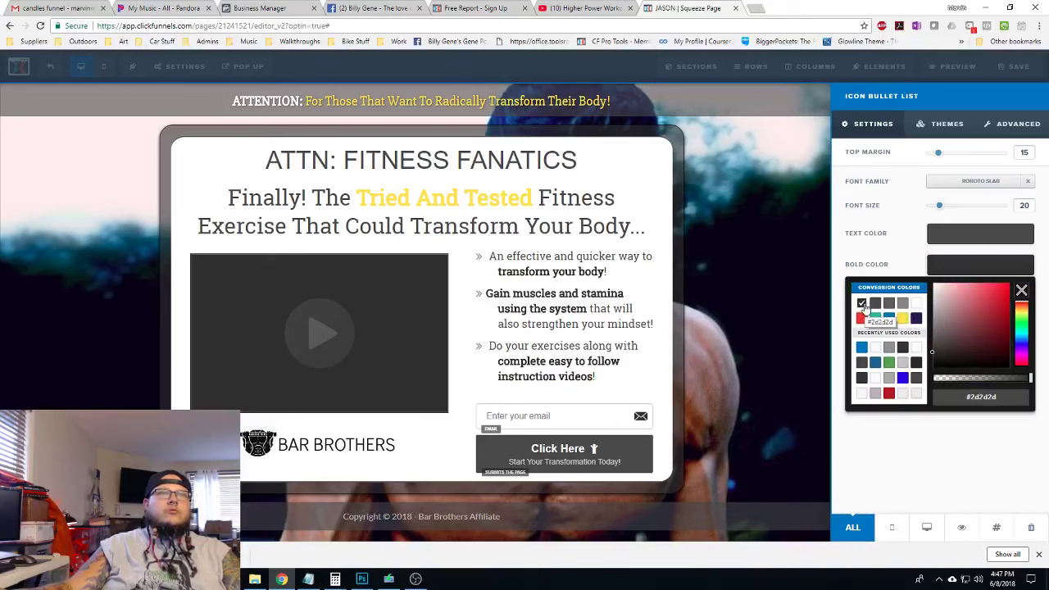
{"action": "left_click", "coordinate": [875, 305]}
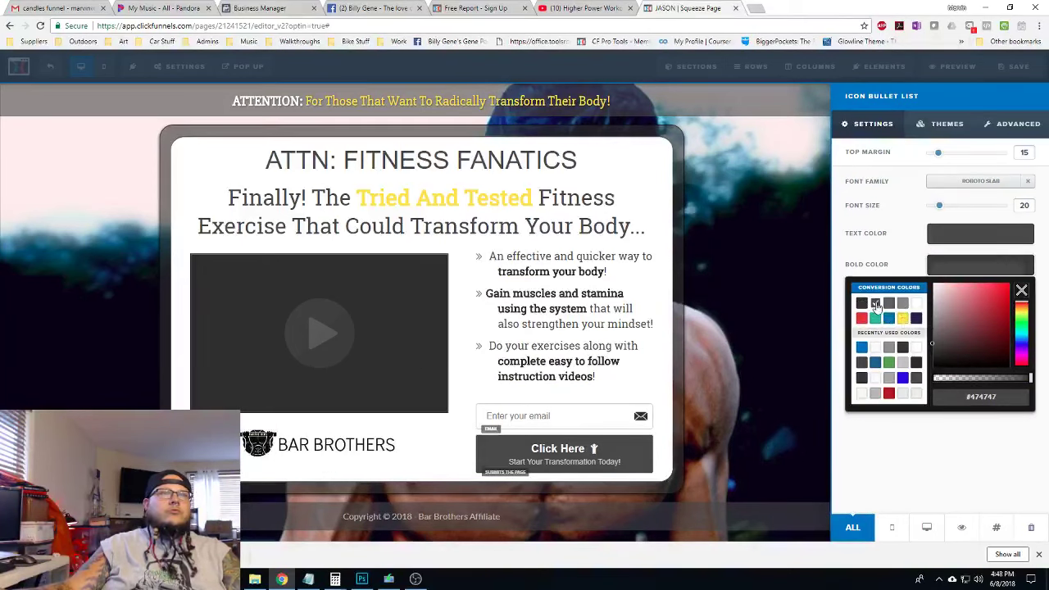
{"action": "left_click", "coordinate": [902, 304]}
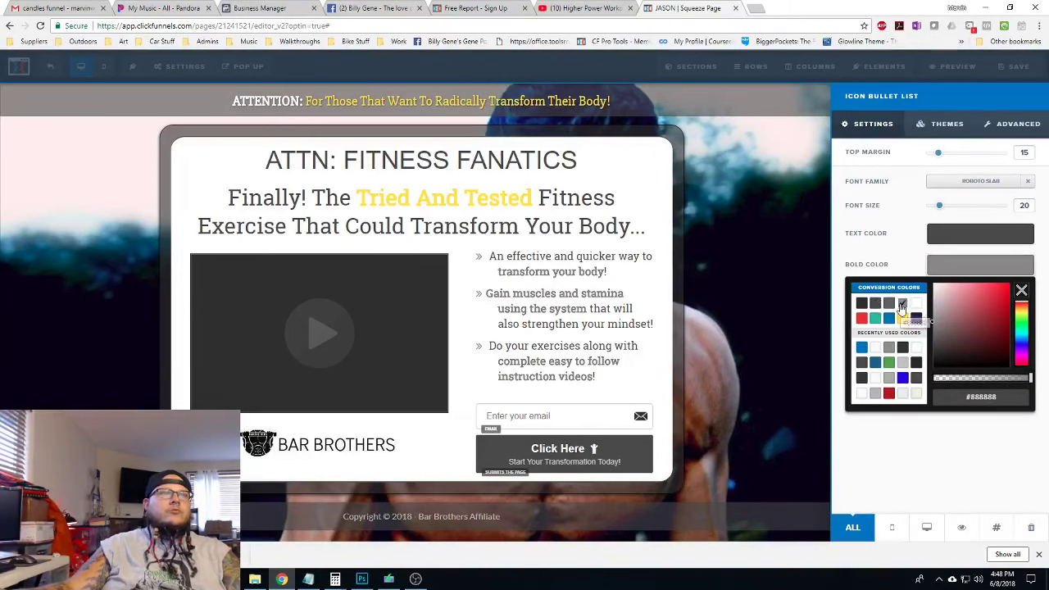
Set the bullet list's regular text colour to yellow #ffe300 after trying greys and green
{"action": "left_click", "coordinate": [969, 237]}
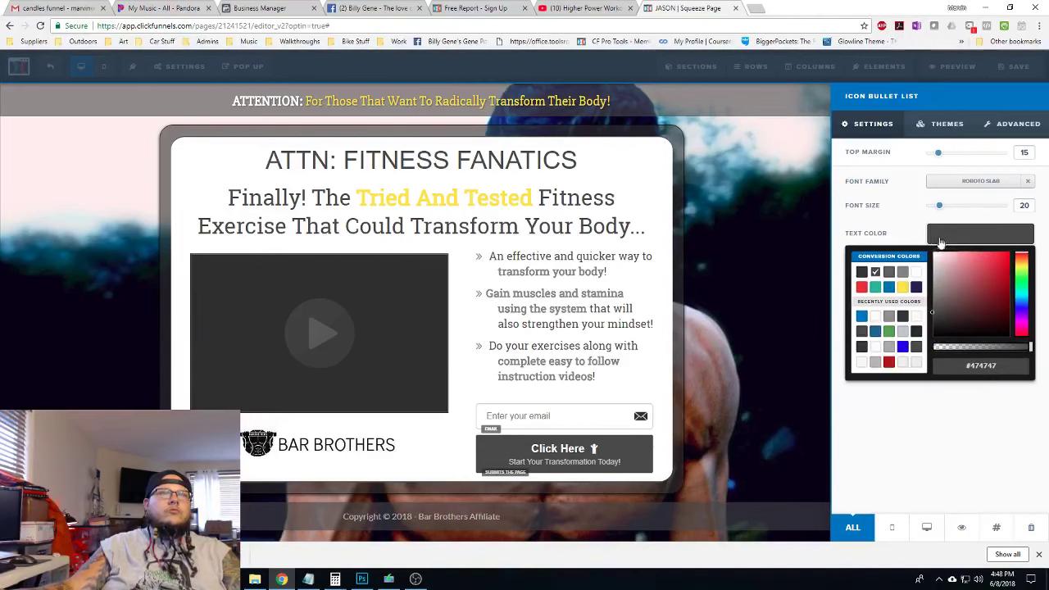
{"action": "left_click", "coordinate": [890, 275]}
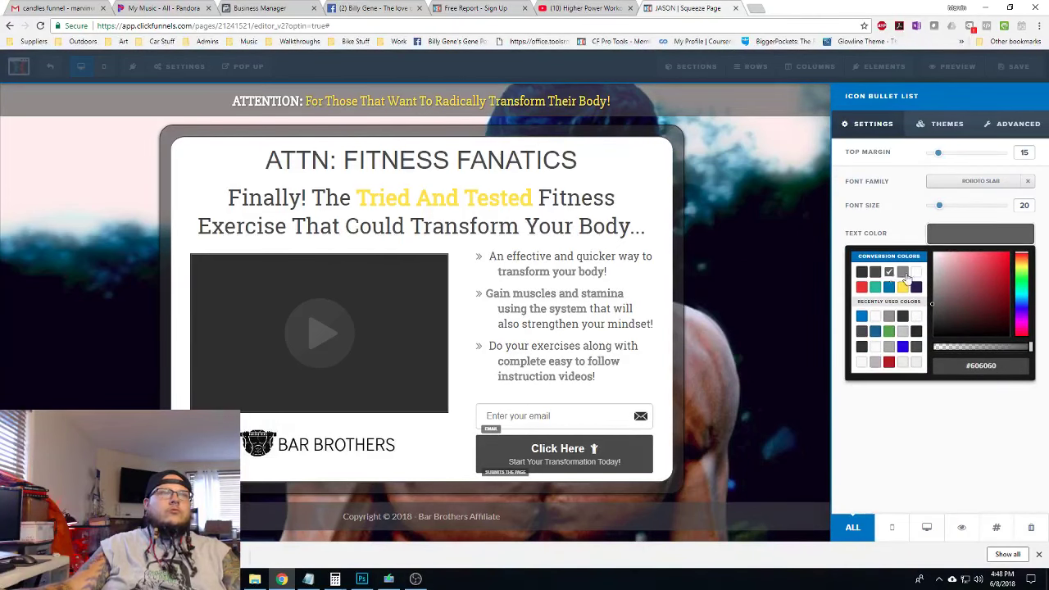
{"action": "left_click", "coordinate": [903, 272]}
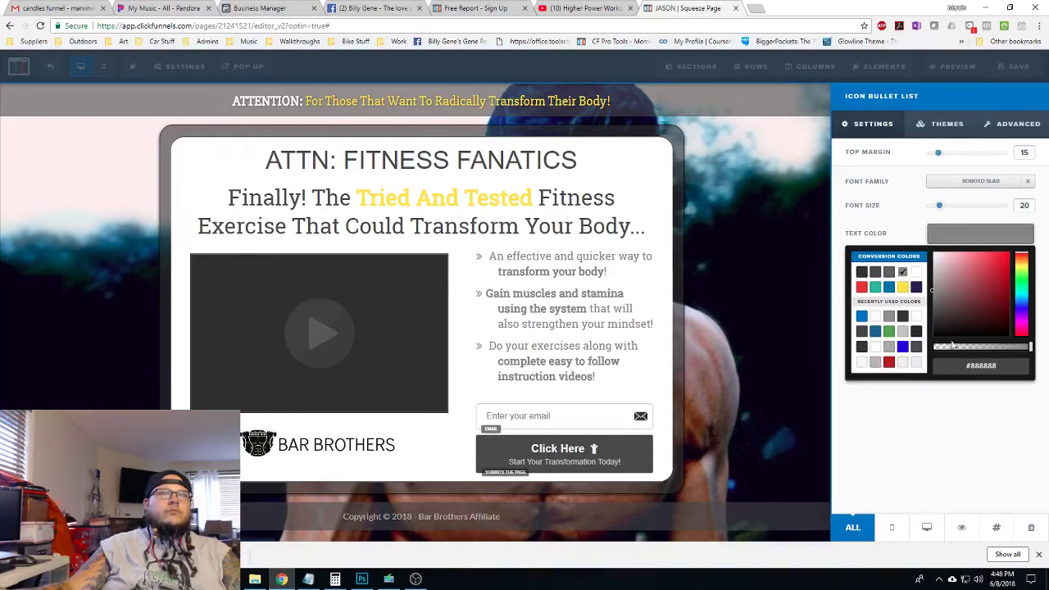
{"action": "left_click", "coordinate": [889, 333]}
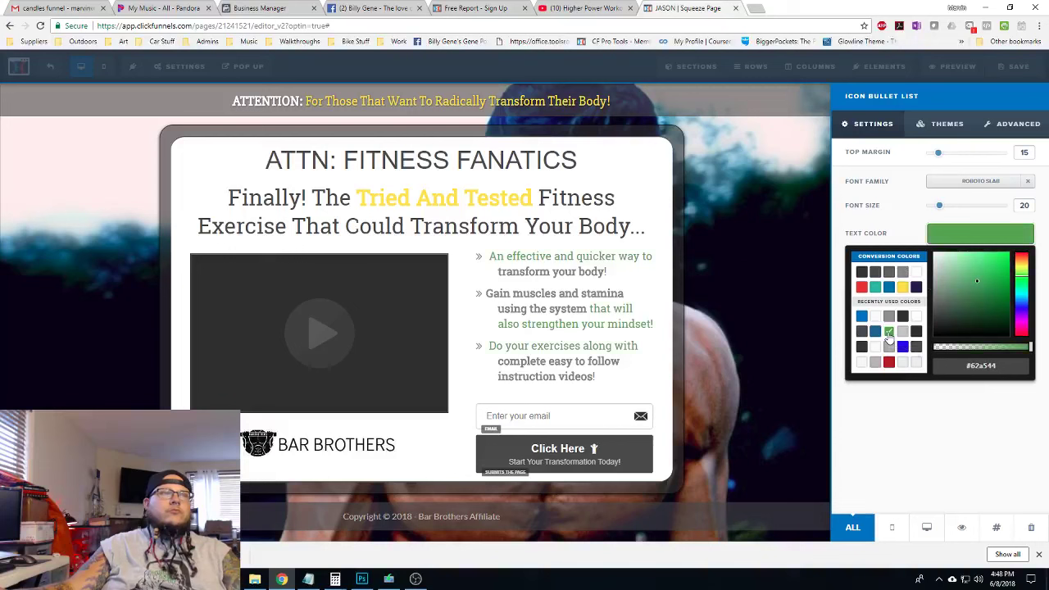
{"action": "left_click", "coordinate": [903, 287]}
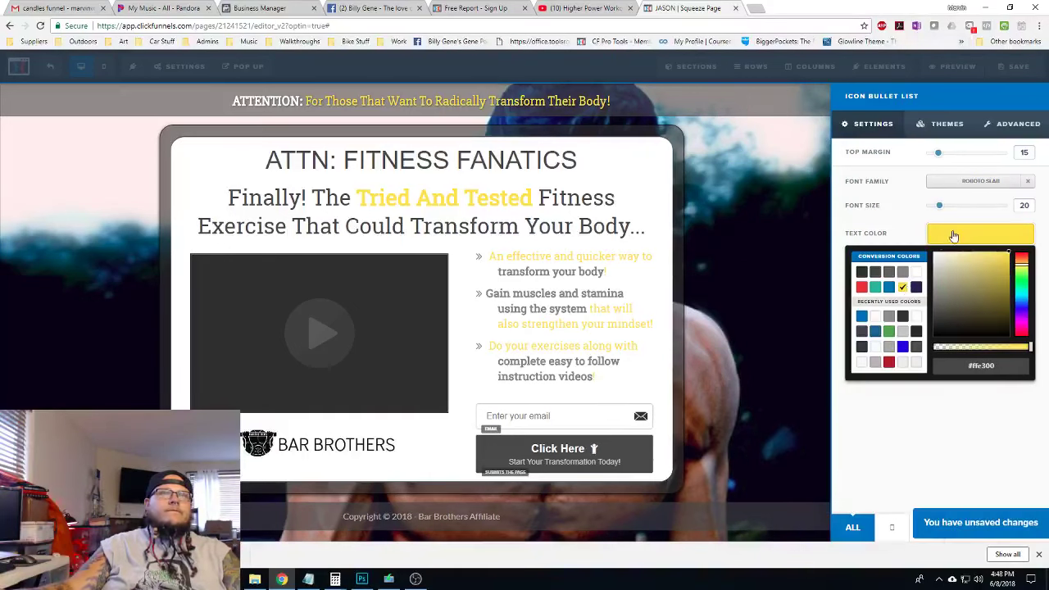
Set the bullet list's bold colour to dark #2d2d2d
{"action": "left_click", "coordinate": [972, 271]}
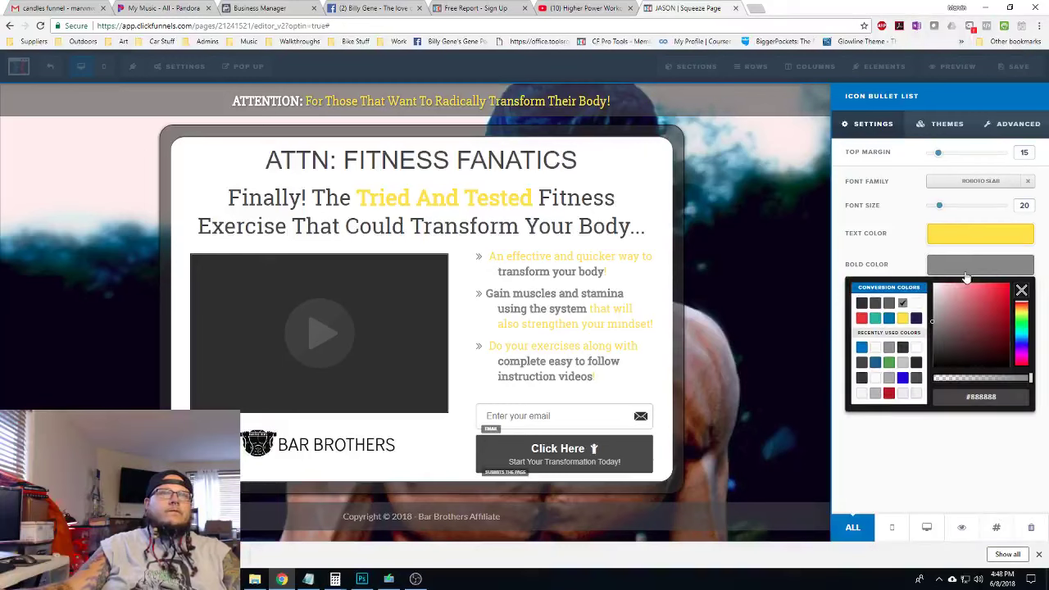
{"action": "left_click", "coordinate": [862, 303]}
{"action": "left_click", "coordinate": [950, 272]}
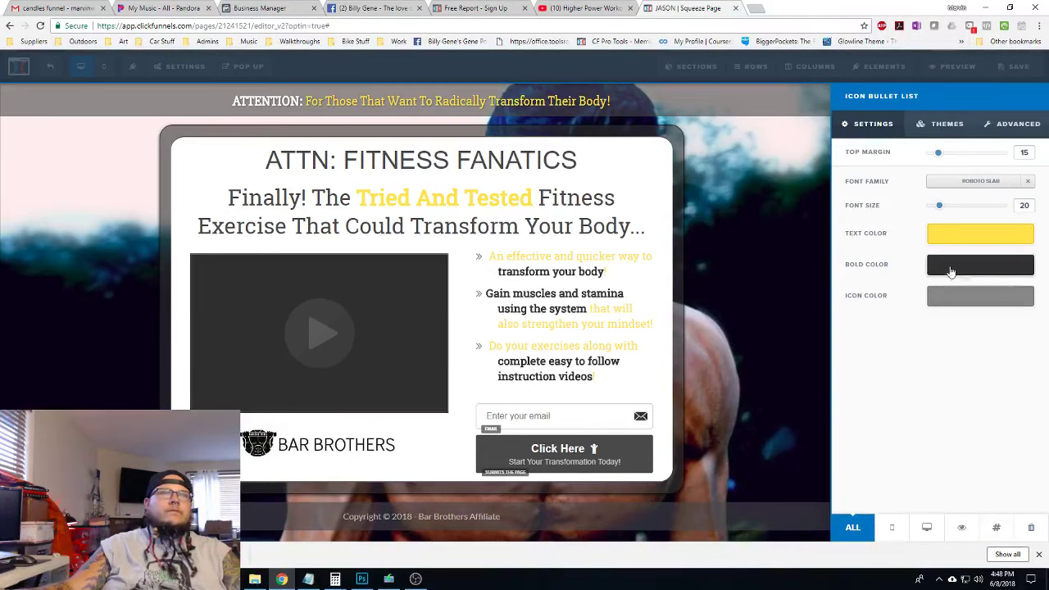
{"action": "left_click", "coordinate": [999, 127]}
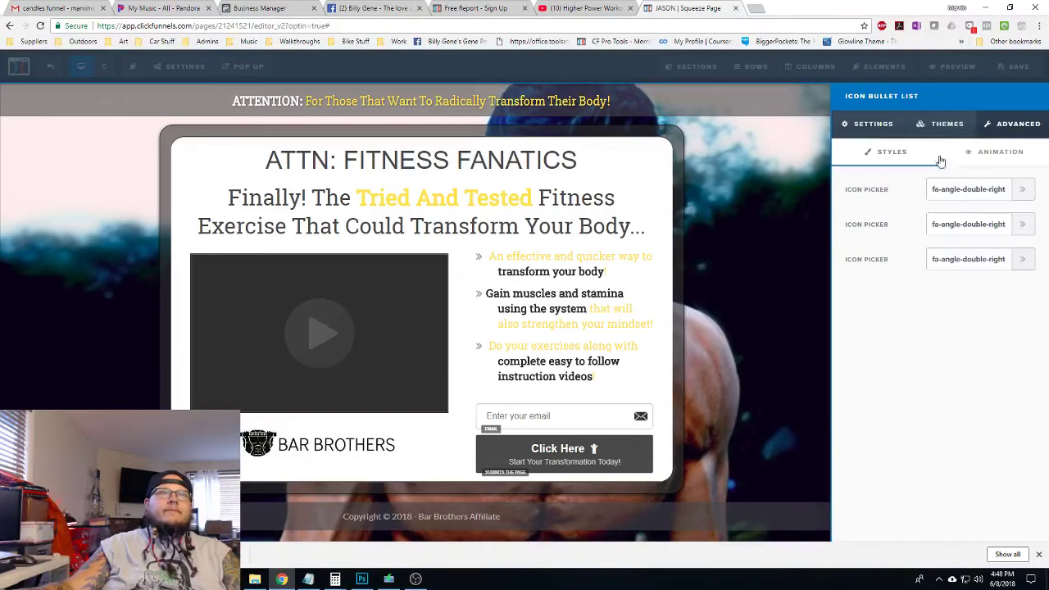
{"action": "left_click", "coordinate": [889, 130]}
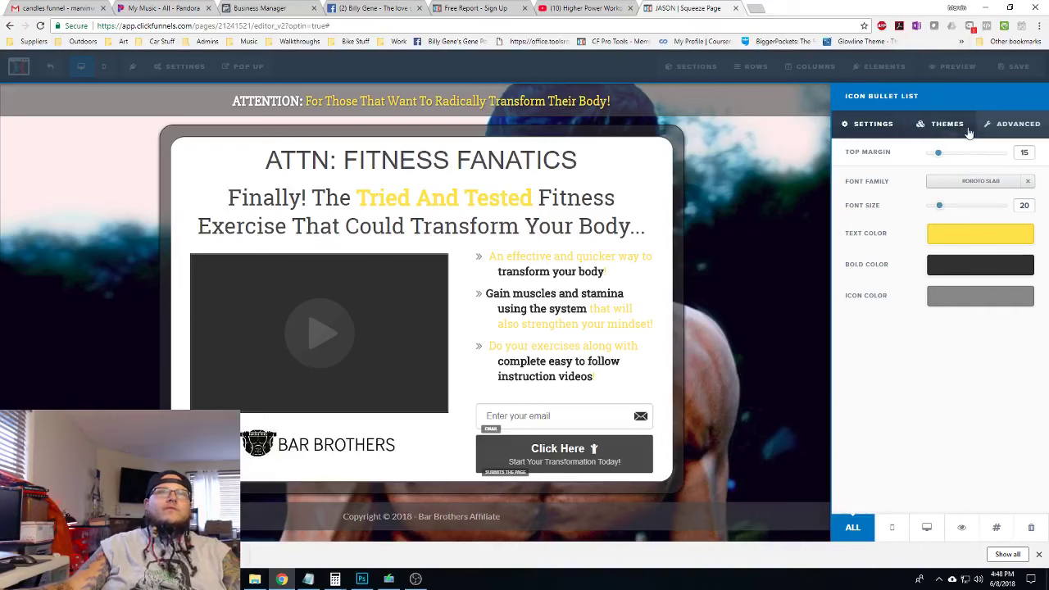
Set the bullet list's regular text colour back to grey #606060
{"action": "left_click", "coordinate": [949, 121]}
{"action": "left_click", "coordinate": [889, 127]}
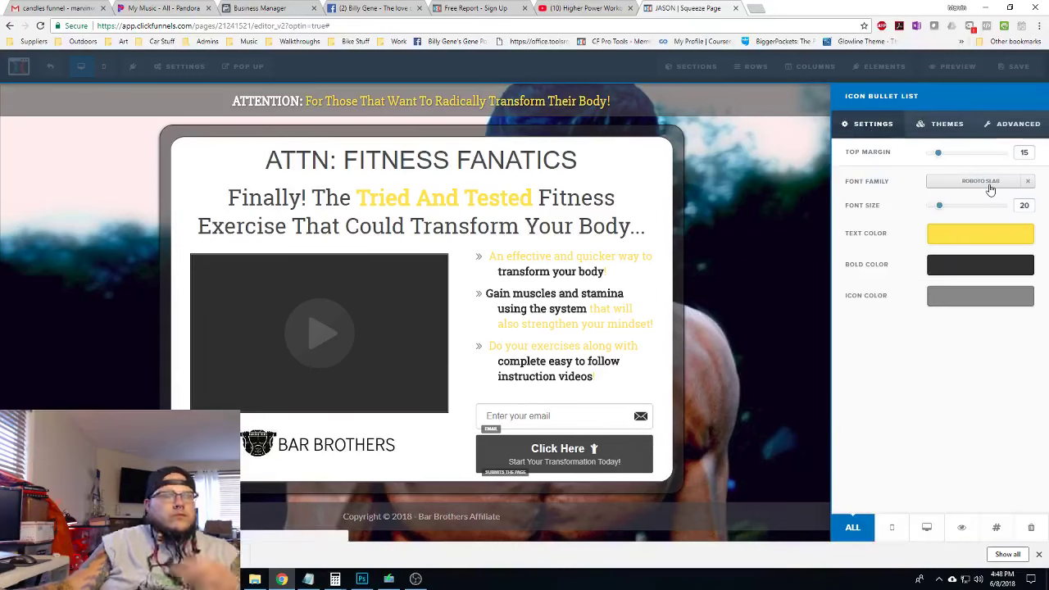
{"action": "left_click", "coordinate": [974, 239]}
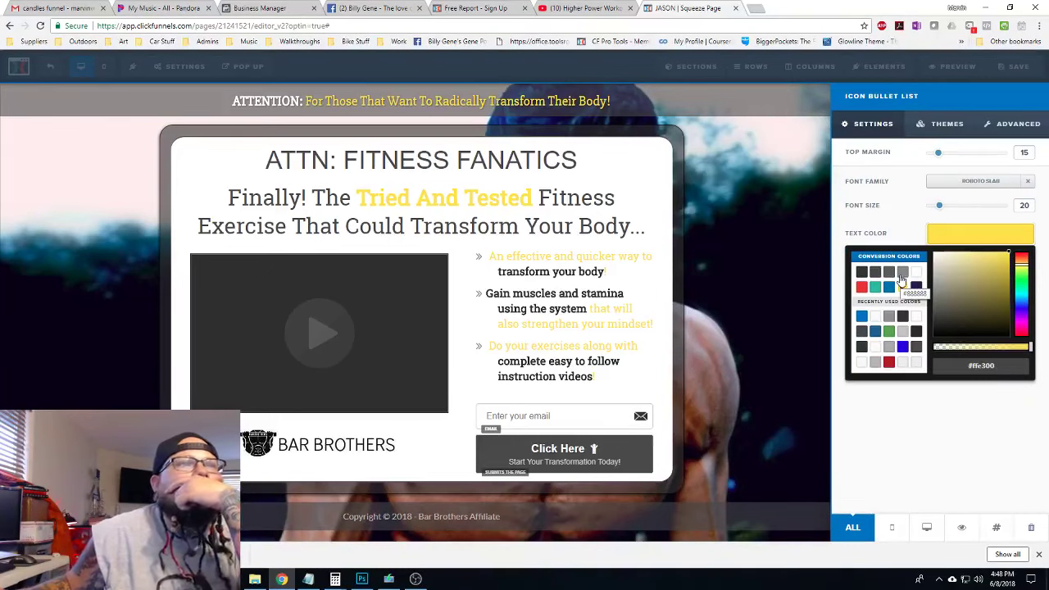
{"action": "left_click", "coordinate": [889, 273]}
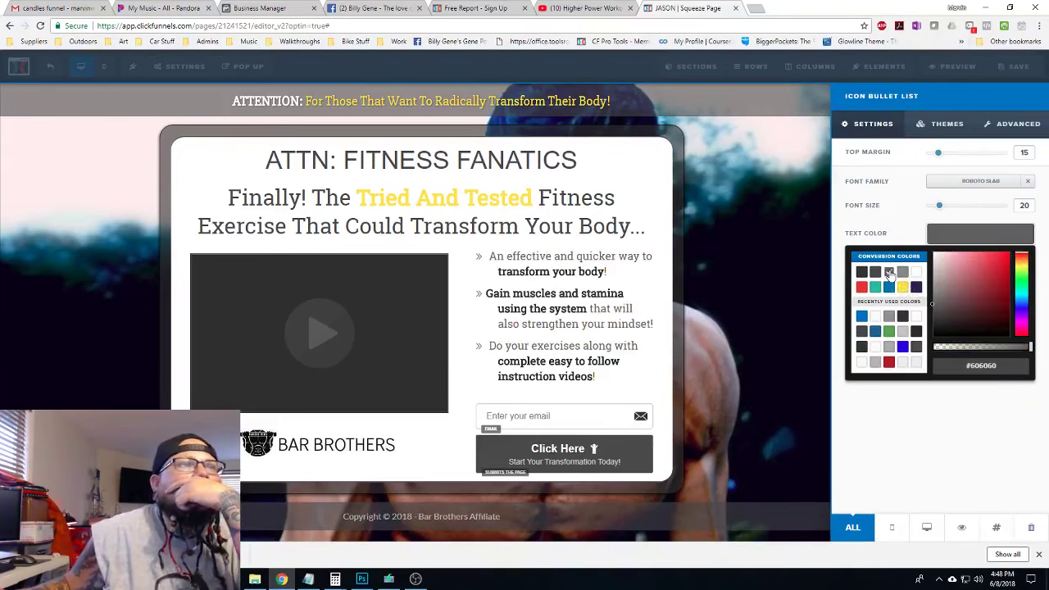
Make the bold bullet text red, then brighten it to #f32715
{"action": "left_click", "coordinate": [951, 265]}
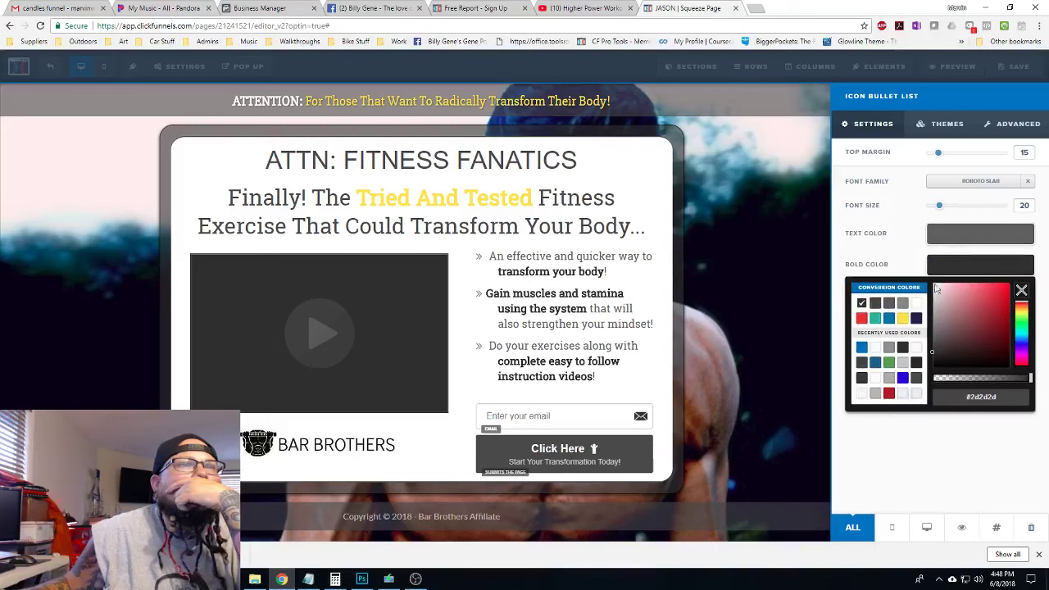
{"action": "left_click", "coordinate": [902, 319]}
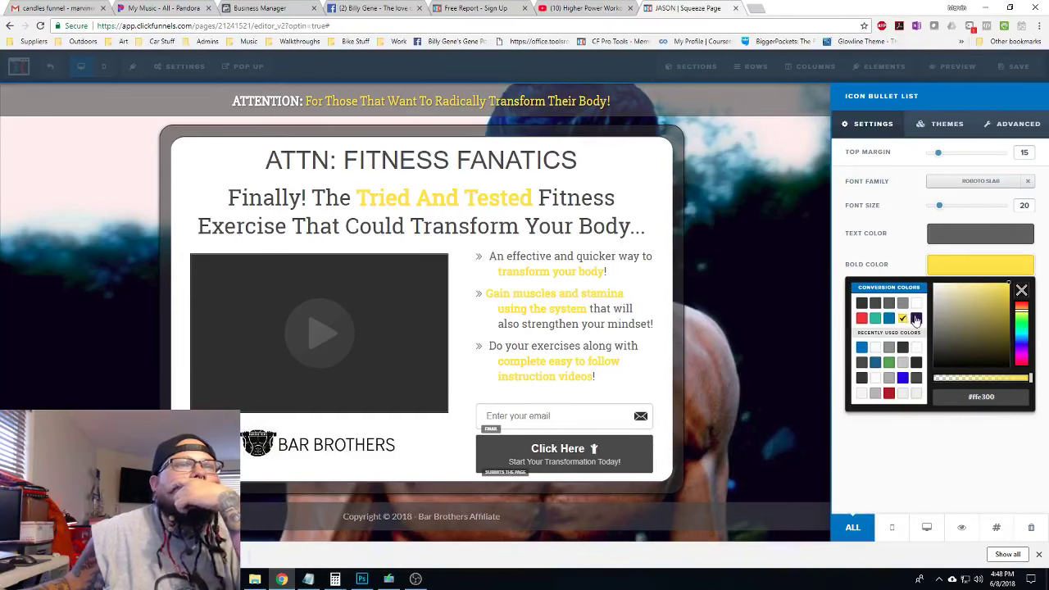
{"action": "left_click", "coordinate": [916, 319]}
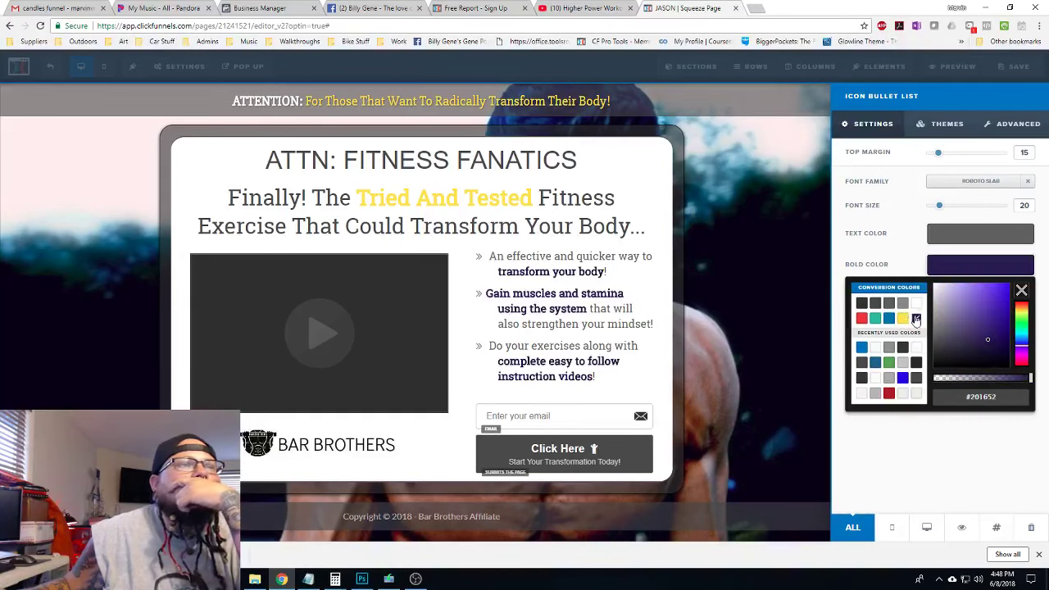
{"action": "left_click", "coordinate": [862, 348]}
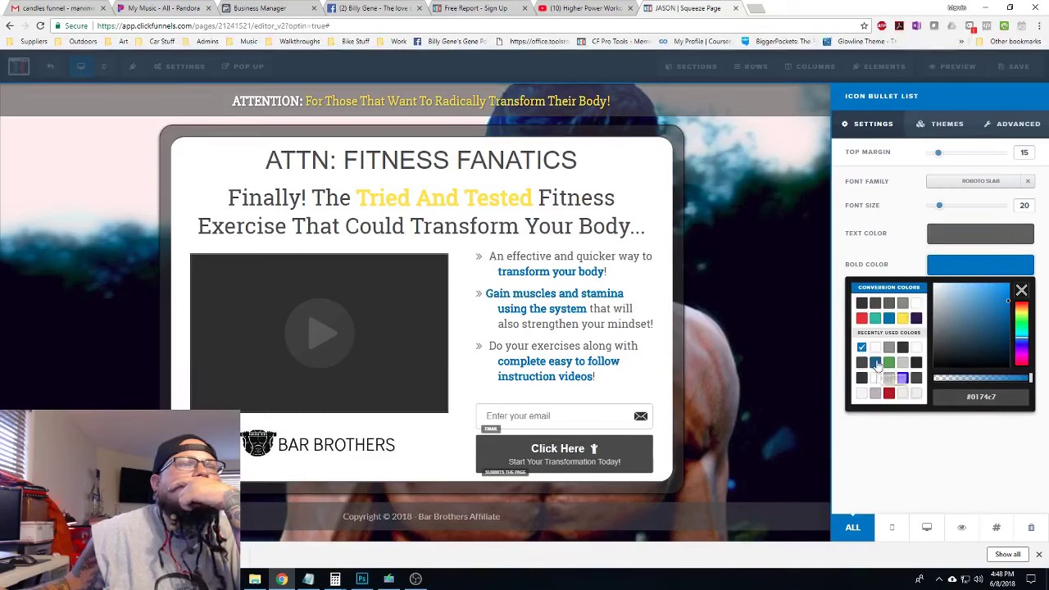
{"action": "left_click", "coordinate": [889, 393]}
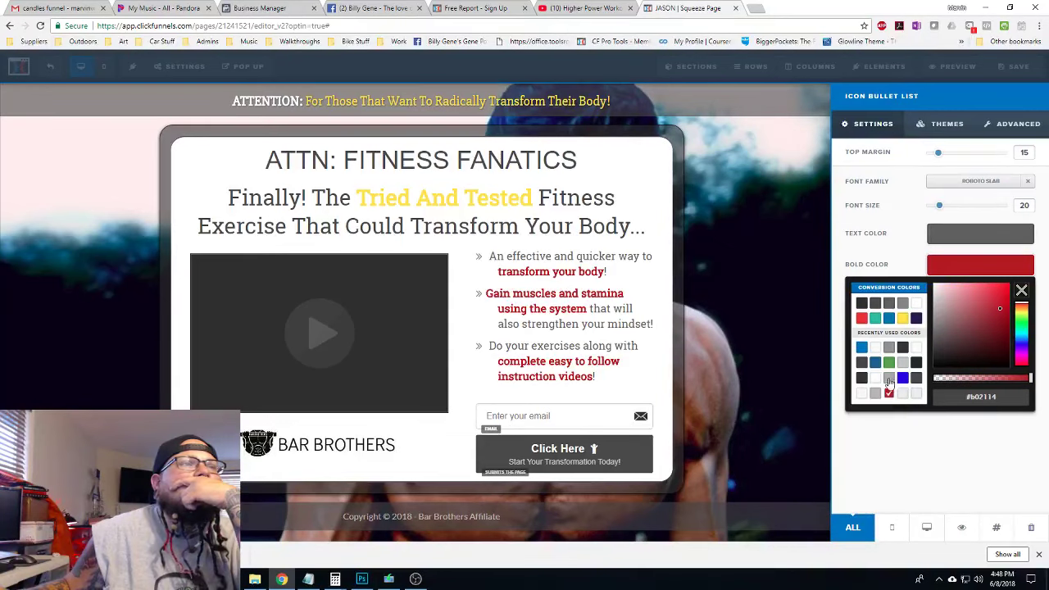
{"action": "left_click_drag", "start_coordinate": [1004, 309], "coordinate": [1004, 292]}
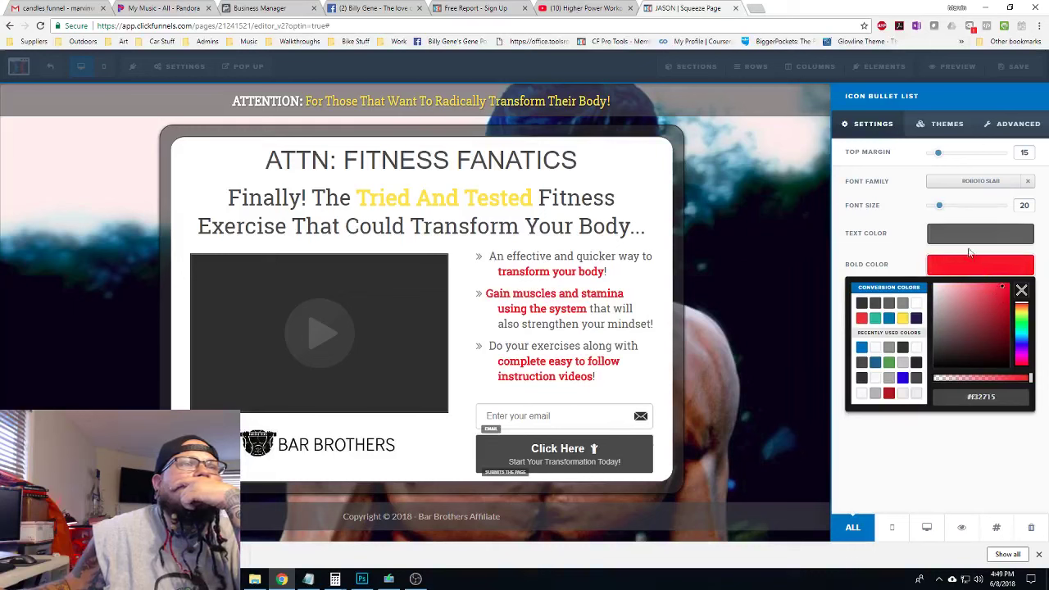
{"action": "left_click", "coordinate": [978, 272]}
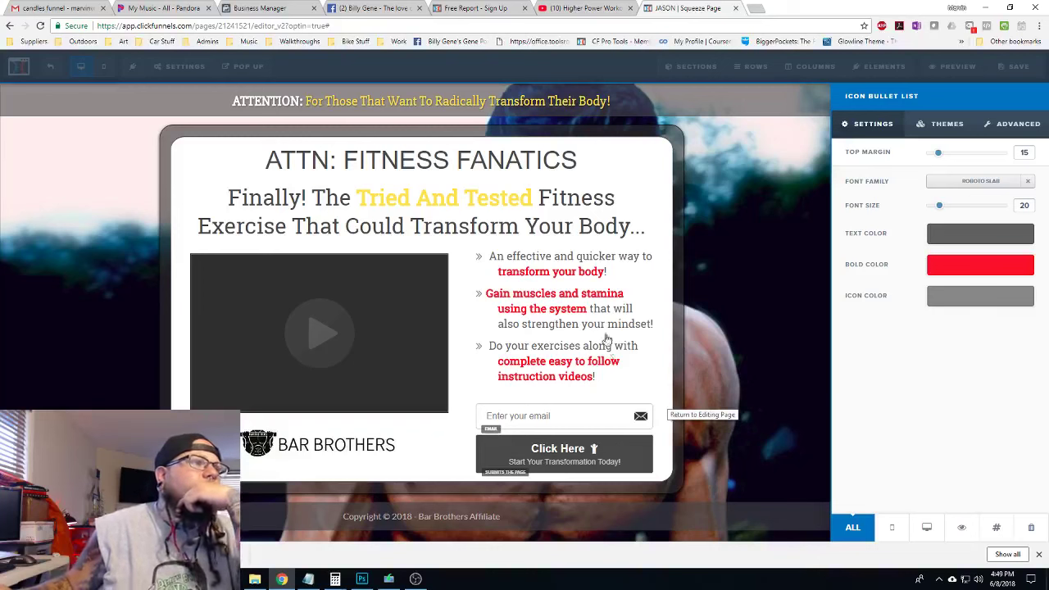
Set the page's SEO title to 'Transform Your Body'
{"action": "left_click", "coordinate": [772, 336]}
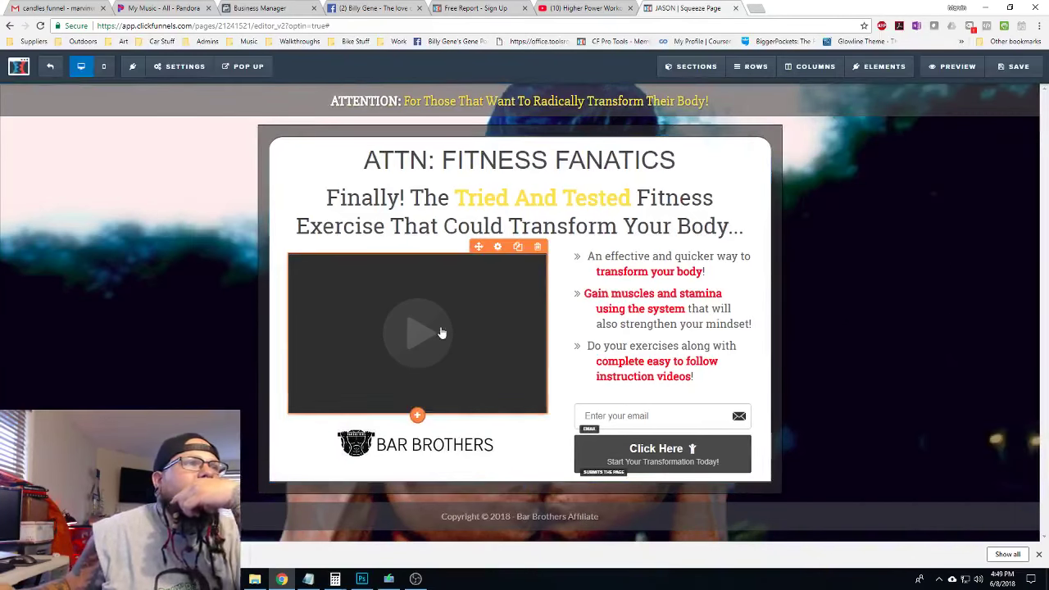
{"action": "mouse_move", "coordinate": [185, 68]}
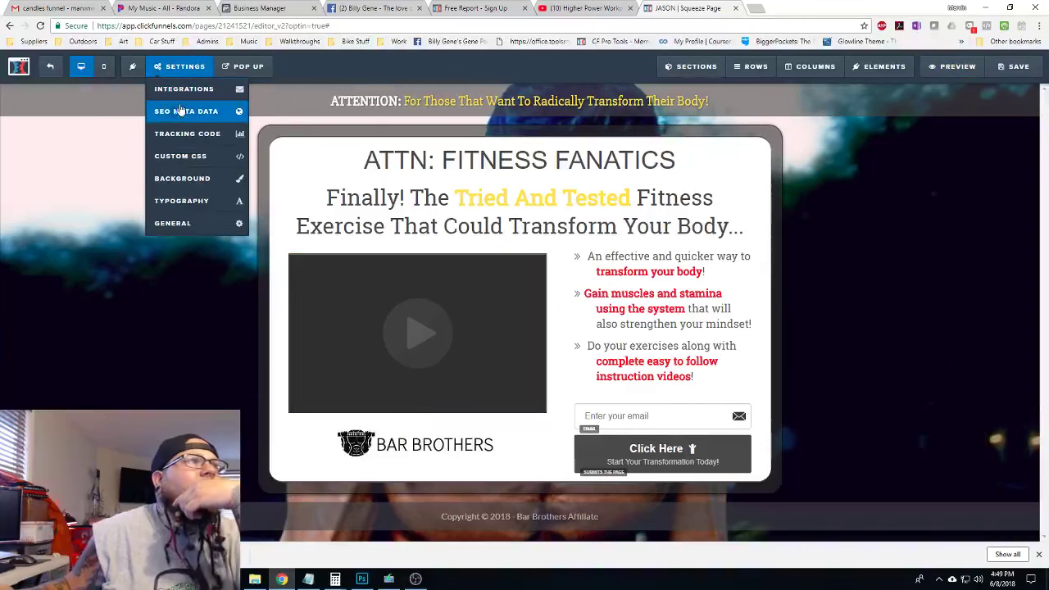
{"action": "left_click", "coordinate": [180, 110]}
{"action": "left_click_drag", "start_coordinate": [972, 145], "coordinate": [799, 154]}
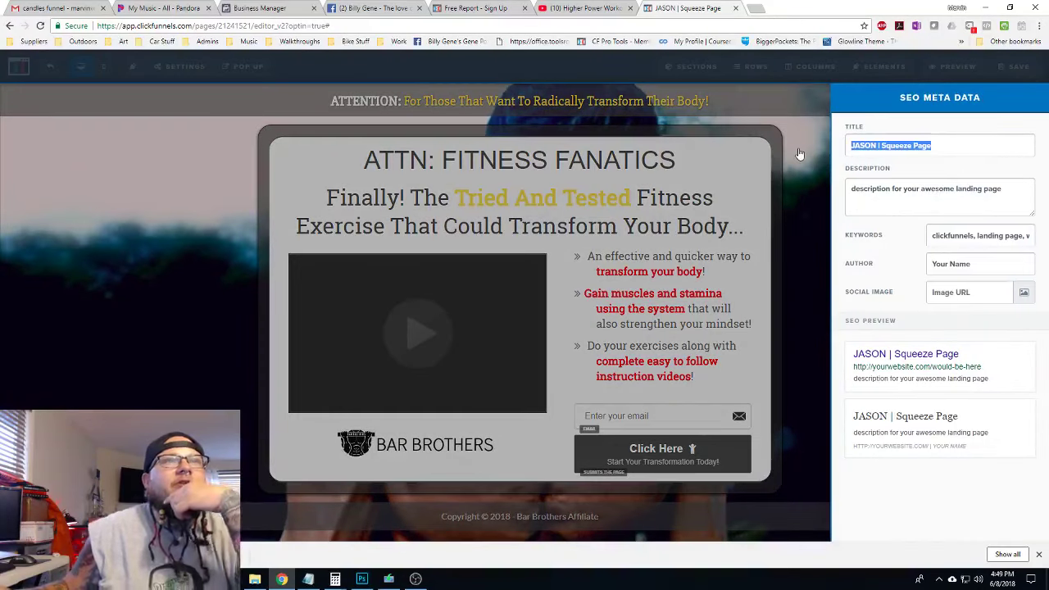
{"action": "type", "text": "Bar"}
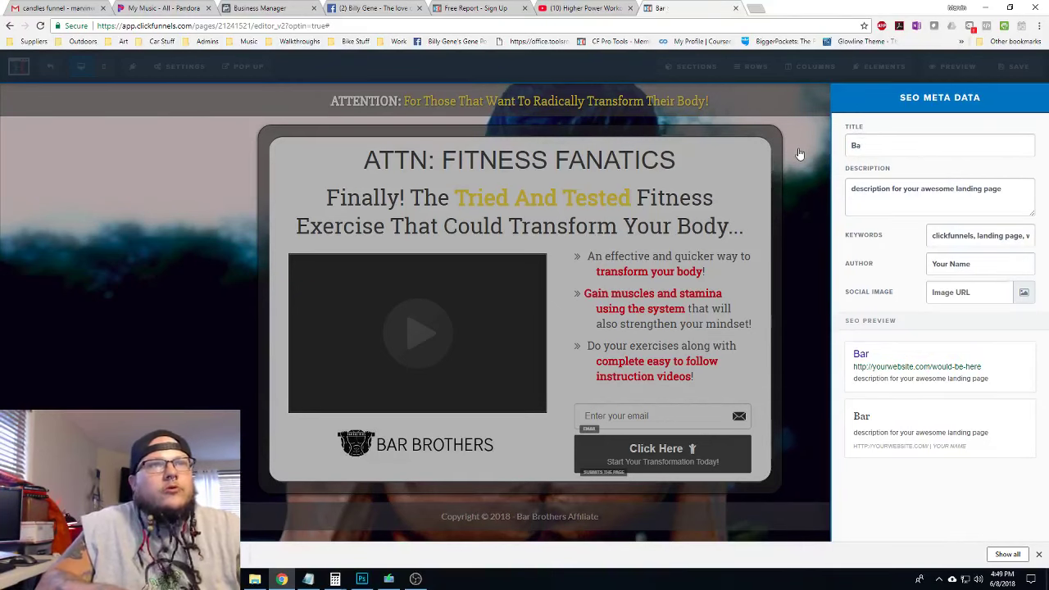
{"action": "key", "text": "BackSpace"}
{"action": "key", "text": "BackSpace"}
{"action": "type", "text": "Transfo"}
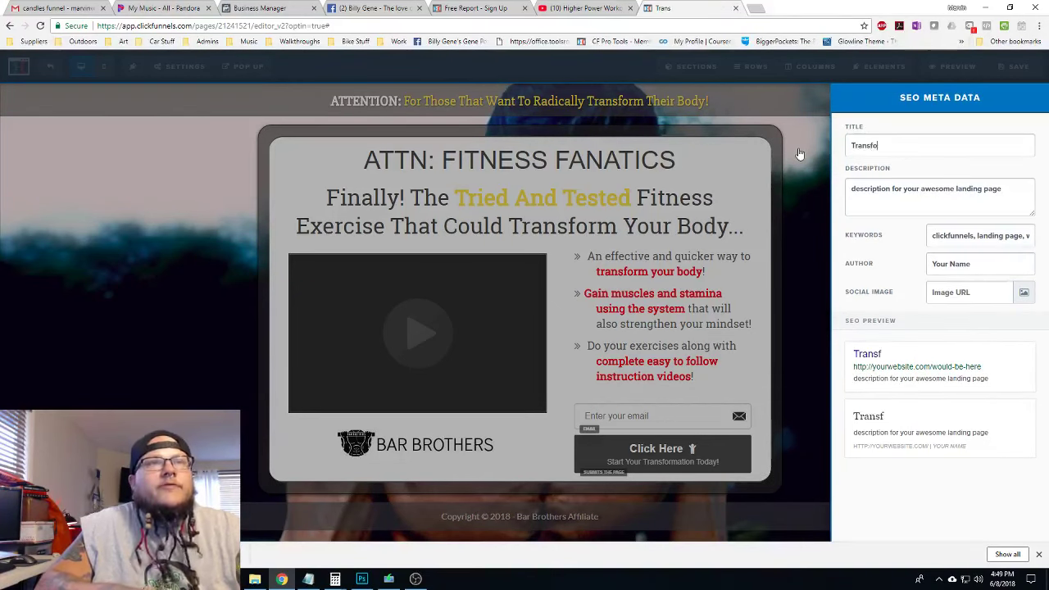
{"action": "type", "text": "rm Your Body!"}
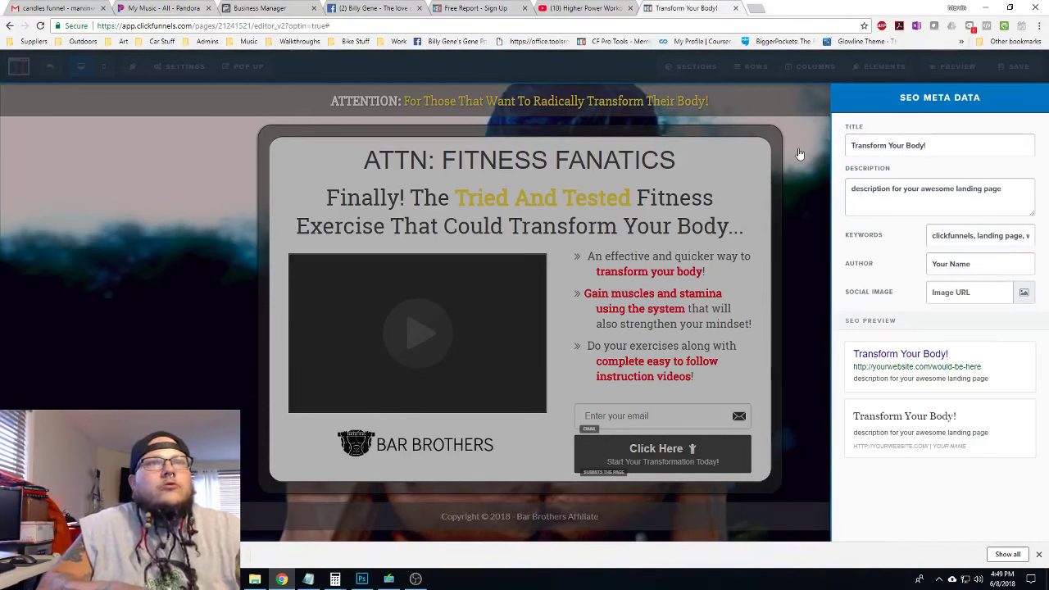
Write an SEO description about transforming your body today with Bar Brothers
{"action": "left_click_drag", "start_coordinate": [1001, 188], "coordinate": [852, 187]}
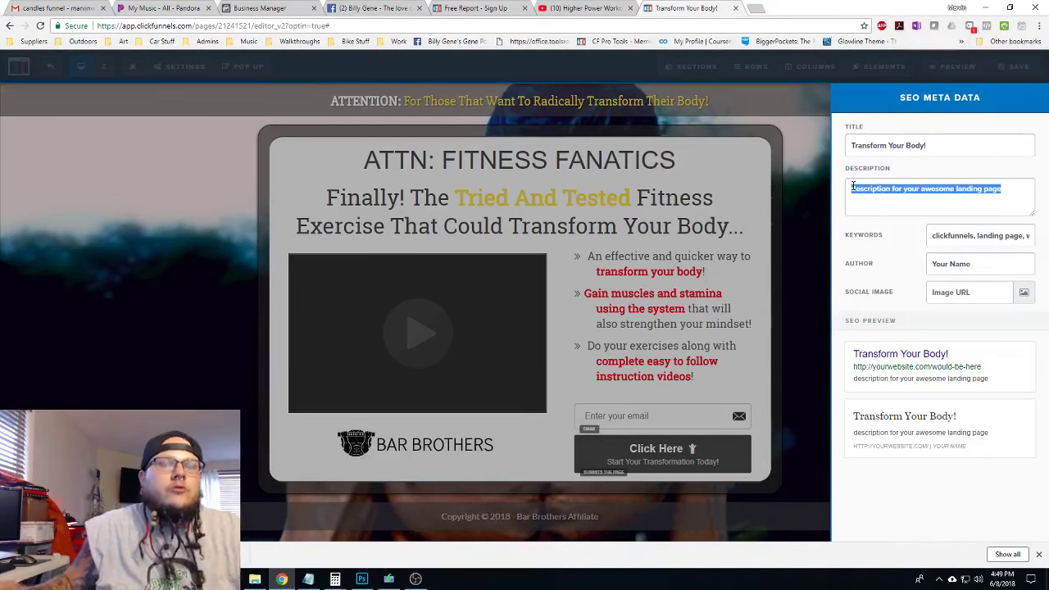
{"action": "type", "text": "Get"}
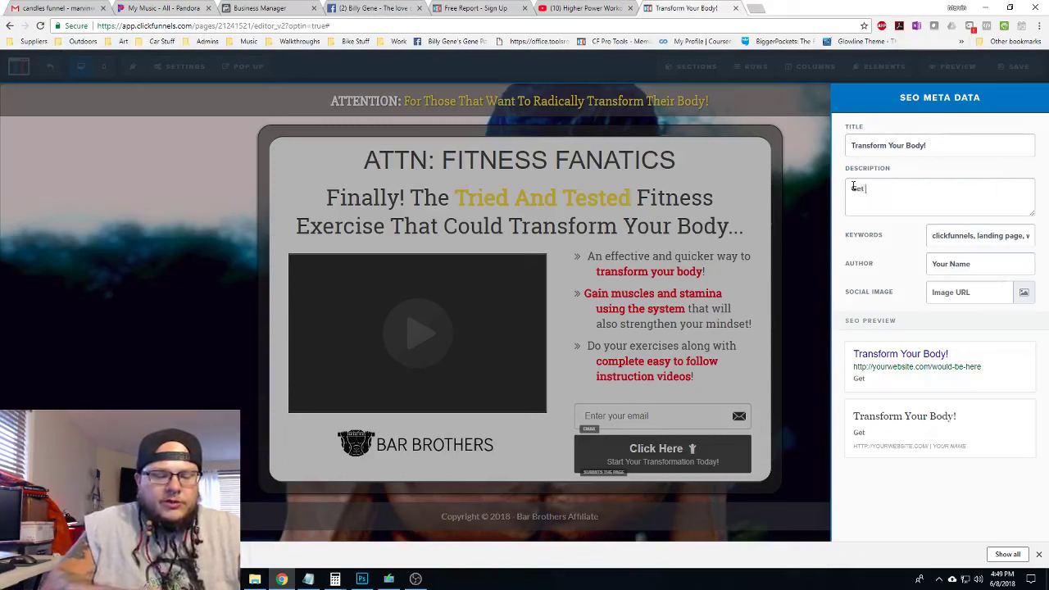
{"action": "type", "text": " started transf"}
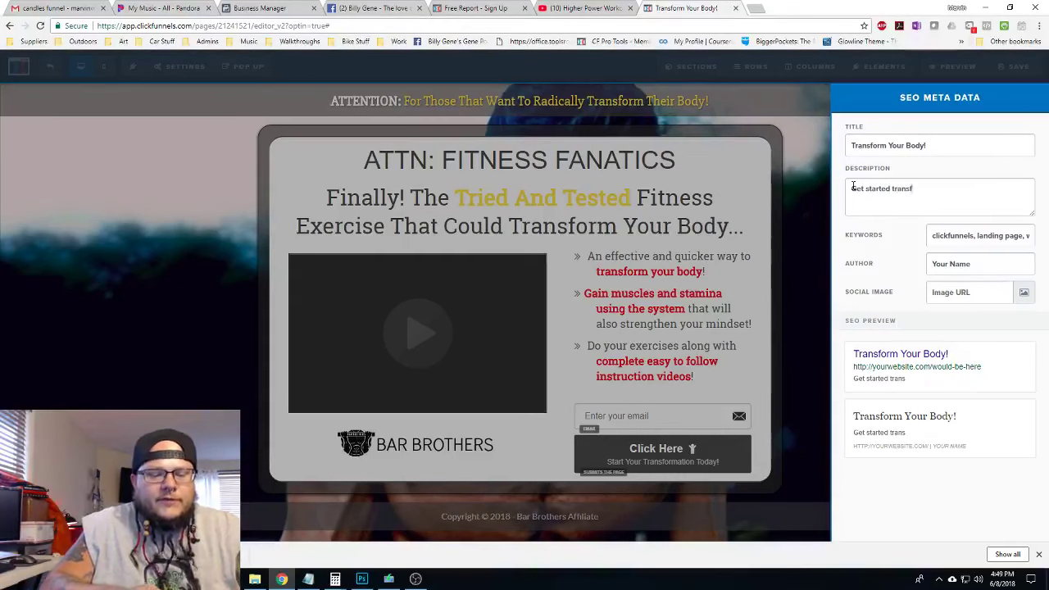
{"action": "type", "text": "orming you"}
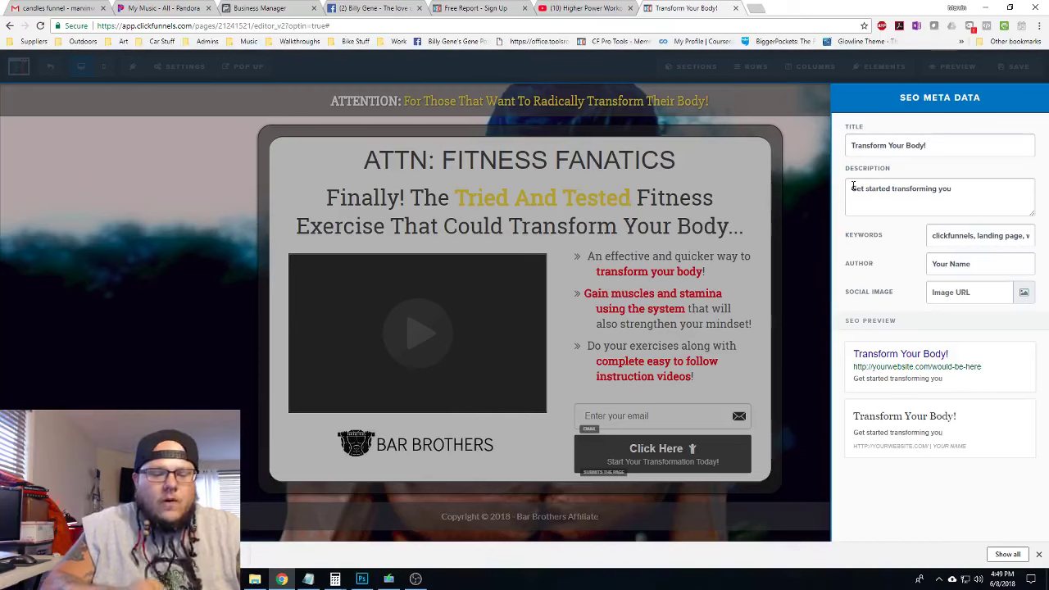
{"action": "type", "text": "r body to"}
{"action": "key", "text": "BackSpace"}
{"action": "type", "text": "to"}
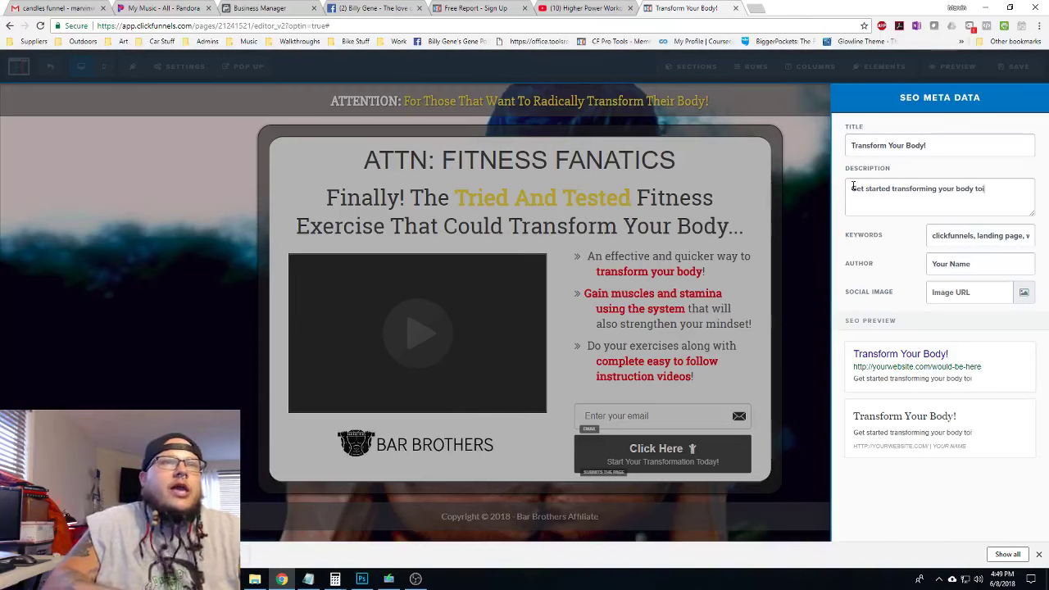
{"action": "type", "text": "day"}
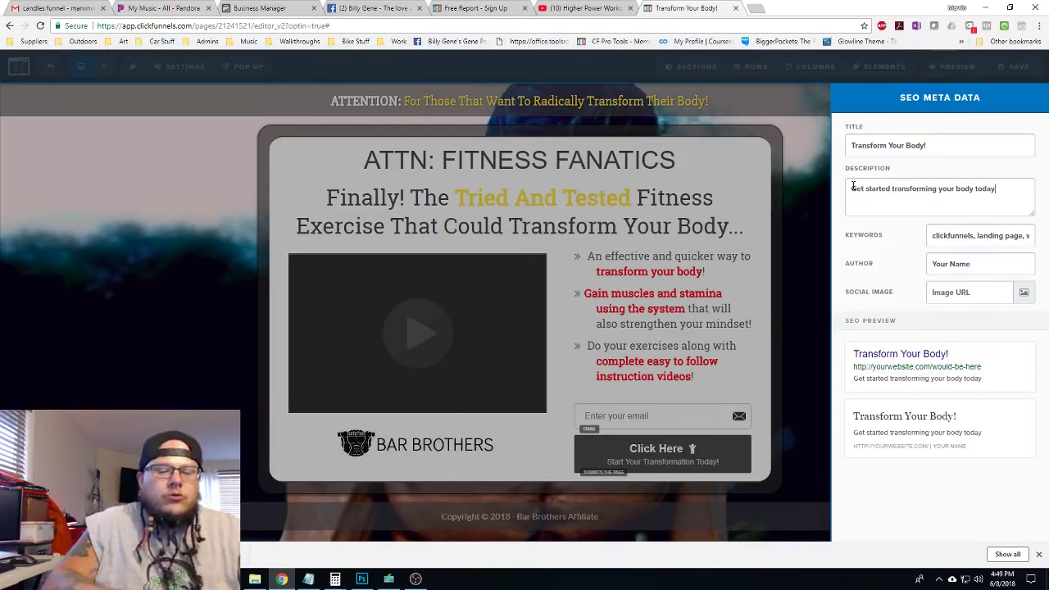
{"action": "type", "text": " with Bar Br"}
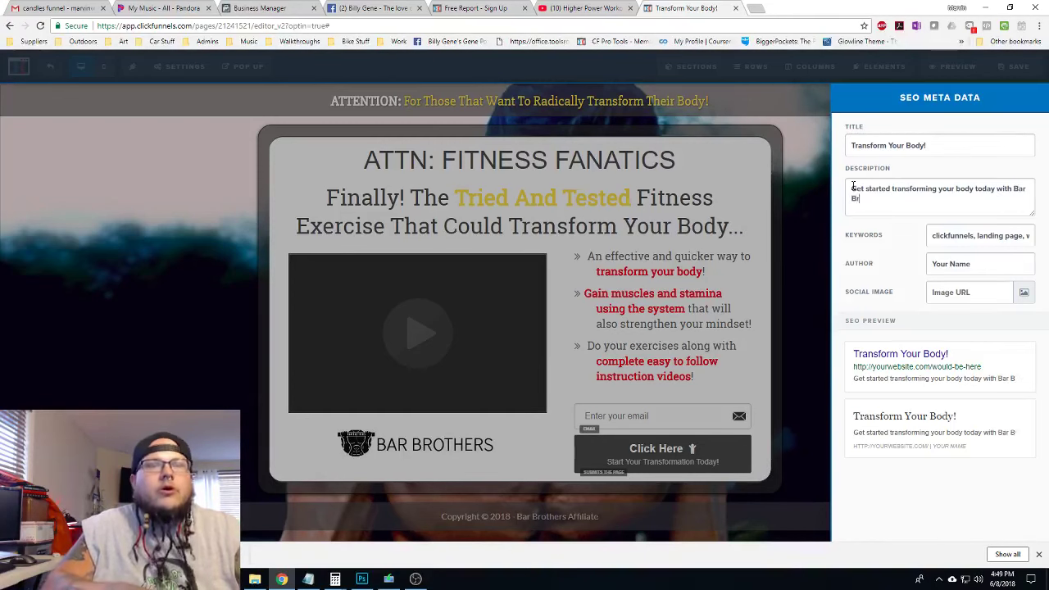
{"action": "type", "text": "others!"}
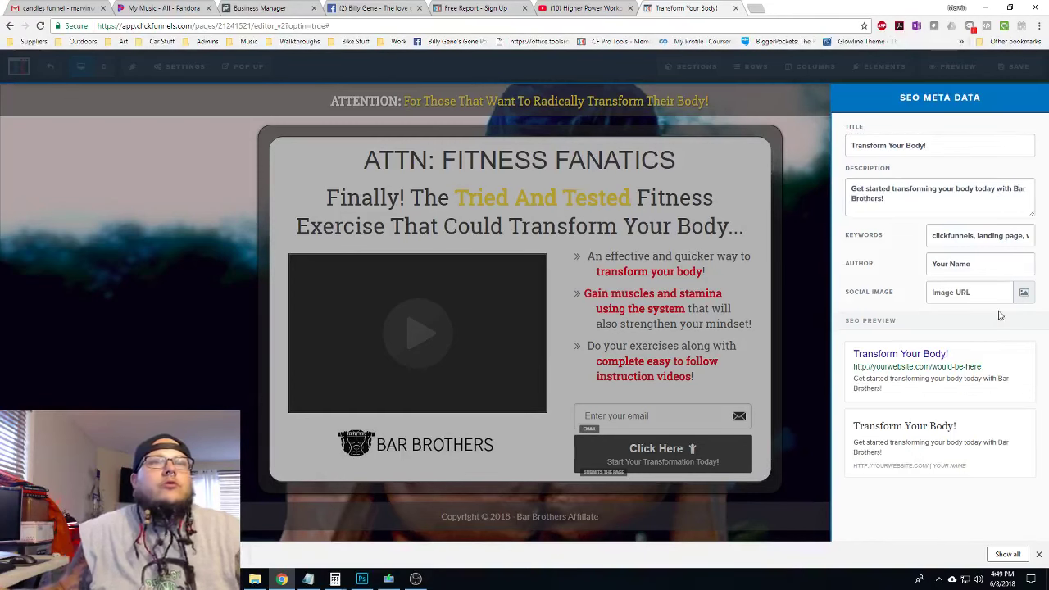
Set the SEO author to 'Bar' and use the Bar Brothers logo as the social image
{"action": "double_click", "coordinate": [995, 270]}
{"action": "key", "text": "BackSpace"}
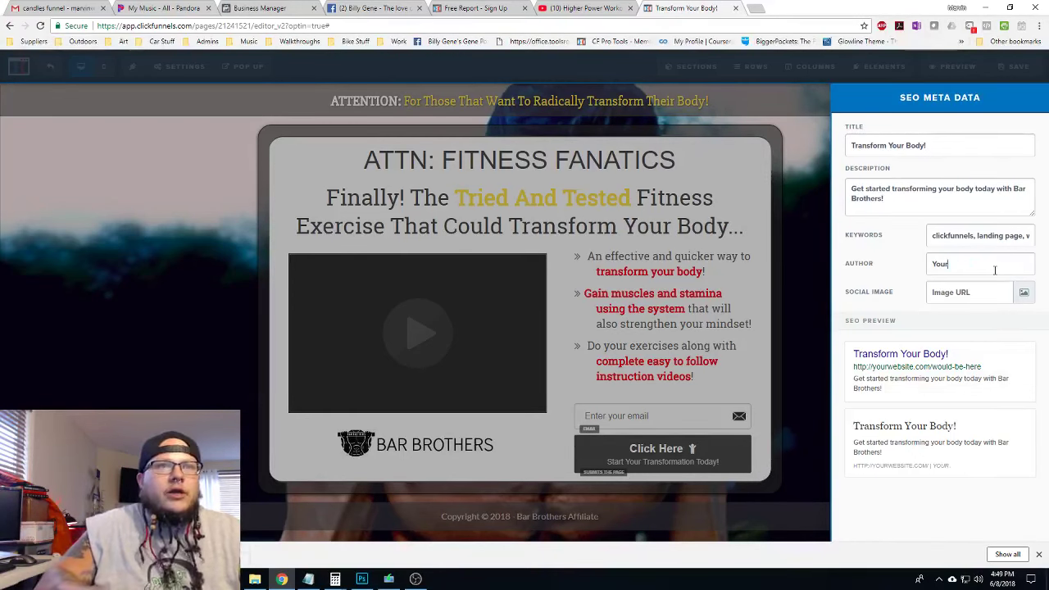
{"action": "key", "text": "BackSpace"}
{"action": "type", "text": "Bar Brothers"}
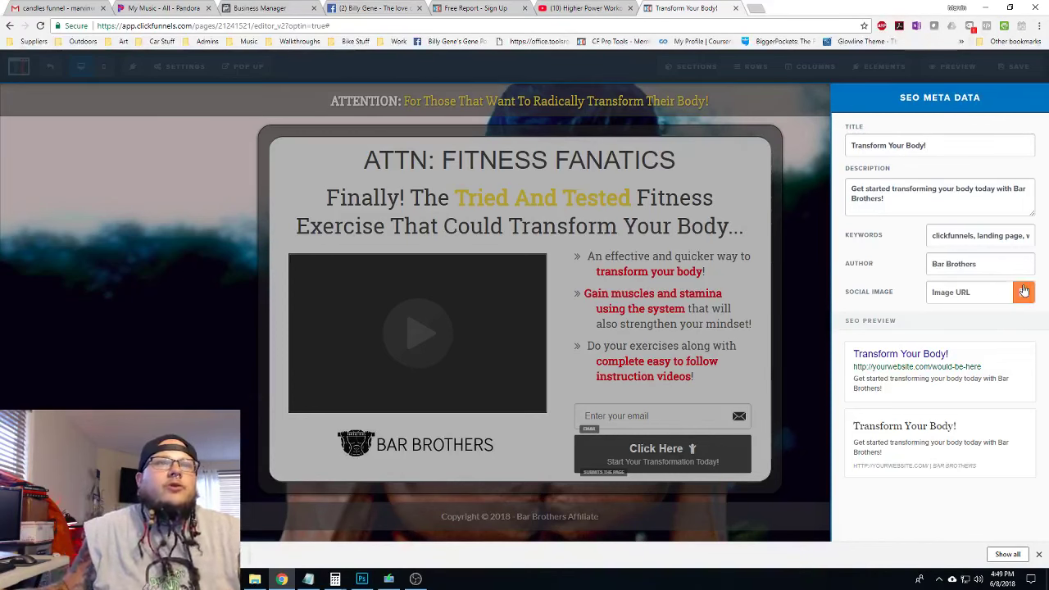
{"action": "left_click", "coordinate": [1024, 291]}
{"action": "double_click", "coordinate": [54, 199]}
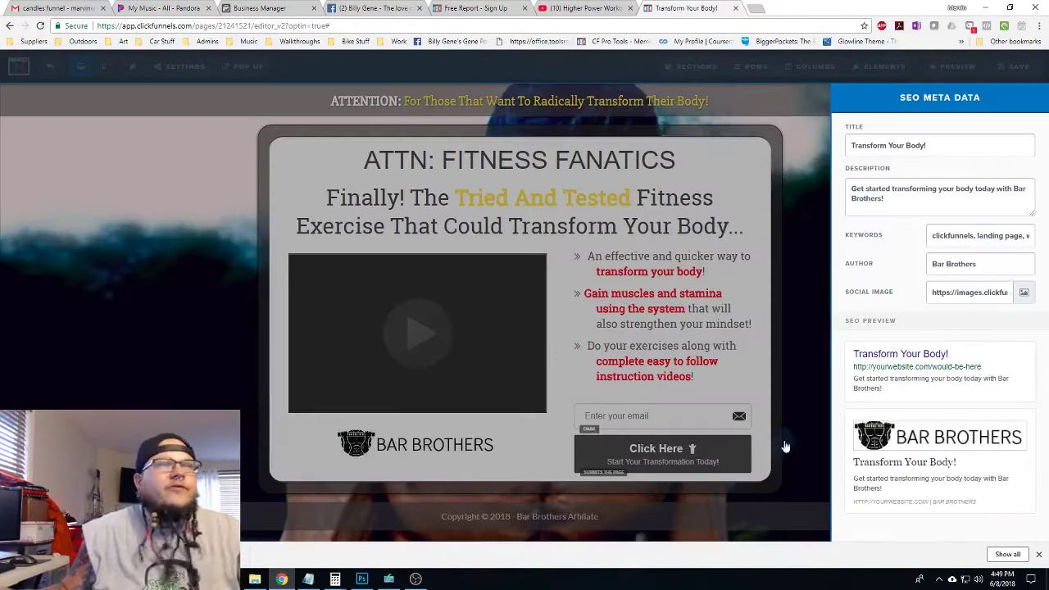
Close the SEO settings and save the page
{"action": "left_click", "coordinate": [52, 353]}
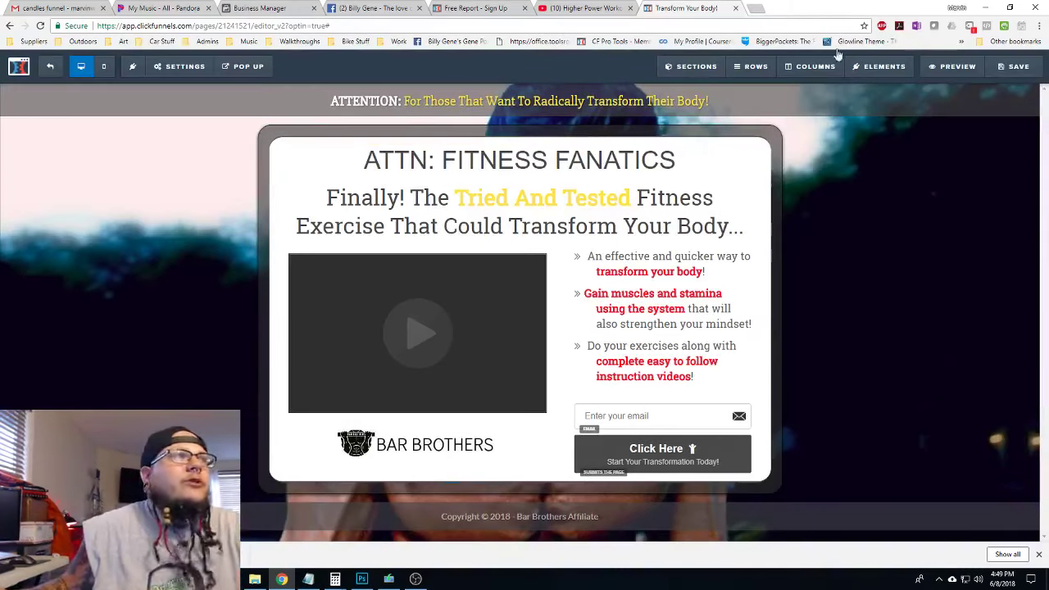
{"action": "left_click", "coordinate": [1028, 65]}
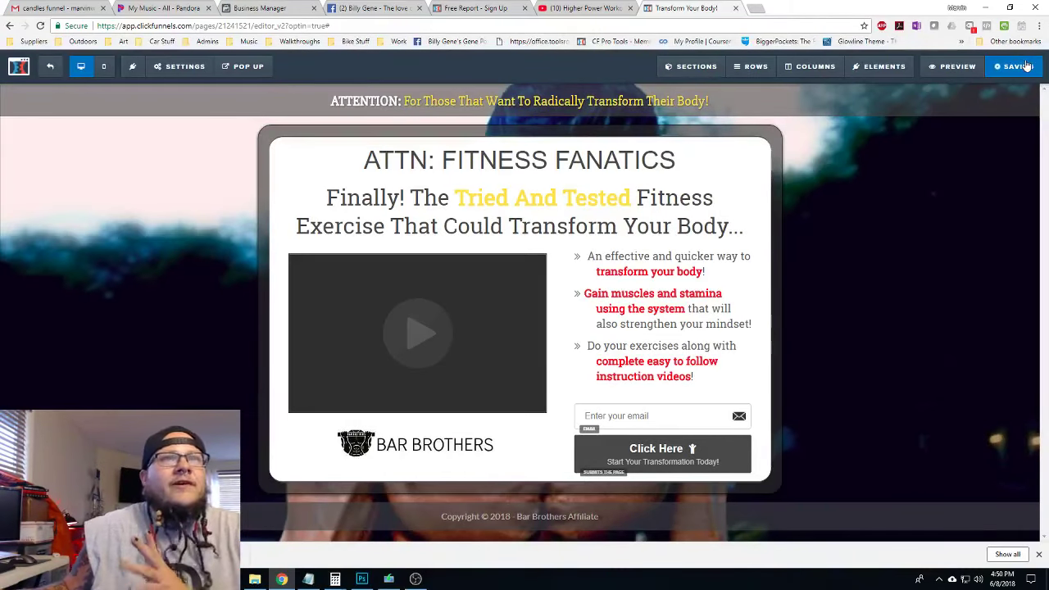
{"action": "left_click", "coordinate": [179, 66]}
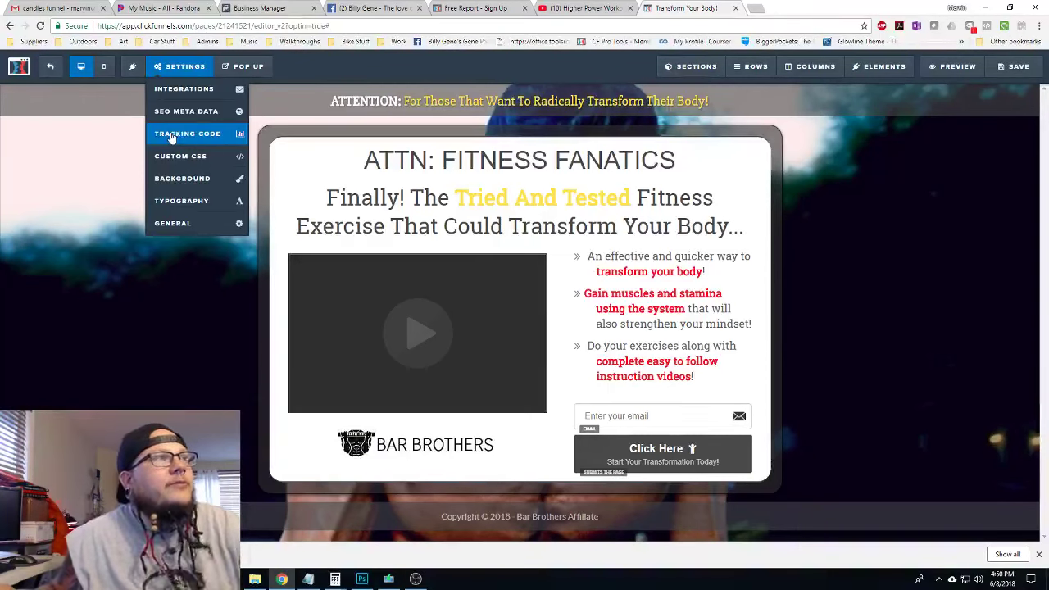
Submit a test opt-in with a name and e-mail on the live Bar Brothers page
{"action": "left_click", "coordinate": [50, 65]}
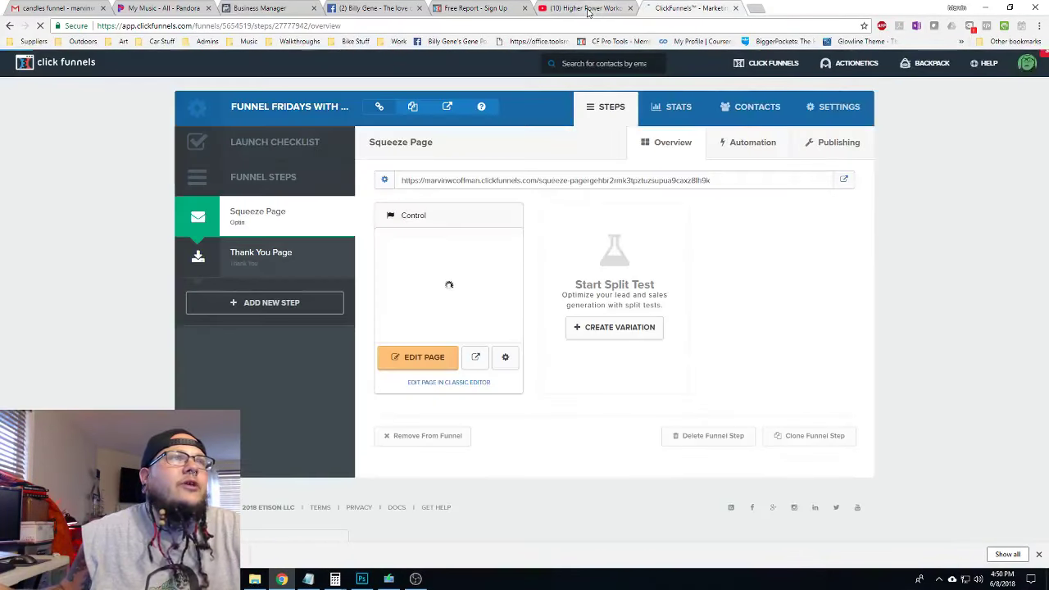
{"action": "left_click", "coordinate": [475, 7]}
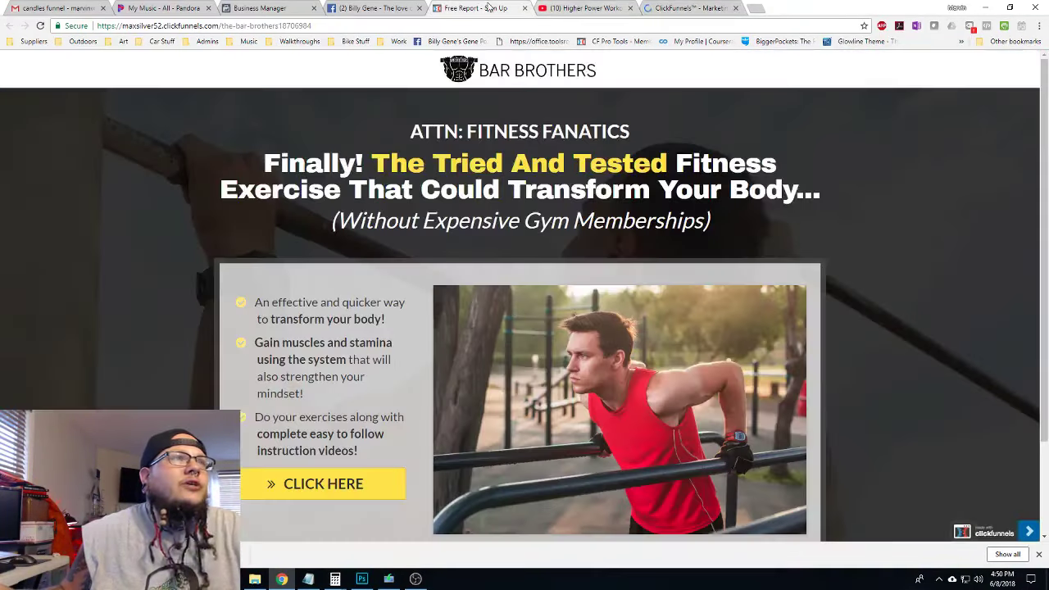
{"action": "scroll", "coordinate": [379, 211], "scroll_direction": "down", "scroll_amount": 1}
{"action": "left_click", "coordinate": [313, 381]}
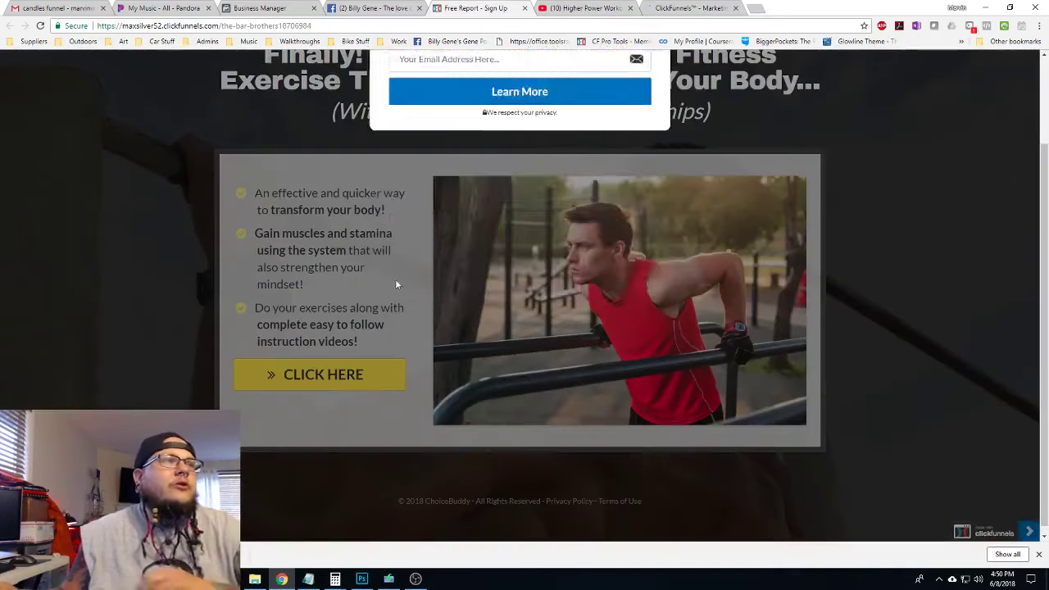
{"action": "left_click", "coordinate": [473, 191]}
{"action": "type", "text": "Big"}
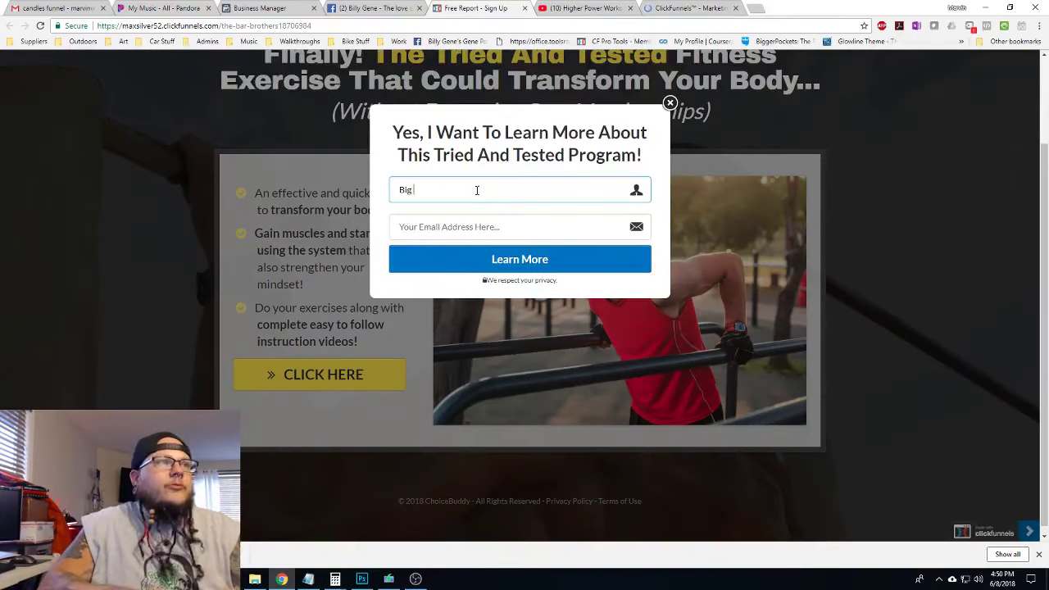
{"action": "type", "text": " Marv"}
{"action": "key", "text": "Tab"}
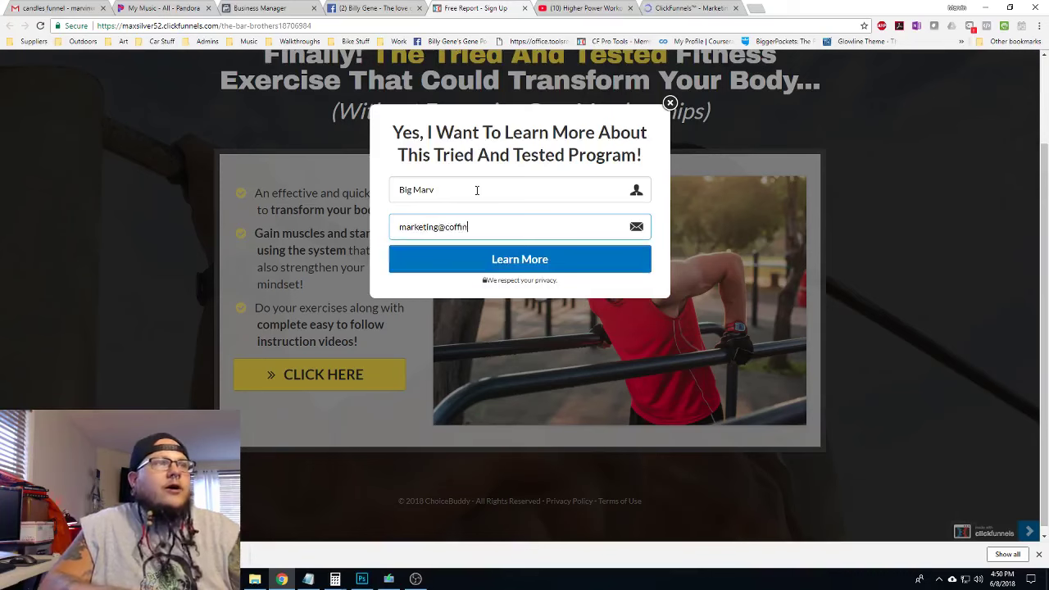
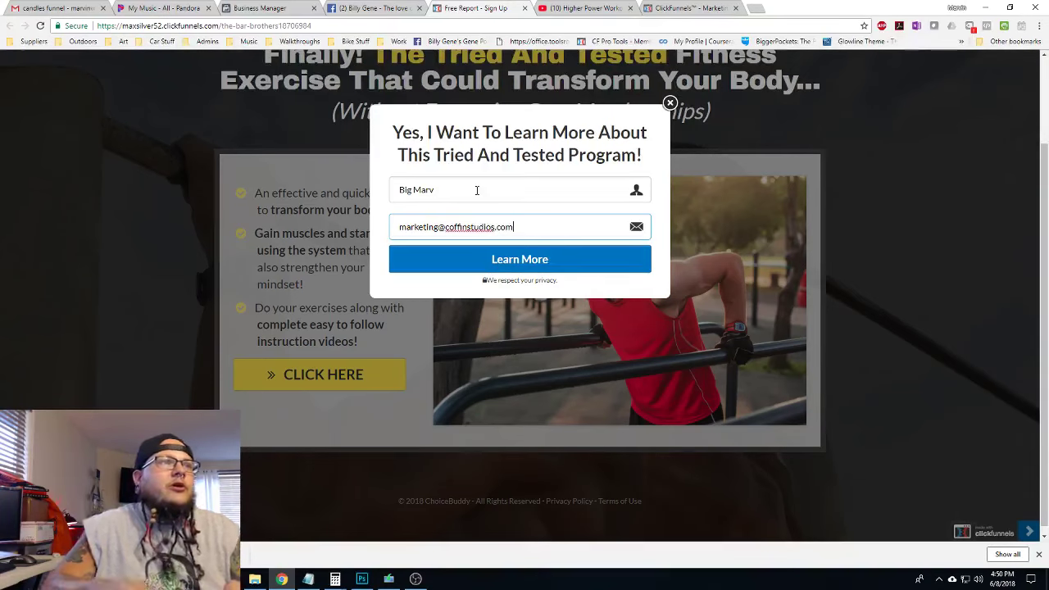
{"action": "left_click", "coordinate": [515, 264]}
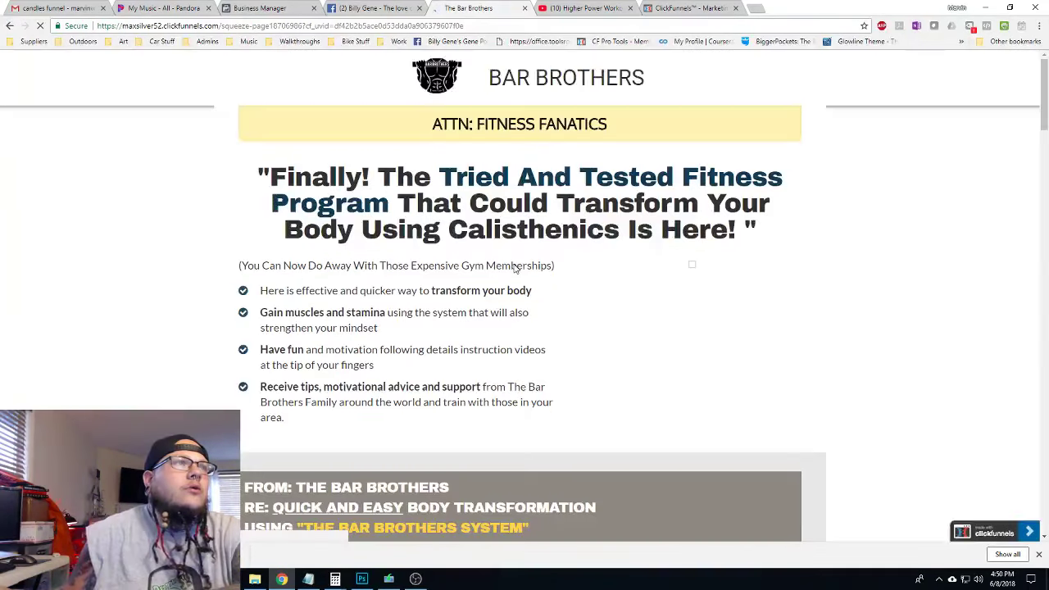
Review the Bar Brothers sales page down to its order section, then return to the funnel
{"action": "scroll", "coordinate": [274, 241], "scroll_direction": "down", "scroll_amount": 3}
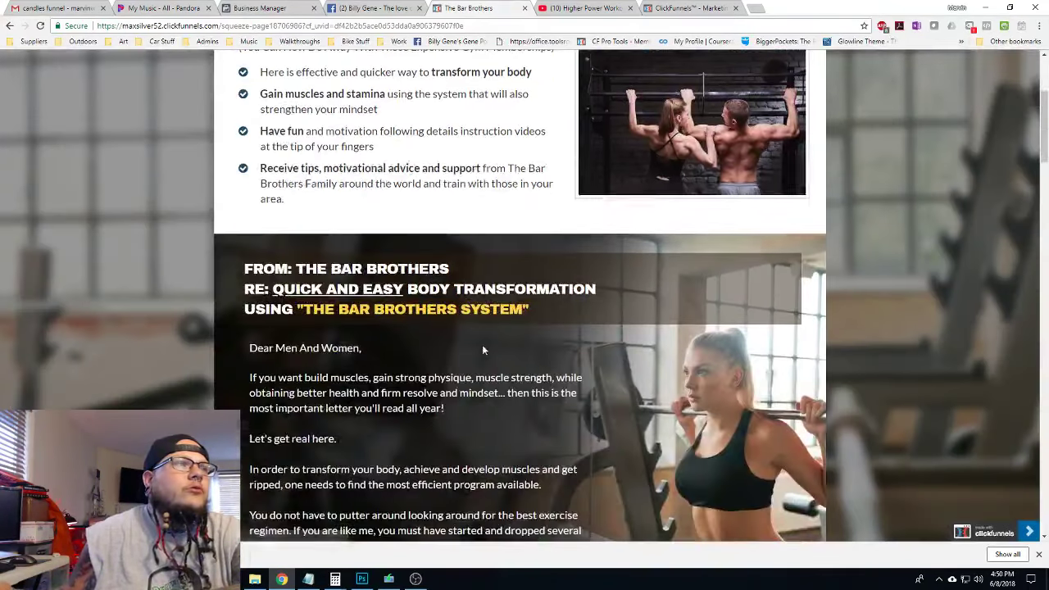
{"action": "scroll", "coordinate": [751, 353], "scroll_direction": "down", "scroll_amount": 15}
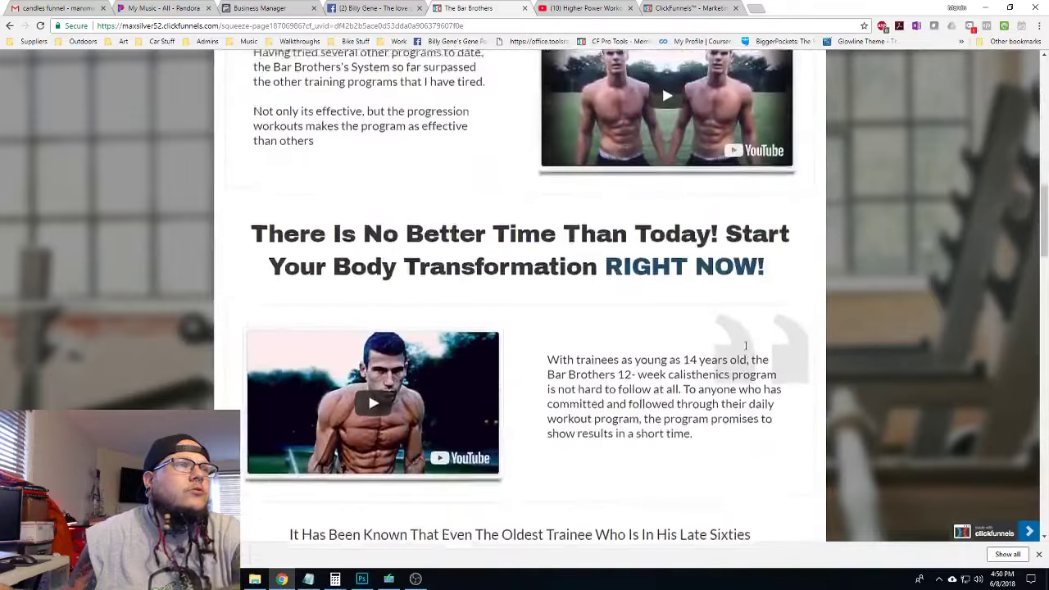
{"action": "scroll", "coordinate": [717, 345], "scroll_direction": "down", "scroll_amount": 10}
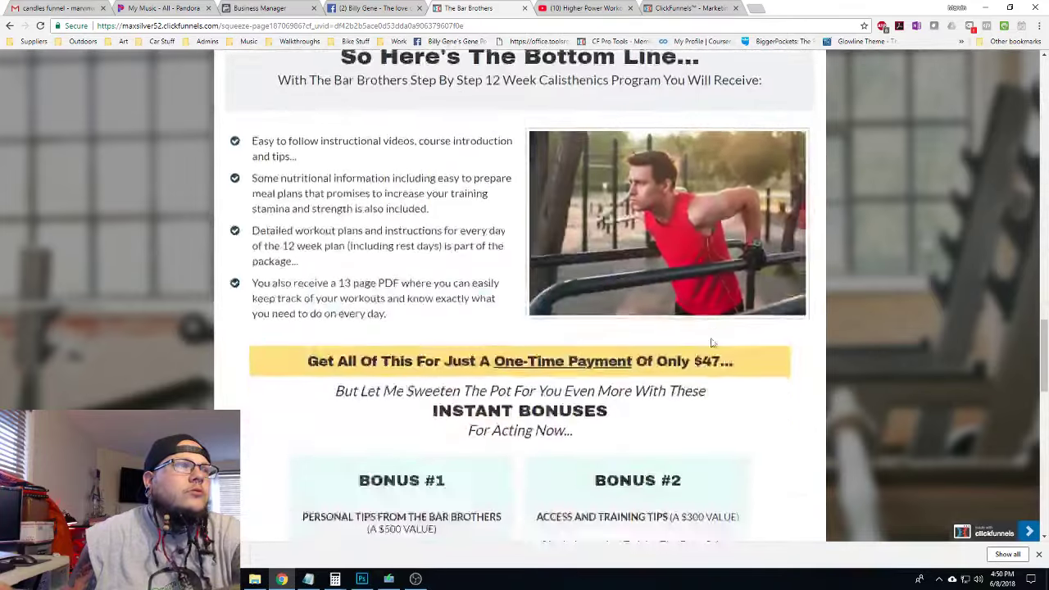
{"action": "scroll", "coordinate": [709, 326], "scroll_direction": "down", "scroll_amount": 2}
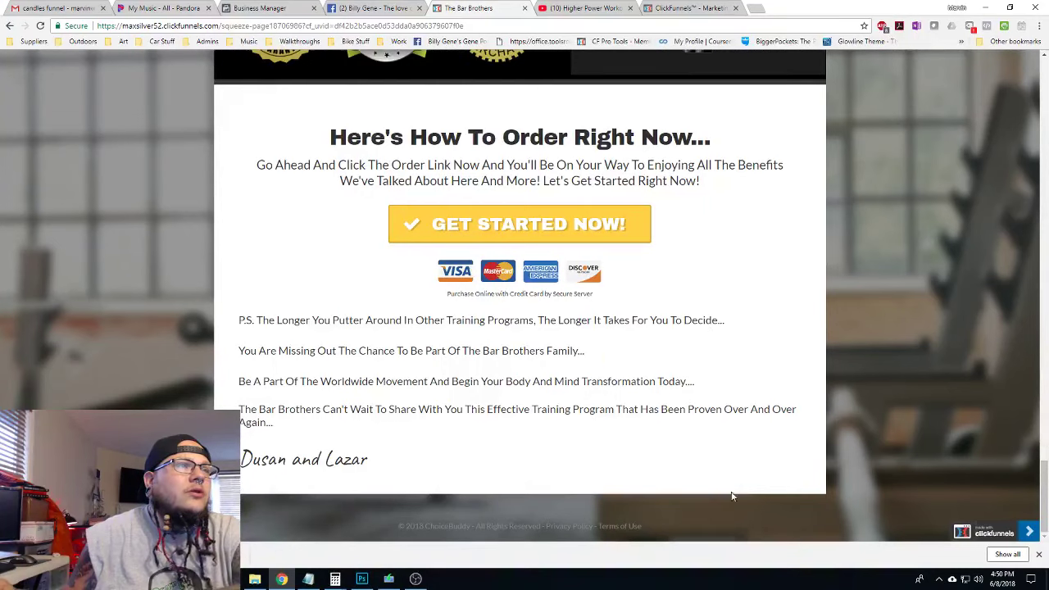
{"action": "scroll", "coordinate": [732, 496], "scroll_direction": "up", "scroll_amount": 1}
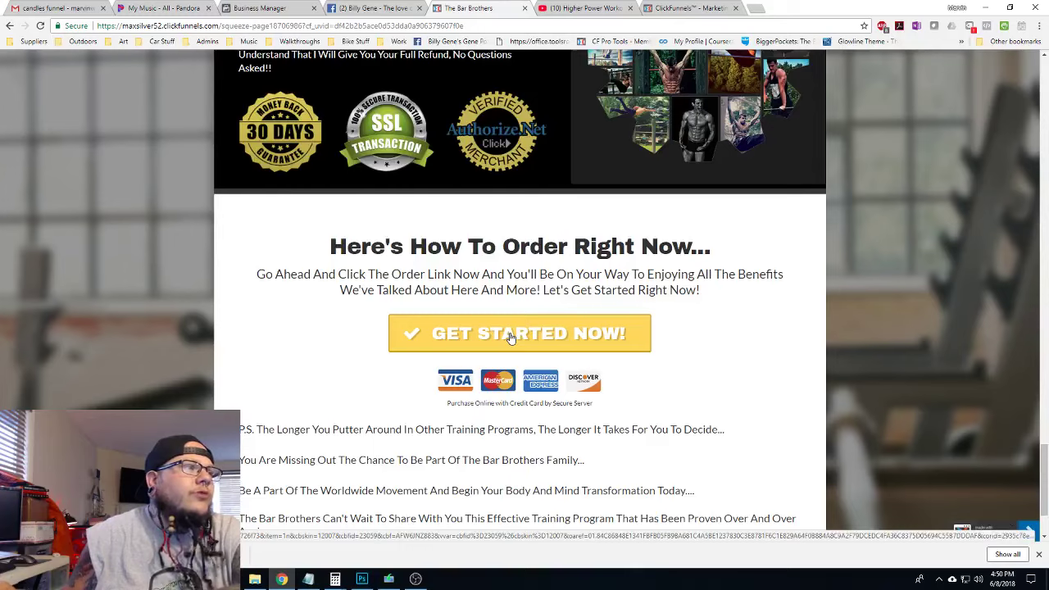
{"action": "scroll", "coordinate": [778, 398], "scroll_direction": "up", "scroll_amount": 15}
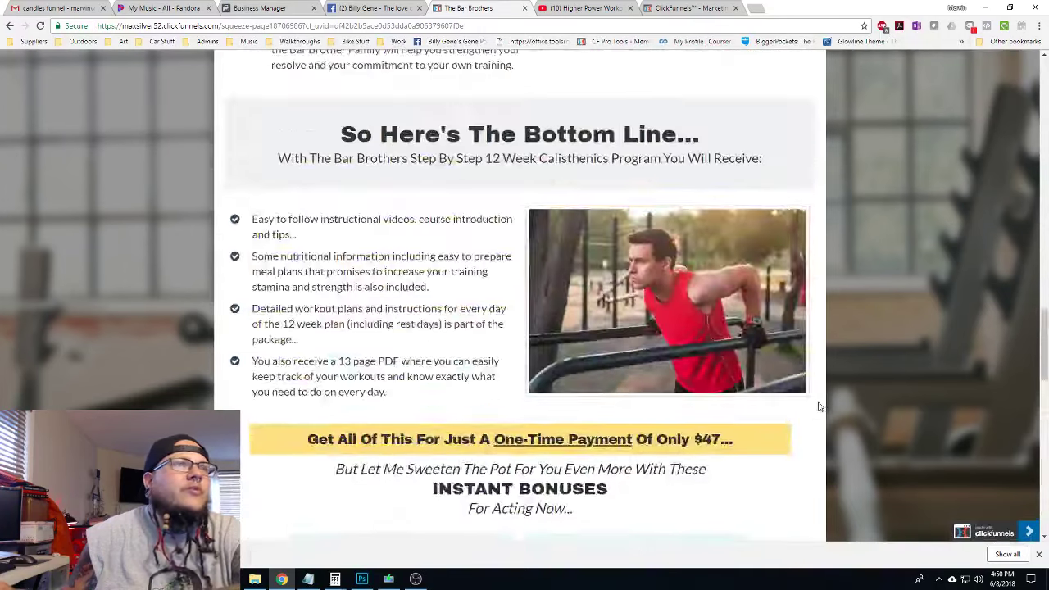
{"action": "scroll", "coordinate": [815, 405], "scroll_direction": "up", "scroll_amount": 12}
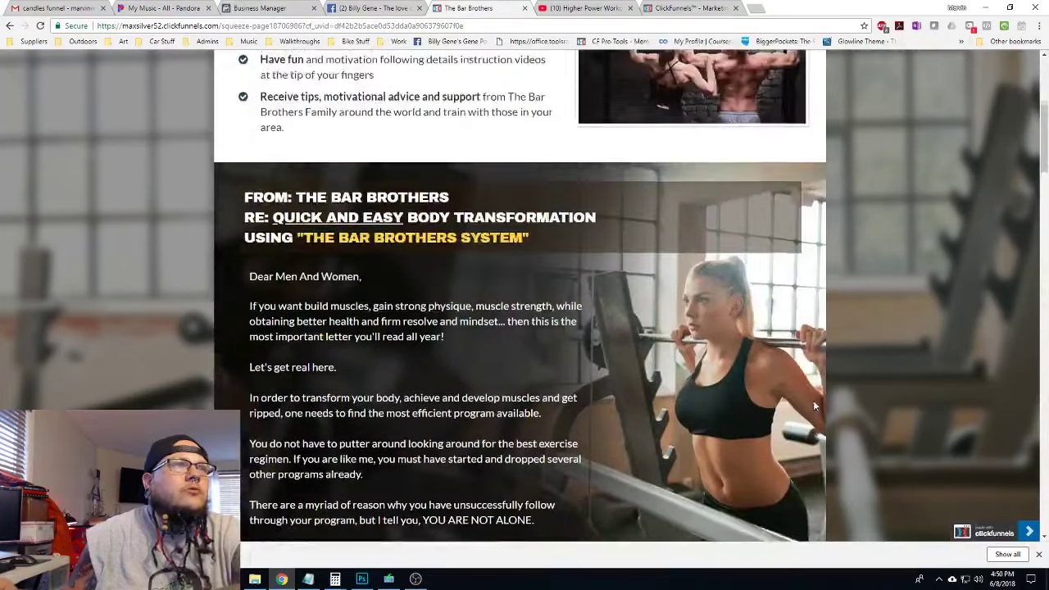
{"action": "scroll", "coordinate": [815, 405], "scroll_direction": "up", "scroll_amount": 2}
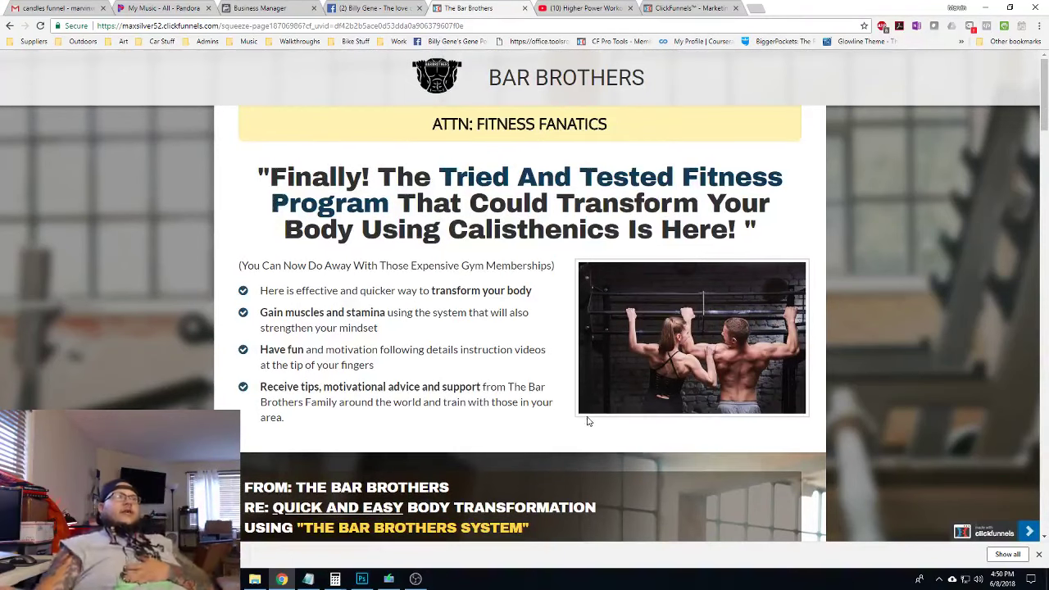
{"action": "scroll", "coordinate": [585, 422], "scroll_direction": "down", "scroll_amount": 4}
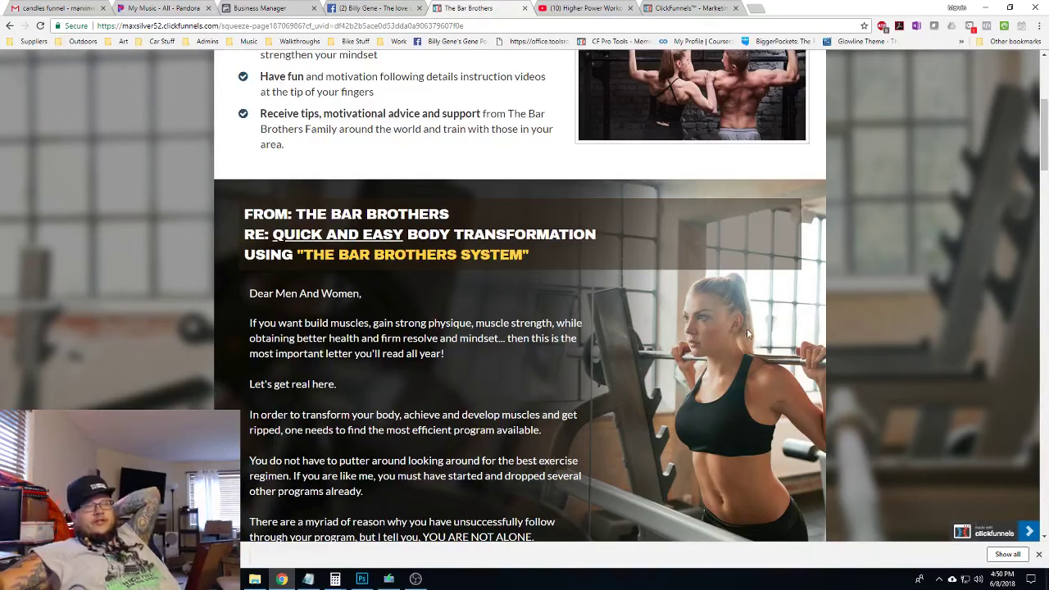
{"action": "scroll", "coordinate": [745, 332], "scroll_direction": "down", "scroll_amount": 7}
{"action": "scroll", "coordinate": [749, 342], "scroll_direction": "down", "scroll_amount": 3}
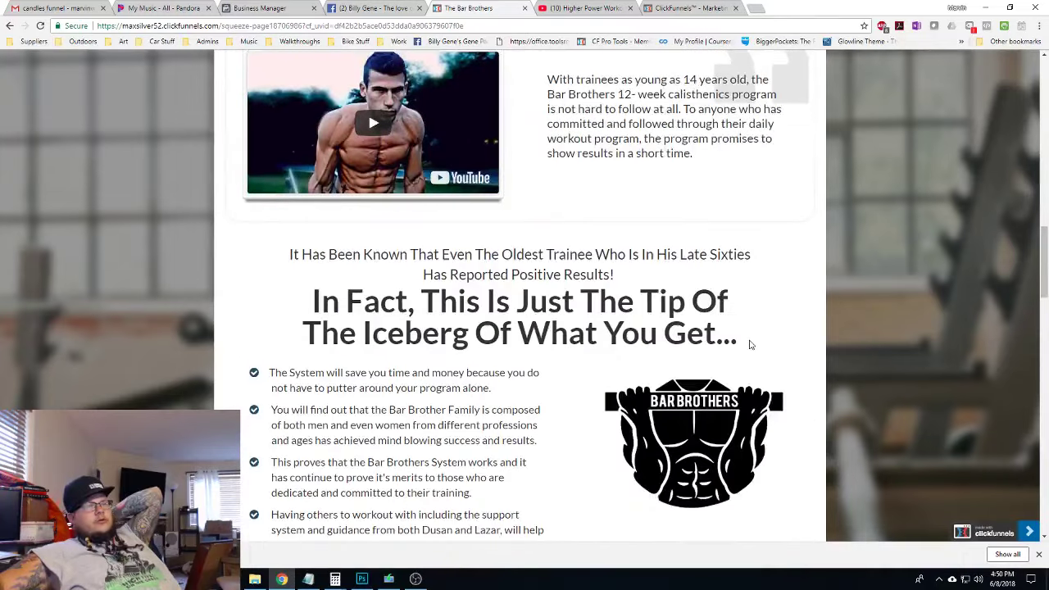
{"action": "scroll", "coordinate": [747, 344], "scroll_direction": "down", "scroll_amount": 5}
{"action": "scroll", "coordinate": [748, 345], "scroll_direction": "down", "scroll_amount": 12}
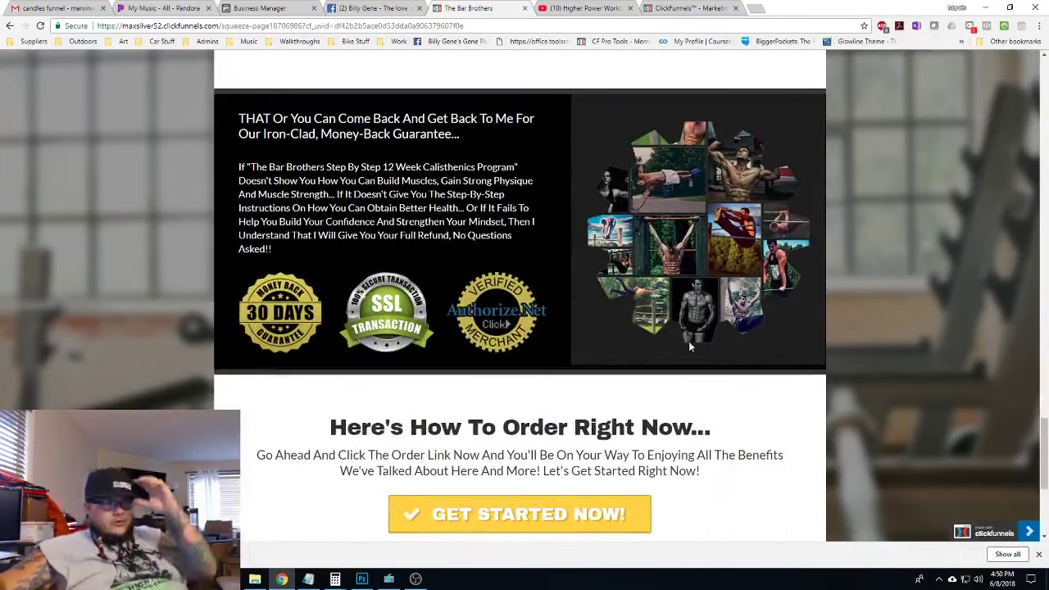
{"action": "left_click", "coordinate": [685, 8]}
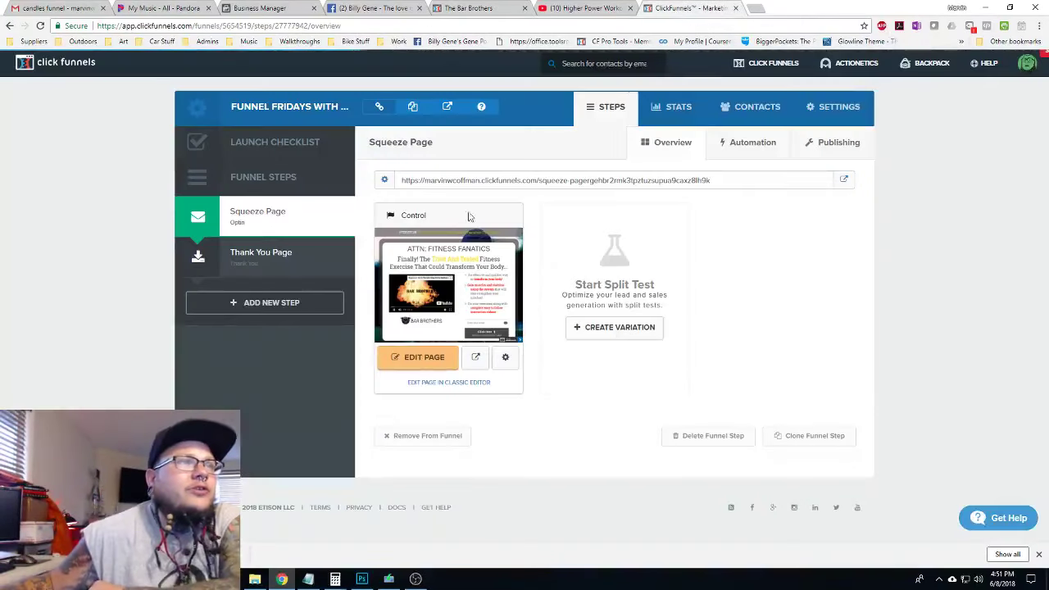
{"action": "left_click", "coordinate": [422, 364]}
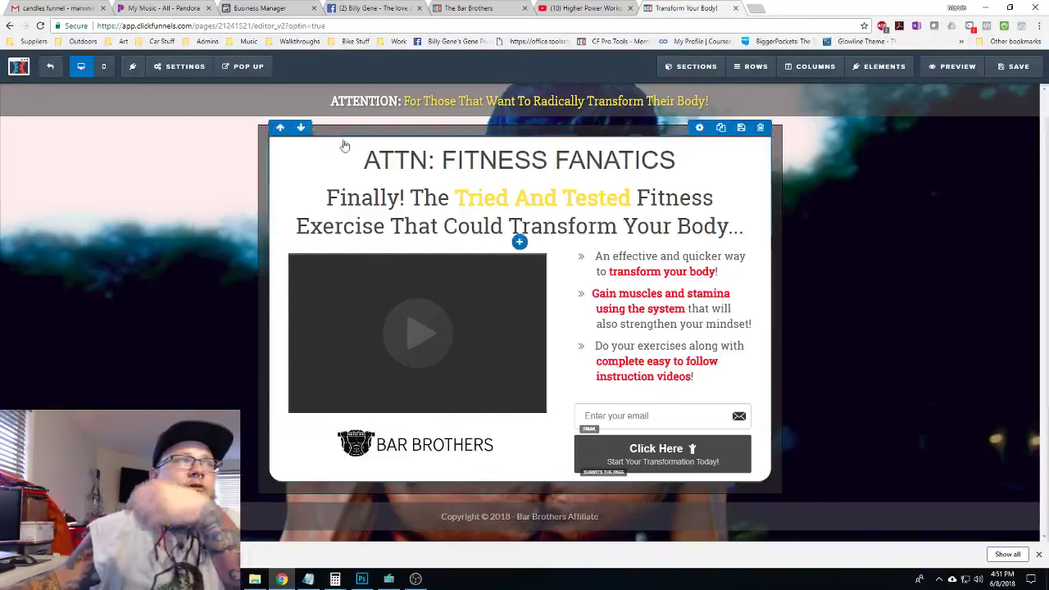
{"action": "left_click", "coordinate": [180, 66]}
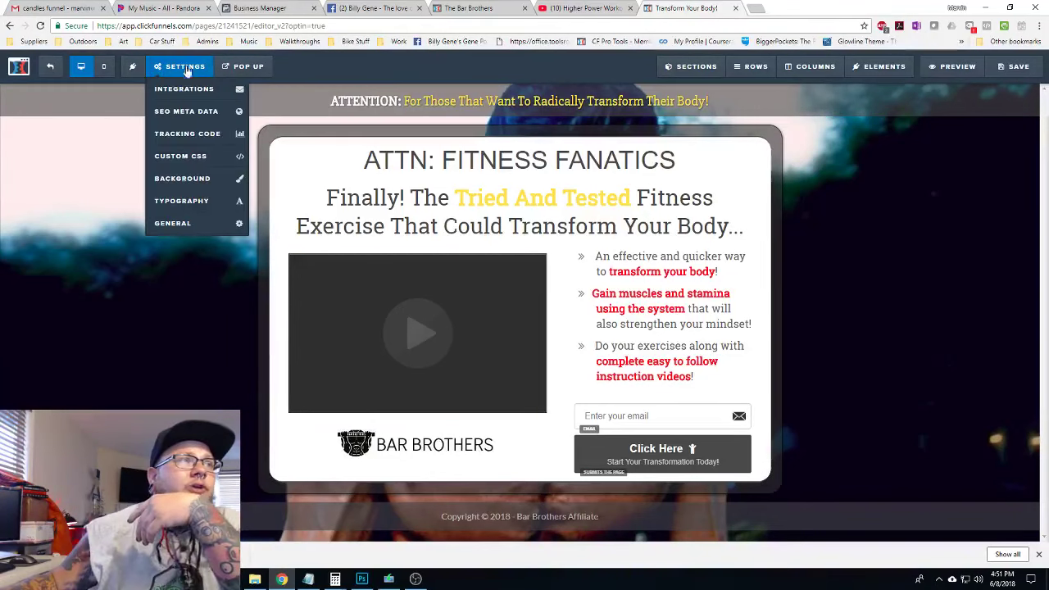
{"action": "left_click", "coordinate": [189, 229]}
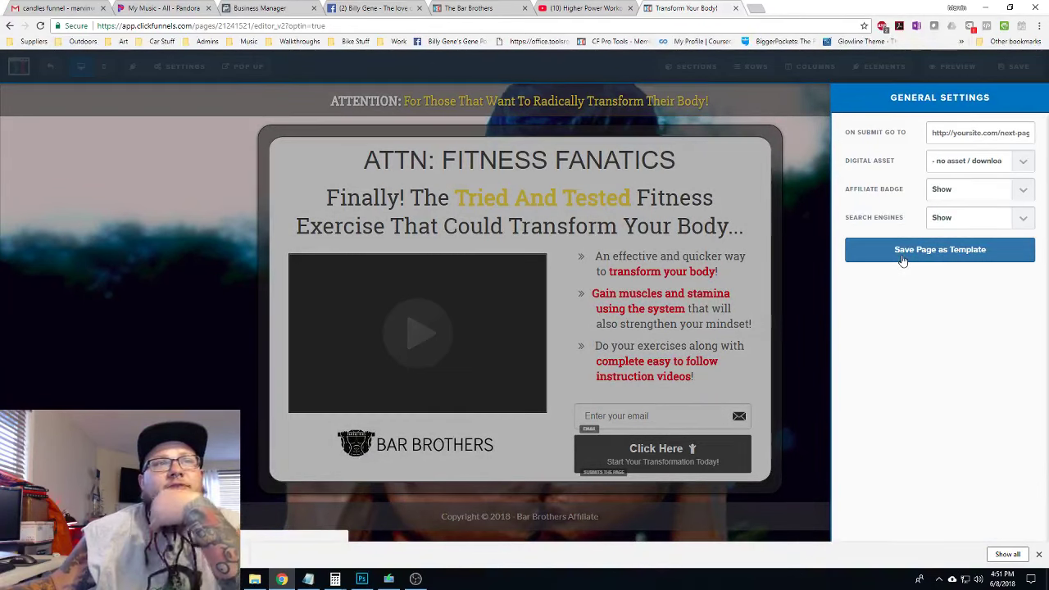
{"action": "left_click", "coordinate": [140, 301]}
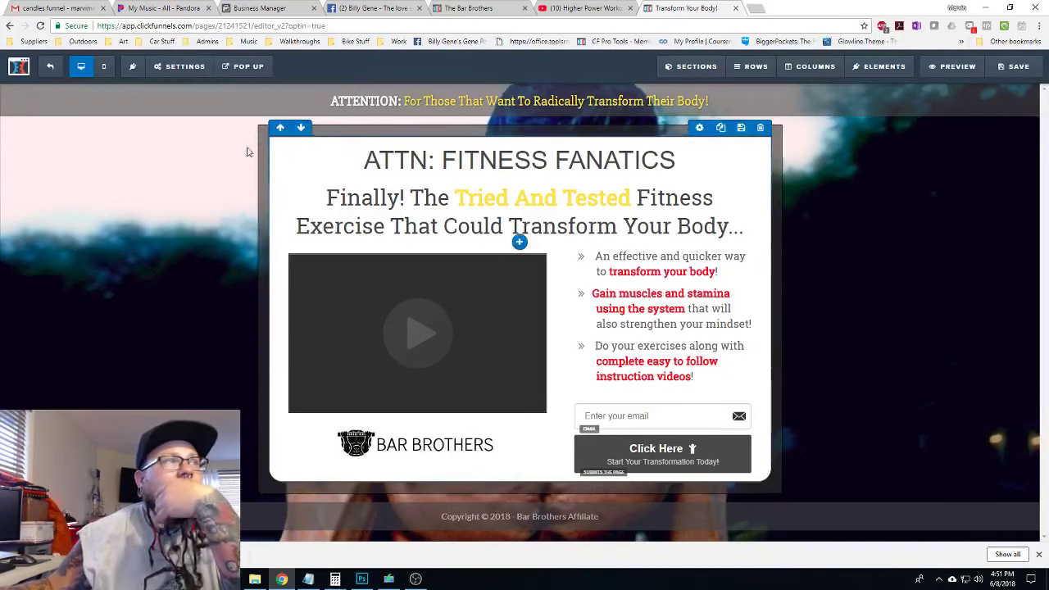
{"action": "left_click", "coordinate": [51, 74]}
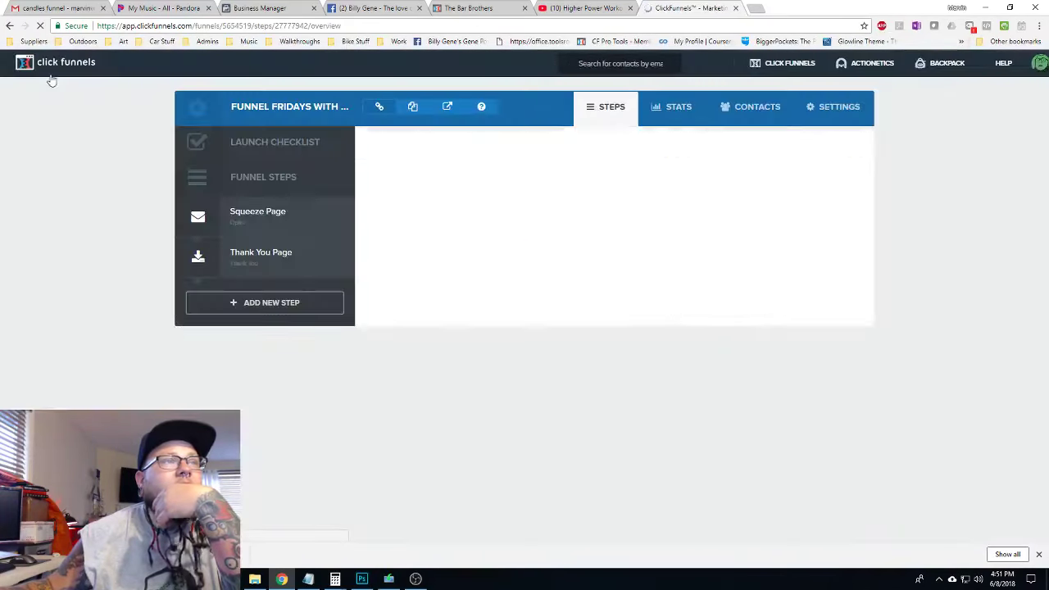
Create a new funnel step named 'test' with the path 'test'
{"action": "left_click", "coordinate": [294, 303]}
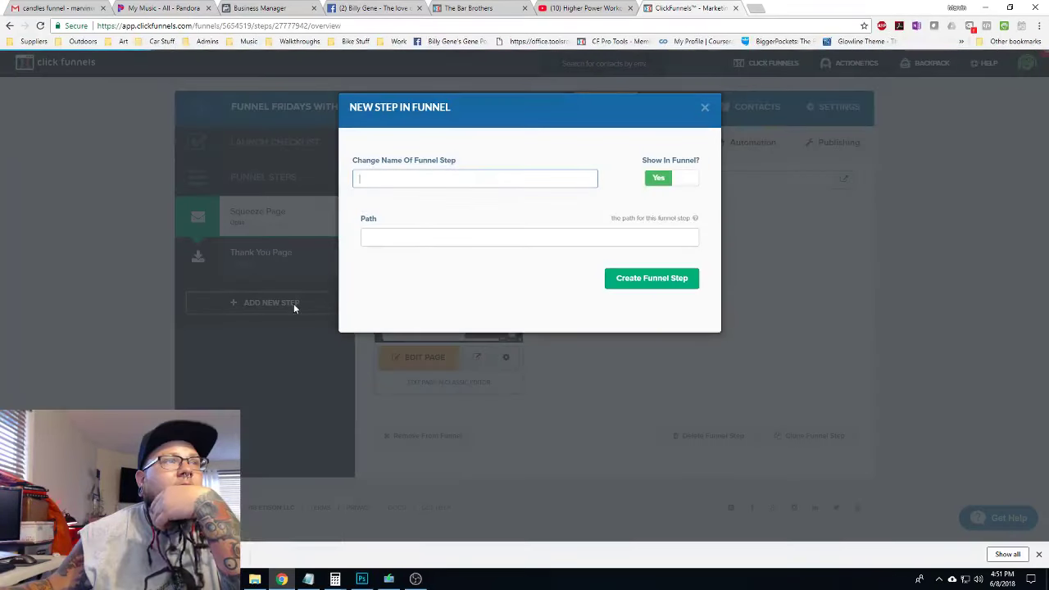
{"action": "type", "text": "test"}
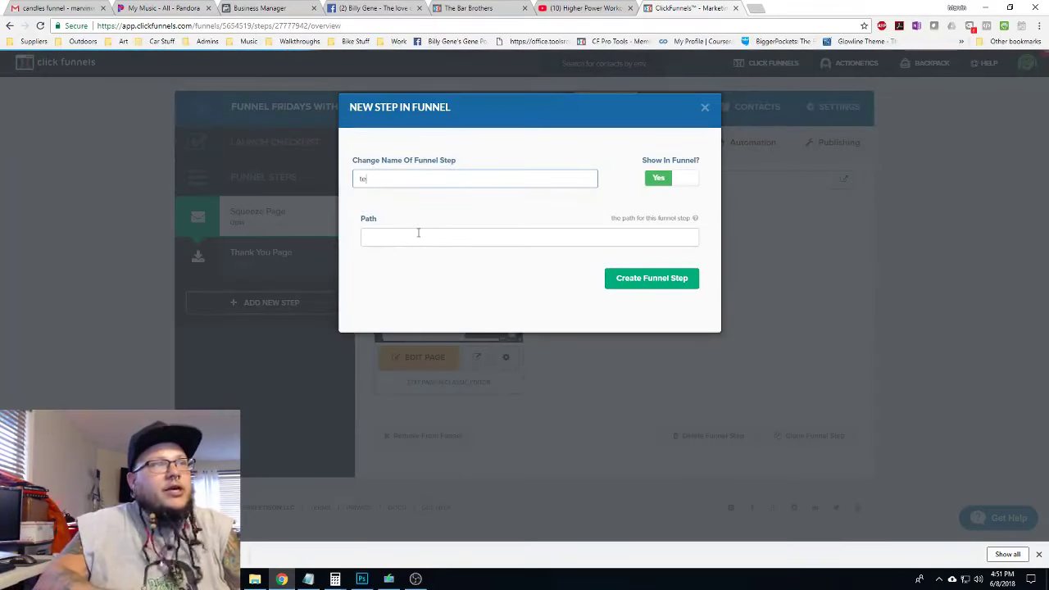
{"action": "left_click", "coordinate": [418, 232]}
{"action": "type", "text": "test"}
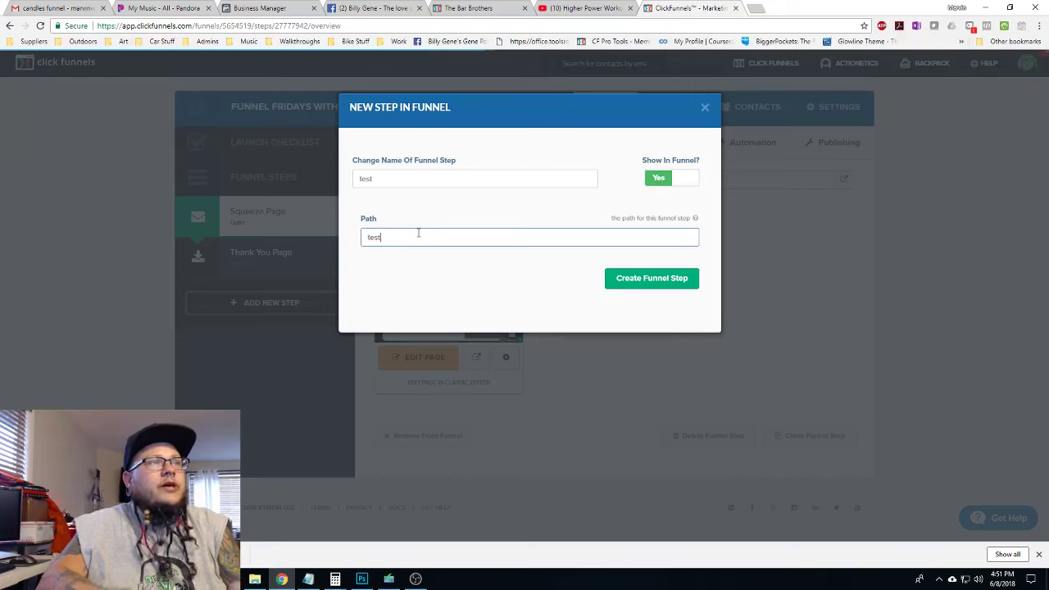
{"action": "left_click", "coordinate": [687, 279]}
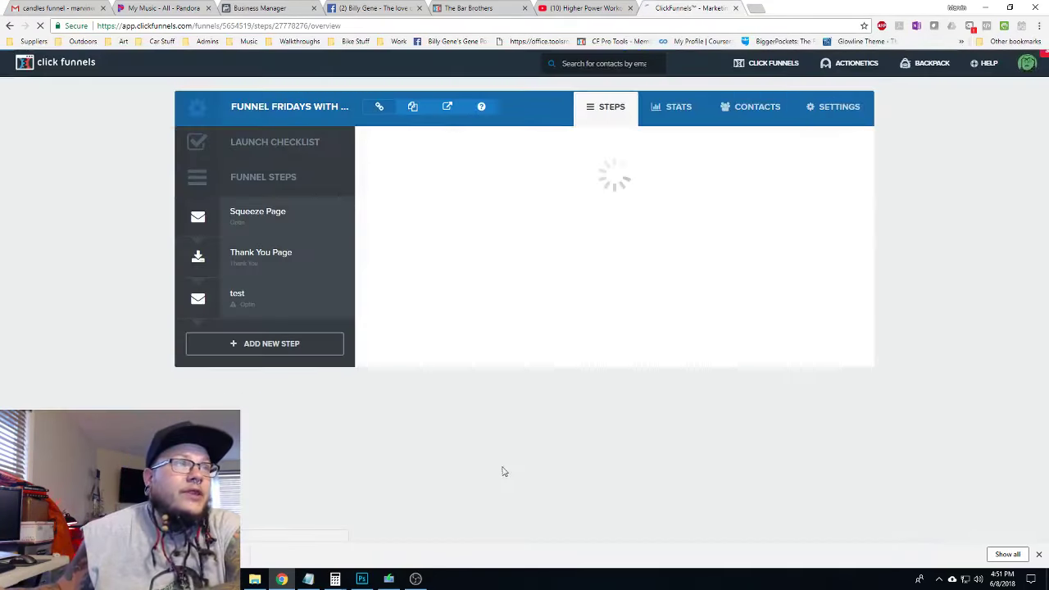
Show only my own templates, then delete the test step from the funnel
{"action": "left_click", "coordinate": [381, 146]}
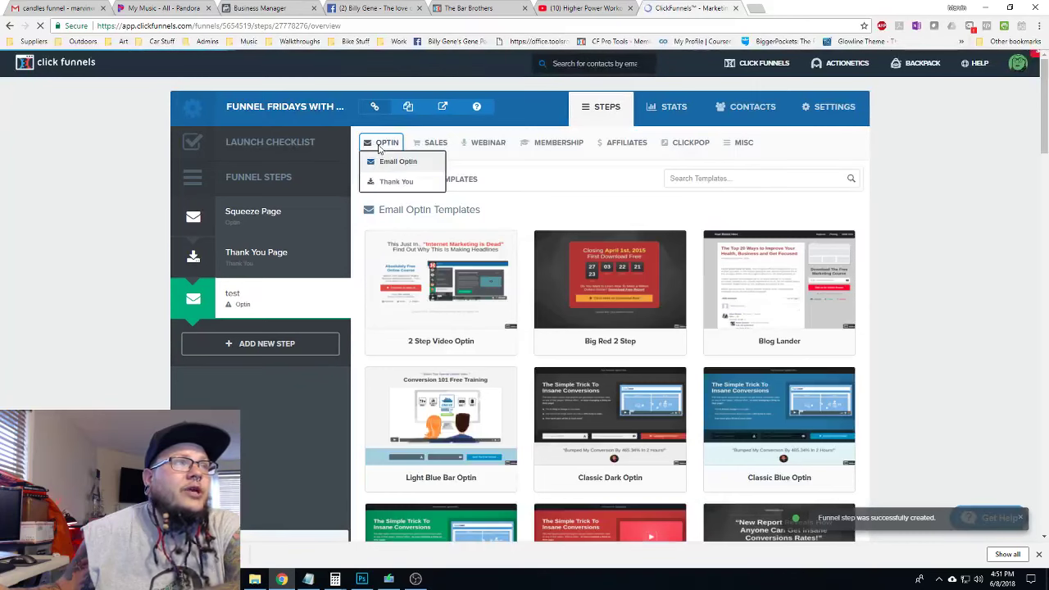
{"action": "left_click", "coordinate": [397, 166]}
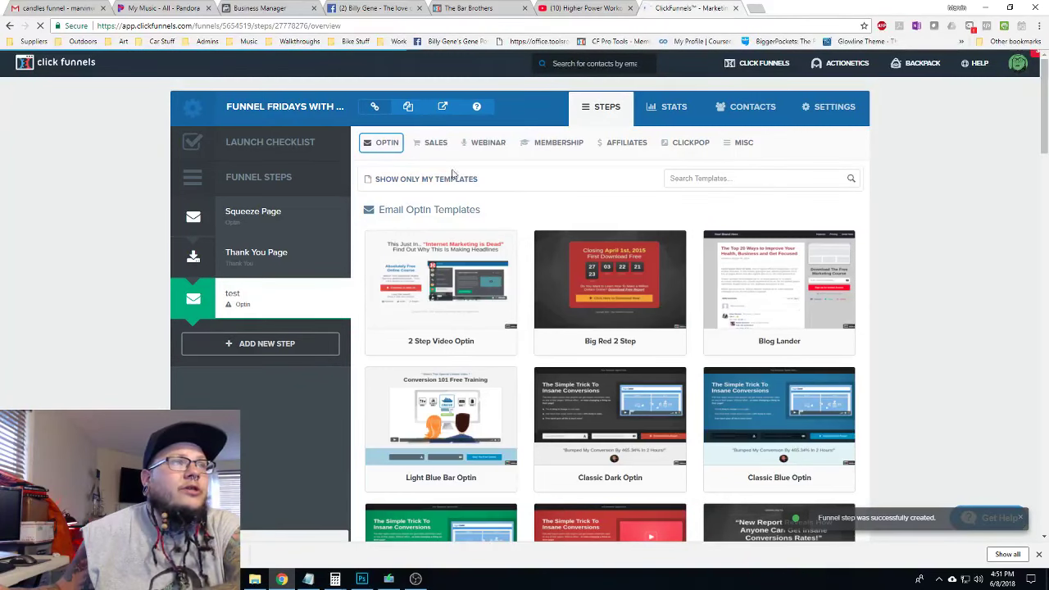
{"action": "left_click", "coordinate": [397, 184]}
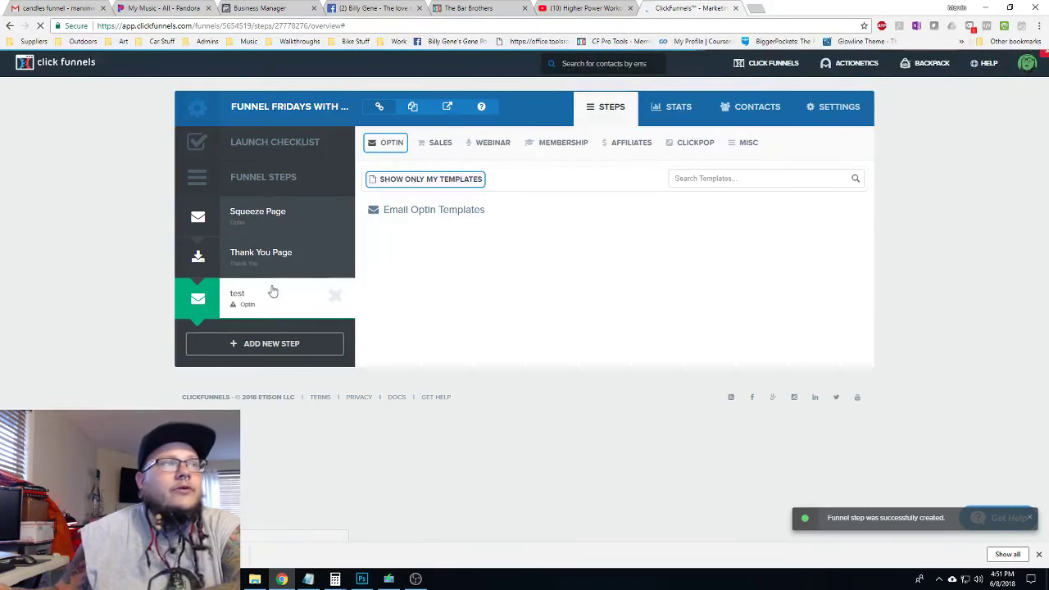
{"action": "left_click", "coordinate": [335, 298]}
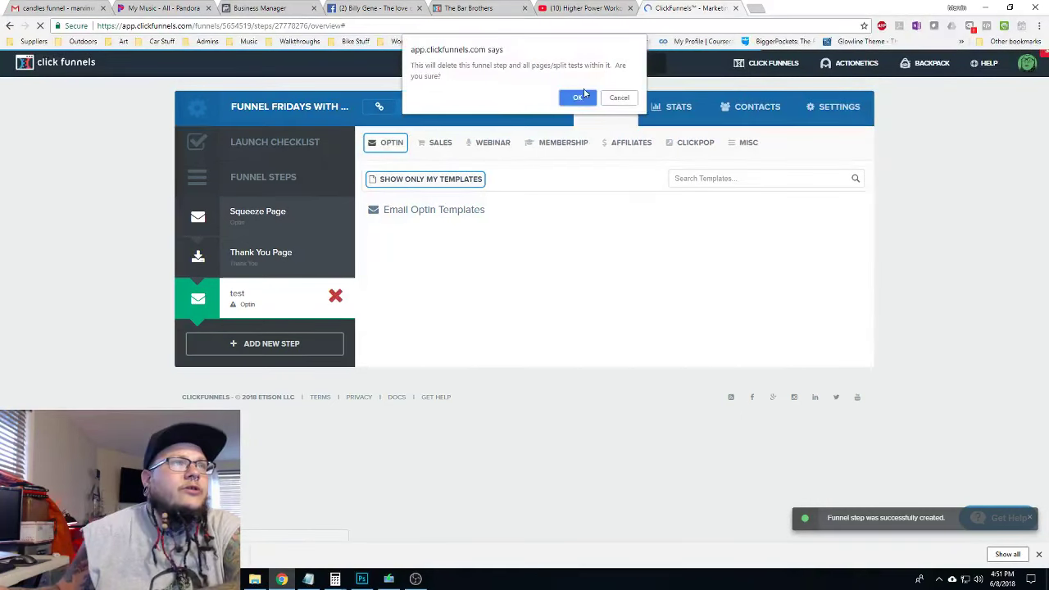
{"action": "left_click", "coordinate": [577, 97]}
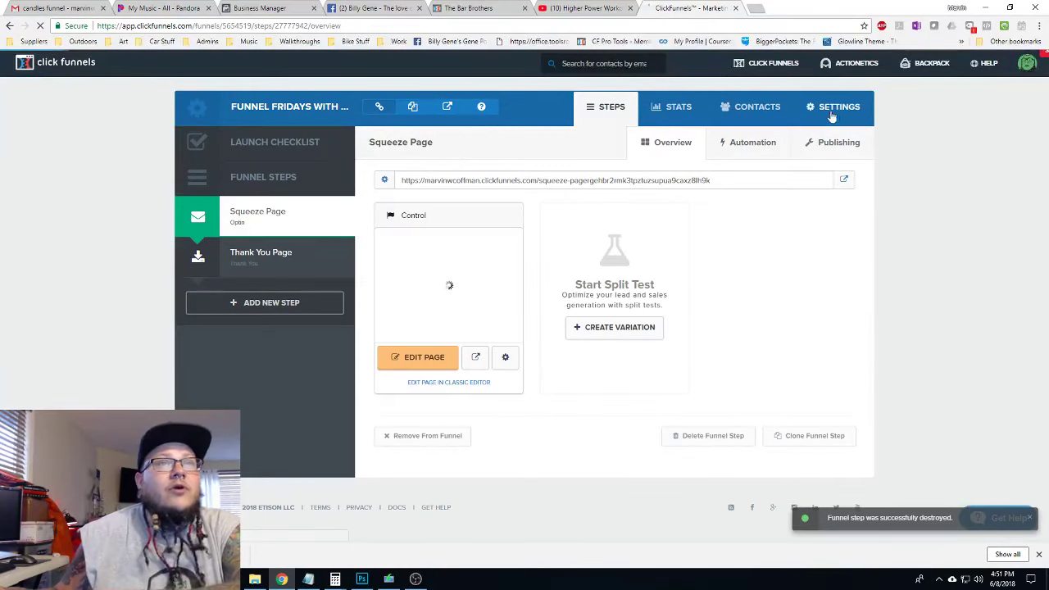
{"action": "left_click", "coordinate": [831, 115]}
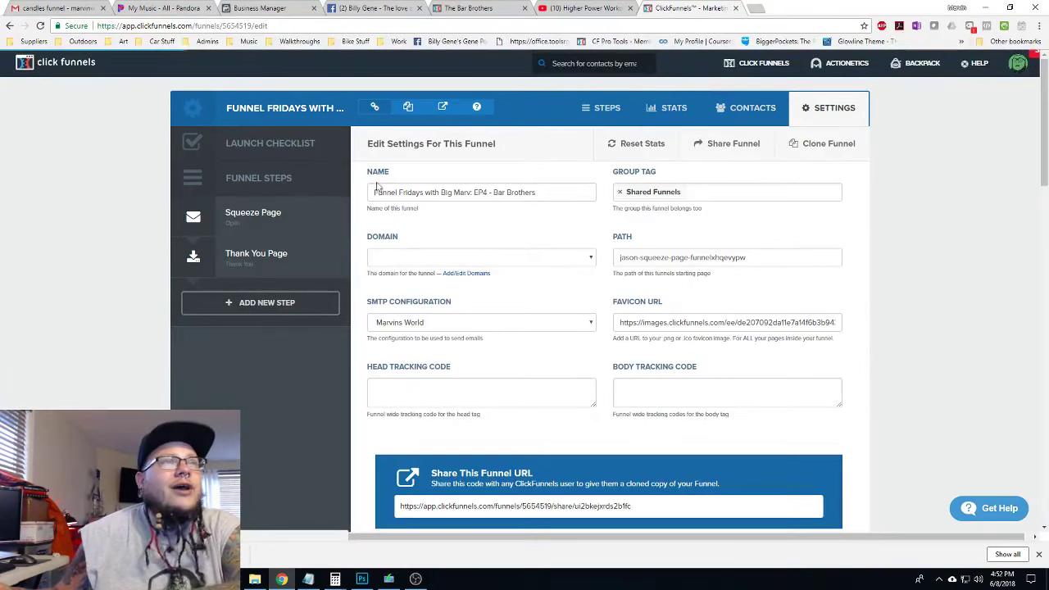
Check the Bar Brothers page, then open the live squeeze page from the Squeeze Page step
{"action": "left_click", "coordinate": [249, 216]}
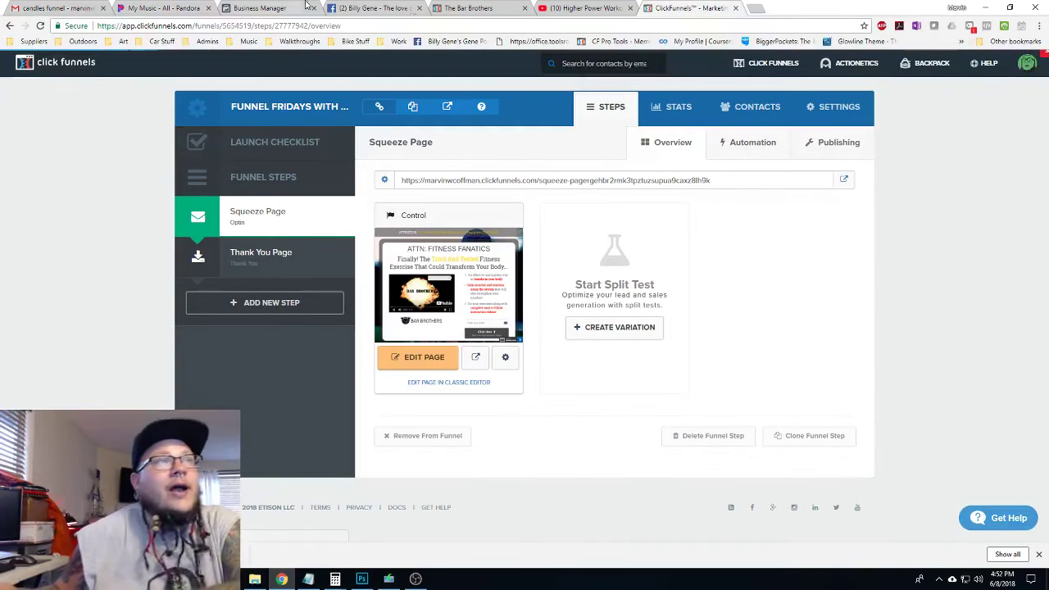
{"action": "left_click", "coordinate": [481, 8]}
{"action": "scroll", "coordinate": [873, 224], "scroll_direction": "up", "scroll_amount": 20}
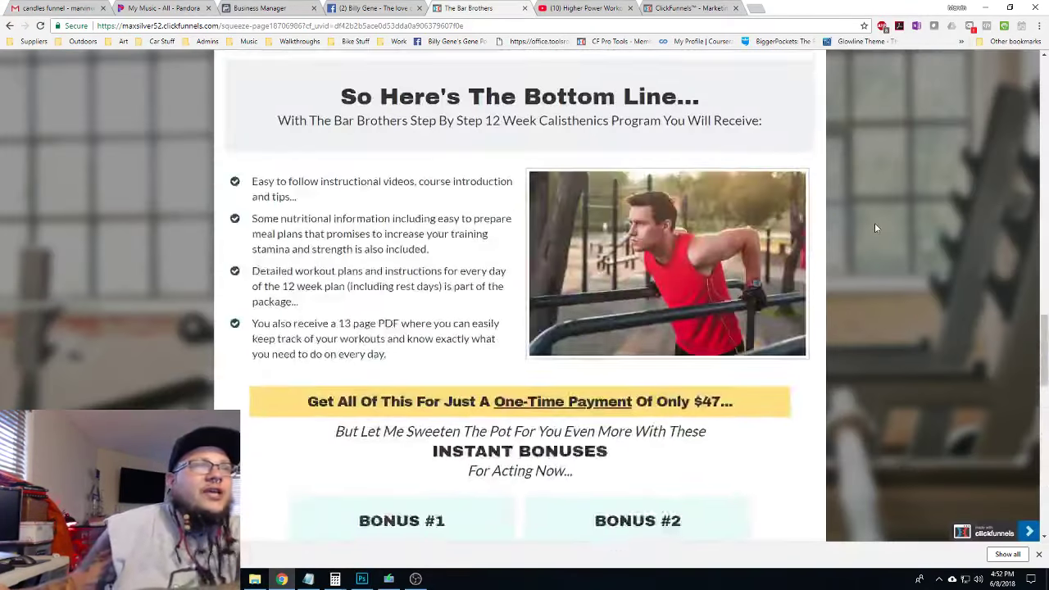
{"action": "scroll", "coordinate": [874, 228], "scroll_direction": "up", "scroll_amount": 15}
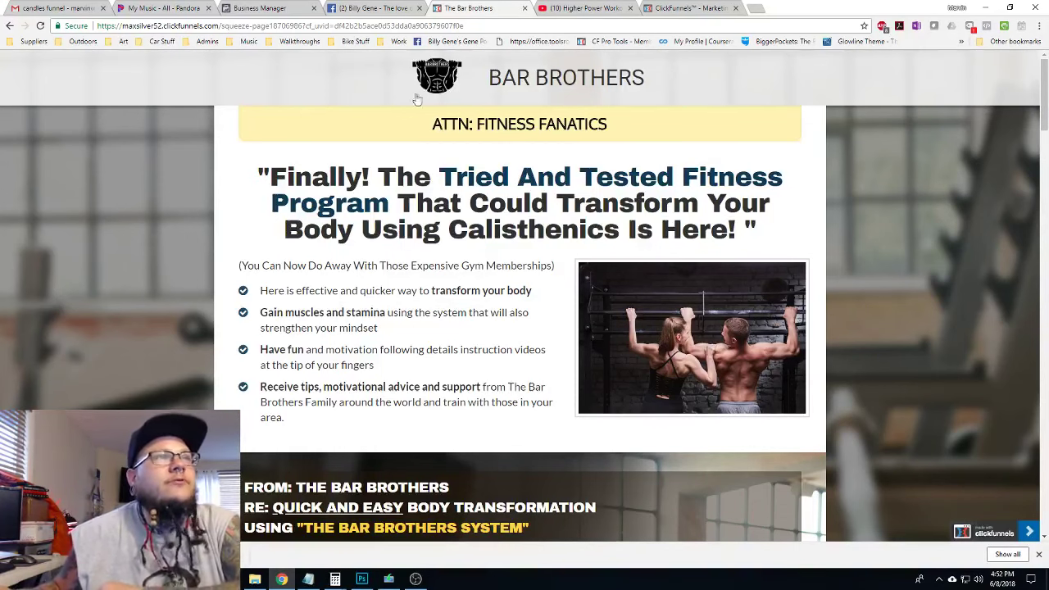
{"action": "left_click", "coordinate": [577, 7]}
{"action": "left_click", "coordinate": [496, 9]}
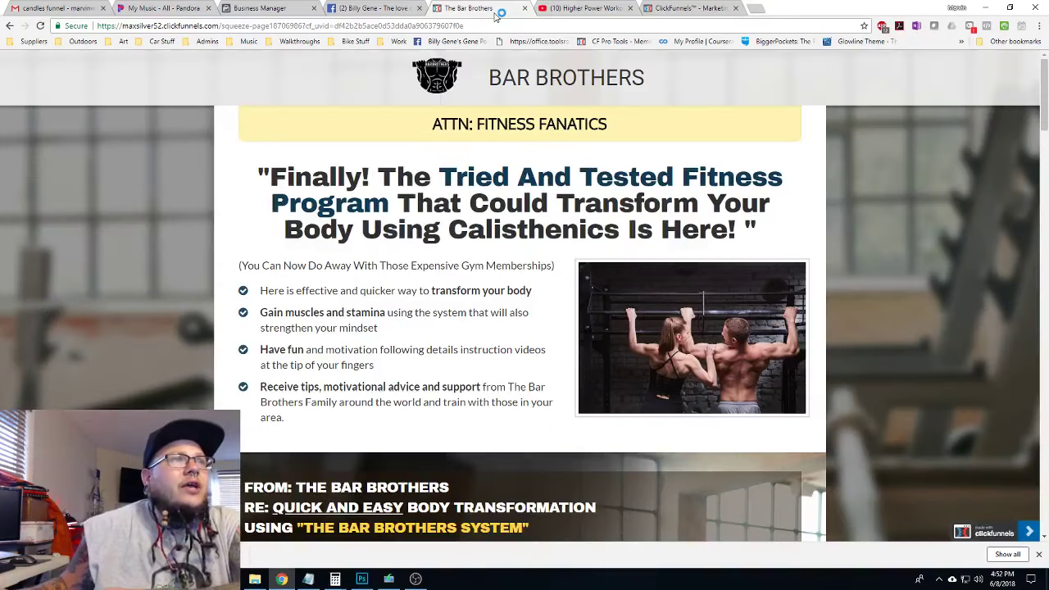
{"action": "left_click", "coordinate": [693, 9]}
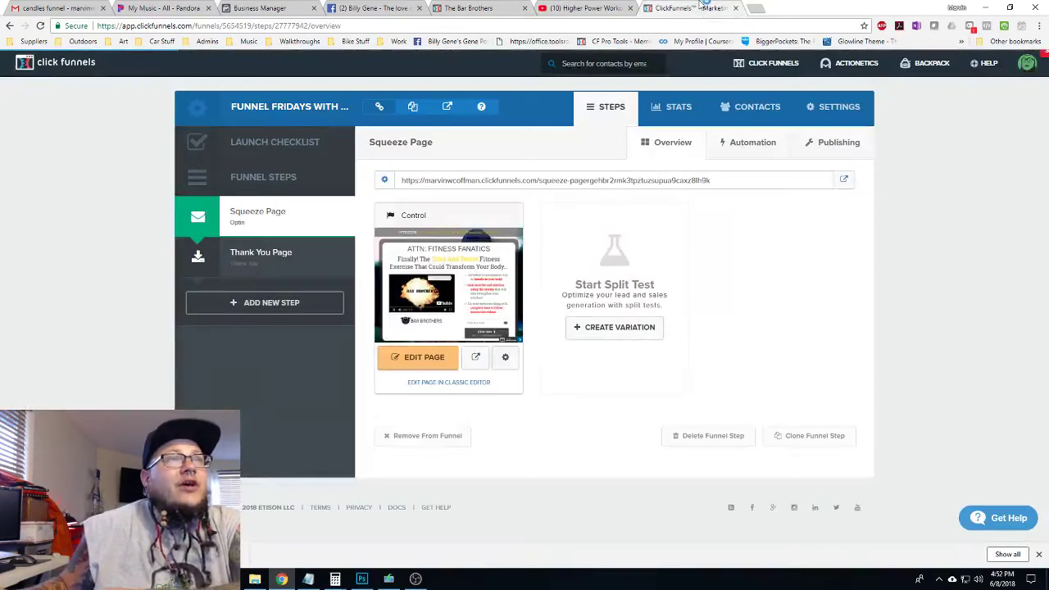
{"action": "left_click", "coordinate": [844, 180]}
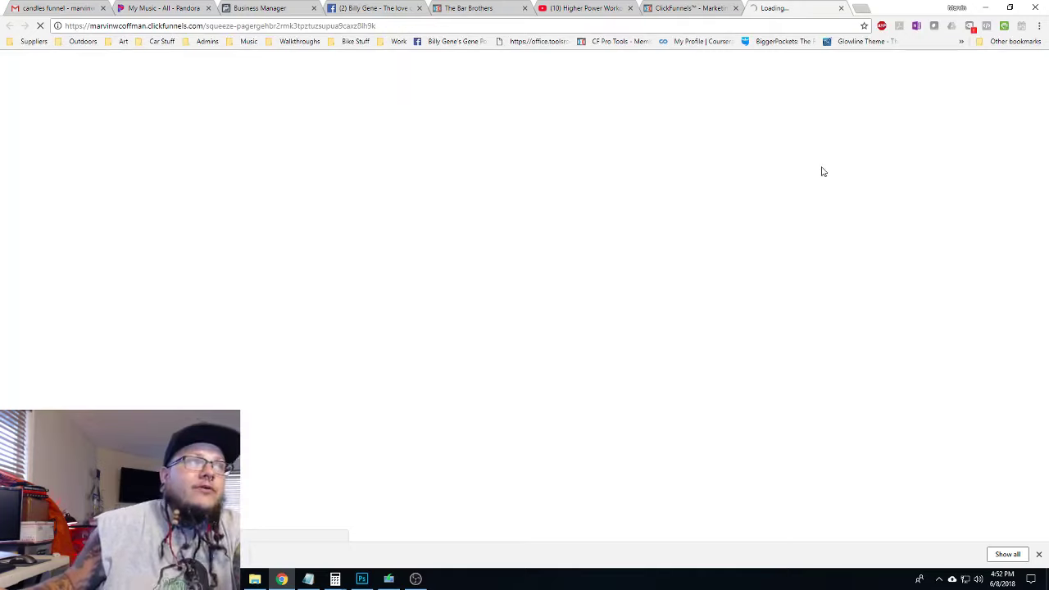